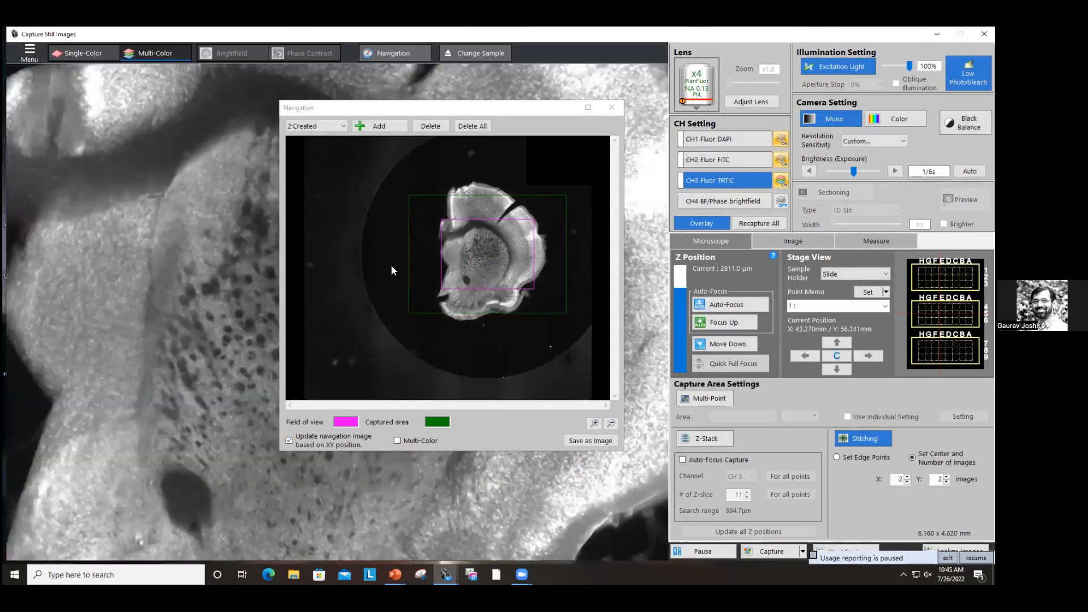
# Step: Add a navigation image of the brain section and enlarge and zoom the Navigation window to inspect it
pyautogui.click(379, 126)
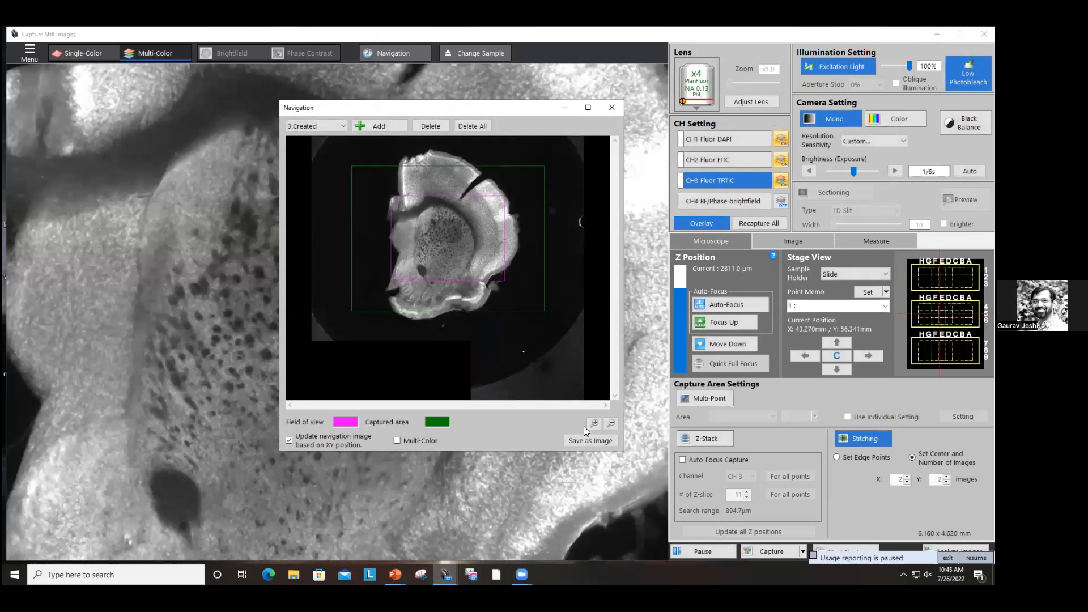
pyautogui.click(594, 423)
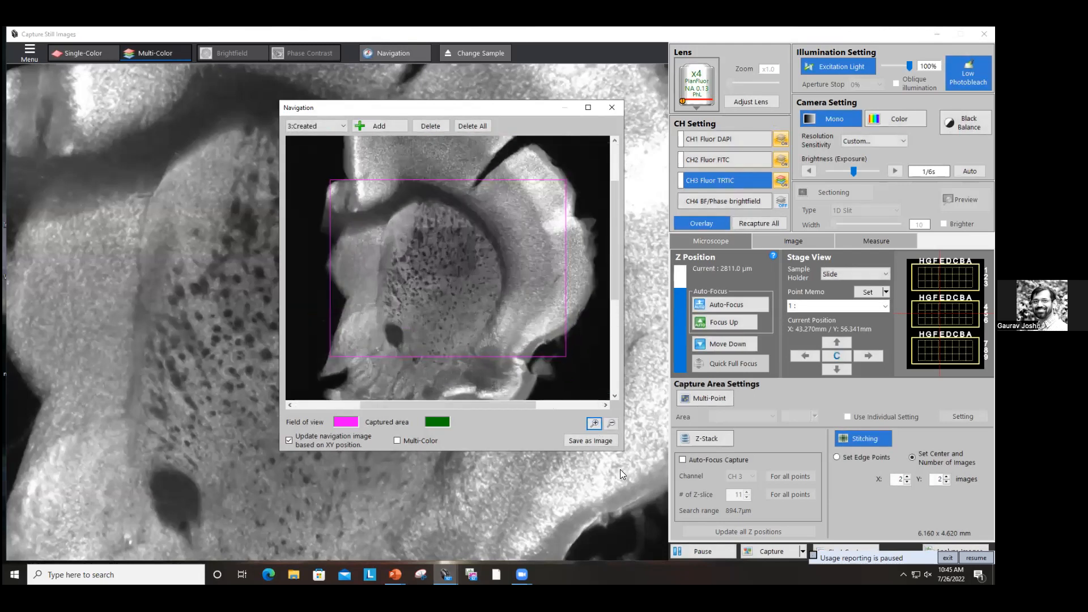
pyautogui.moveTo(627, 454); pyautogui.dragTo(690, 512)
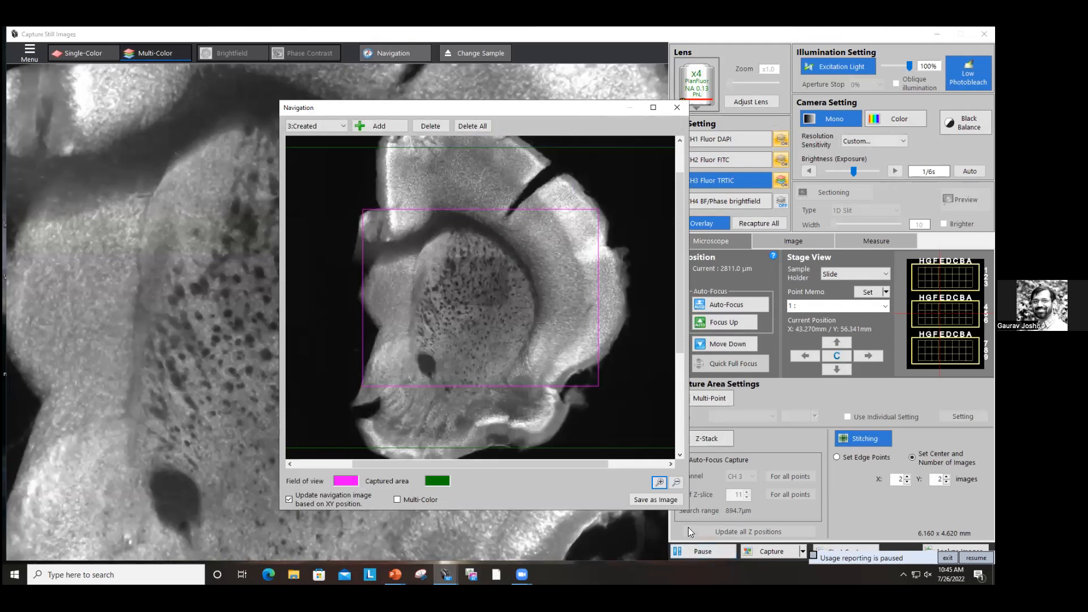
pyautogui.moveTo(688, 511); pyautogui.dragTo(719, 563)
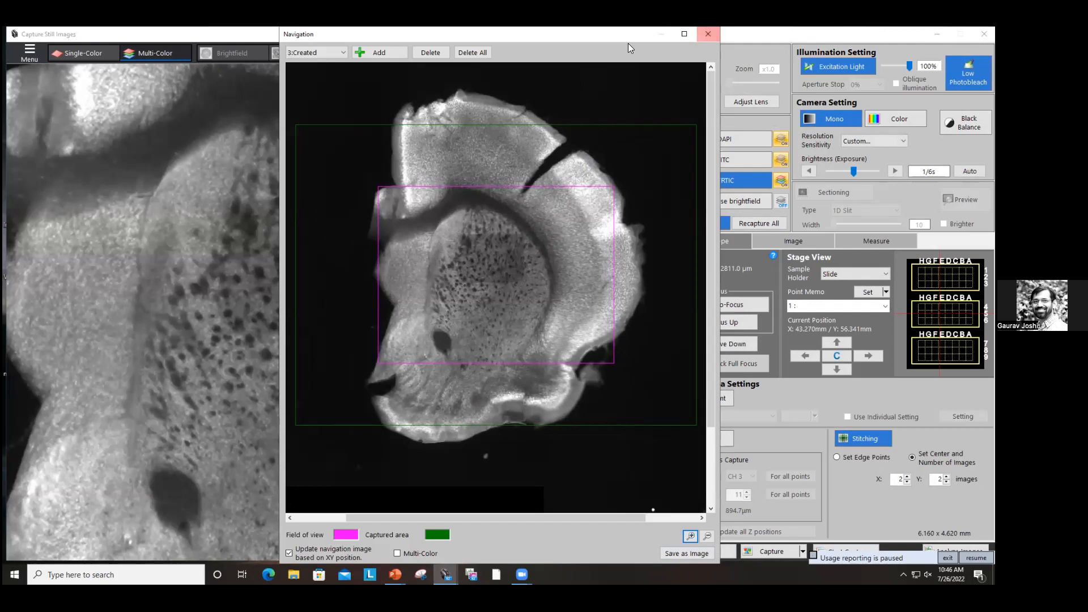
pyautogui.moveTo(628, 43); pyautogui.dragTo(402, 98)
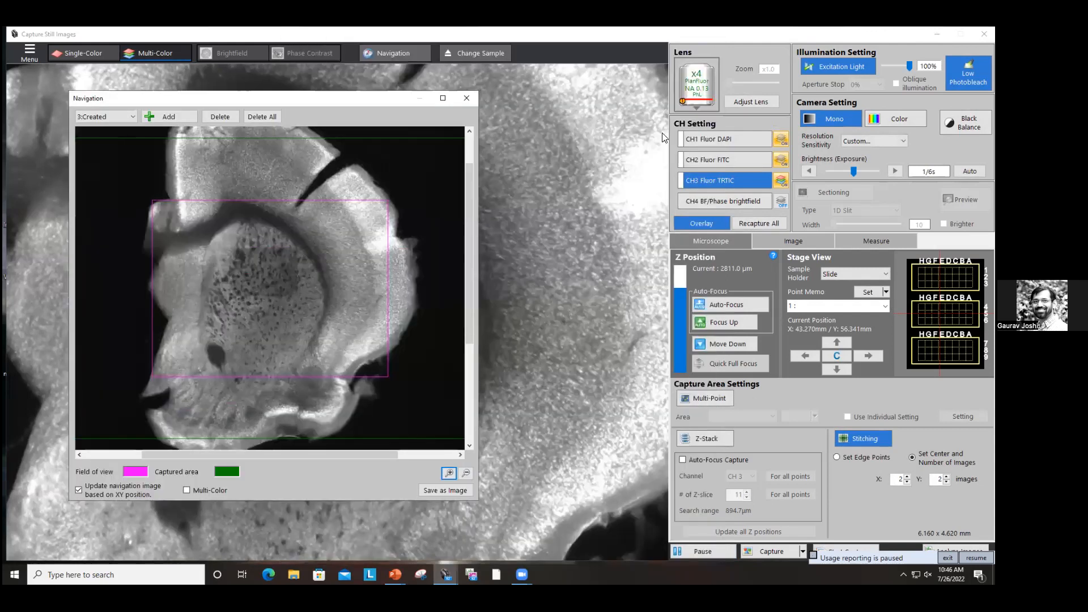
# Step: Switch the objective to the x40 PlanFluor lens and close the Navigation window
pyautogui.click(699, 90)
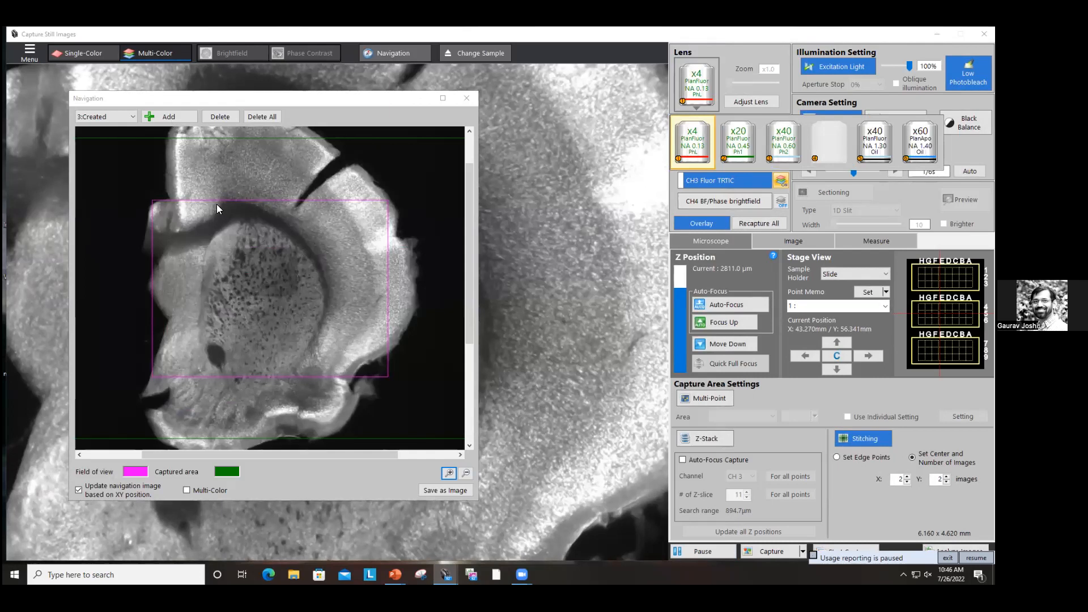
pyautogui.click(784, 145)
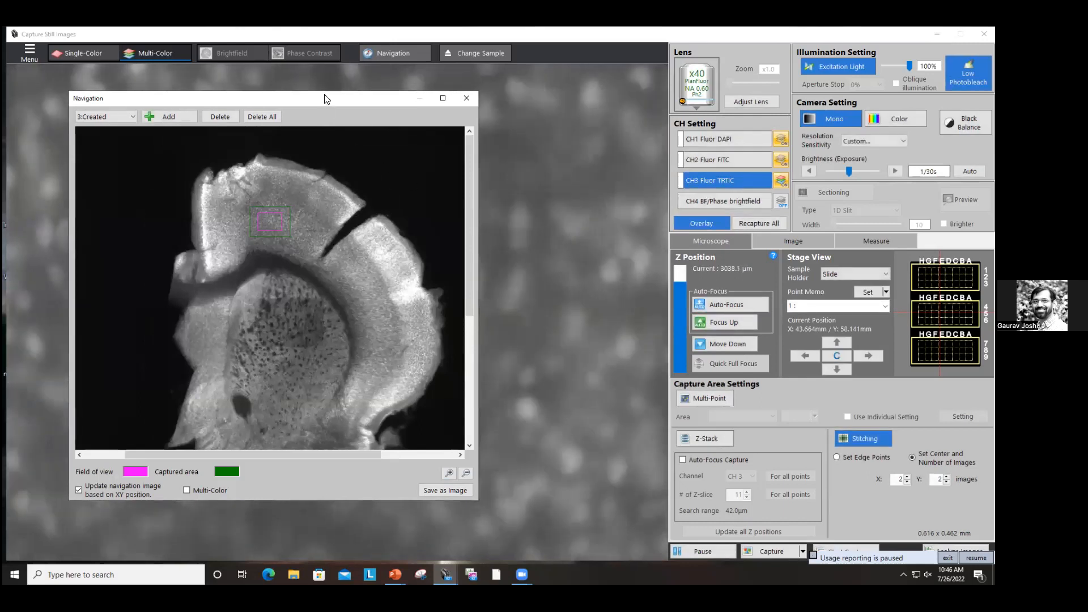
pyautogui.click(467, 99)
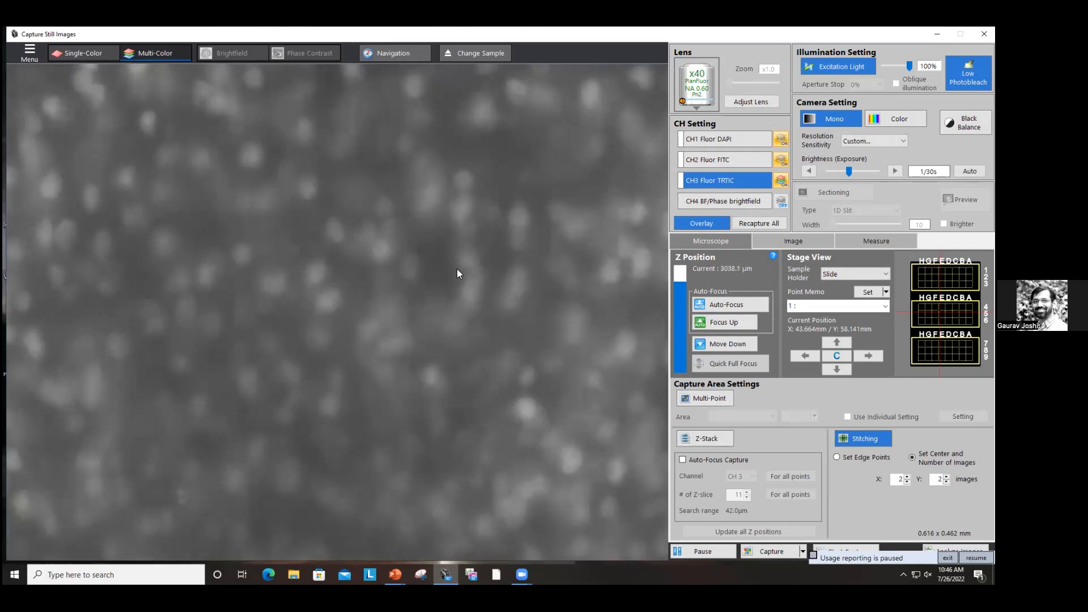
# Step: Move the stage to the upper cortex of the section and set the stitching grid to 7 by 6 images
pyautogui.click(393, 53)
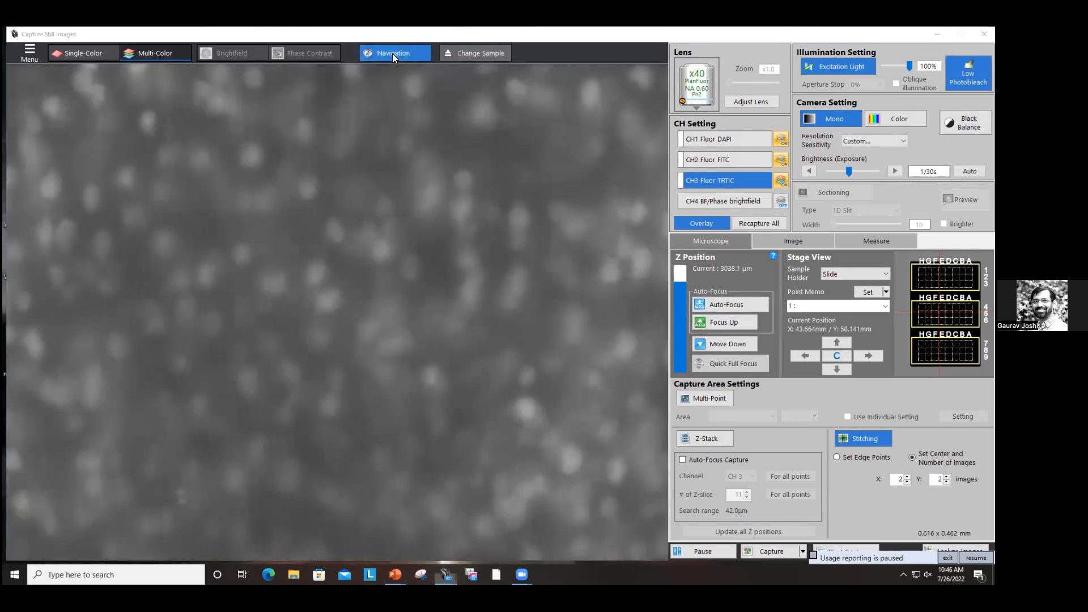
pyautogui.click(257, 176)
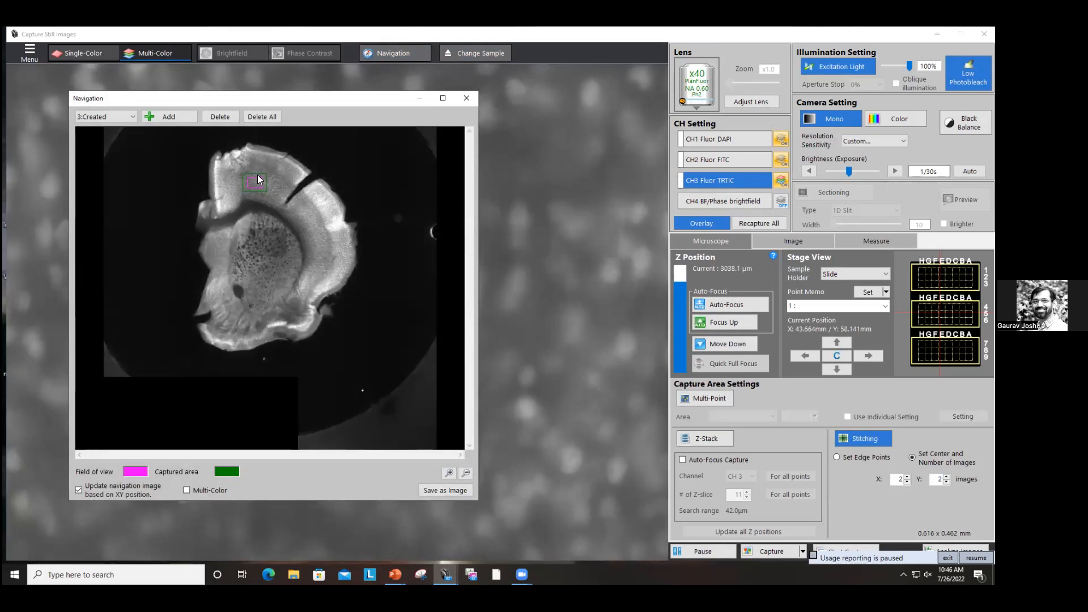
pyautogui.click(908, 477)
pyautogui.click(907, 477)
pyautogui.click(907, 476)
pyautogui.click(908, 477)
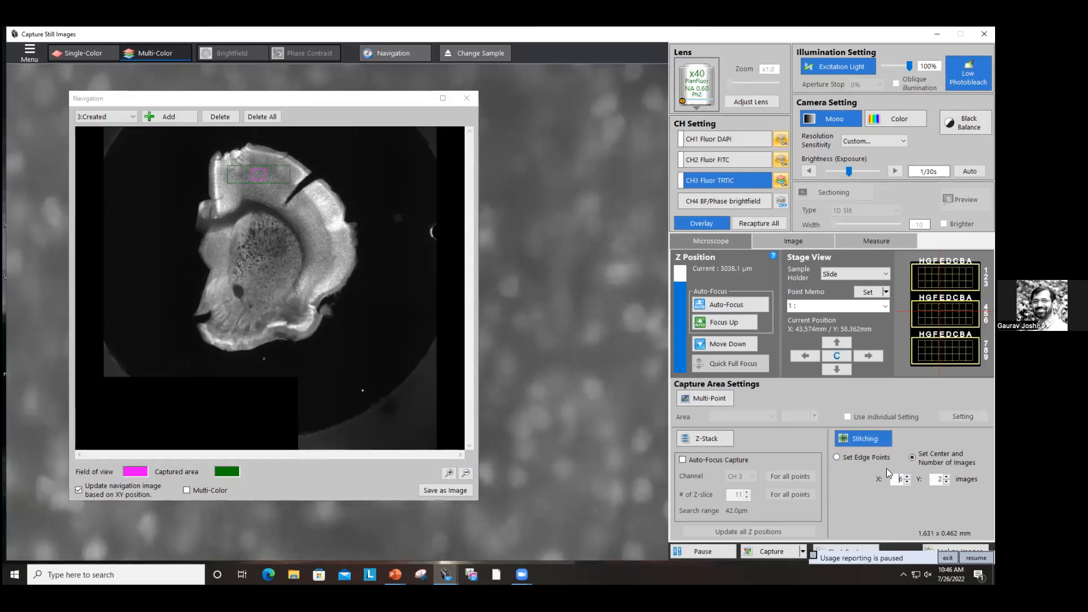
pyautogui.click(907, 477)
pyautogui.click(946, 477)
pyautogui.click(946, 477)
pyautogui.click(947, 476)
pyautogui.click(946, 476)
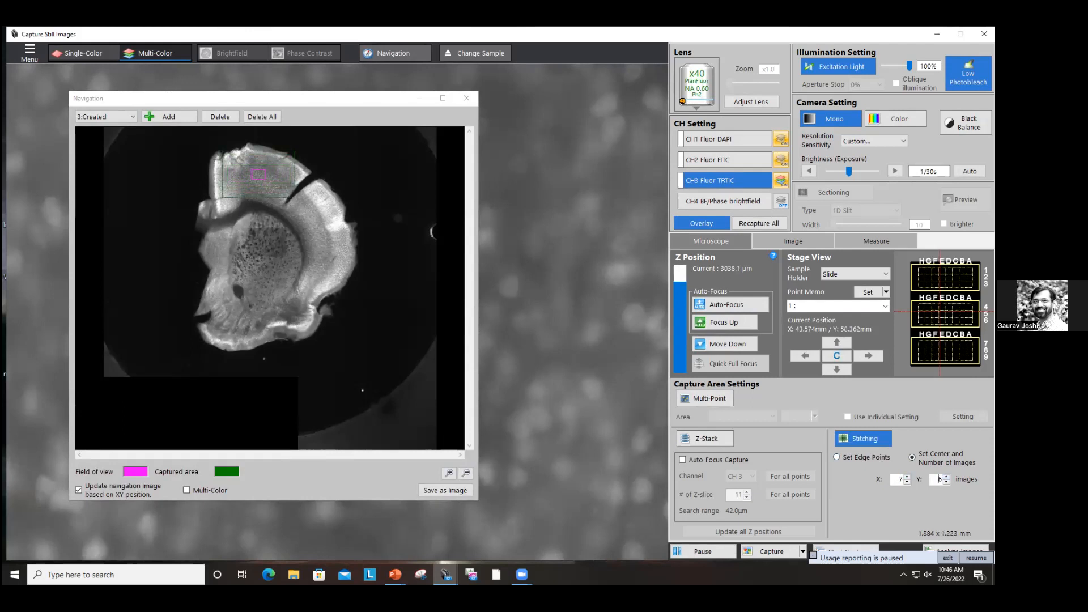
# Step: Re-center the stage on the cortex region in the navigation image and fine-tune the focus
pyautogui.click(255, 180)
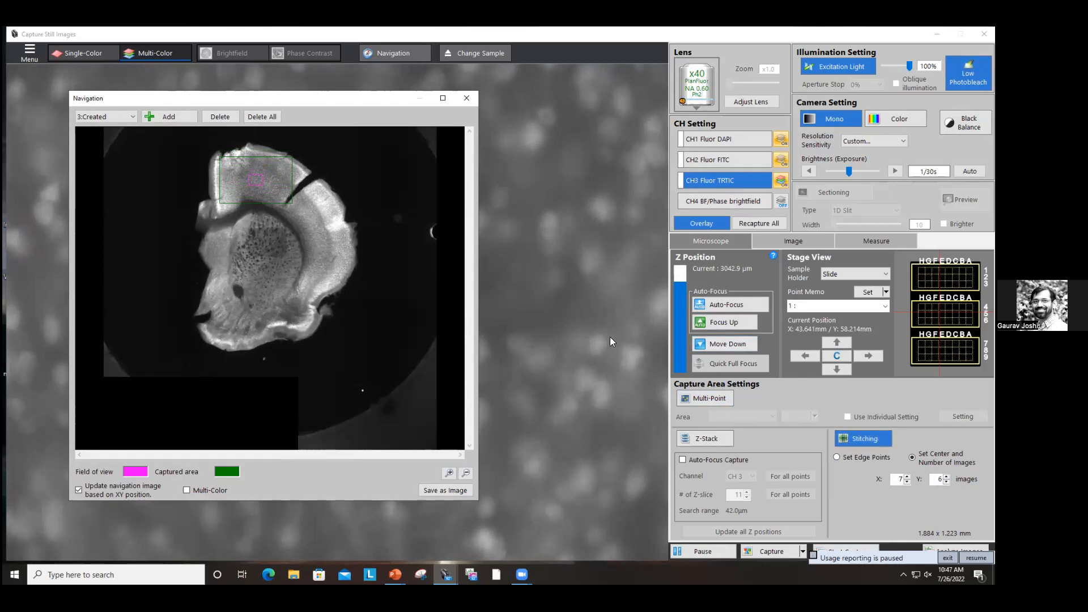
pyautogui.scroll(8, 605, 335)
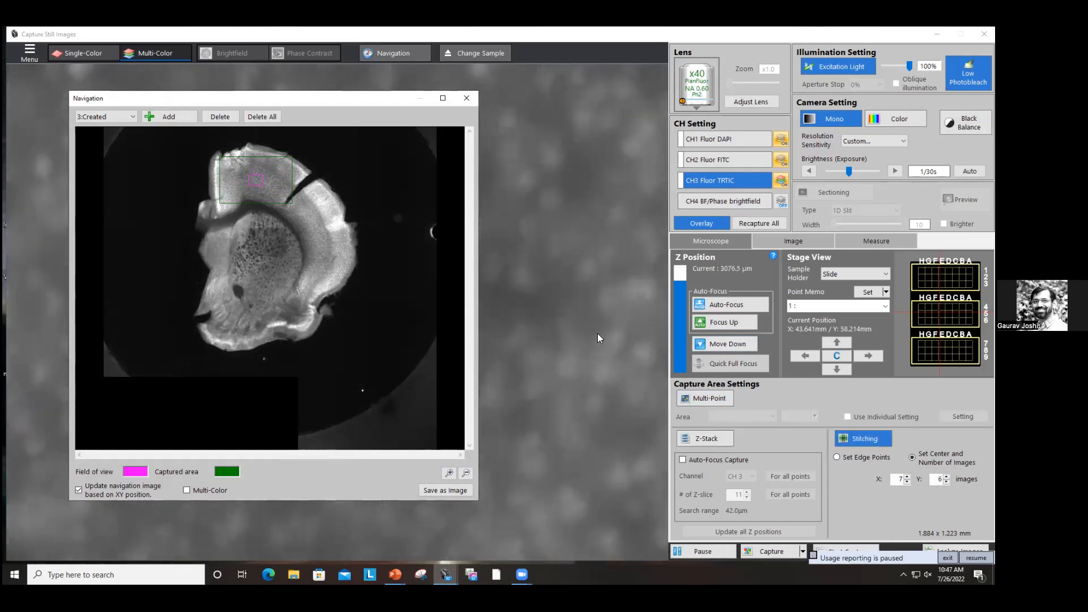
pyautogui.scroll(1, 597, 333)
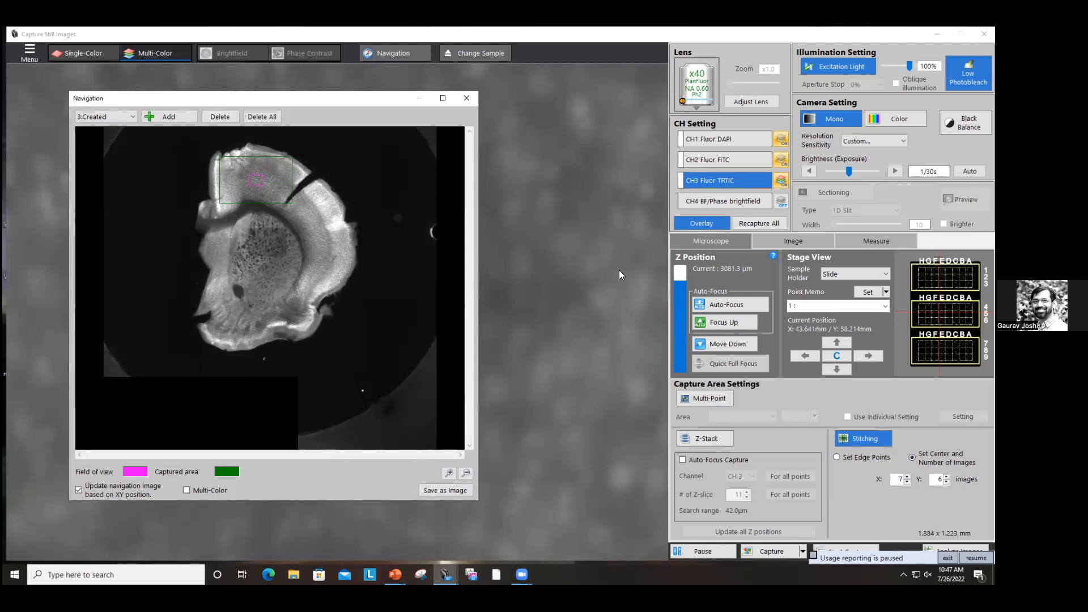
pyautogui.scroll(-5, 605, 316)
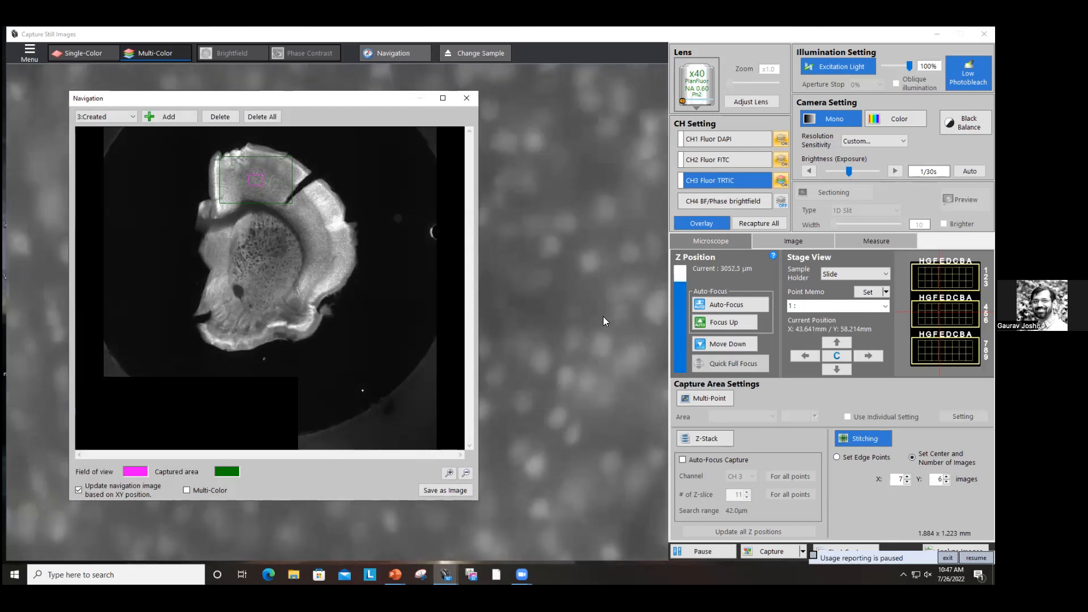
pyautogui.scroll(-1, 560, 347)
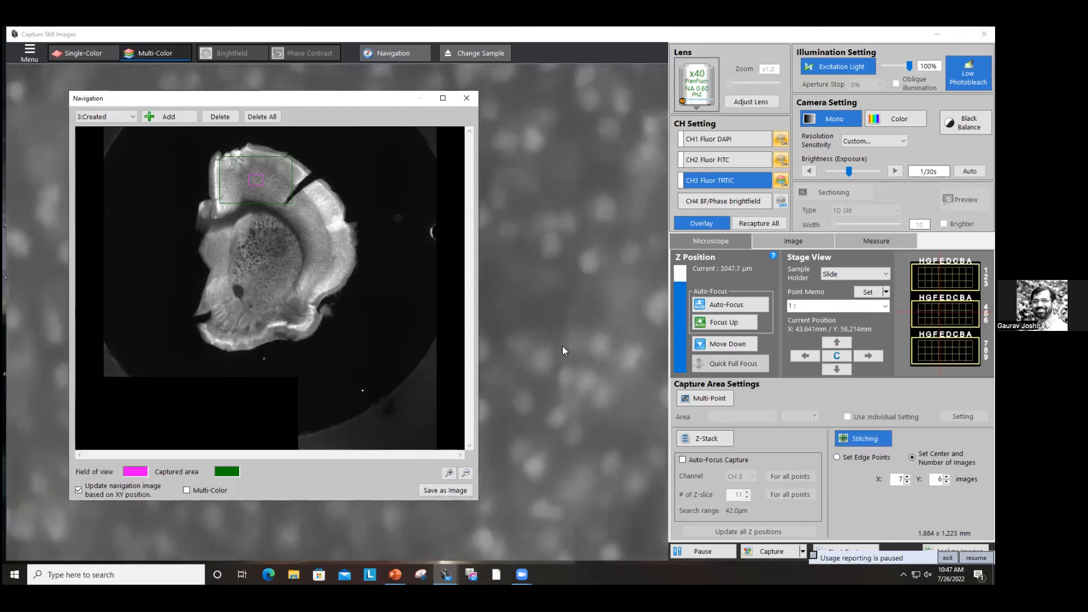
pyautogui.click(864, 439)
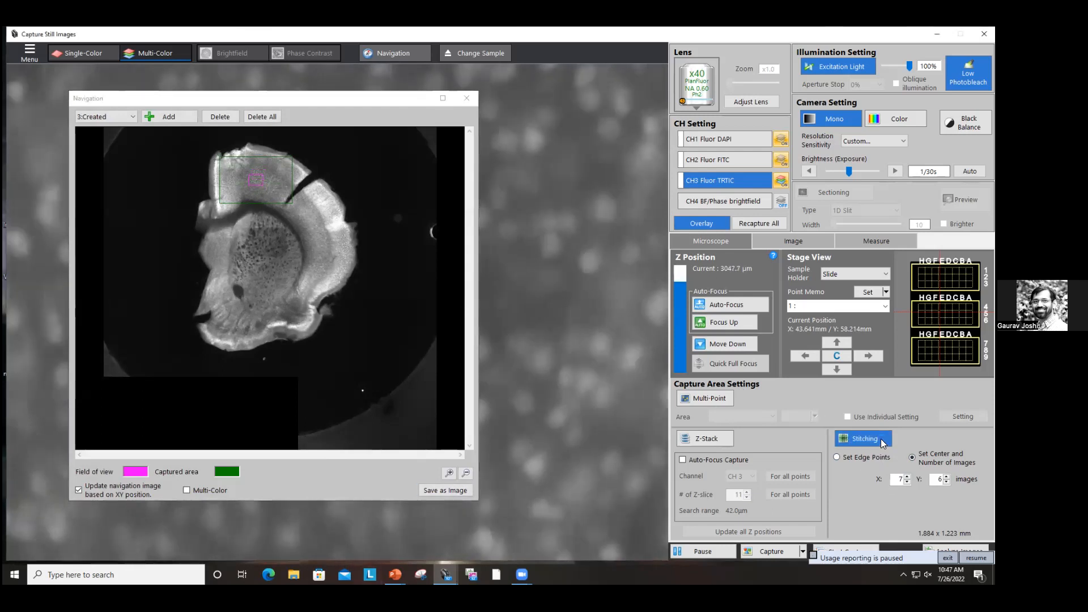
pyautogui.click(516, 324)
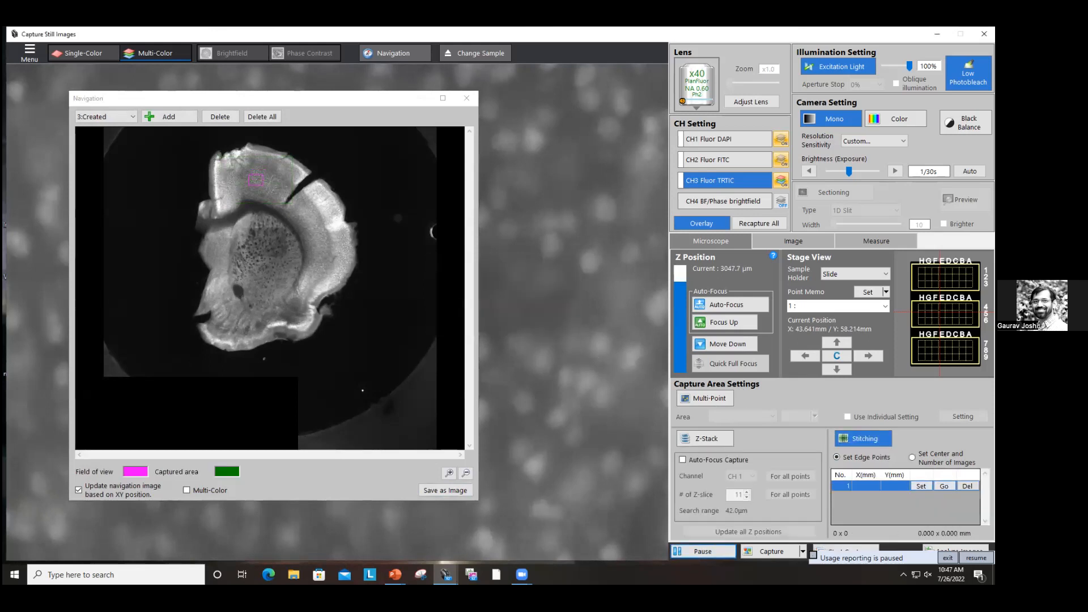
pyautogui.click(912, 458)
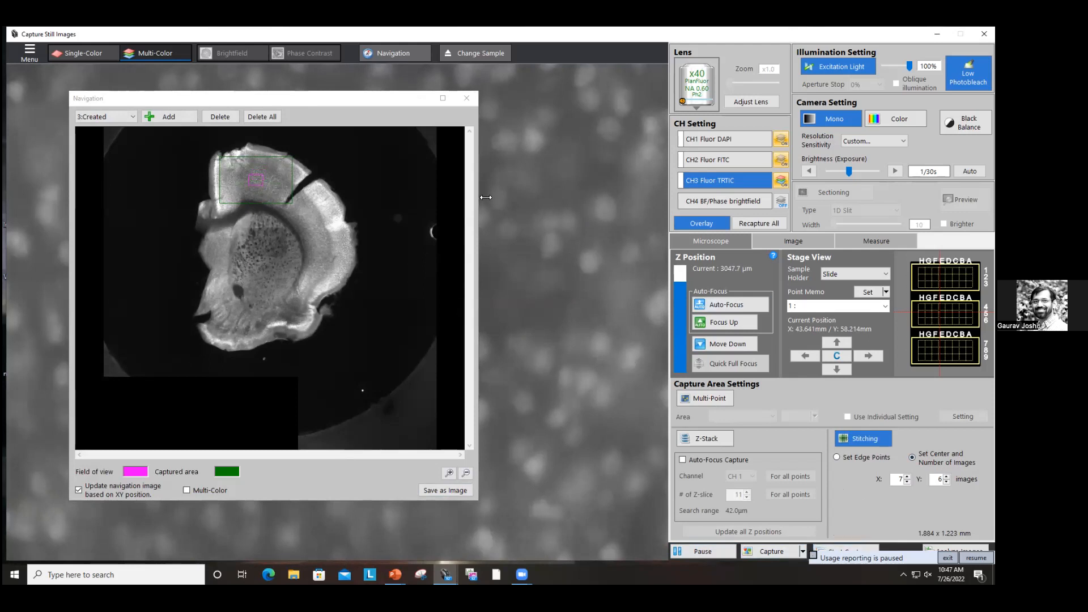
# Step: Reopen the Navigation window and place it in the upper right beside the settings panel
pyautogui.click(466, 98)
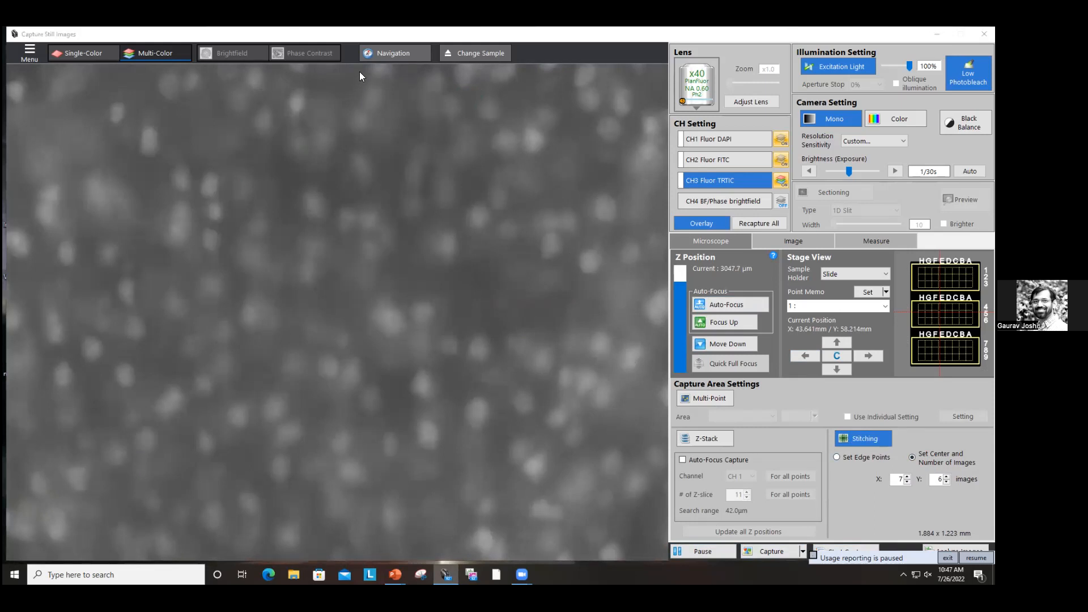
pyautogui.moveTo(478, 500); pyautogui.dragTo(334, 326)
pyautogui.moveTo(177, 95); pyautogui.dragTo(785, 81)
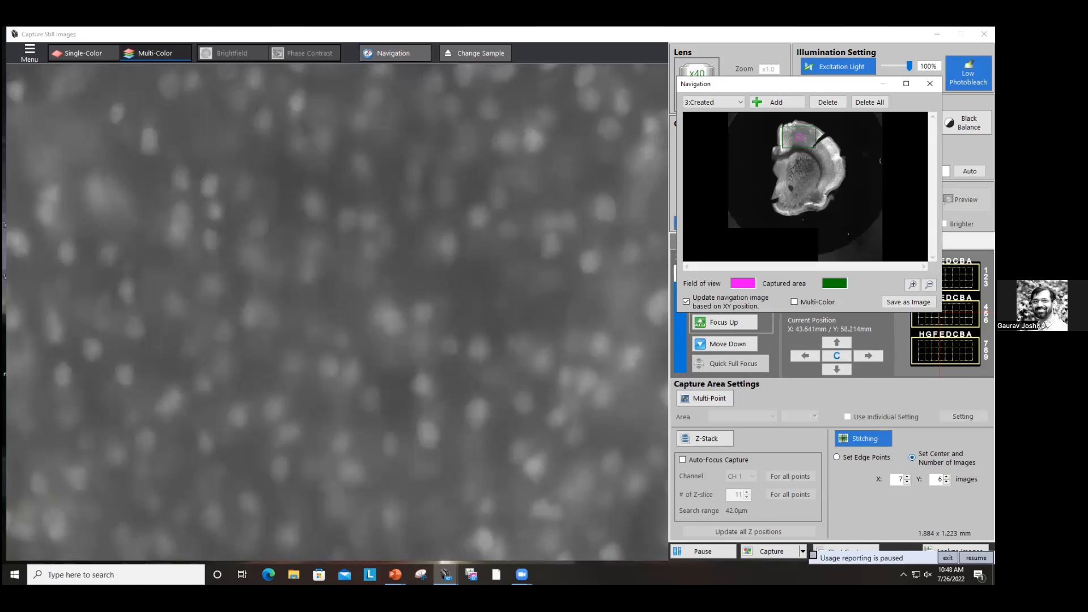
# Step: Start the stitching capture and confirm the capture settings and start prompt
pyautogui.click(813, 555)
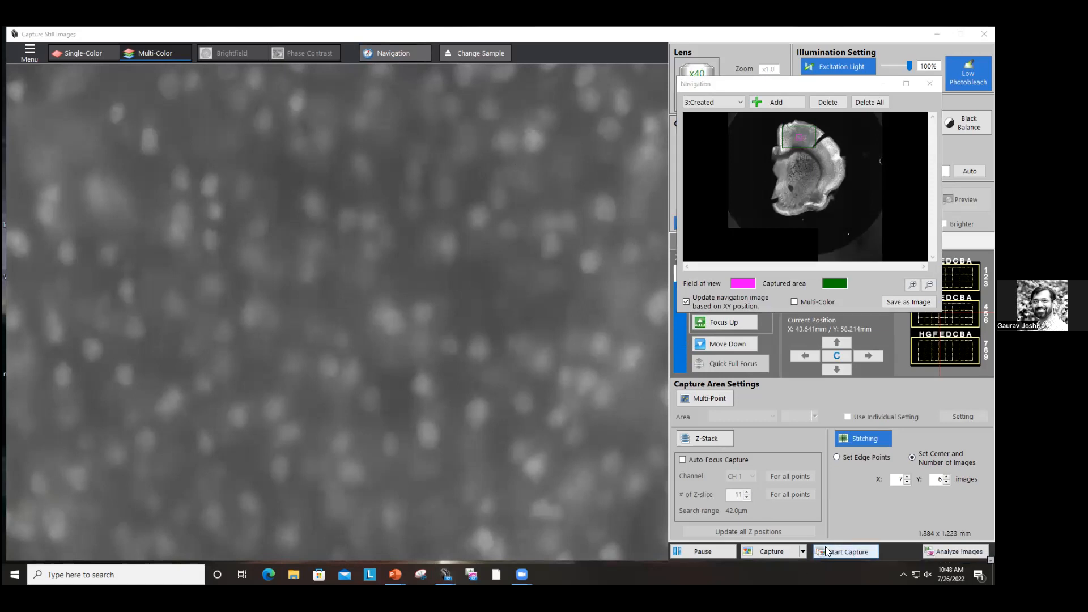
pyautogui.click(822, 550)
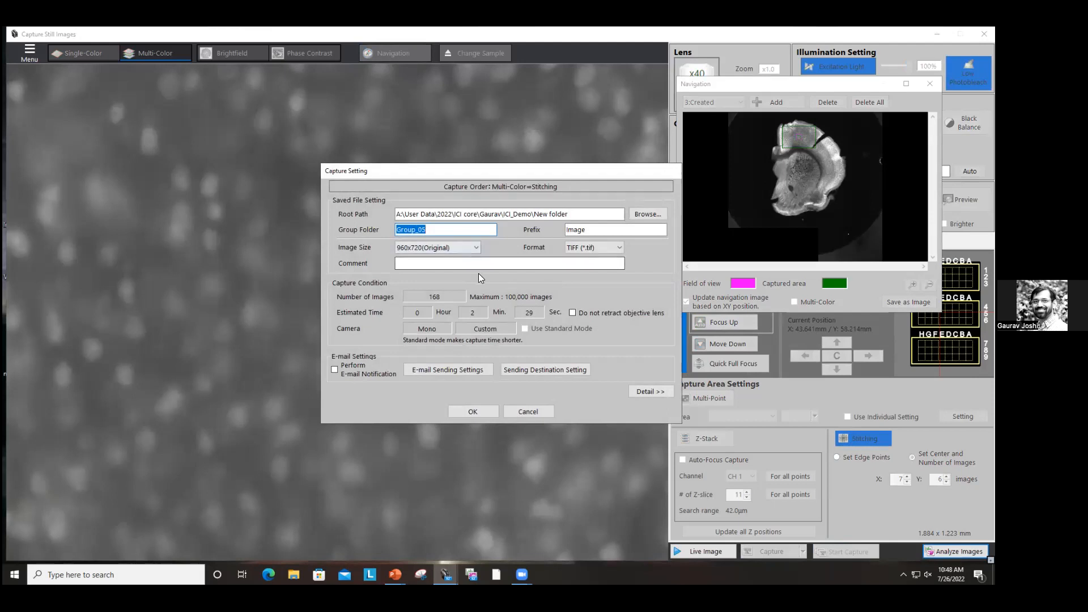
pyautogui.click(482, 413)
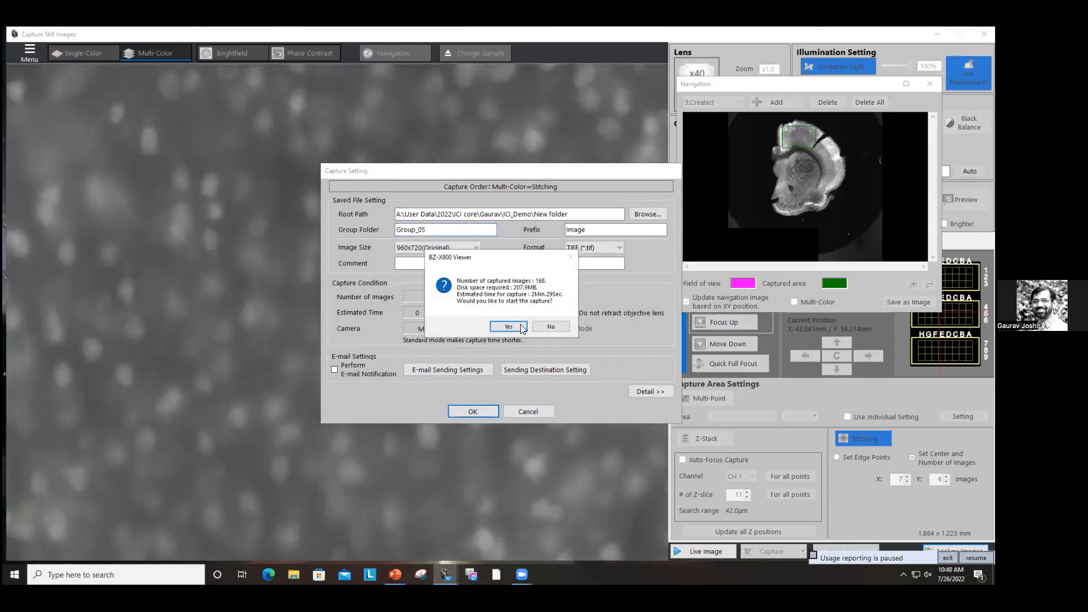
pyautogui.click(521, 326)
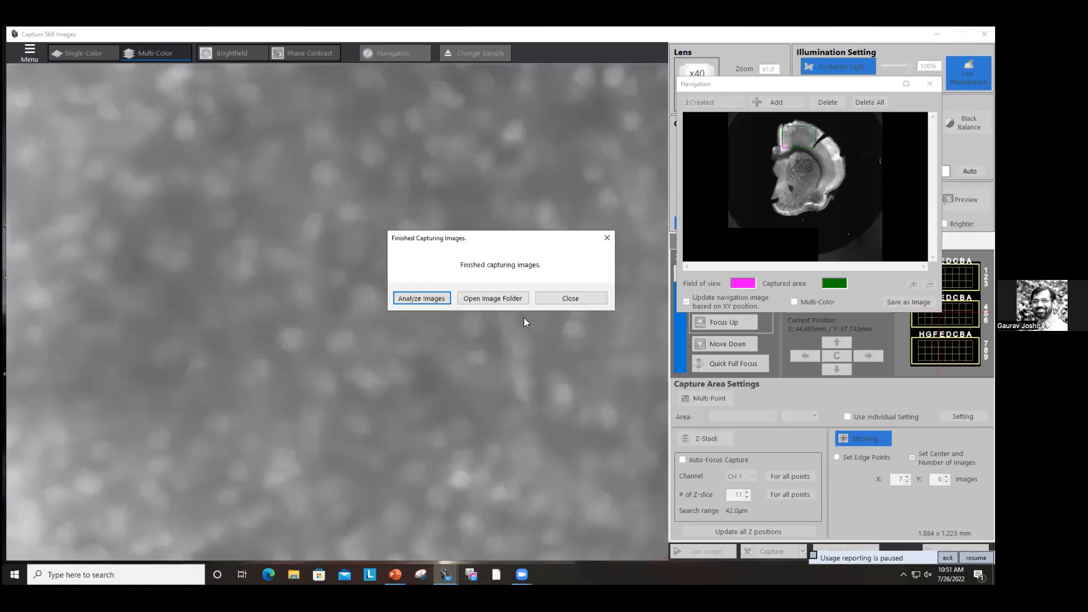
pyautogui.click(427, 300)
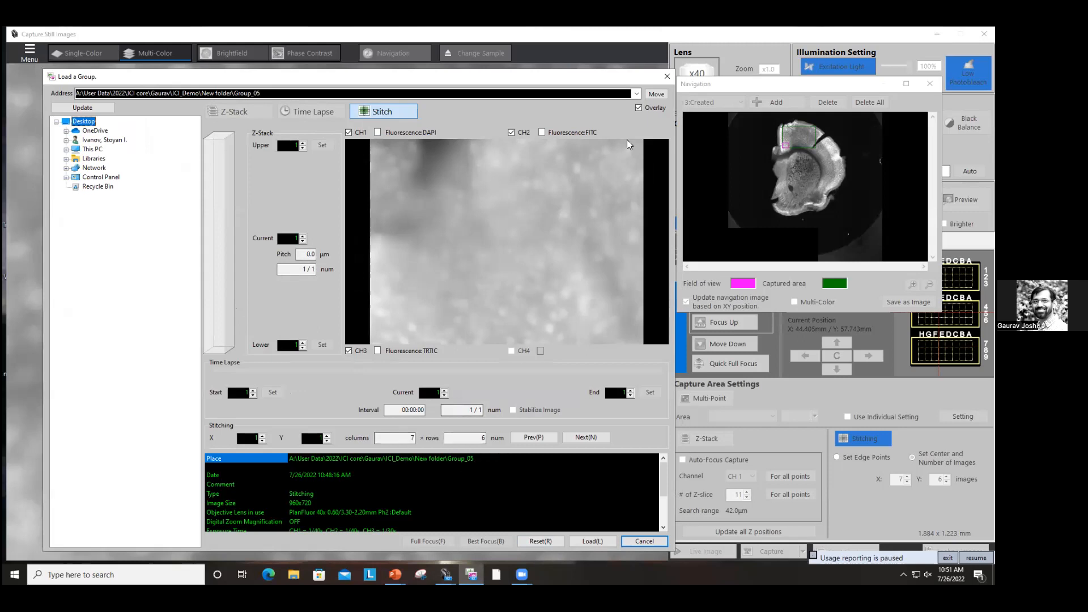
pyautogui.click(631, 540)
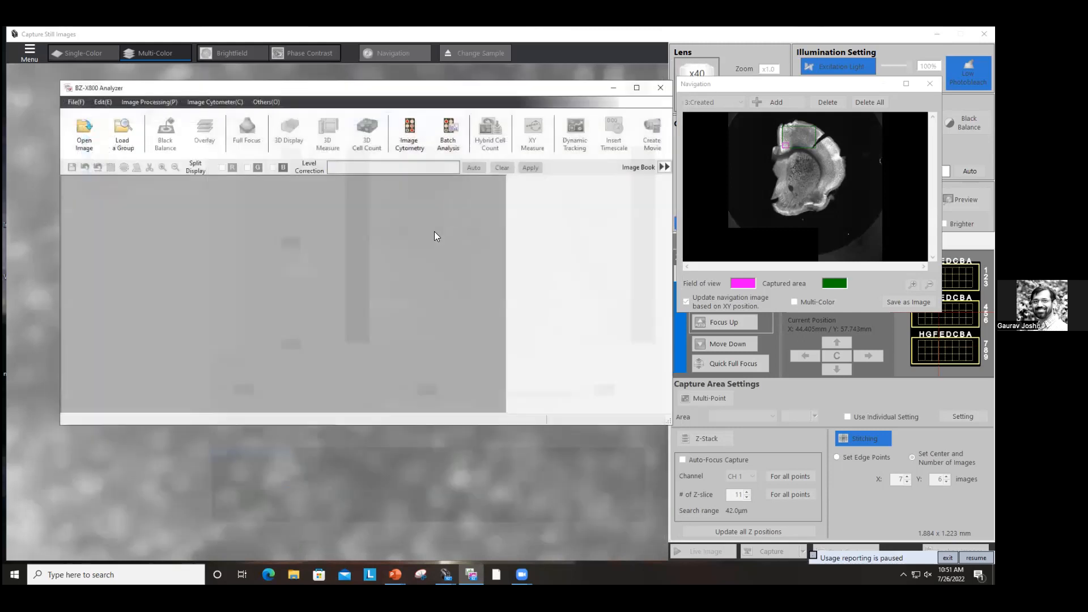
pyautogui.click(658, 92)
pyautogui.click(498, 299)
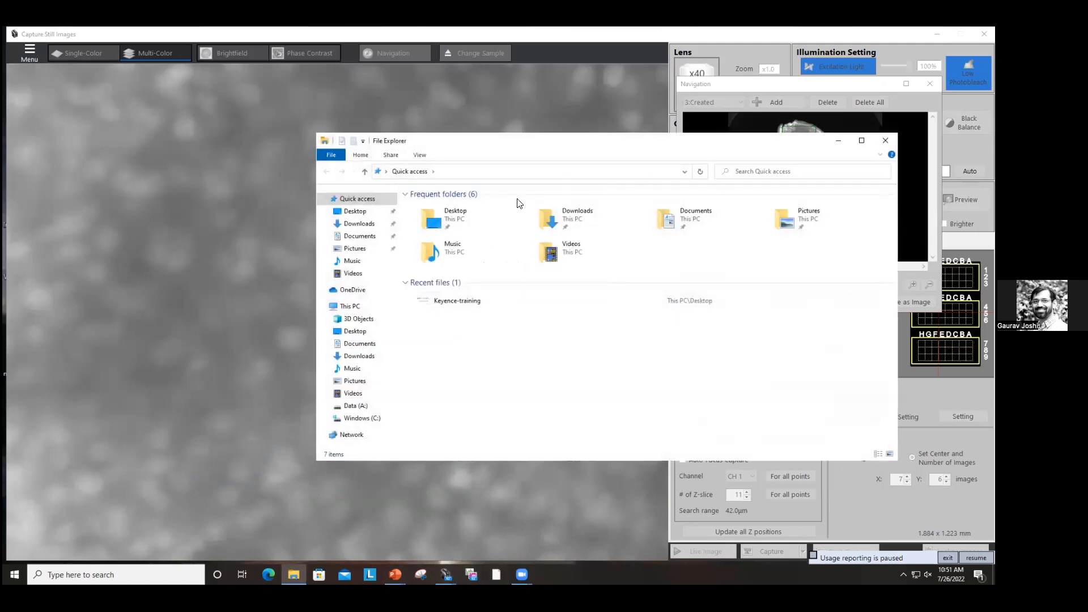
pyautogui.click(882, 138)
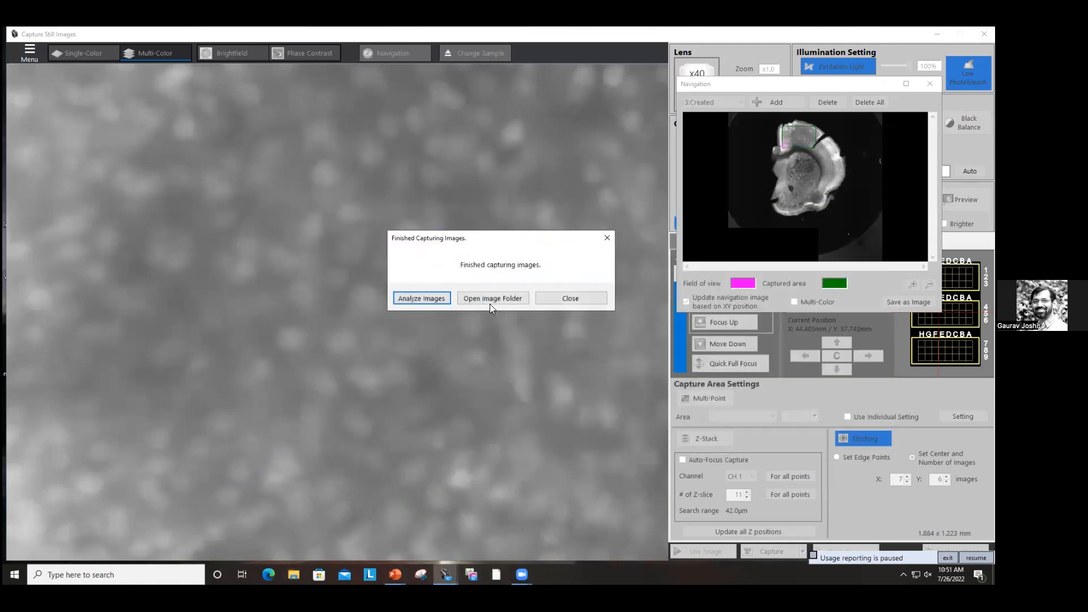
# Step: Open the image folder and load the captured Group_05 image group into the analyzer
pyautogui.click(486, 299)
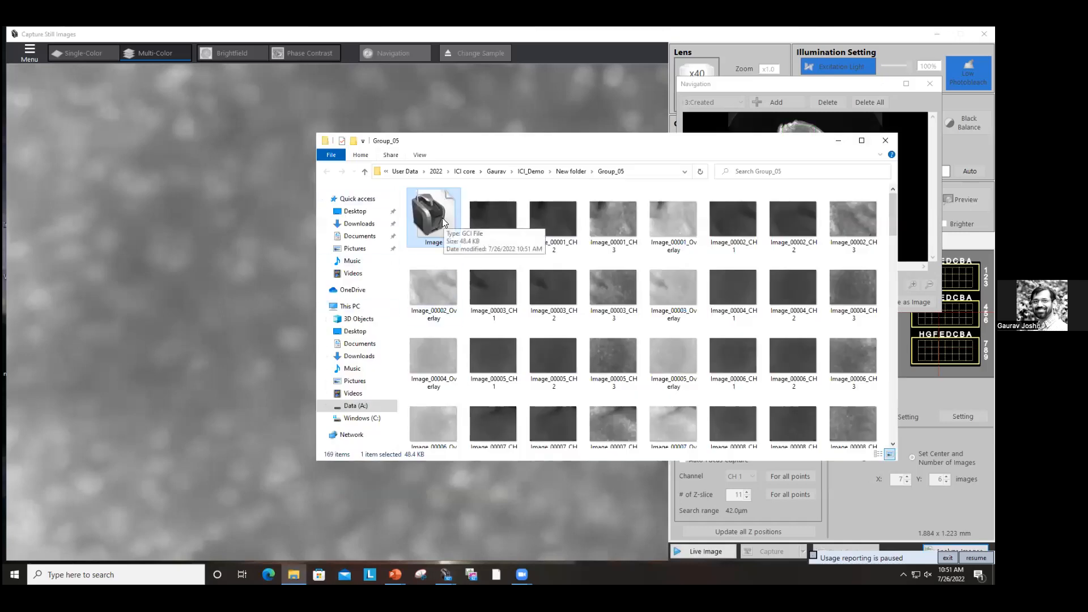
pyautogui.doubleClick(443, 219)
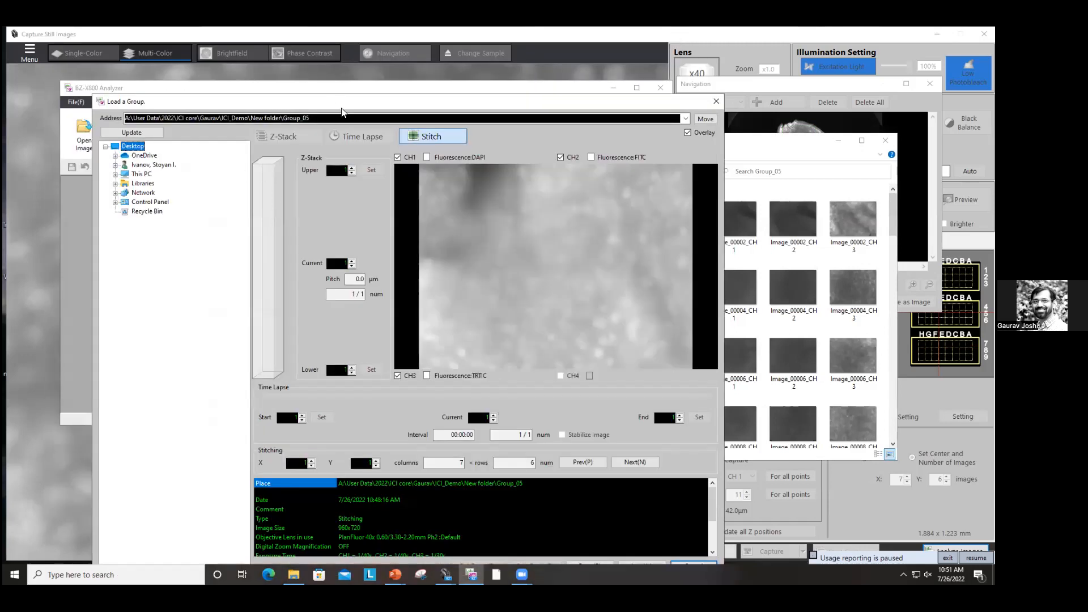
pyautogui.moveTo(343, 107); pyautogui.dragTo(345, 66)
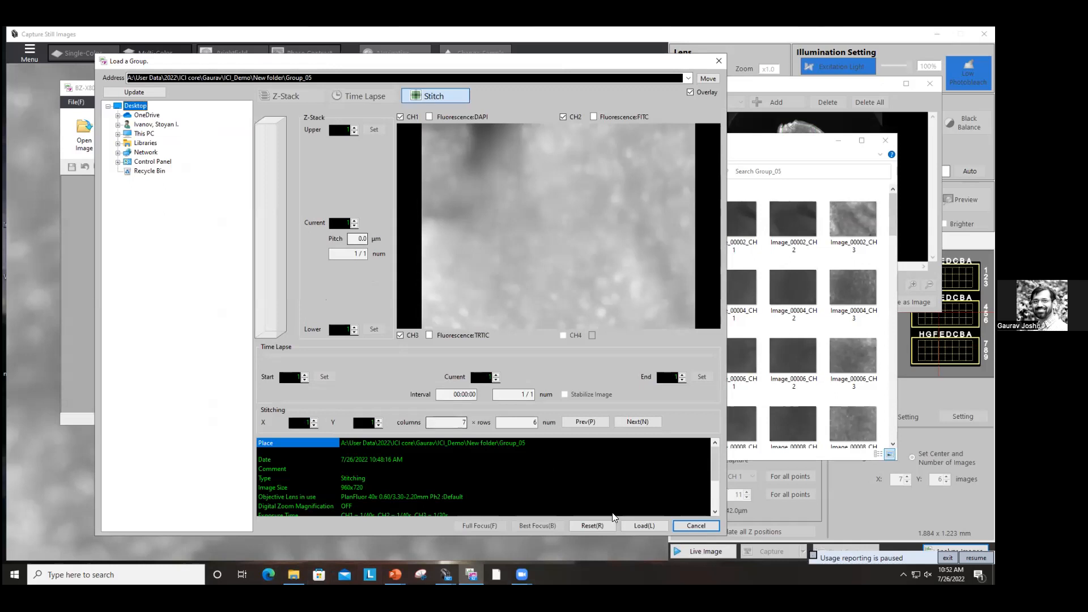
pyautogui.click(644, 526)
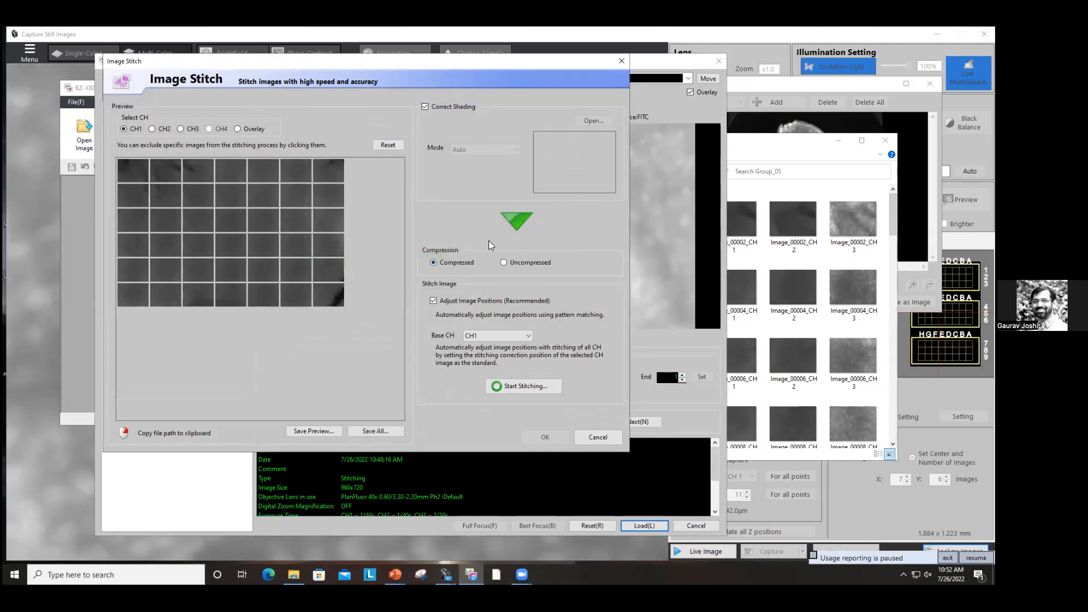
# Step: Stitch the captured images uncompressed, using CH1 as the base channel for position adjustment
pyautogui.click(529, 264)
pyautogui.click(531, 337)
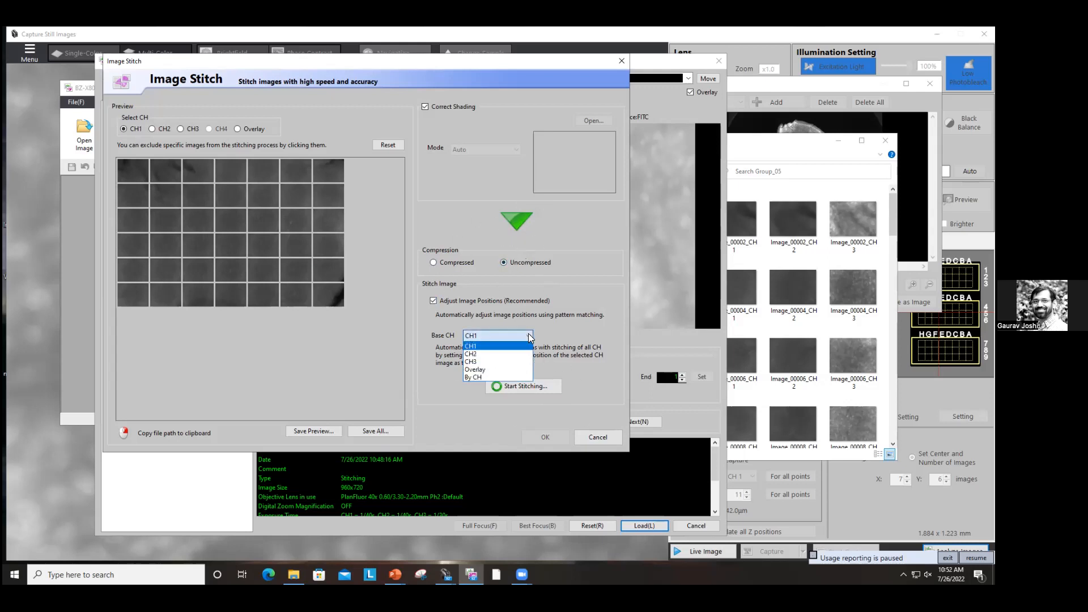
pyautogui.click(523, 347)
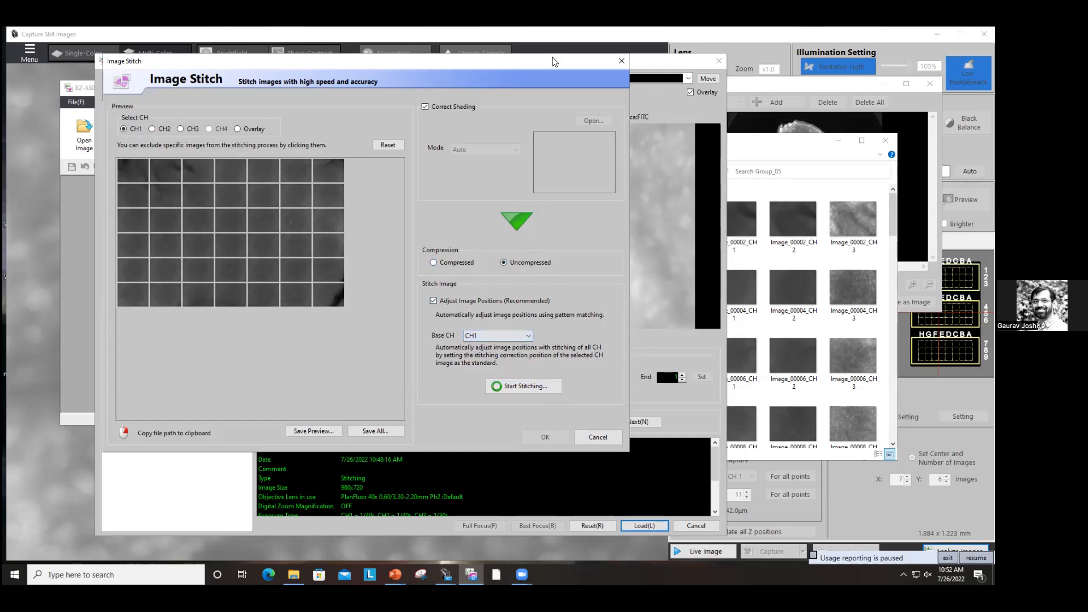
pyautogui.click(511, 387)
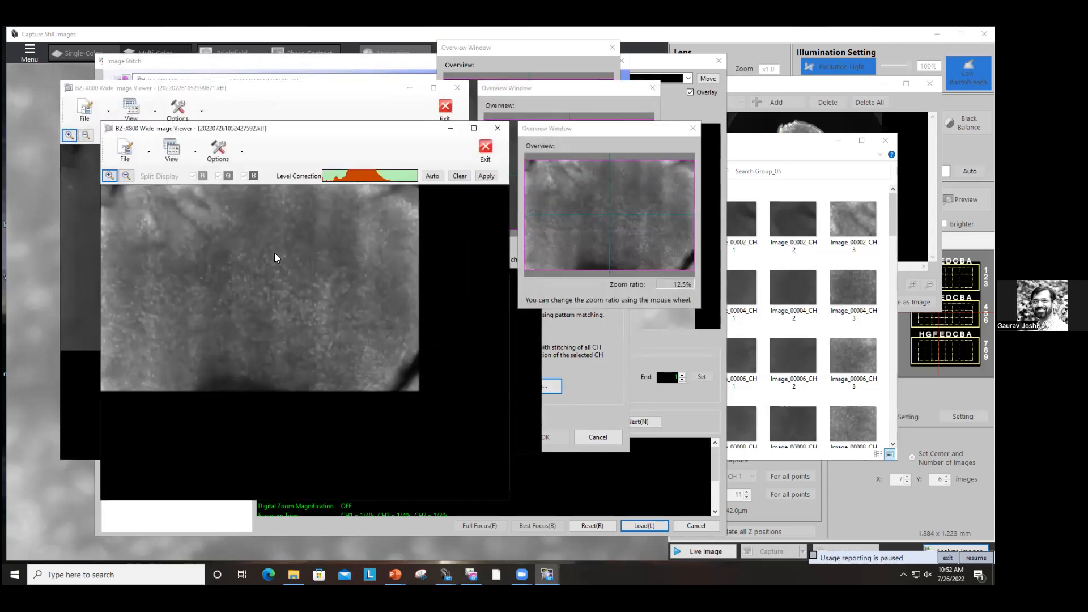
# Step: Arrange the stitched image viewers and overview windows to compare the stitched channel results
pyautogui.moveTo(302, 136); pyautogui.dragTo(452, 157)
pyautogui.click(192, 211)
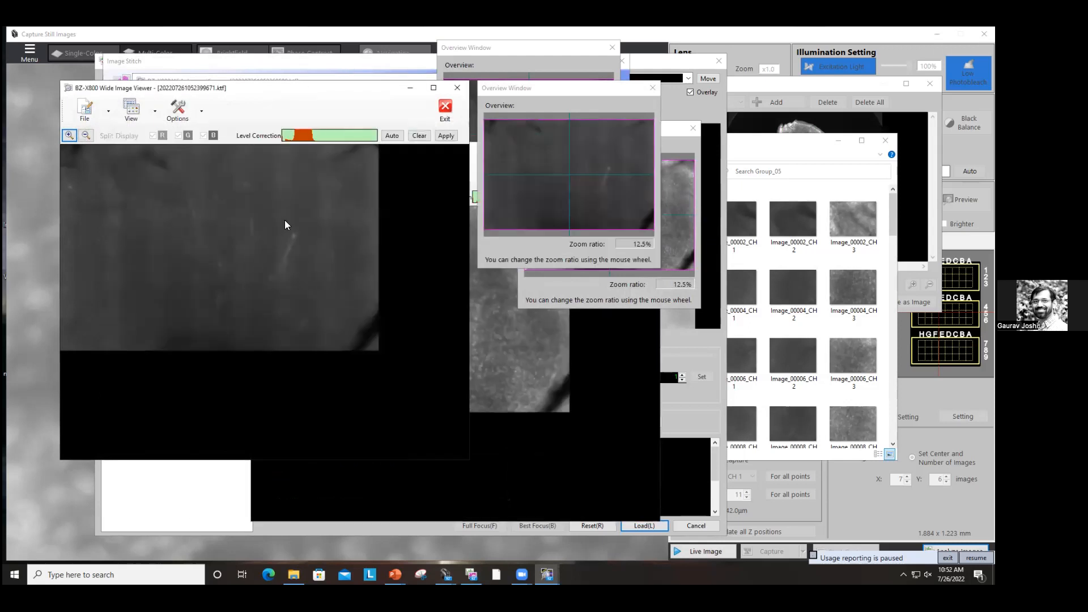
pyautogui.scroll(3, 275, 221)
pyautogui.scroll(-3, 270, 218)
pyautogui.click(501, 356)
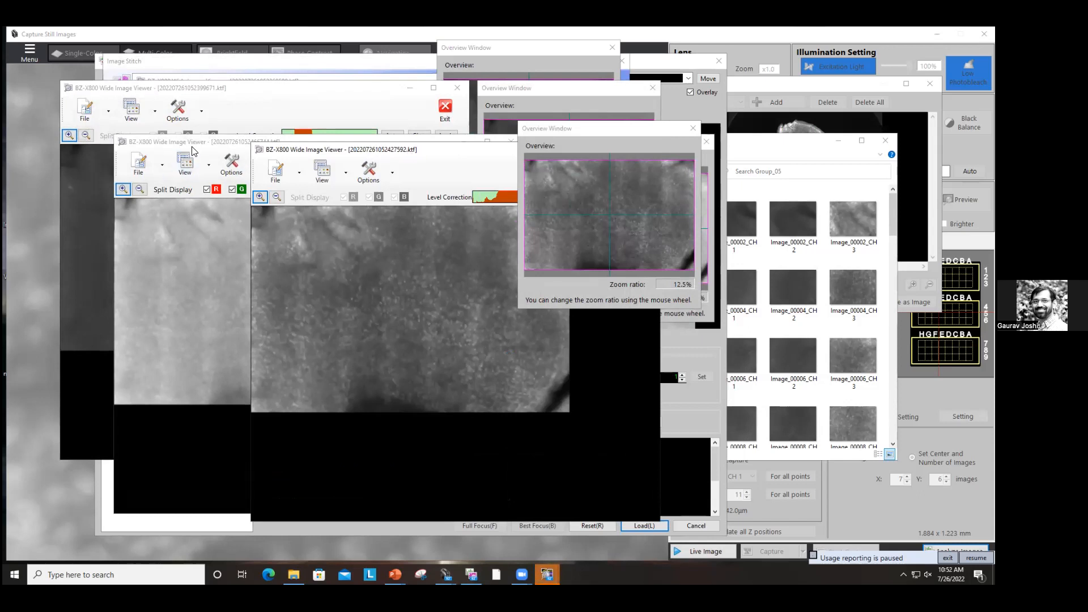
pyautogui.click(231, 154)
pyautogui.moveTo(231, 150); pyautogui.dragTo(477, 168)
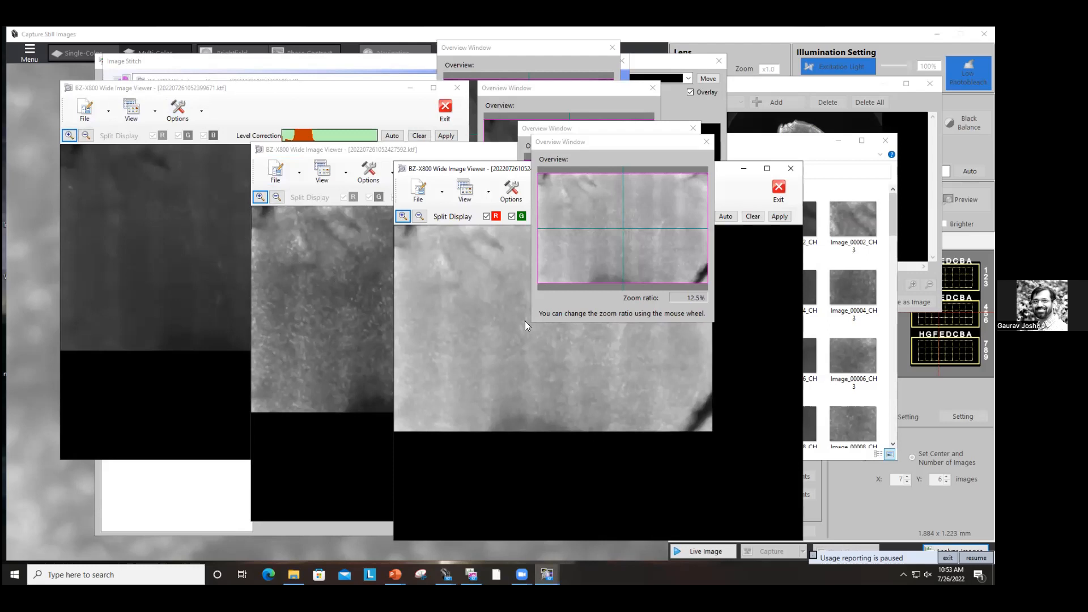
pyautogui.moveTo(581, 141); pyautogui.dragTo(777, 179)
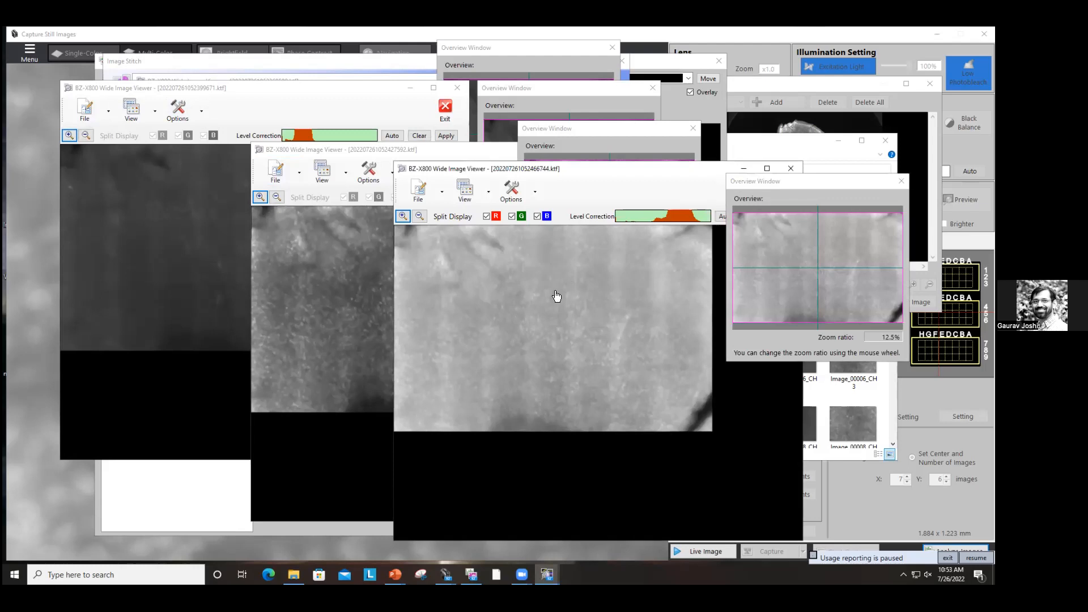
# Step: Close the RGB overlay stitched image viewer without saving it
pyautogui.moveTo(615, 172); pyautogui.dragTo(485, 168)
pyautogui.click(638, 185)
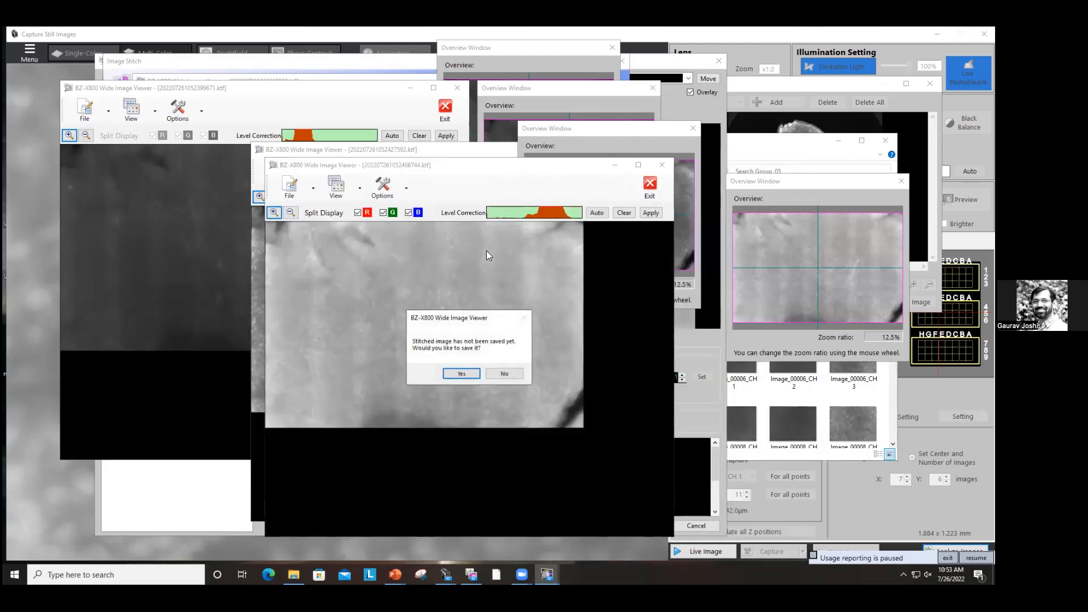
pyautogui.click(503, 373)
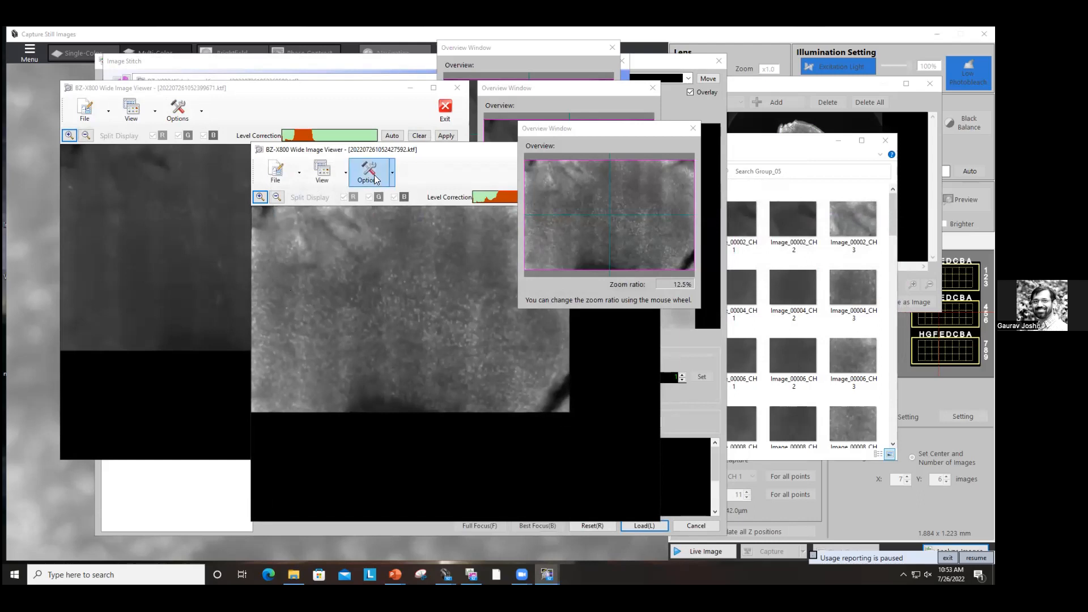
# Step: Export the stitched image at original scale as a TIFF named Group_5 into the Analyzed folder
pyautogui.moveTo(337, 155); pyautogui.dragTo(300, 162)
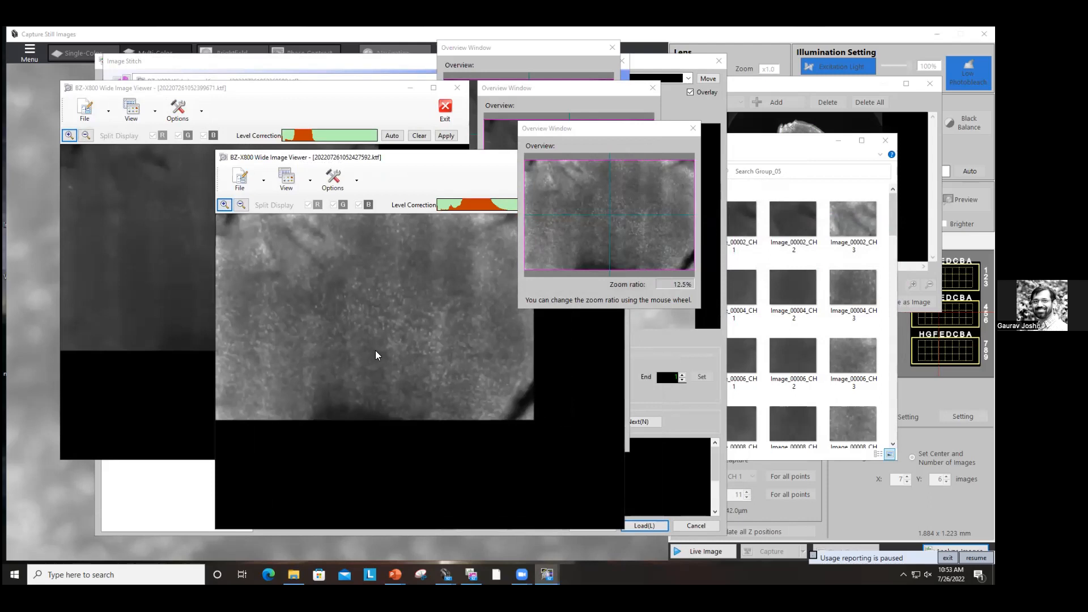
pyautogui.click(265, 181)
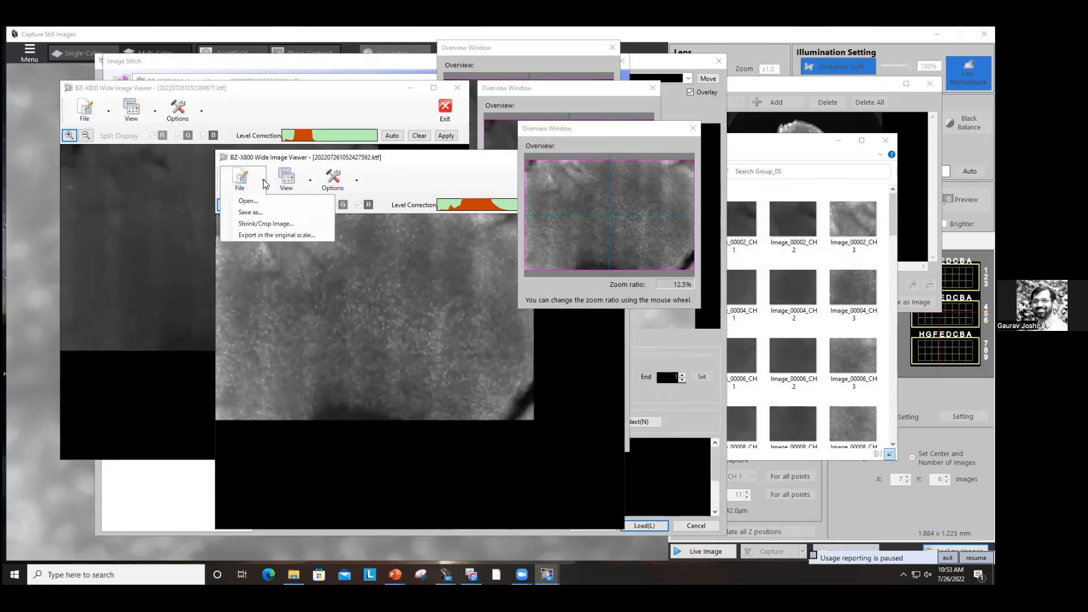
pyautogui.click(279, 236)
pyautogui.click(365, 397)
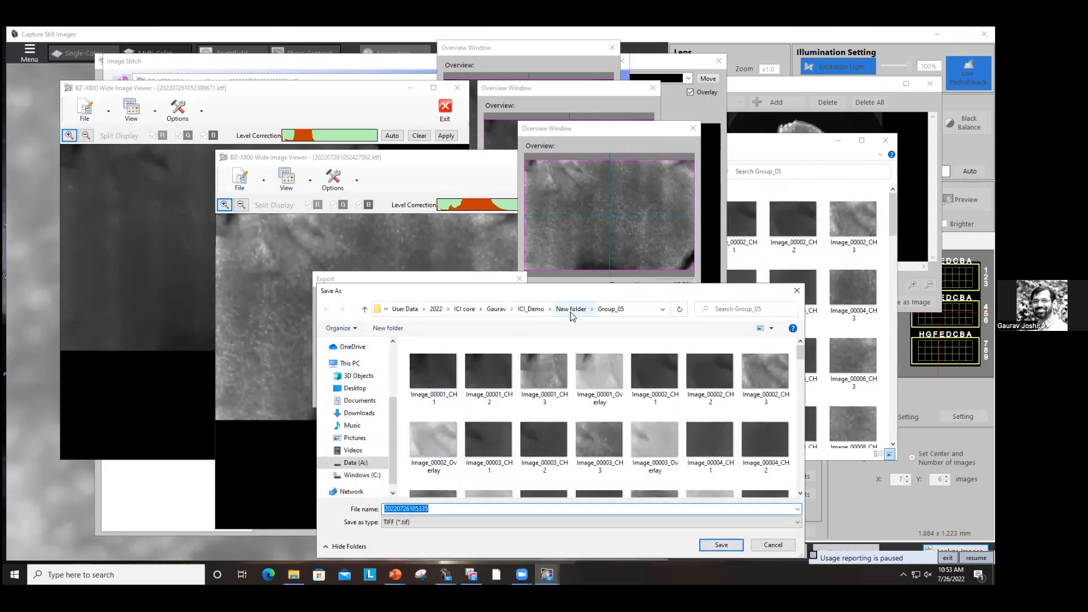
pyautogui.click(562, 310)
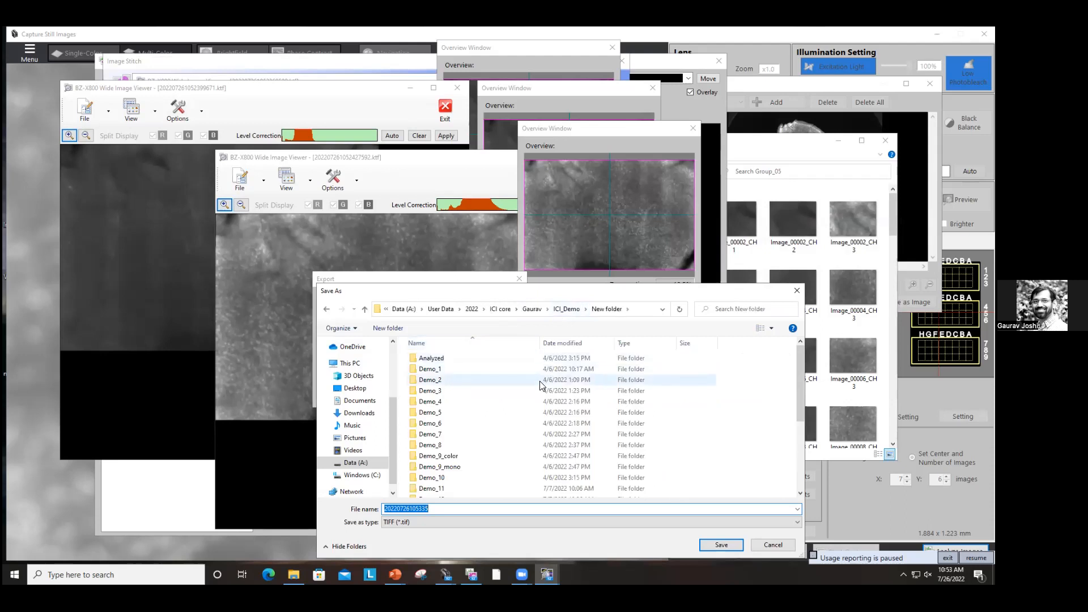
pyautogui.click(421, 360)
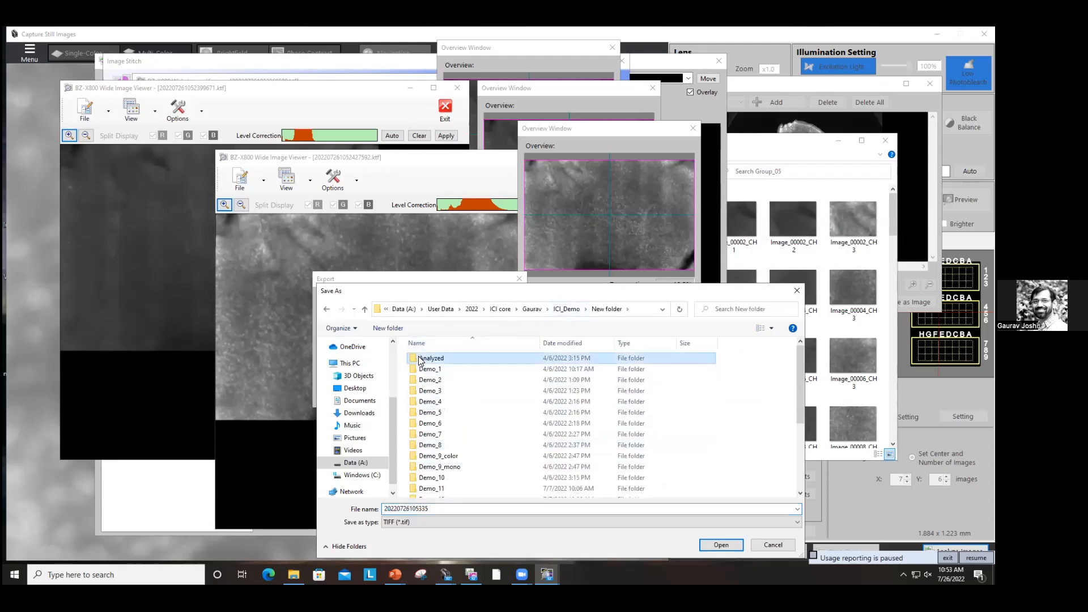
pyautogui.click(721, 546)
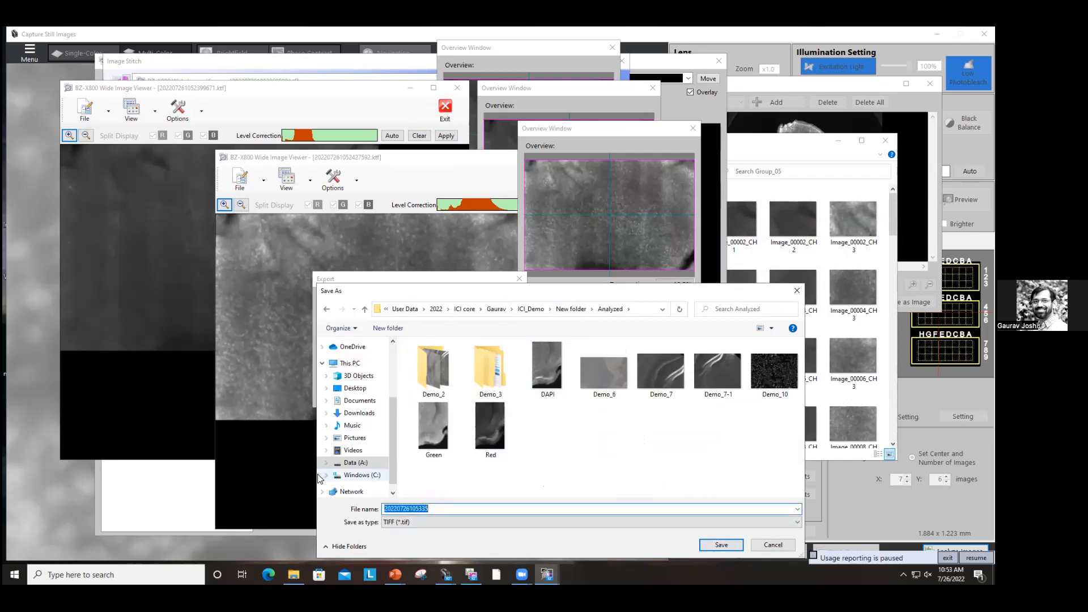
pyautogui.write('Grou')
pyautogui.write('p_05')
pyautogui.press('Return')
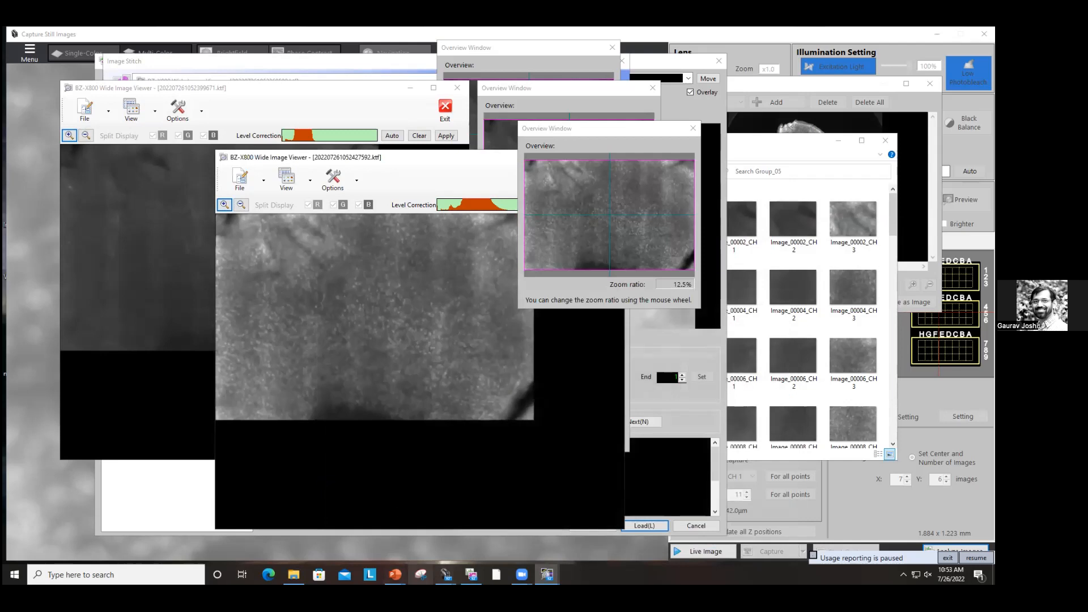
# Step: Open the Analyzed folder in File Explorer
pyautogui.click(294, 574)
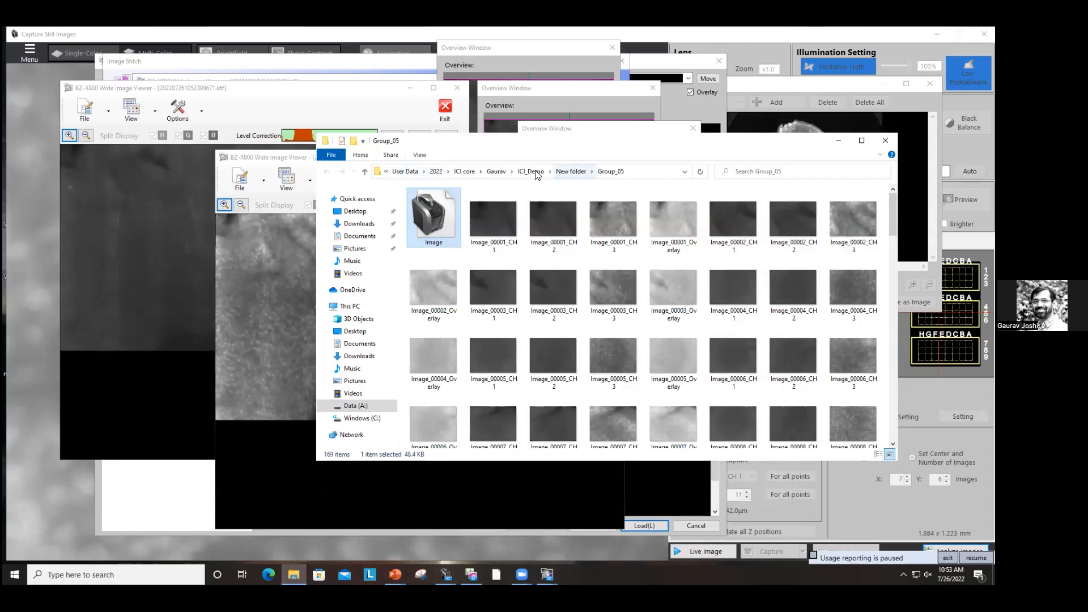
pyautogui.click(571, 171)
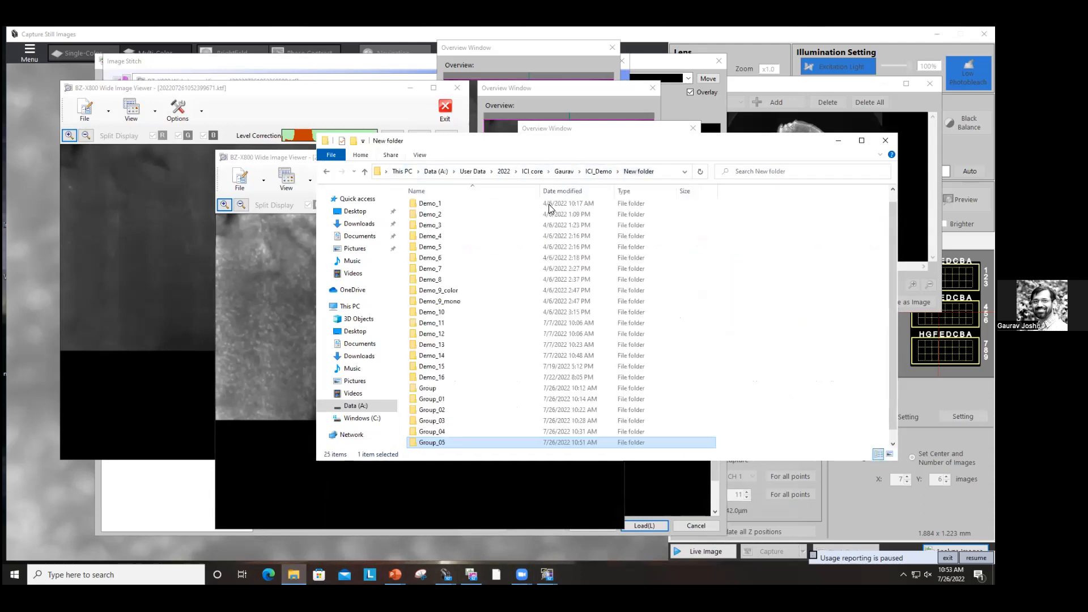
pyautogui.scroll(1, 459, 207)
pyautogui.click(459, 208)
pyautogui.doubleClick(459, 209)
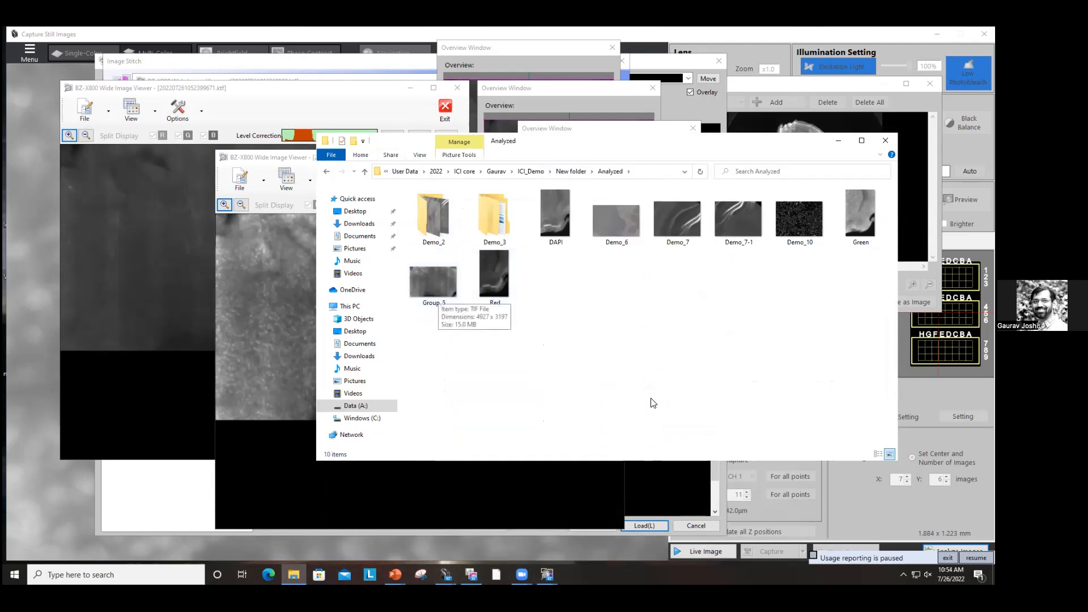
# Step: Create a new folder named Group_05 inside the Analyzed folder
pyautogui.hotkey('ctrl', 'shift', 'n')
pyautogui.write('Gro')
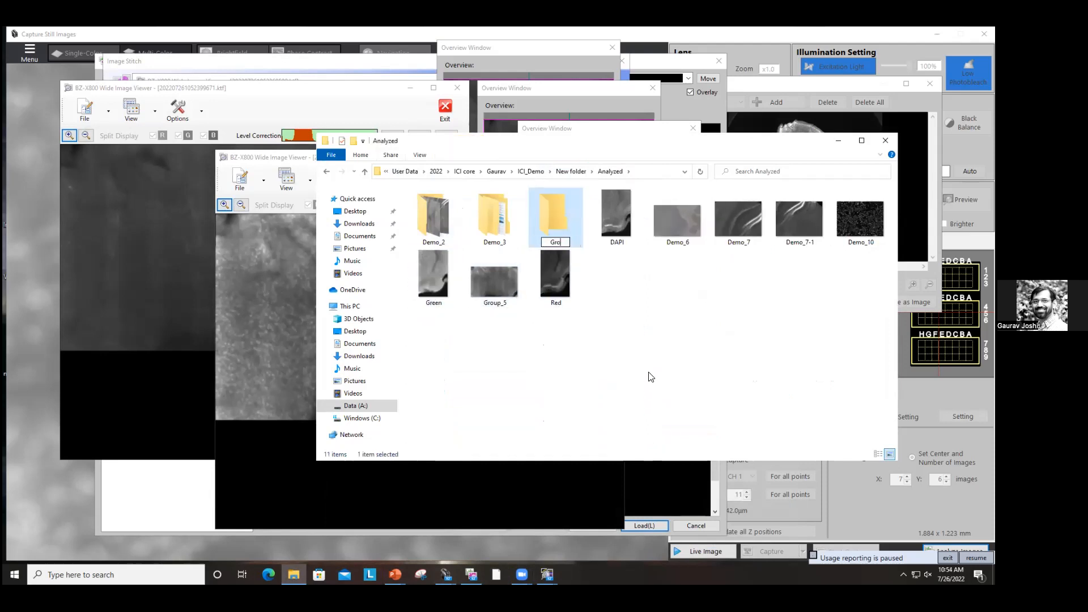
pyautogui.write('up_05+')
pyautogui.press('Return')
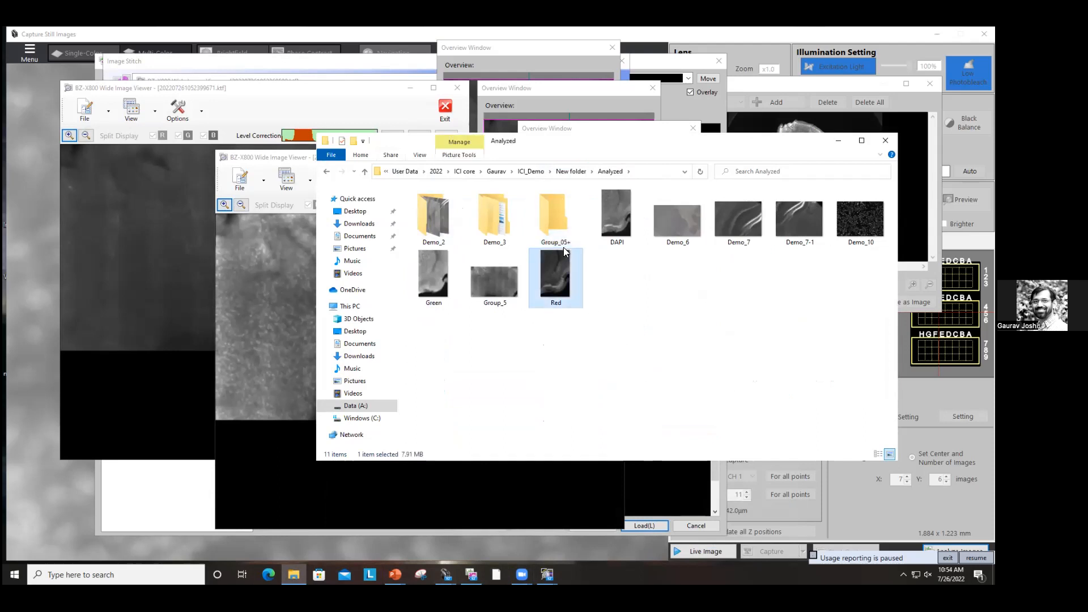
pyautogui.click(567, 245)
pyautogui.click(568, 245)
pyautogui.press('Delete')
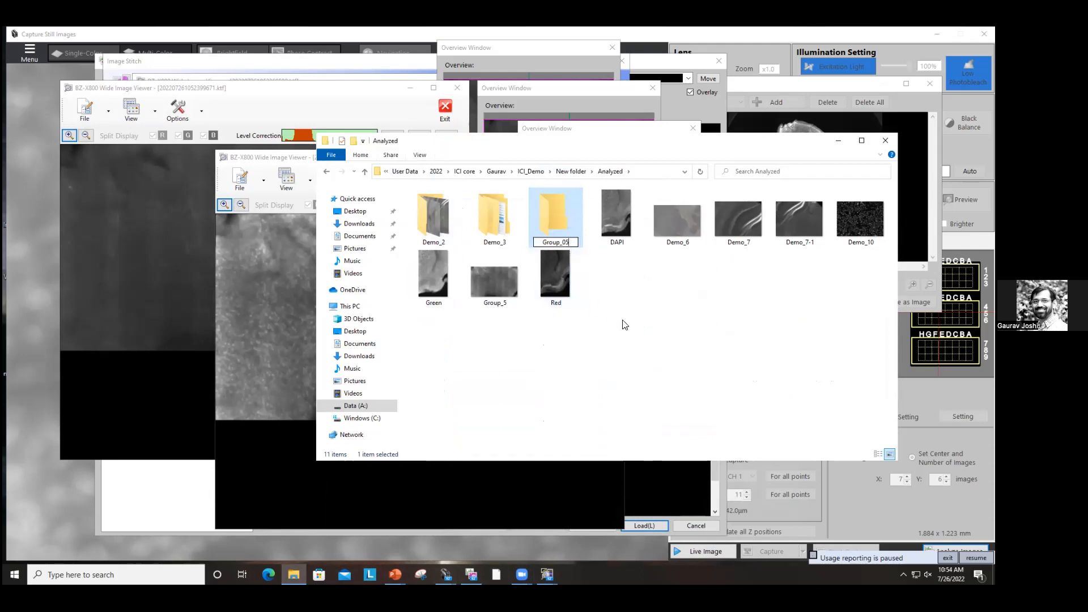
# Step: Move the Group_5 image into the Group_05 folder and rename it TRITC
pyautogui.click(495, 276)
pyautogui.moveTo(501, 279); pyautogui.dragTo(552, 213)
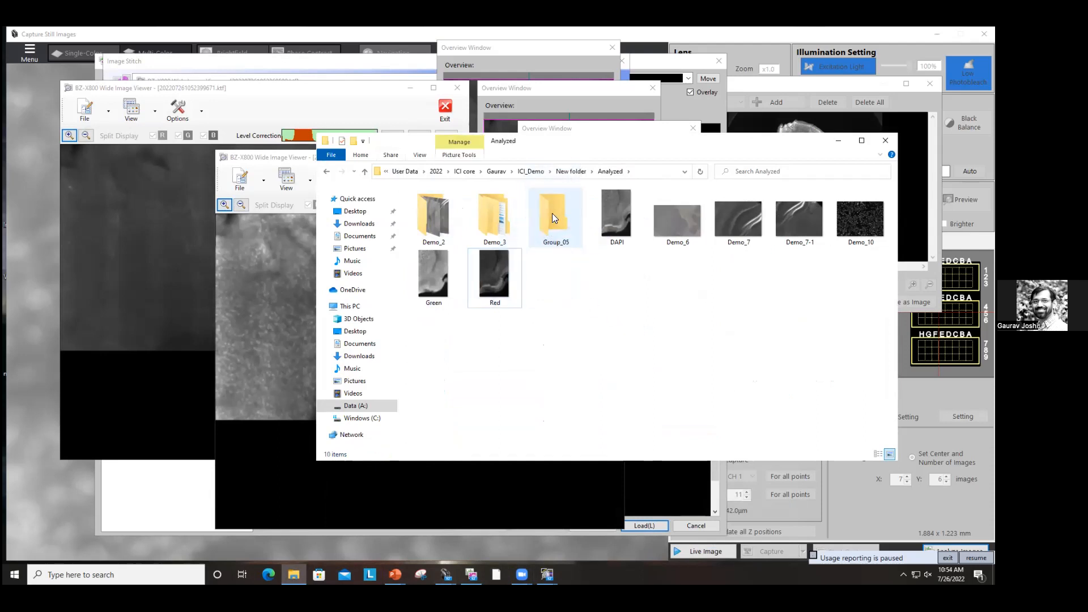
pyautogui.doubleClick(553, 213)
pyautogui.click(443, 245)
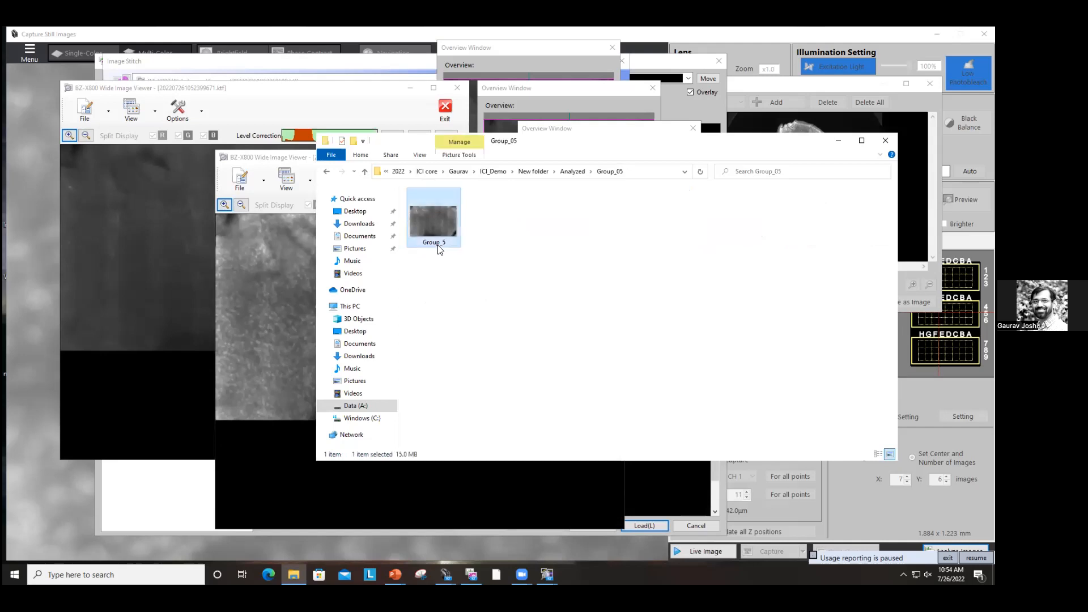
pyautogui.click(437, 243)
pyautogui.write('TRITC')
pyautogui.press('Return')
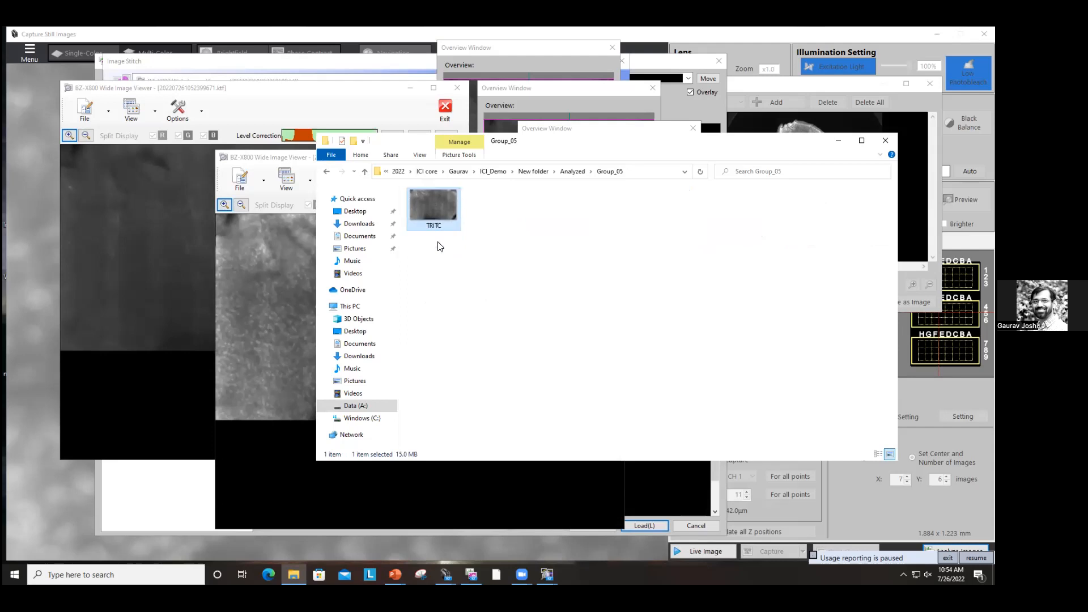
# Step: Close the exported stitched image viewer without saving
pyautogui.click(230, 360)
pyautogui.moveTo(623, 129); pyautogui.dragTo(753, 144)
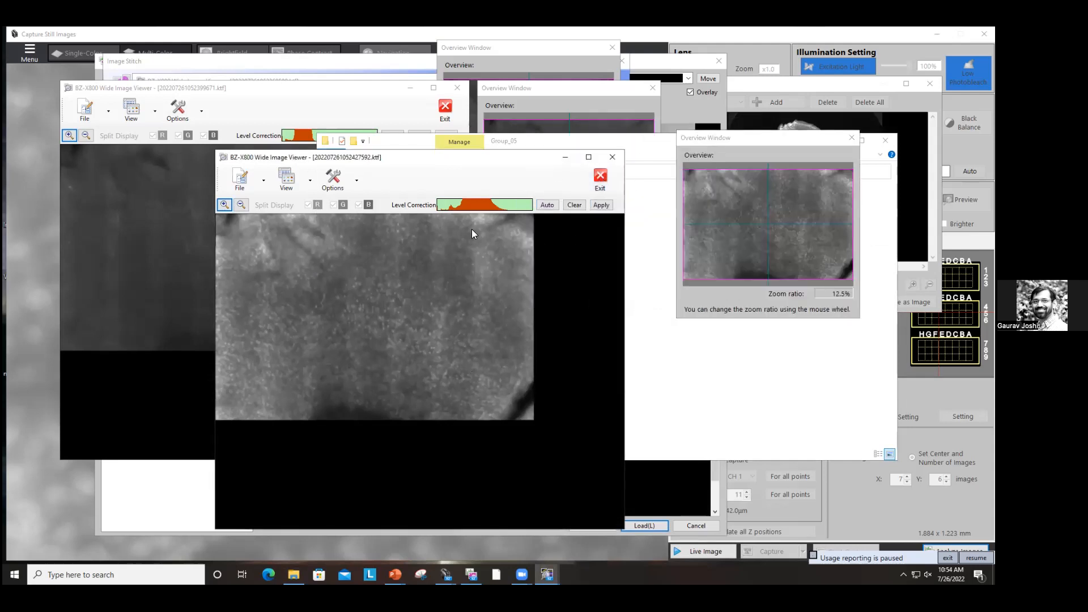
pyautogui.click(600, 177)
pyautogui.click(443, 366)
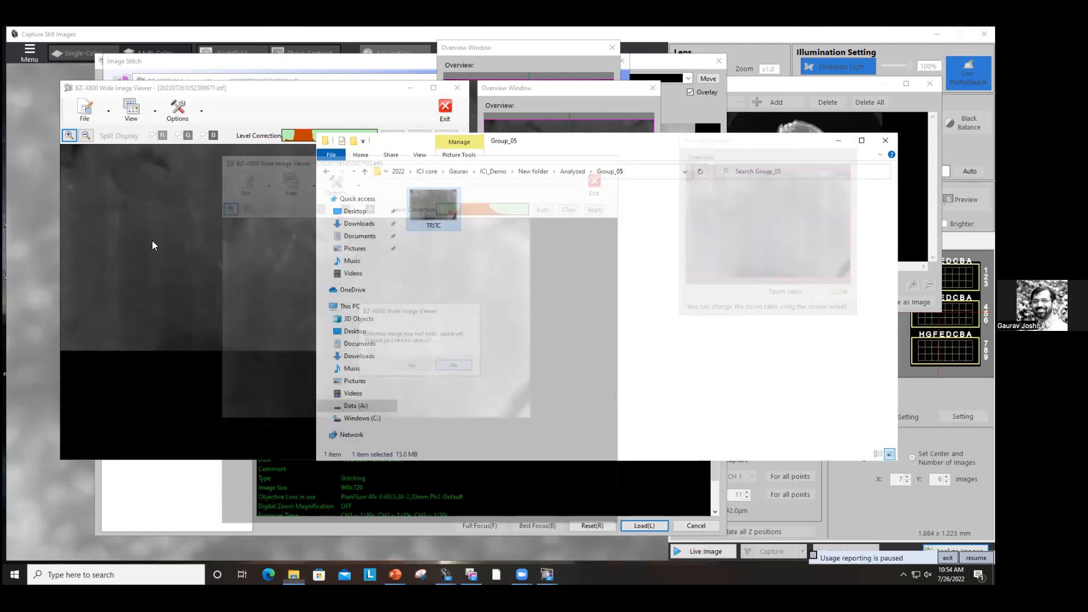
# Step: Export the other stitched channel at original scale as a TIFF named FITC into the Group_05 folder
pyautogui.click(195, 238)
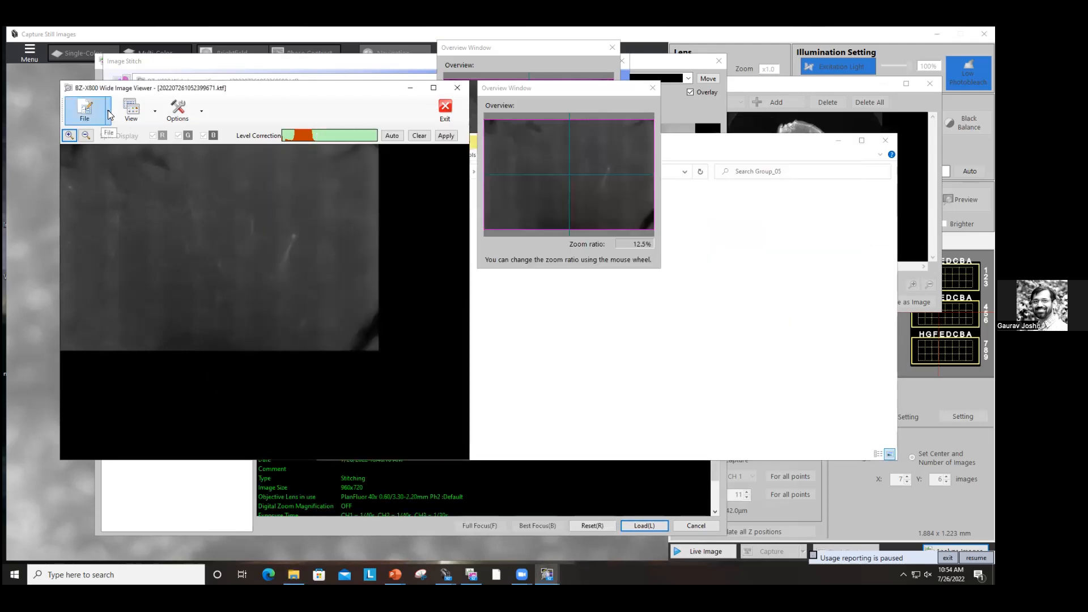
pyautogui.click(108, 110)
pyautogui.click(106, 162)
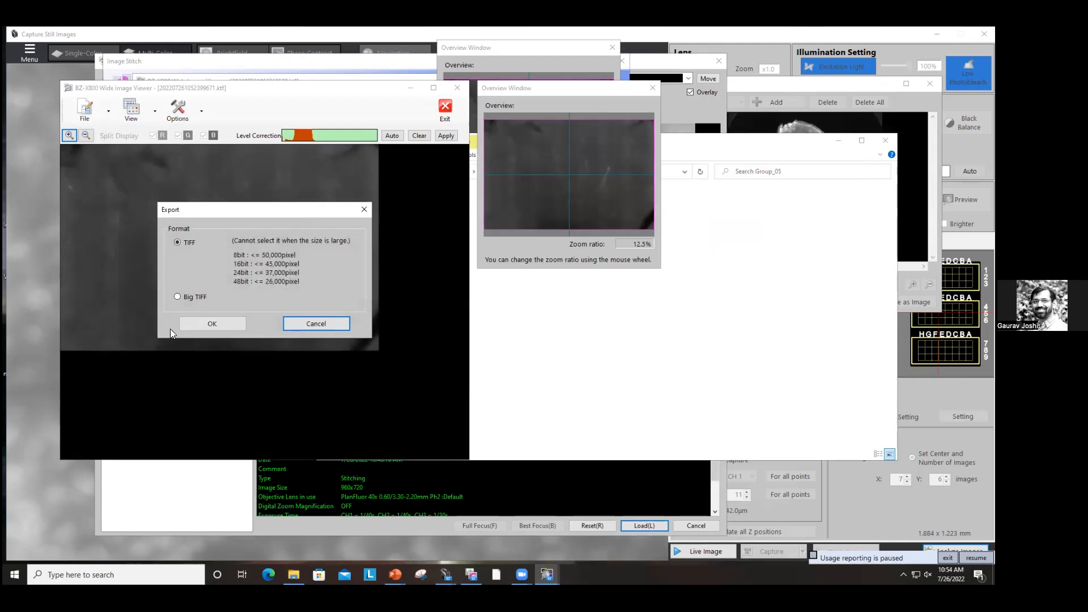
pyautogui.click(201, 322)
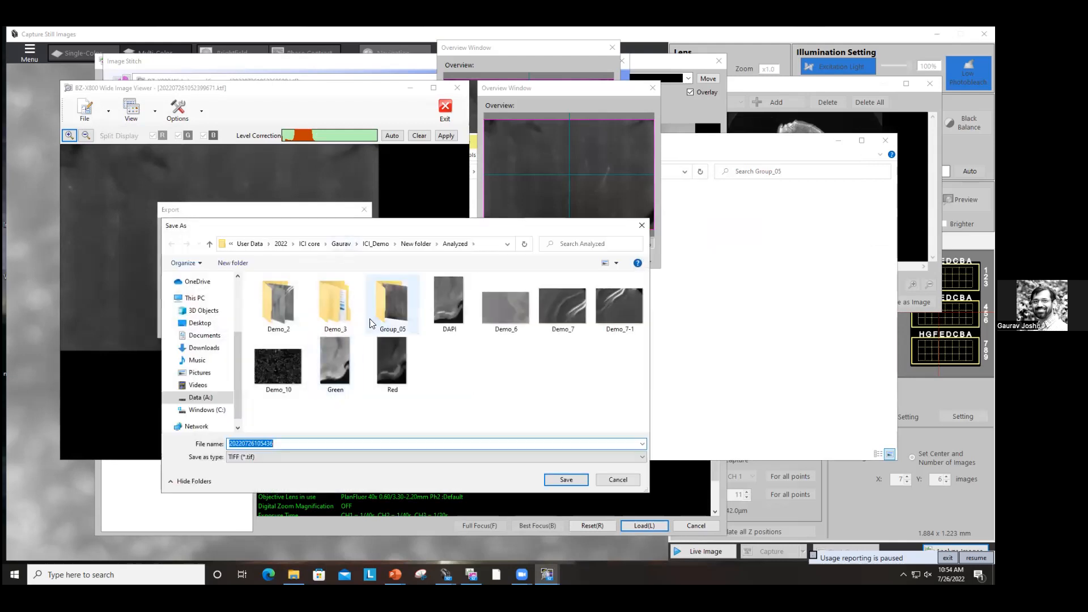
pyautogui.doubleClick(382, 305)
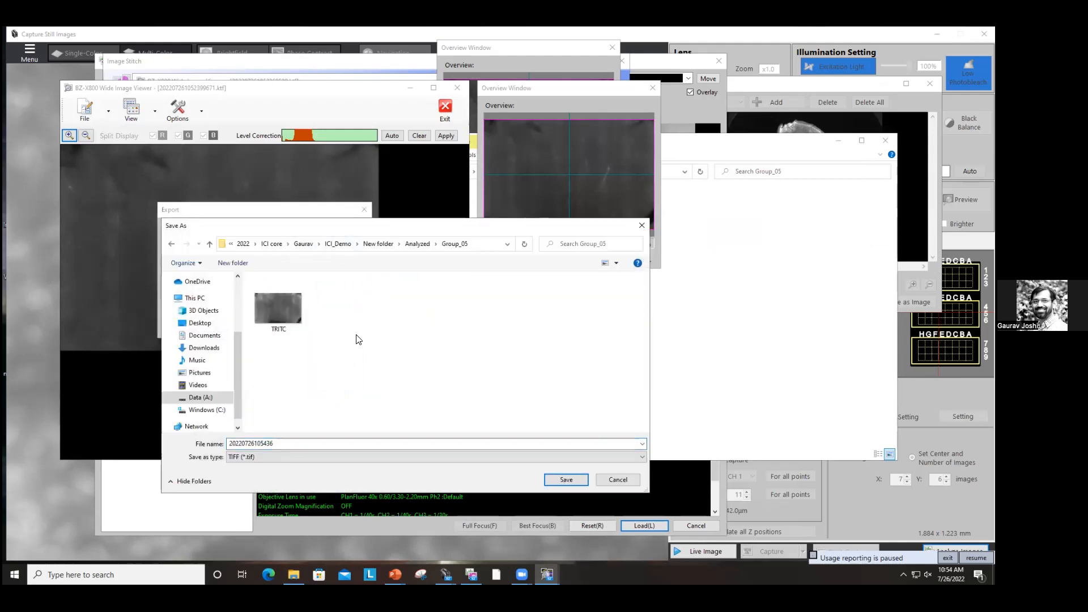
pyautogui.click(286, 445)
pyautogui.click(286, 445)
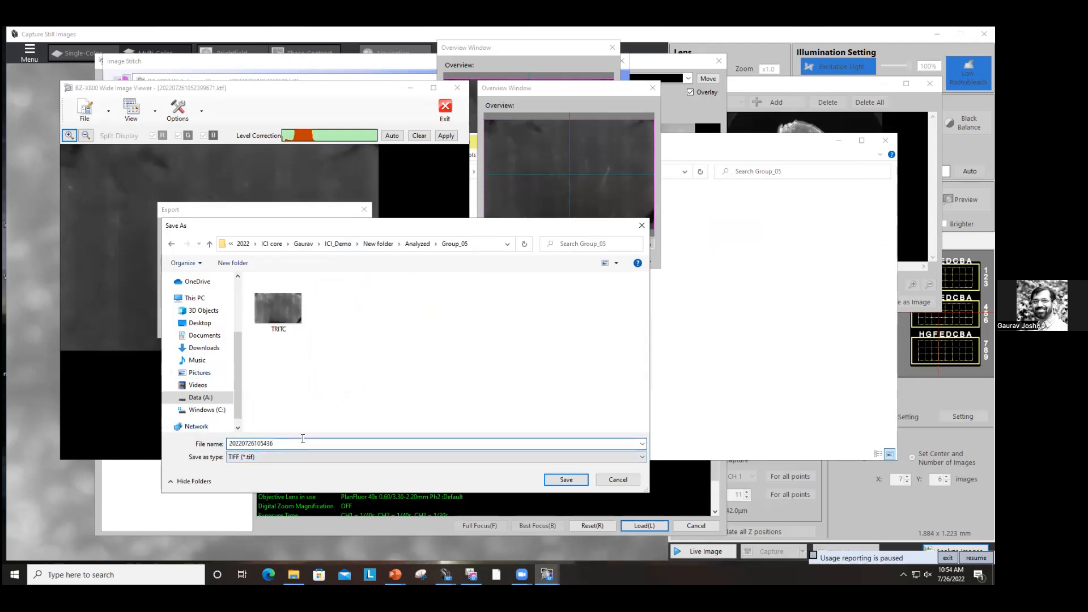
pyautogui.hotkey('ctrl', 'a')
pyautogui.write('FITC')
pyautogui.press('Return')
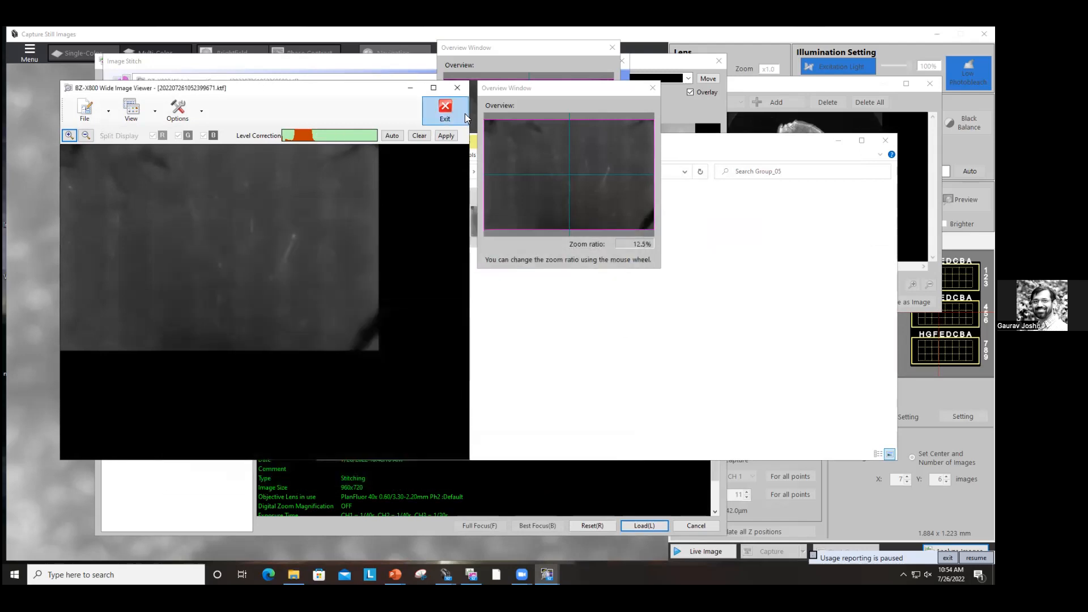
# Step: Close the FITC stitched image viewer without saving and bring up the remaining viewer
pyautogui.click(455, 114)
pyautogui.click(290, 296)
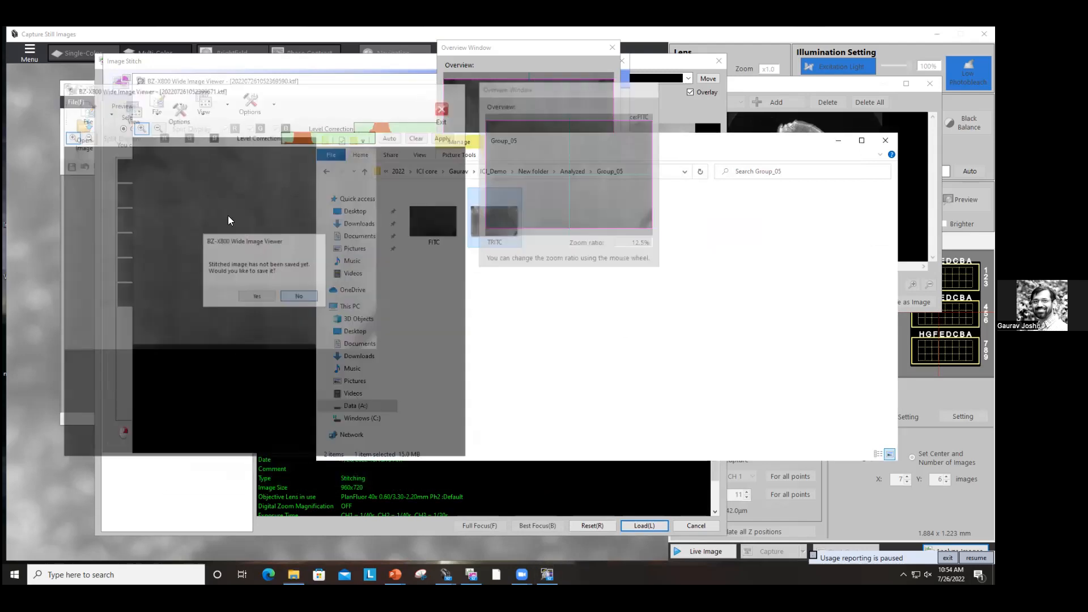
pyautogui.click(291, 90)
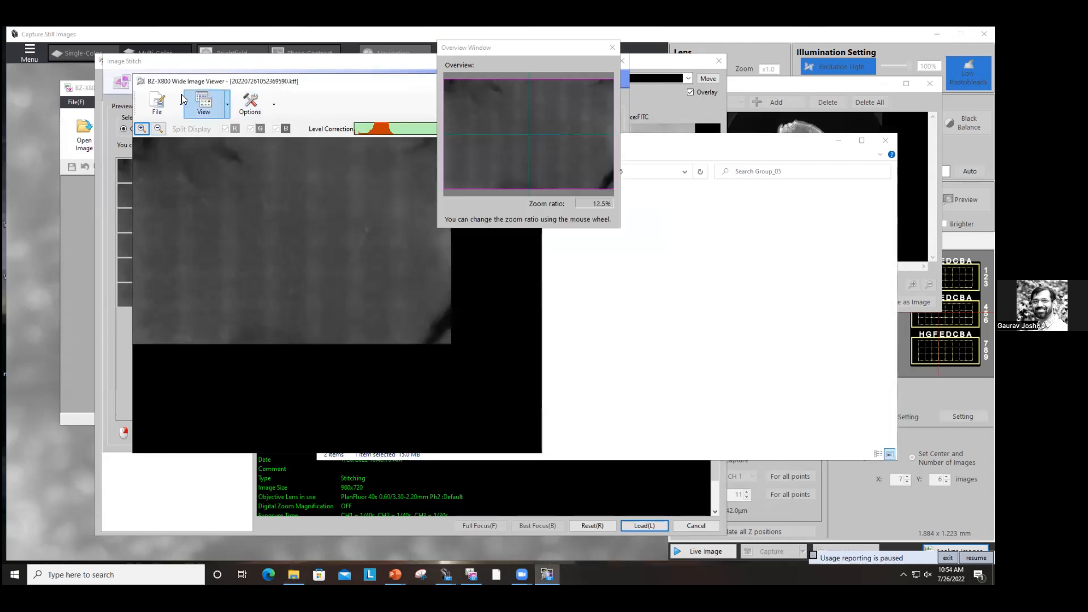
# Step: Export the remaining stitched channel at original scale as a TIFF named DAPI into the Group_05 folder
pyautogui.click(182, 105)
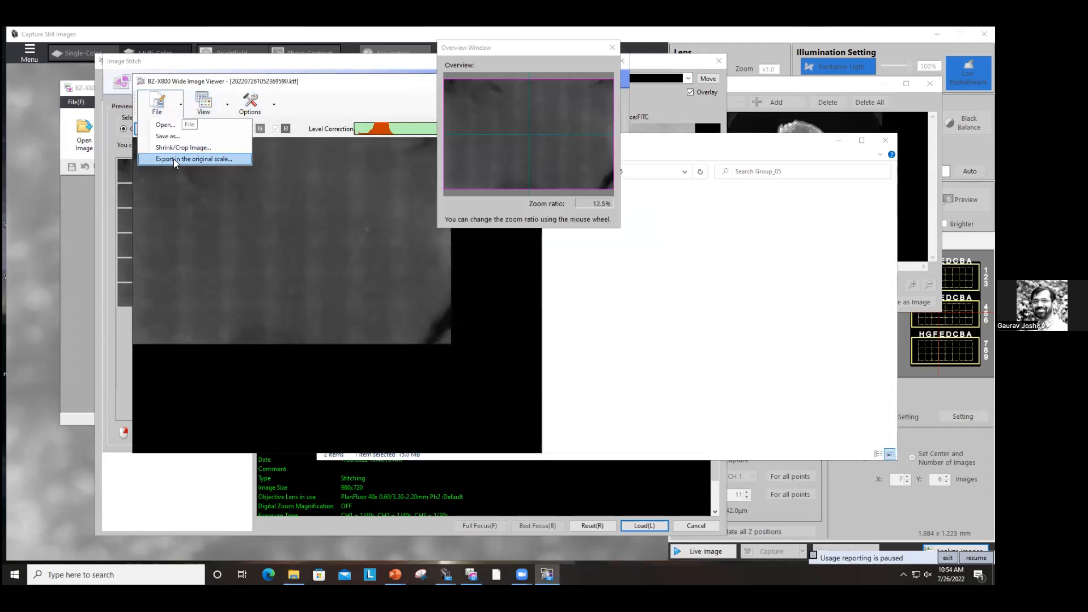
pyautogui.click(179, 158)
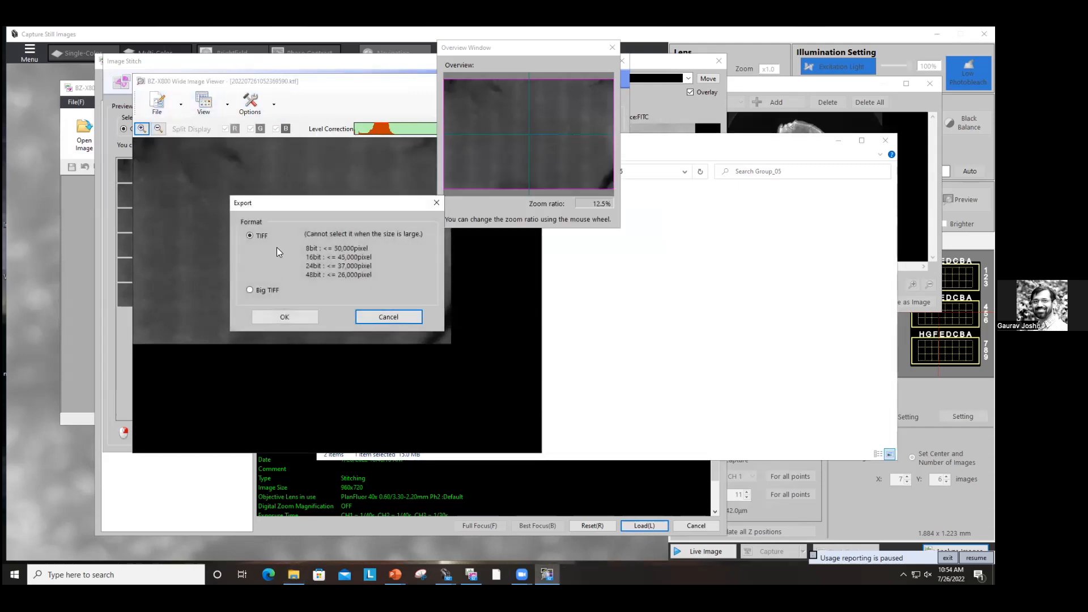
pyautogui.click(267, 313)
pyautogui.write('DAPI')
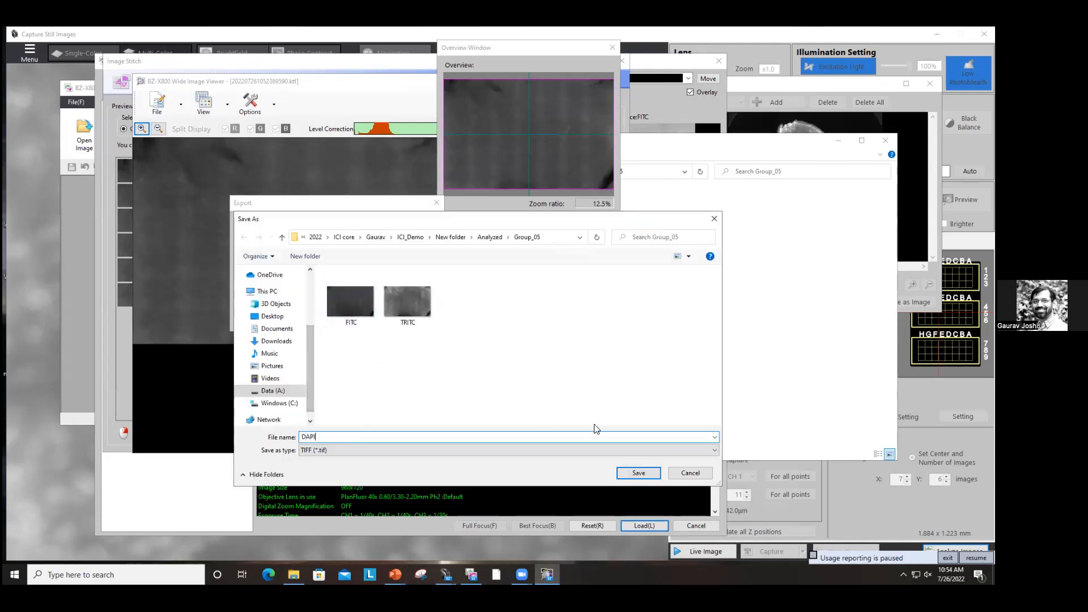
pyautogui.click(630, 472)
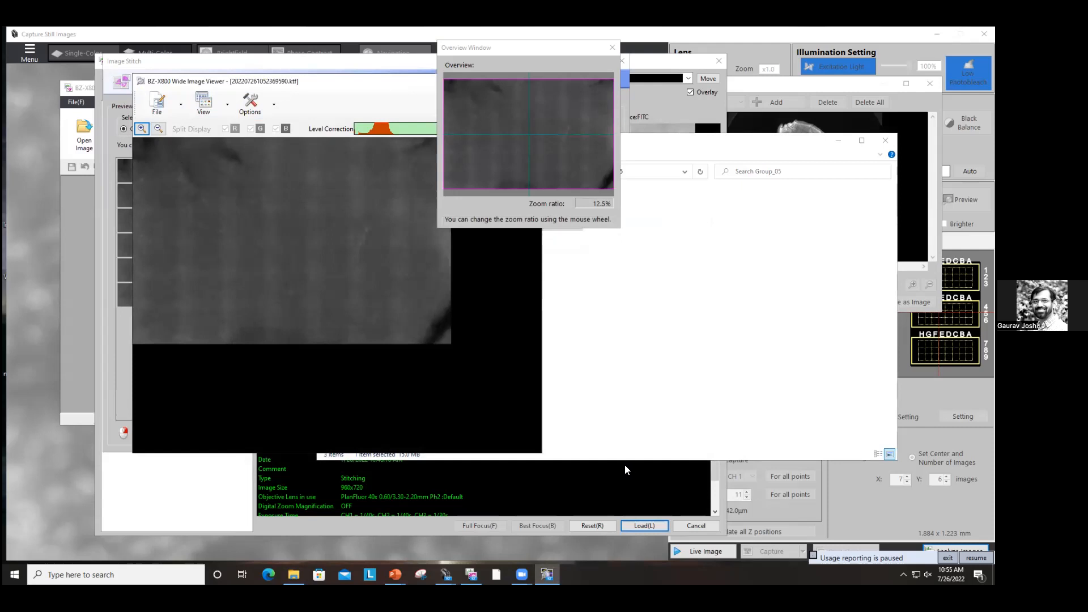
# Step: Close the DAPI stitched image viewer without saving and bring up the Group_05 folder
pyautogui.click(631, 311)
pyautogui.click(202, 167)
pyautogui.click(780, 300)
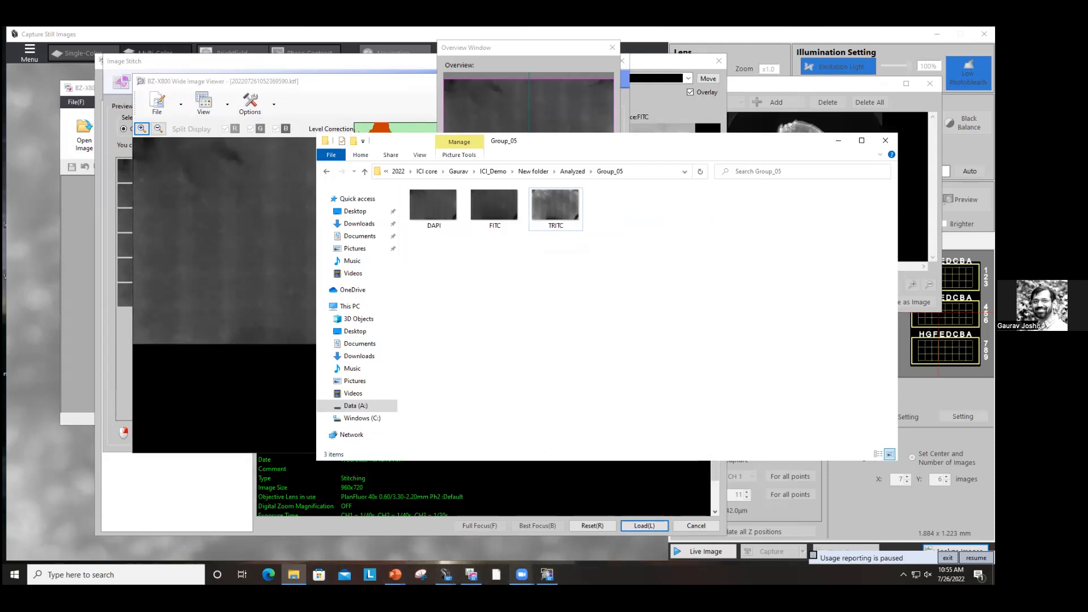
# Step: Close the Image Stitch window
pyautogui.moveTo(395, 575)
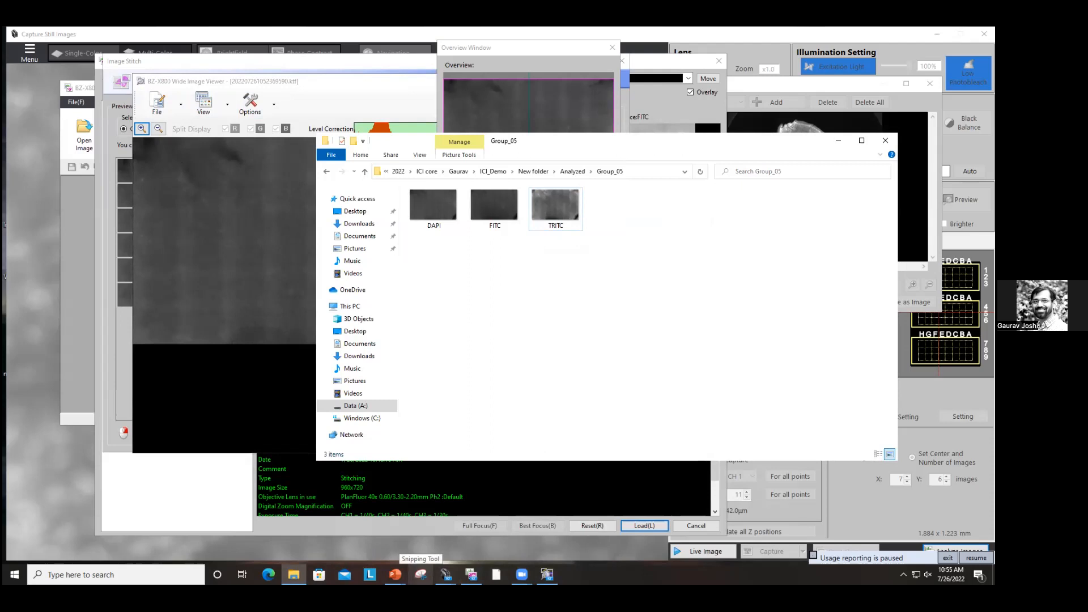
pyautogui.press('super+d')
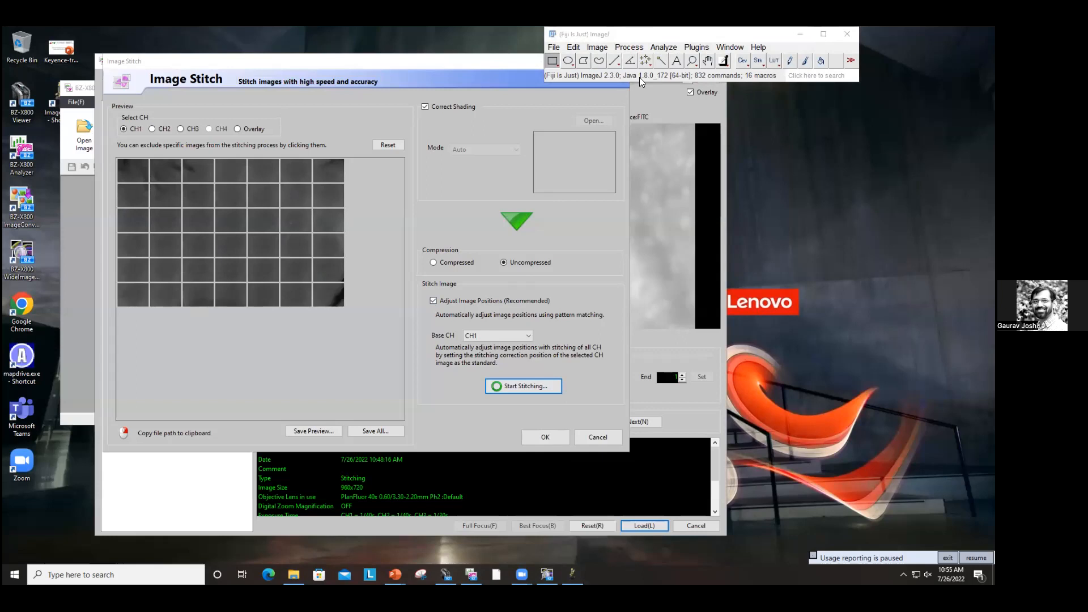
pyautogui.click(453, 73)
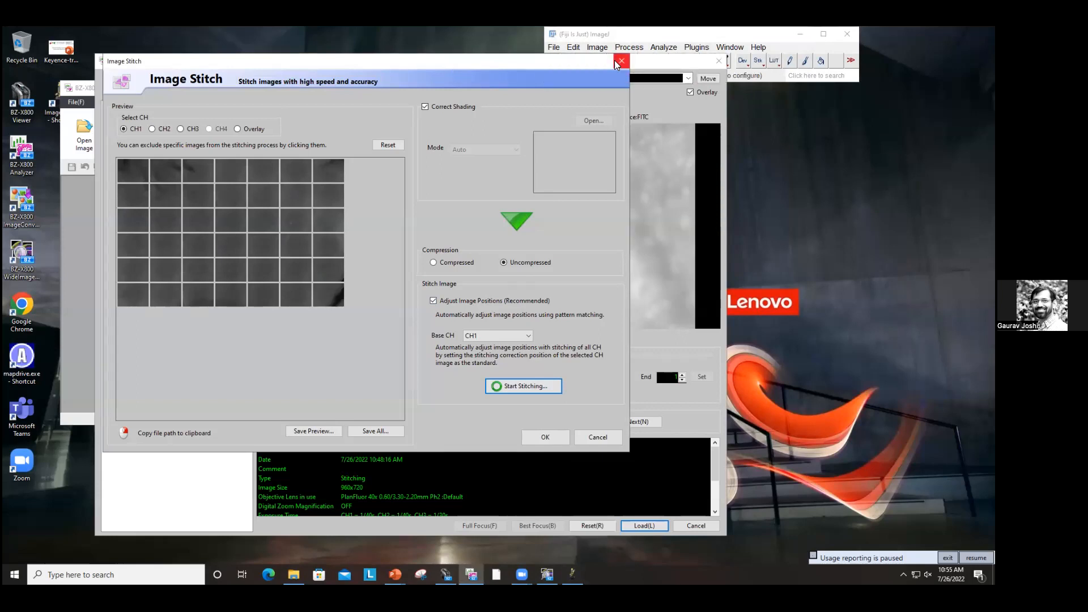
pyautogui.click(621, 61)
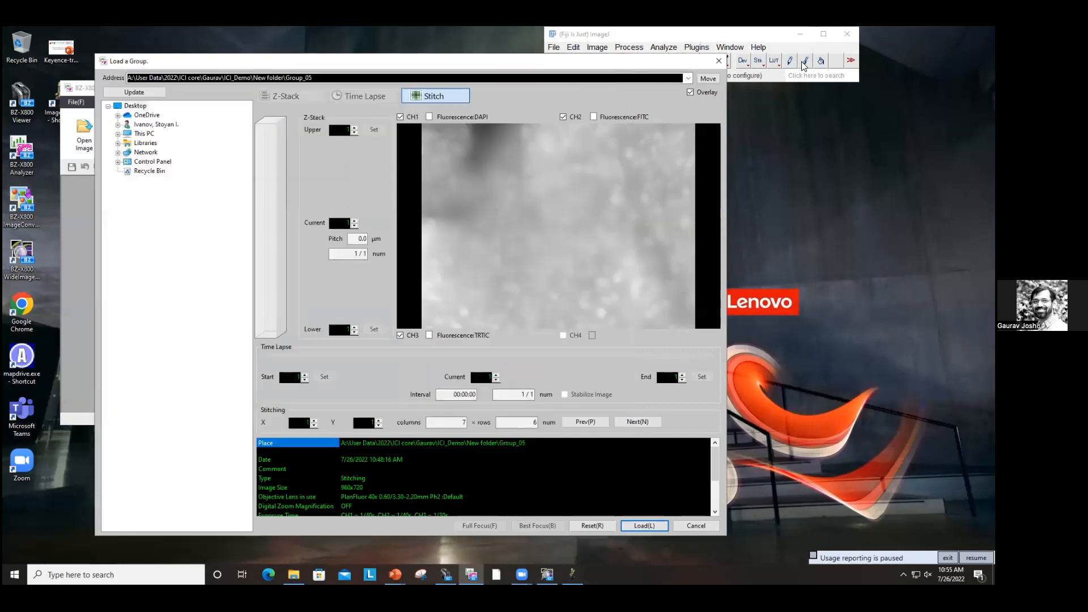
# Step: Open the DAPI, FITC and TRITC TIFFs from the Group_05 folder in Fiji
pyautogui.moveTo(780, 35); pyautogui.dragTo(835, 67)
pyautogui.click(294, 575)
pyautogui.moveTo(597, 266); pyautogui.dragTo(428, 220)
pyautogui.moveTo(430, 213); pyautogui.dragTo(637, 118)
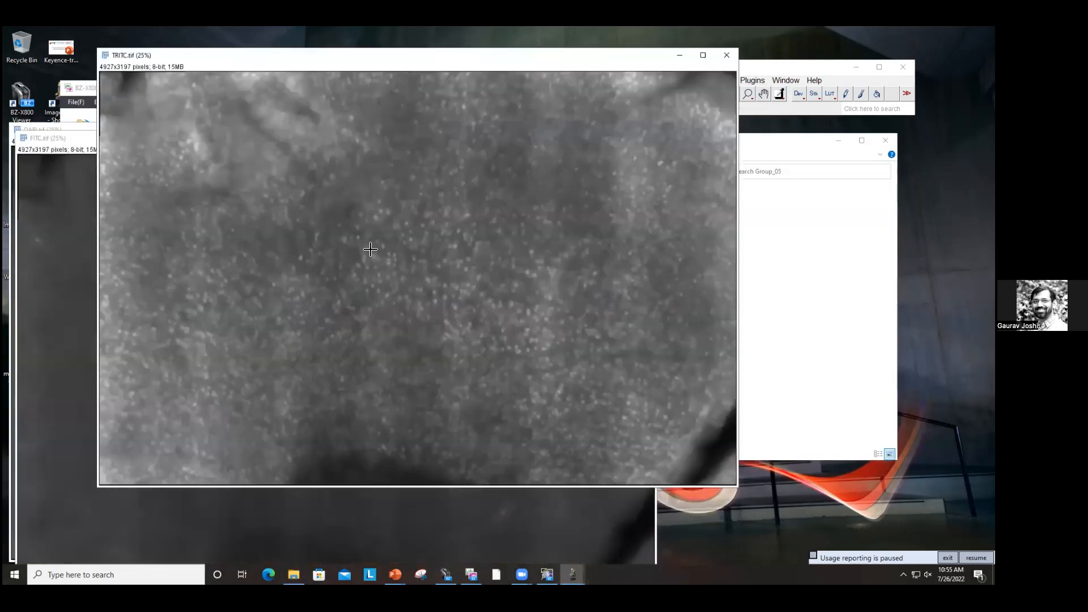
# Step: Merge channels with DAPI as red, FITC as green and TRITC as blue into a composite, keeping source images
pyautogui.scroll(4, 483, 335)
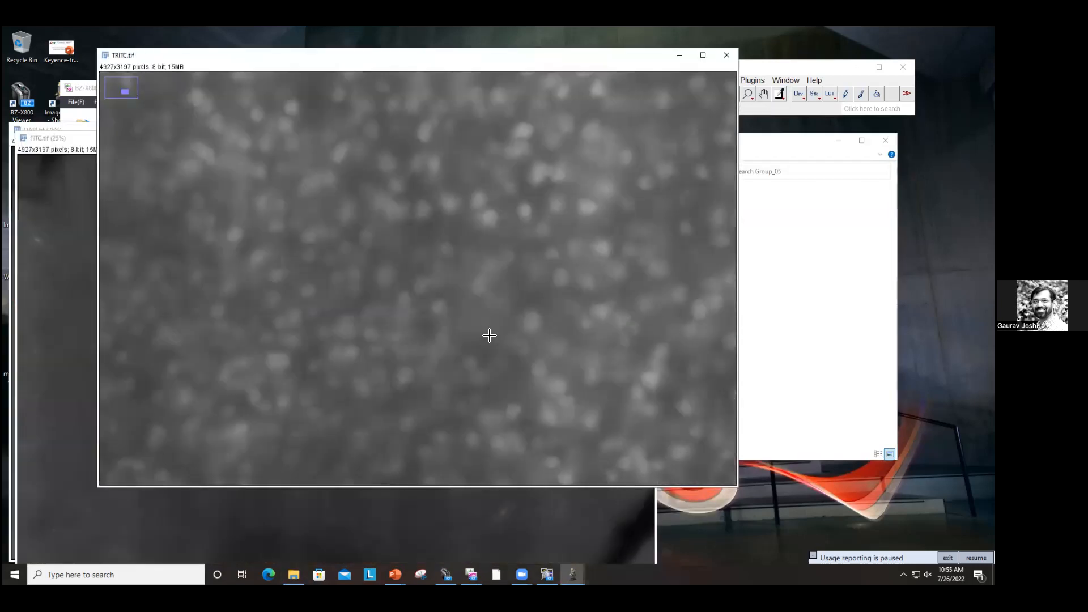
pyautogui.scroll(-6, 490, 335)
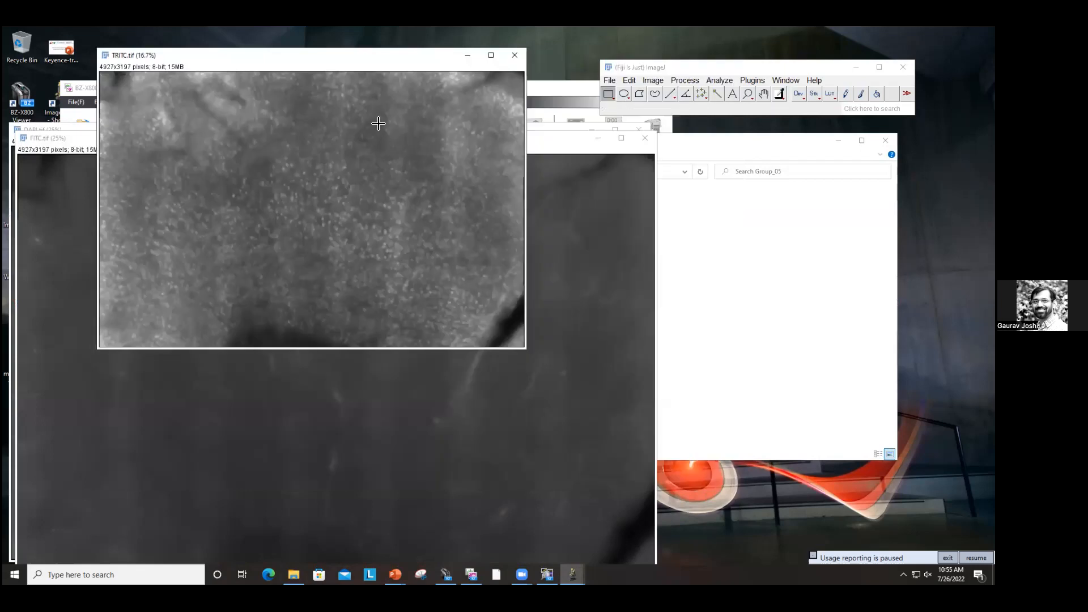
pyautogui.moveTo(352, 57); pyautogui.dragTo(362, 159)
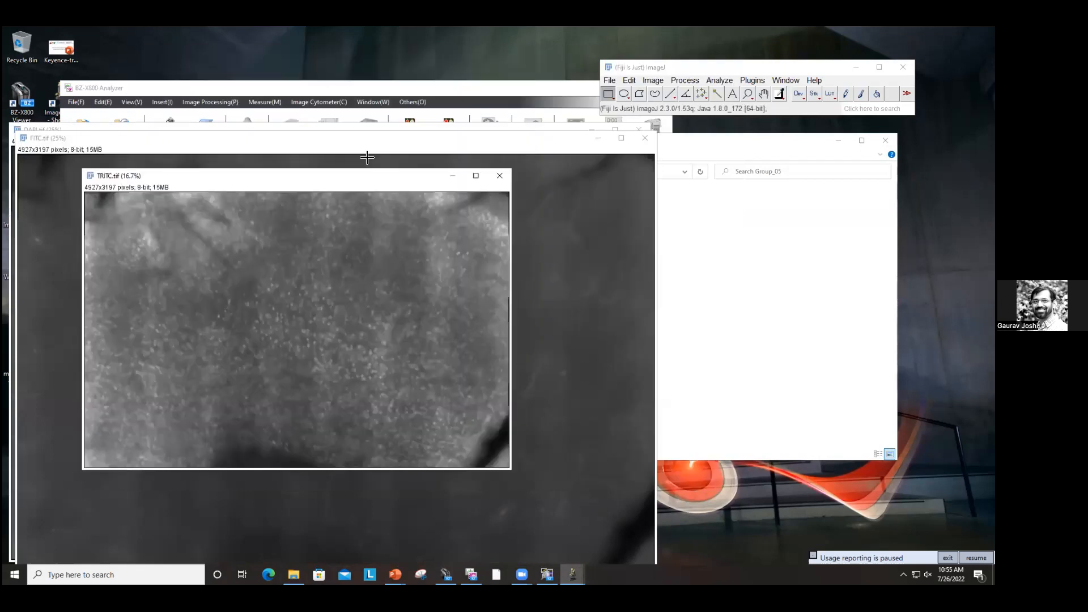
pyautogui.click(654, 80)
pyautogui.moveTo(664, 152)
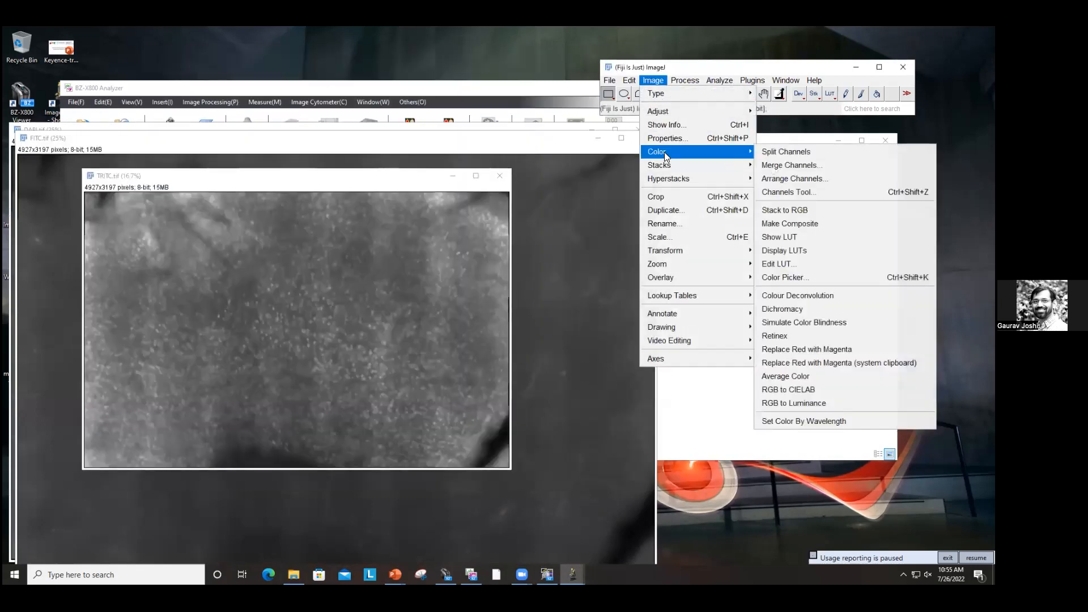
pyautogui.click(788, 164)
pyautogui.click(537, 141)
pyautogui.click(535, 159)
pyautogui.click(536, 156)
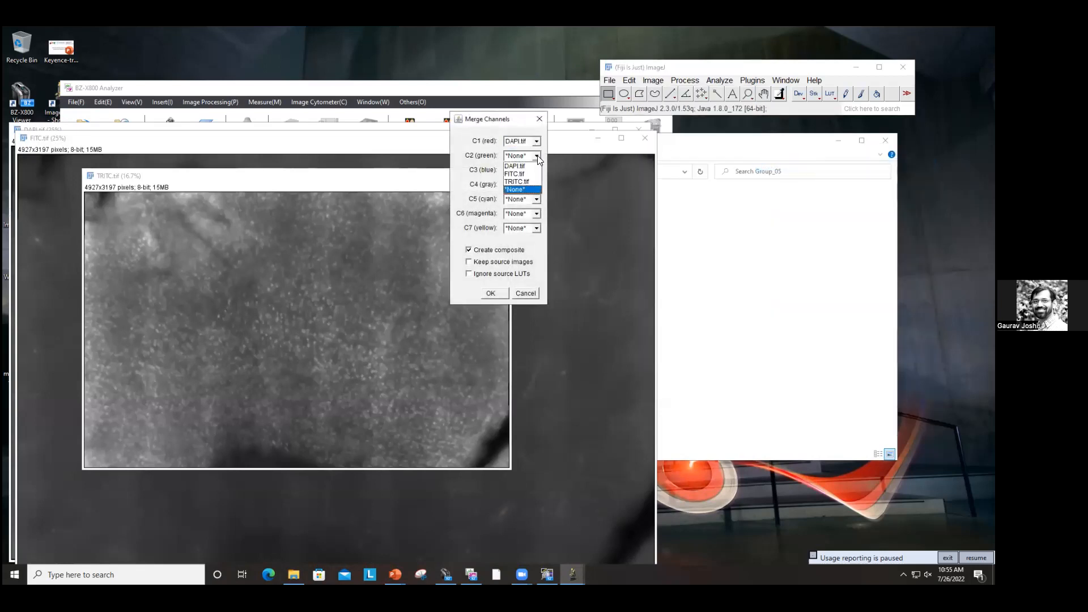
pyautogui.click(527, 173)
pyautogui.click(537, 170)
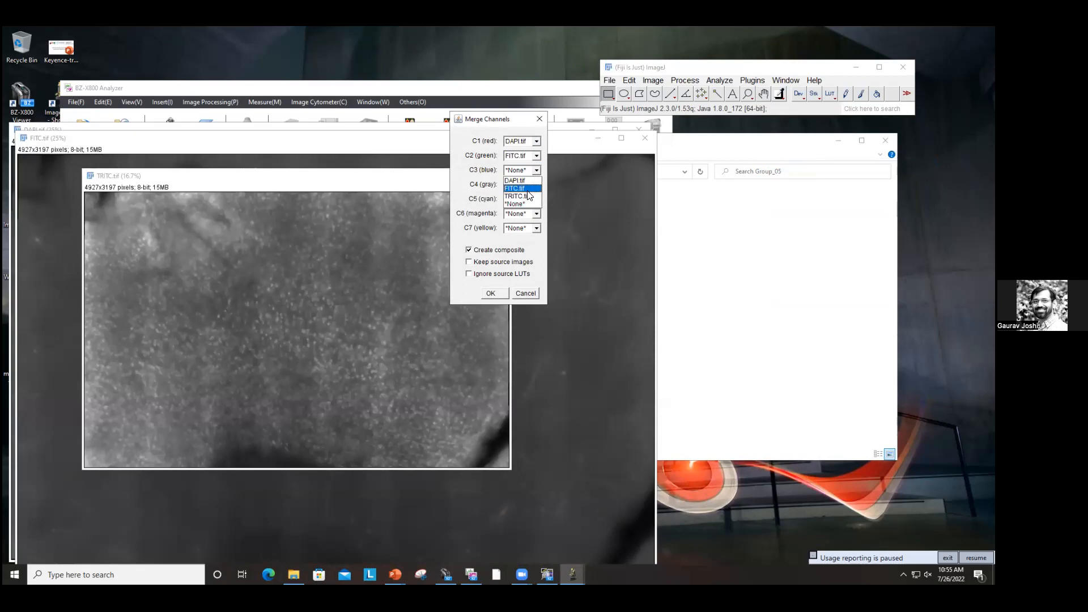
pyautogui.click(517, 196)
pyautogui.click(504, 262)
pyautogui.click(490, 293)
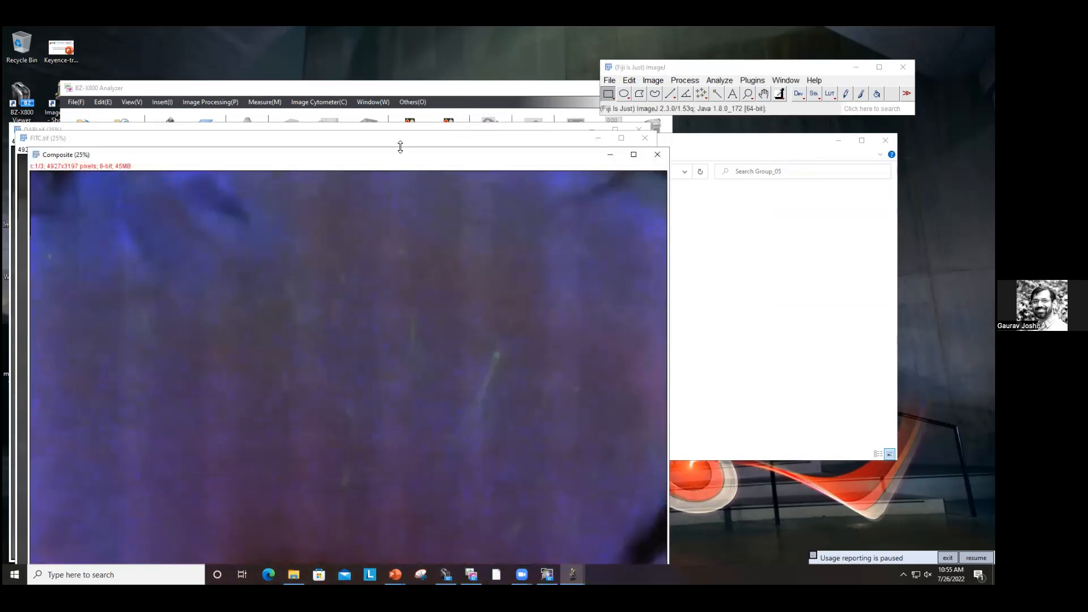
# Step: Switch the composite to Color mode in the Channels tool and set channel 1's LUT to Blue
pyautogui.moveTo(401, 160); pyautogui.dragTo(429, 64)
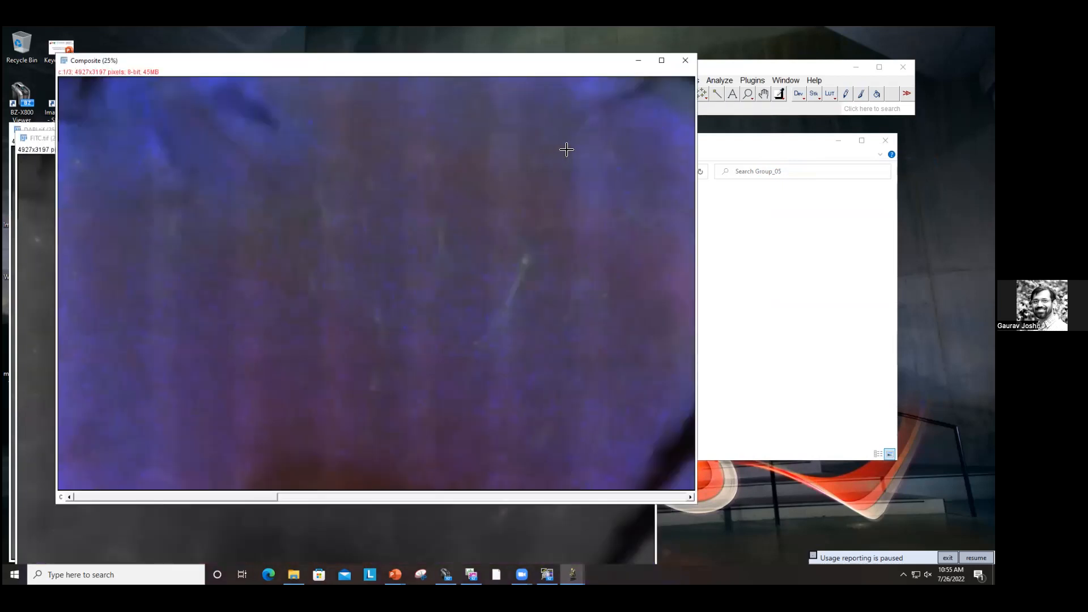
pyautogui.hotkey('ctrl', 'shift', 'z')
pyautogui.click(524, 161)
pyautogui.click(484, 205)
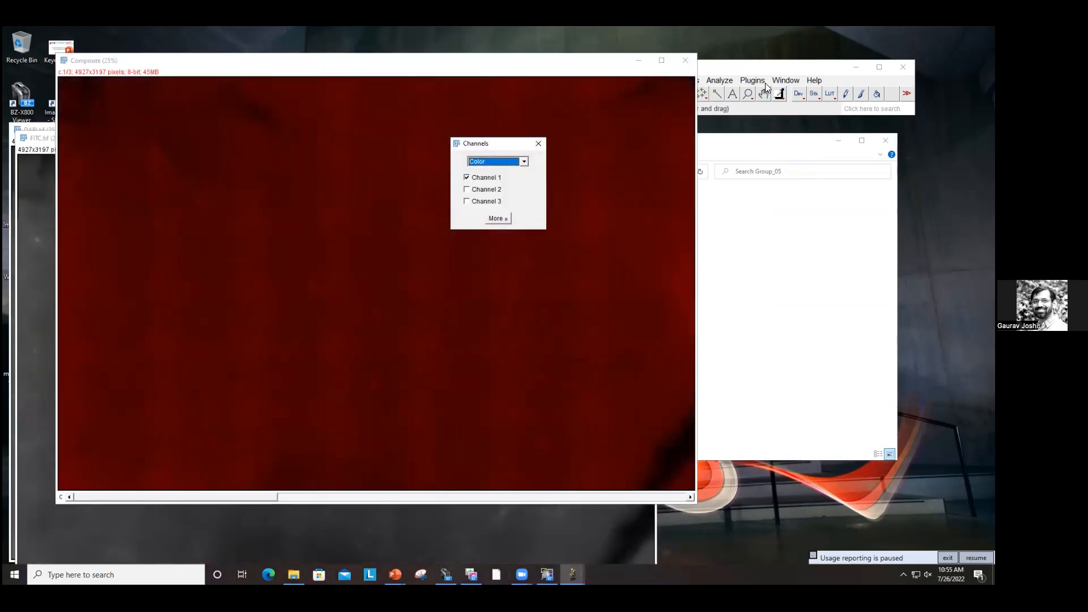
pyautogui.click(831, 93)
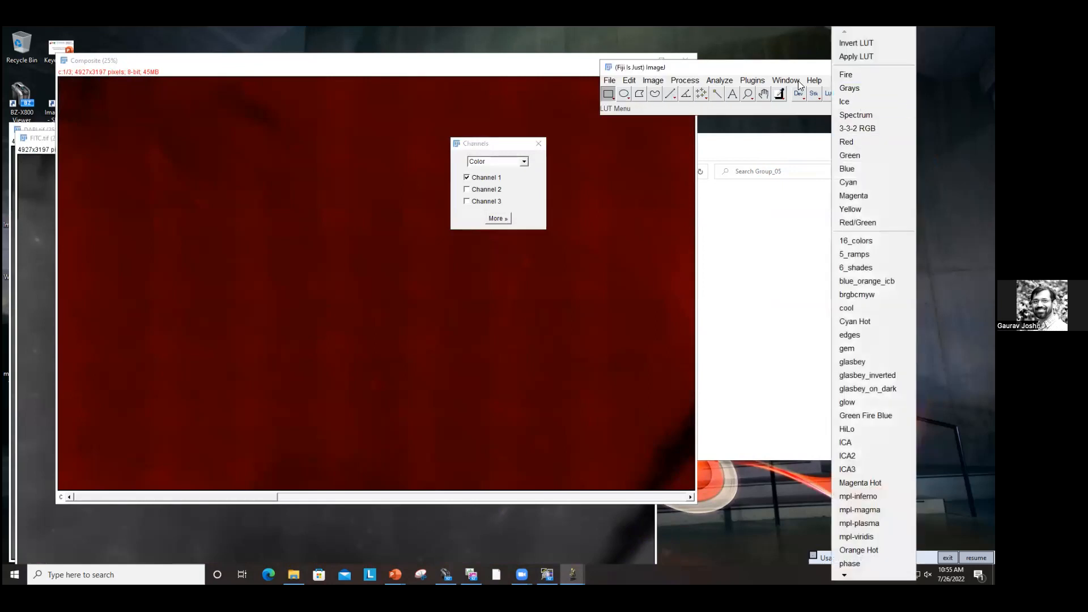
pyautogui.click(824, 96)
pyautogui.click(824, 98)
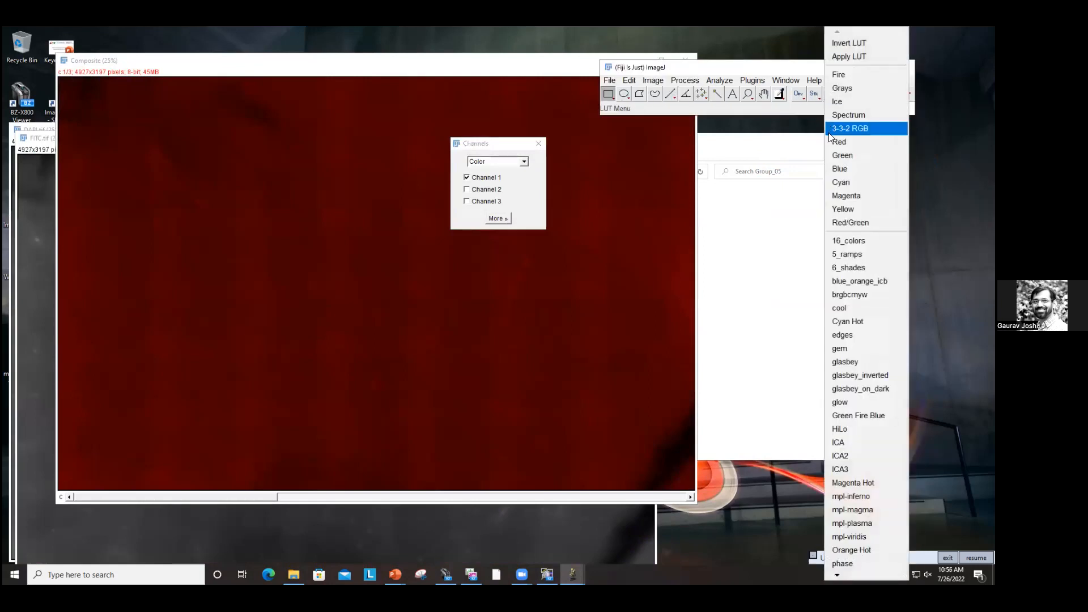
pyautogui.click(830, 169)
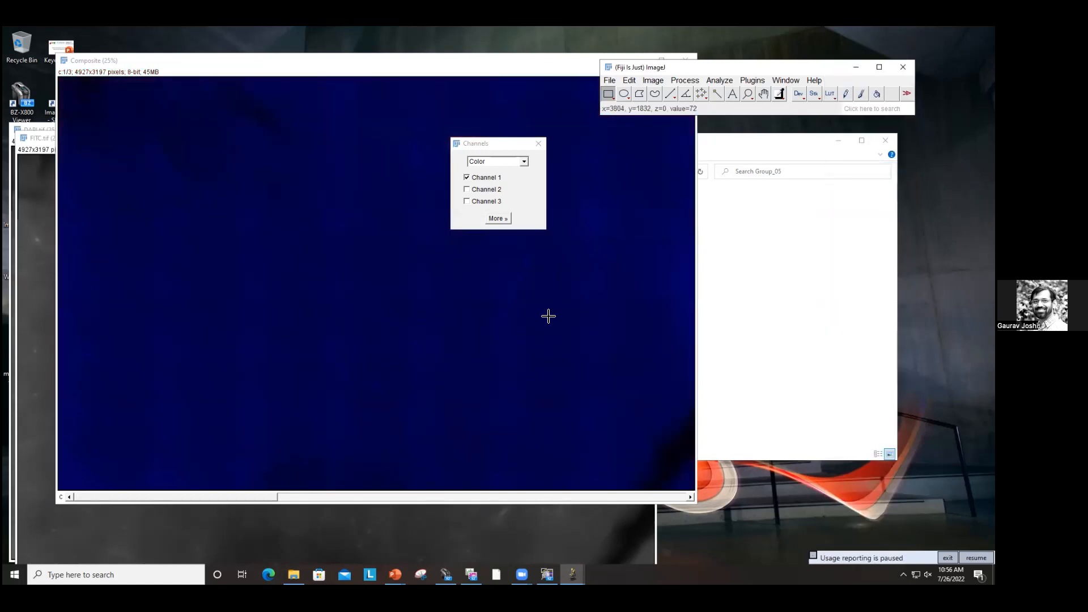
# Step: Brighten channel 1 by lowering its maximum in Brightness/Contrast
pyautogui.hotkey('ctrl', 'shift', 'c')
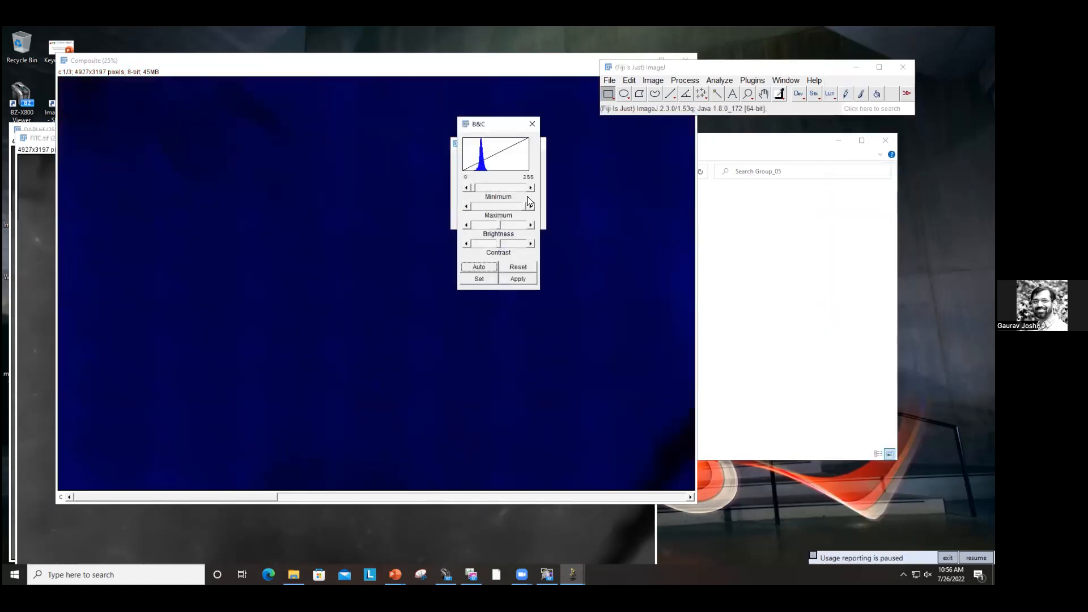
pyautogui.moveTo(525, 206); pyautogui.dragTo(497, 206)
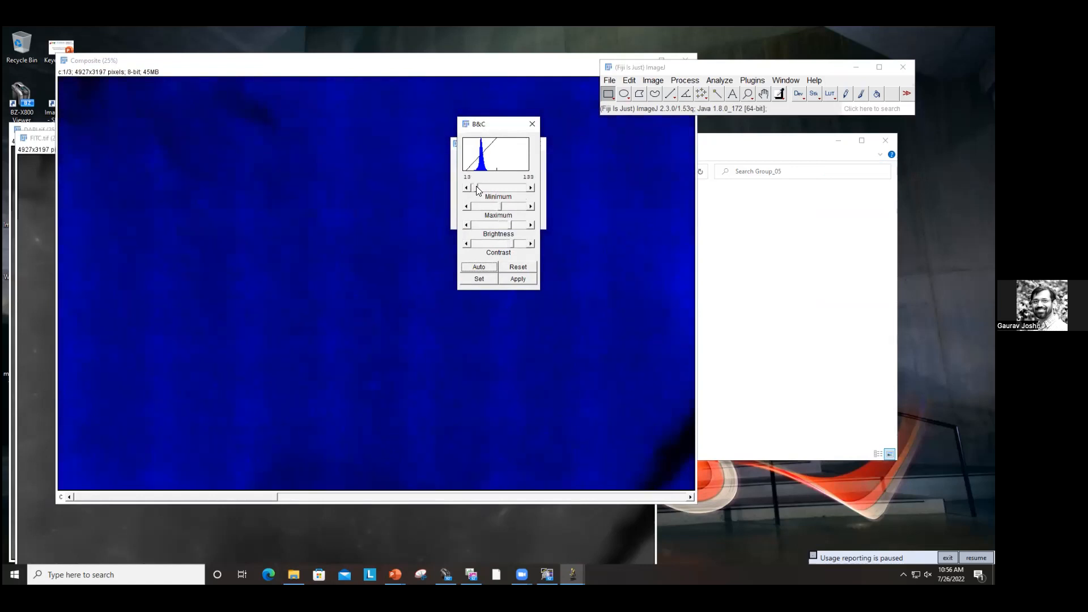
pyautogui.click(350, 250)
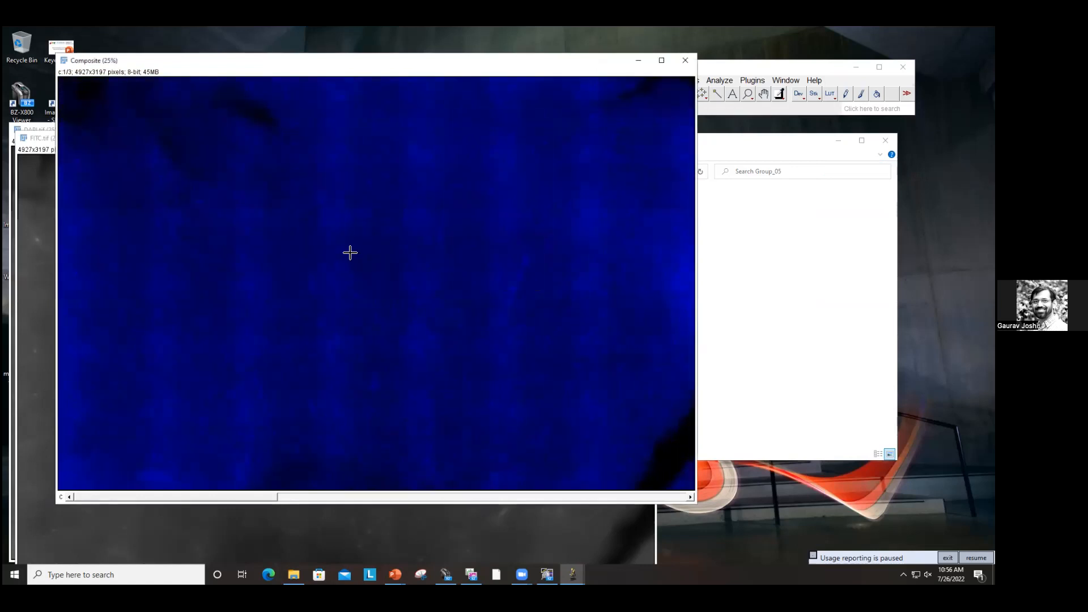
# Step: Move to channel 2 and brighten it by lowering its maximum in Brightness/Contrast
pyautogui.scroll(-1, 647, 200)
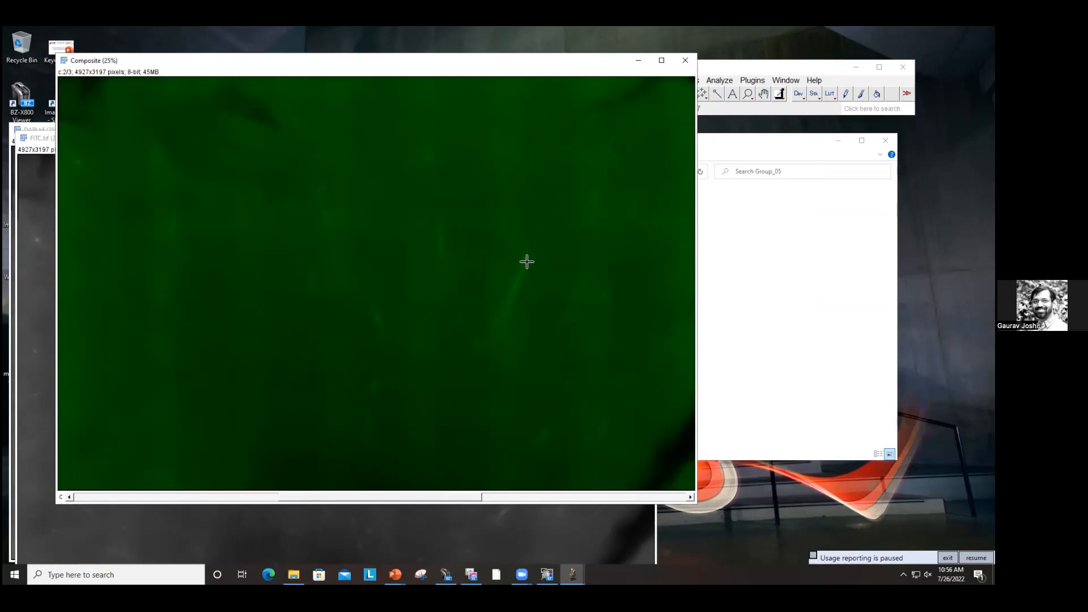
pyautogui.hotkey('ctrl', 'shift', 'c')
pyautogui.moveTo(522, 207); pyautogui.dragTo(478, 188)
pyautogui.click(366, 216)
# Step: Move to channel 3 and set its LUT to Magenta
pyautogui.scroll(-1, 366, 216)
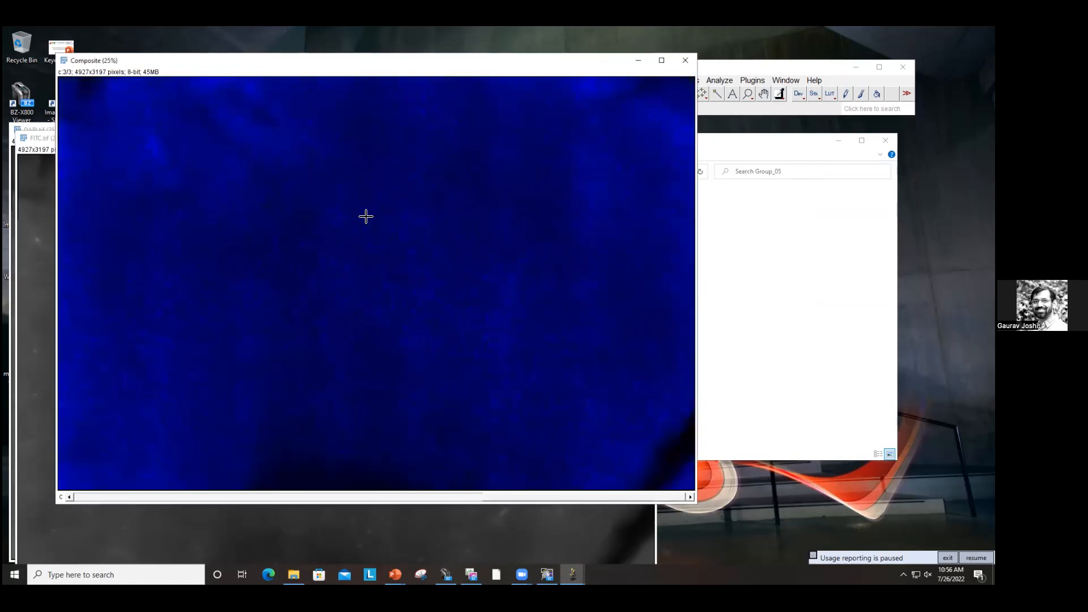
pyautogui.click(829, 95)
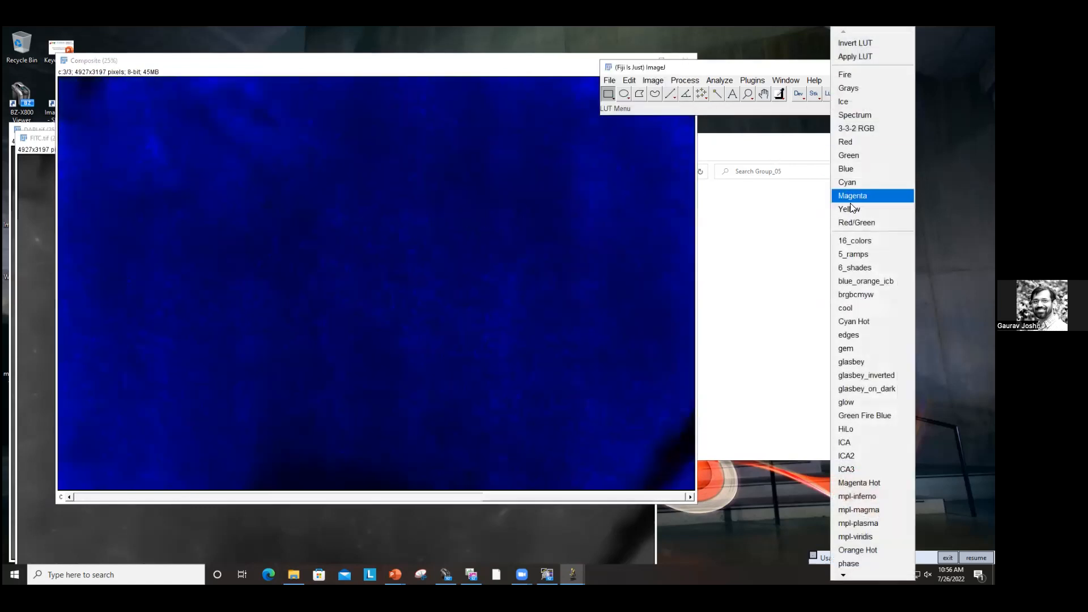
pyautogui.click(844, 195)
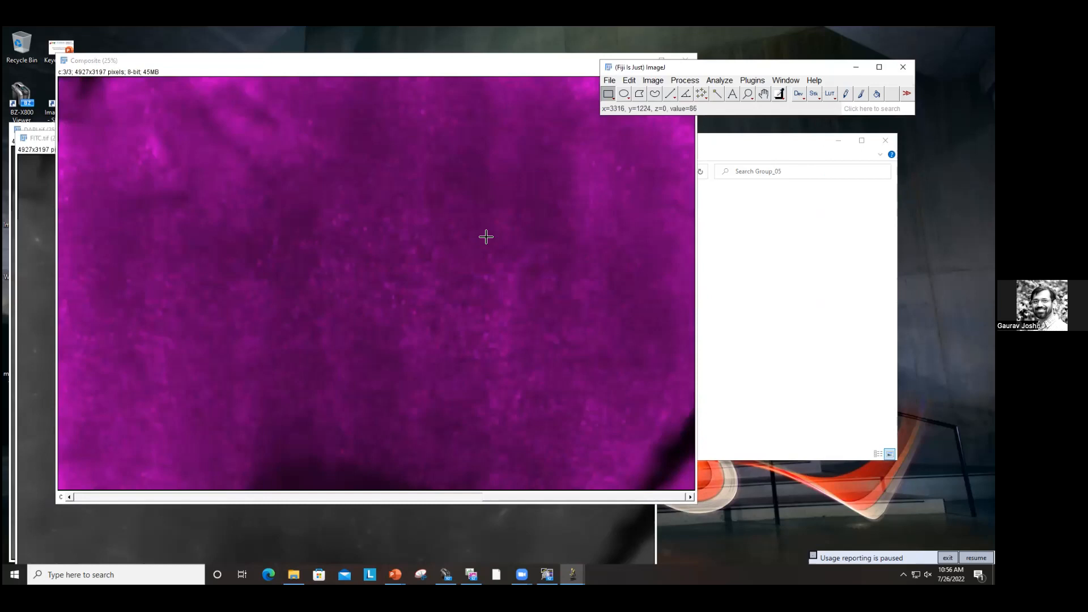
# Step: Set the composite display mode to Composite Sum
pyautogui.hotkey('ctrl', 'shift', 'z')
pyautogui.click(525, 161)
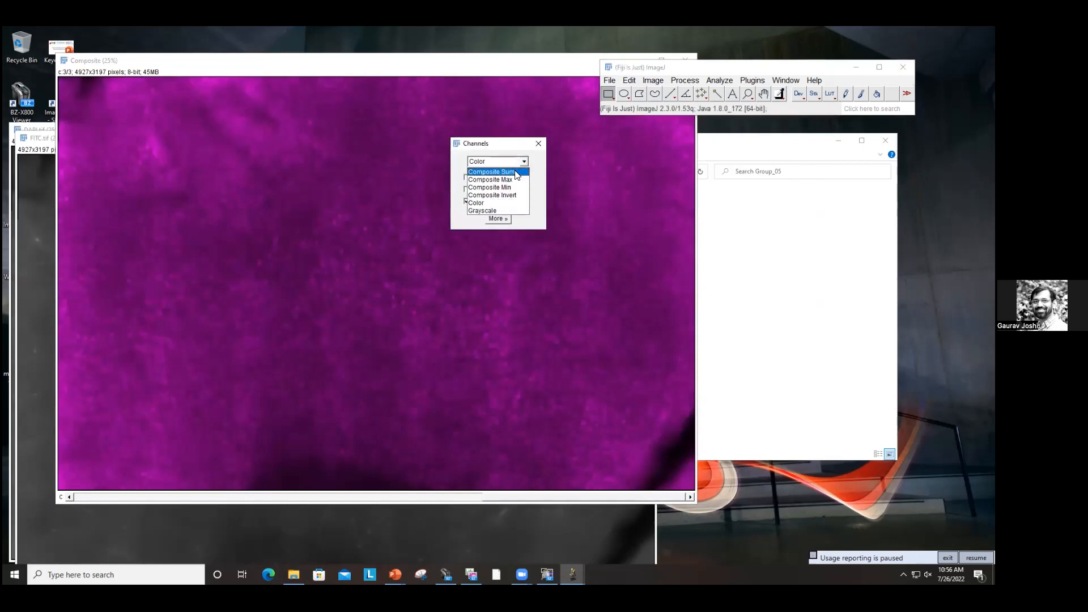
pyautogui.click(517, 175)
pyautogui.click(389, 238)
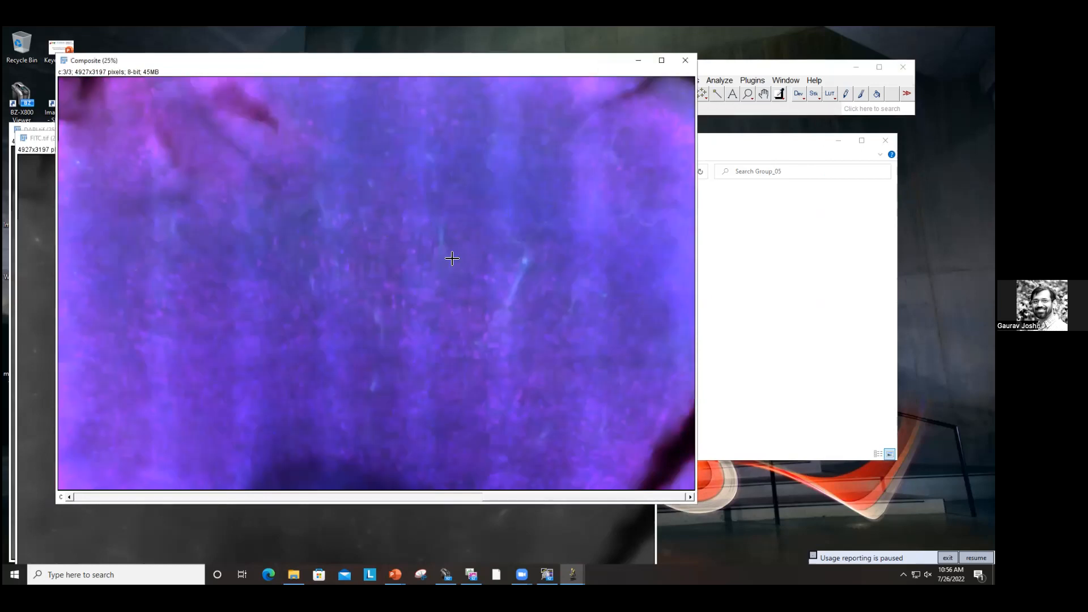
# Step: Save the composite image as Composite in the Group_05 folder and close it
pyautogui.hotkey('ctrl', 's')
pyautogui.click(271, 230)
pyautogui.click(685, 60)
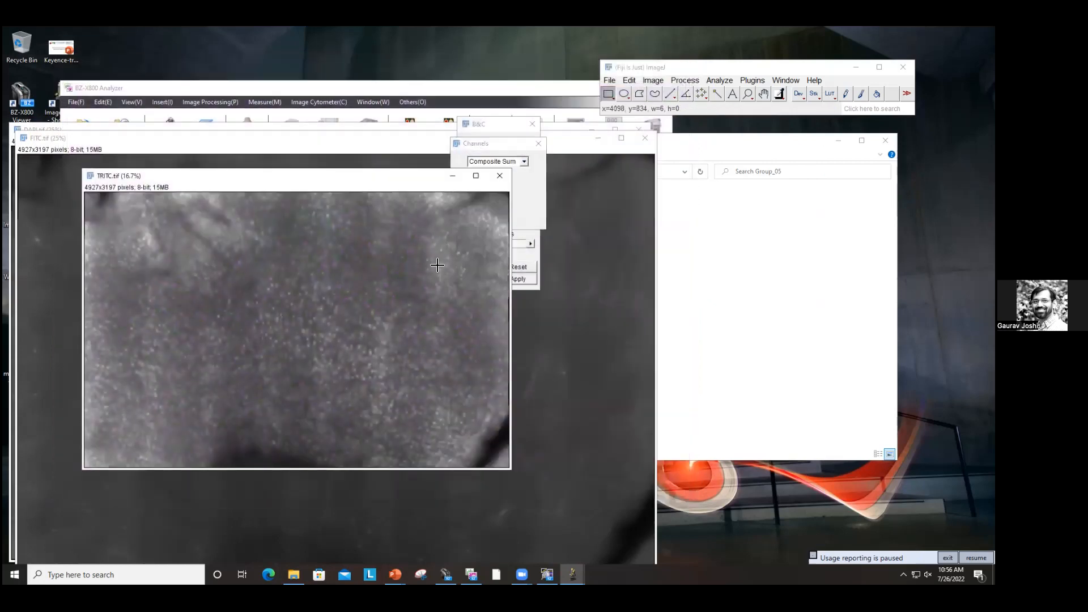
# Step: Close the TRITC, FITC and DAPI image windows and Fiji
pyautogui.click(499, 176)
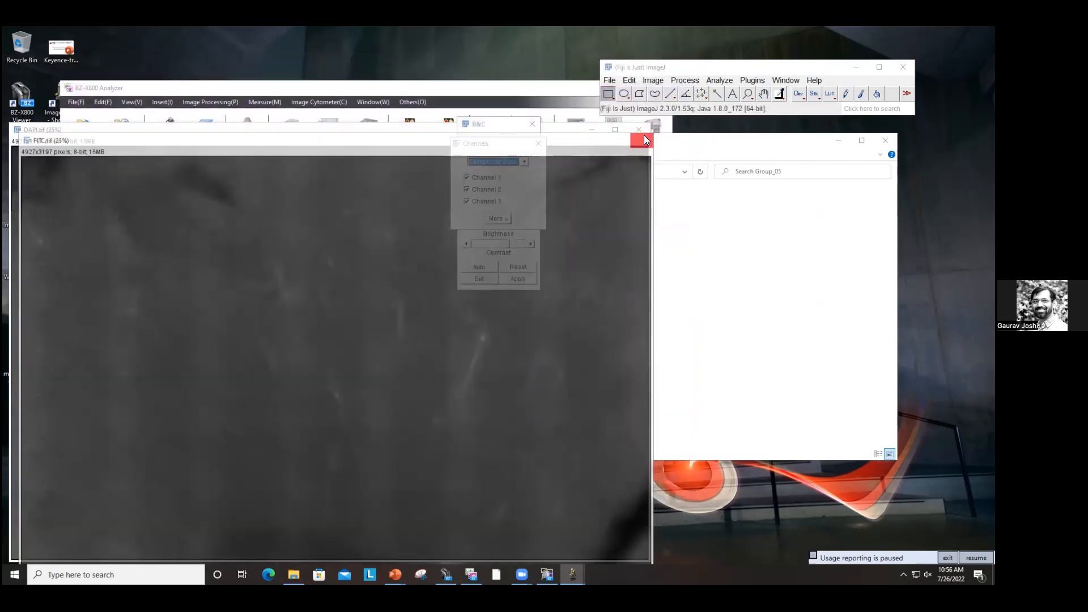
pyautogui.click(643, 135)
pyautogui.click(634, 127)
pyautogui.click(902, 67)
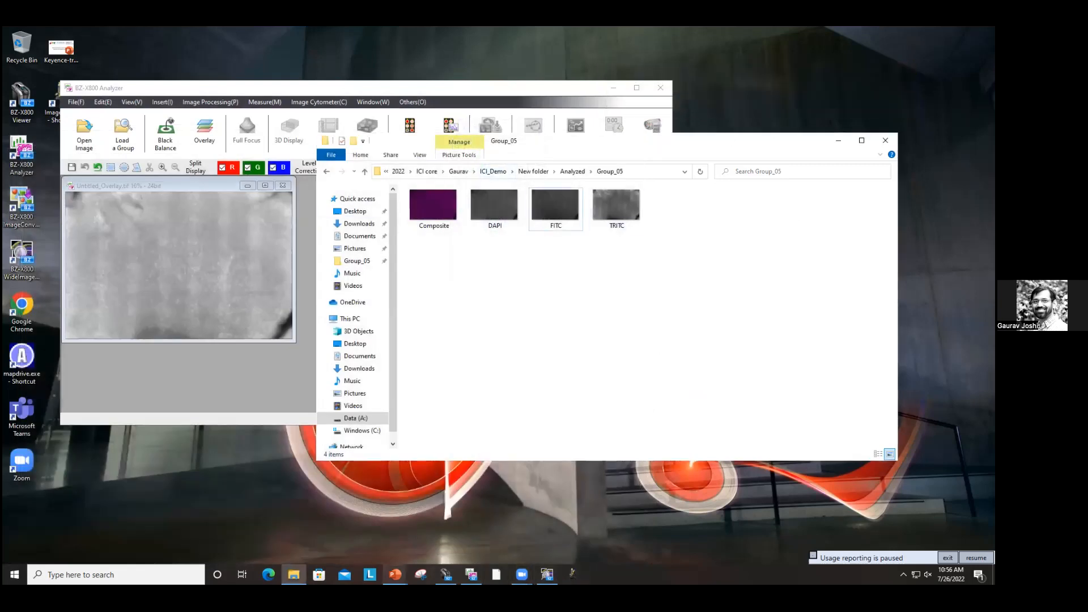
# Step: Switch to the Keyence-training PowerPoint presentation
pyautogui.click(395, 574)
pyautogui.click(422, 538)
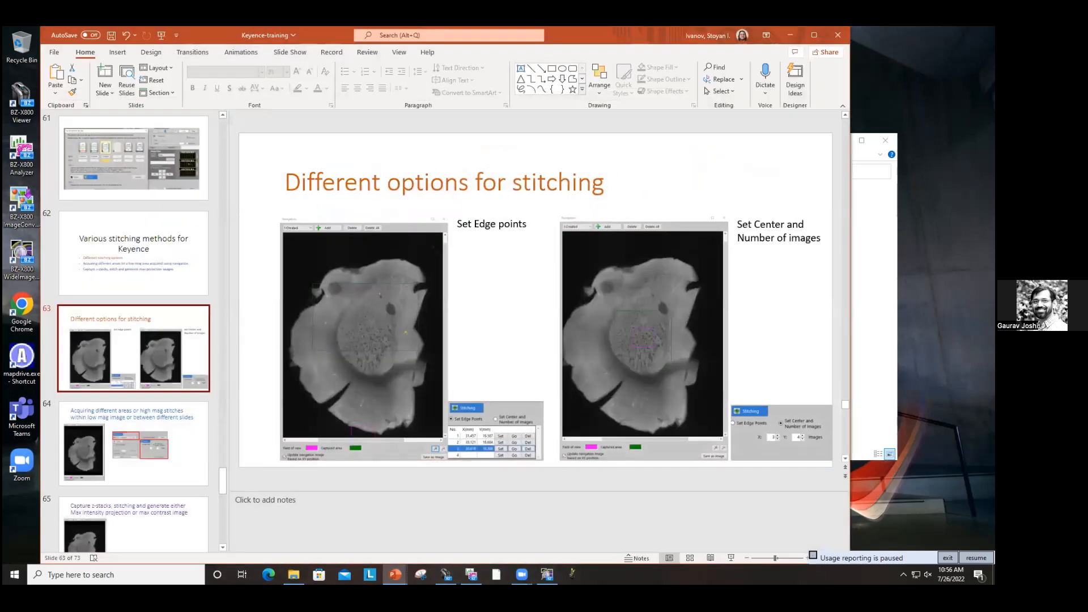
# Step: Advance the presentation to the slide on acquiring multiple stitch areas and minimize it
pyautogui.click(158, 421)
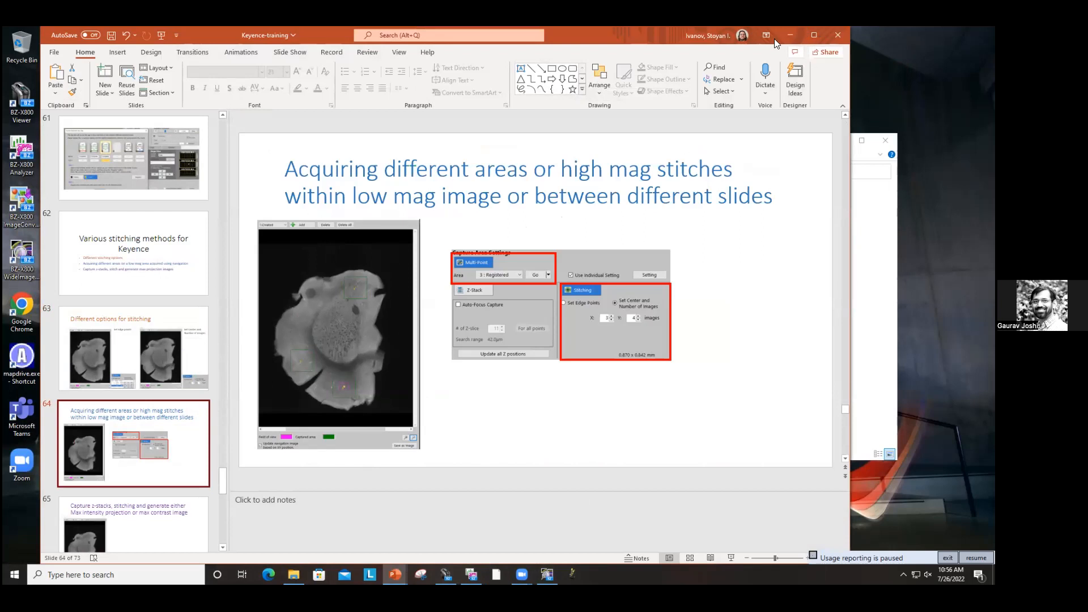
pyautogui.click(793, 35)
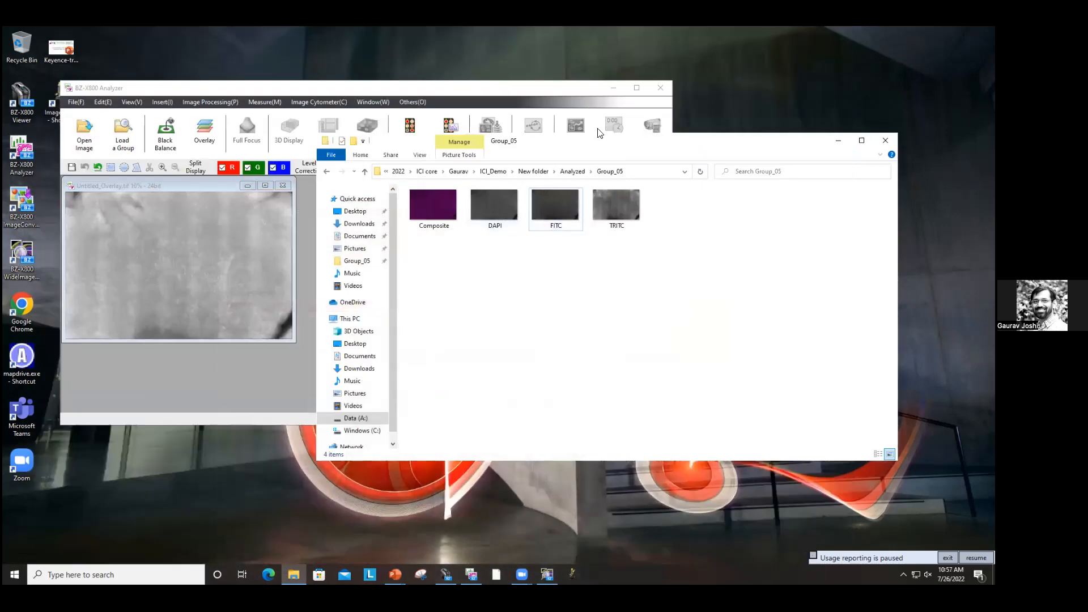
# Step: Switch to the BZ-X800 Viewer capture window
pyautogui.moveTo(613, 146); pyautogui.dragTo(655, 118)
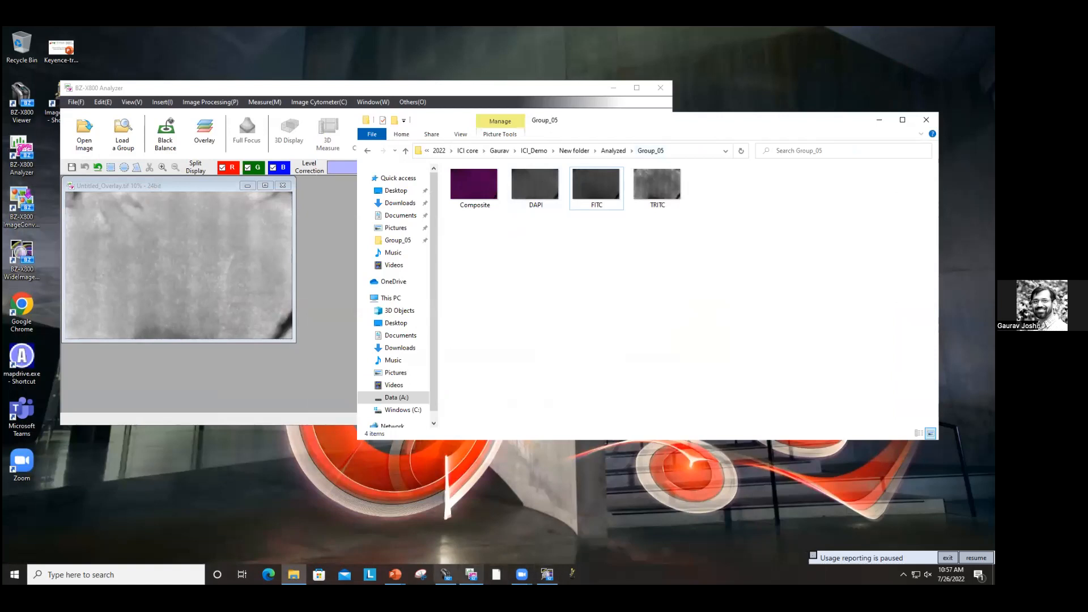
pyautogui.click(447, 575)
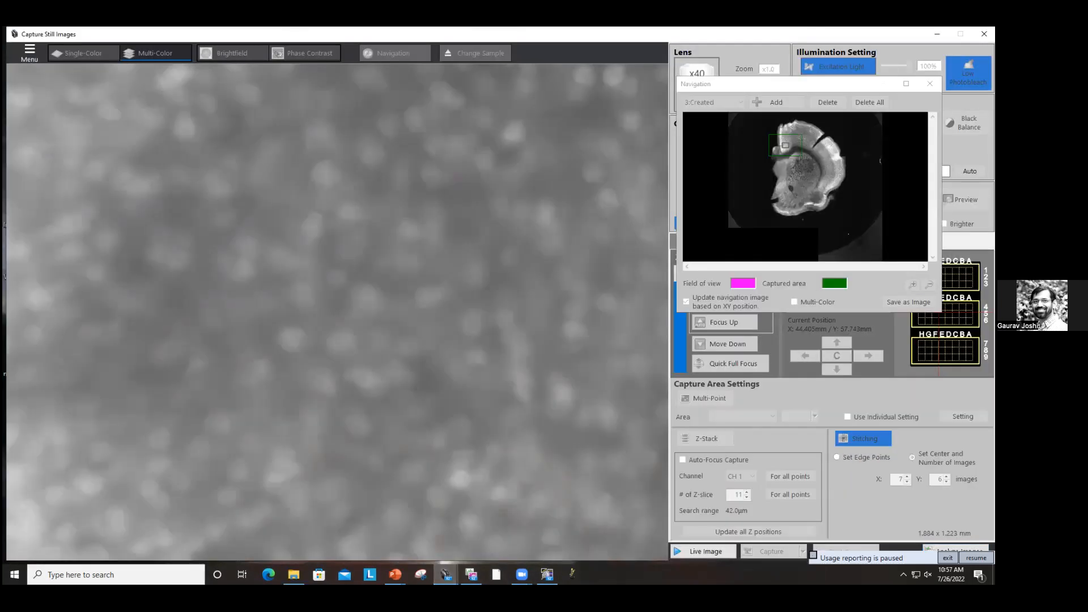
# Step: Close the Navigation window and switch to Single-Color live view
pyautogui.moveTo(853, 90); pyautogui.dragTo(843, 357)
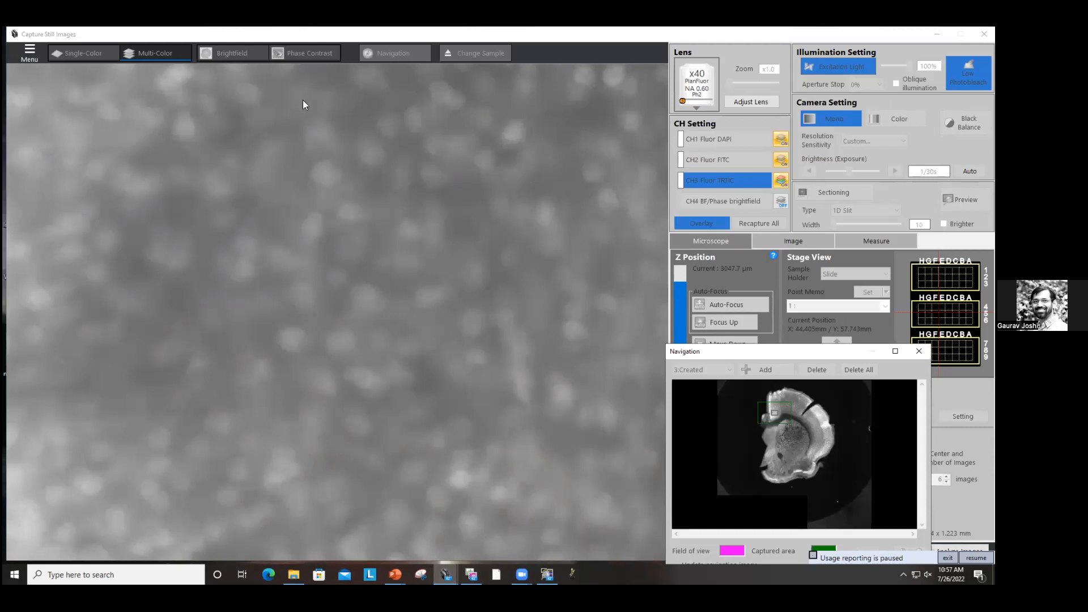
pyautogui.click(61, 57)
pyautogui.click(919, 352)
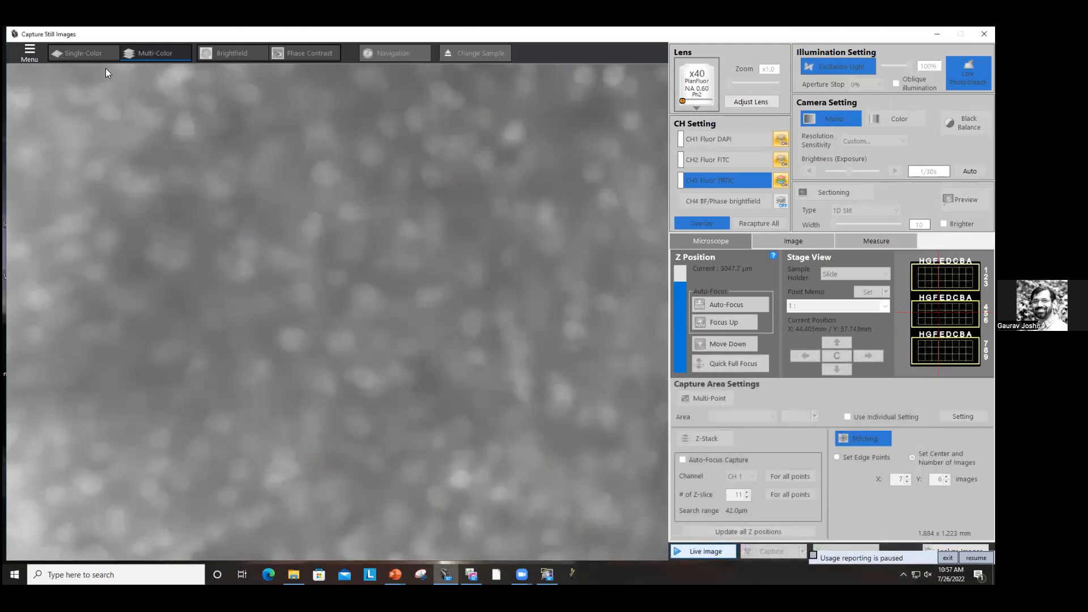
pyautogui.click(94, 54)
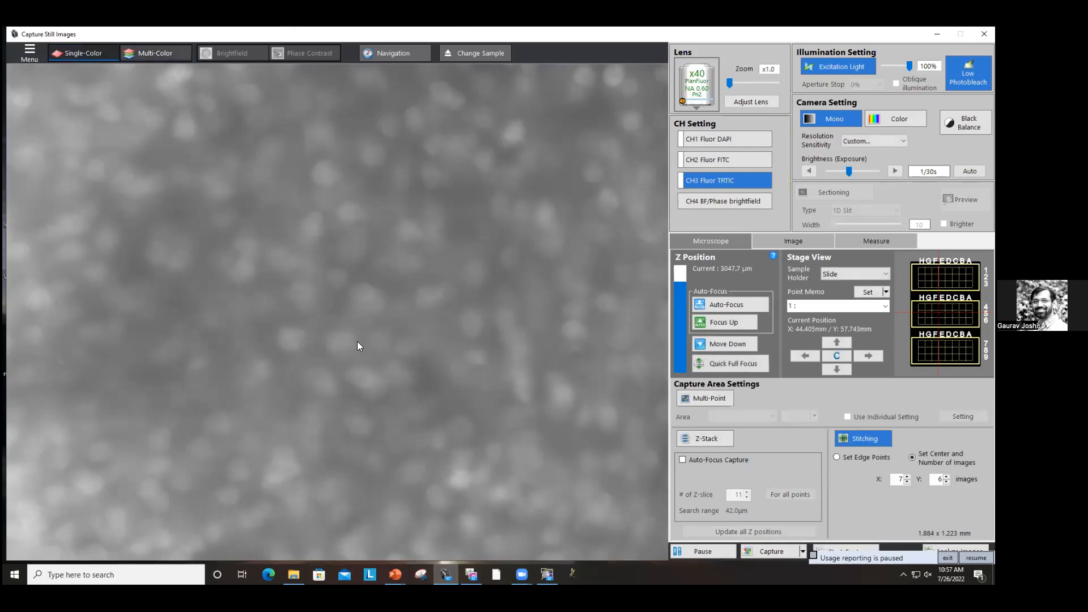
# Step: Refocus the live view, open the Navigation map and move the stage to the upper cortex of the section
pyautogui.scroll(3, 440, 331)
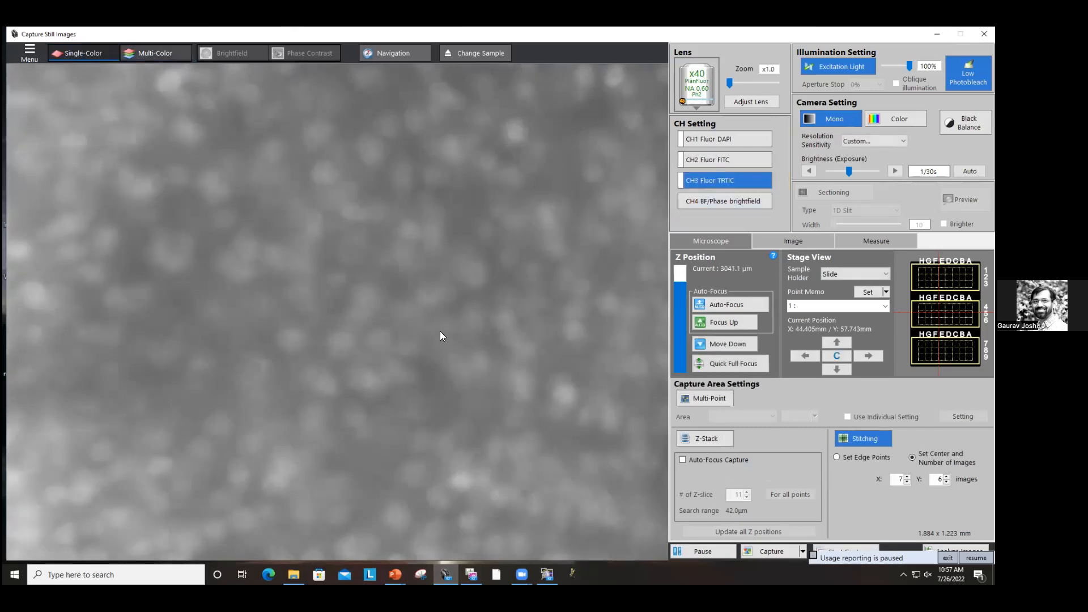
pyautogui.click(384, 53)
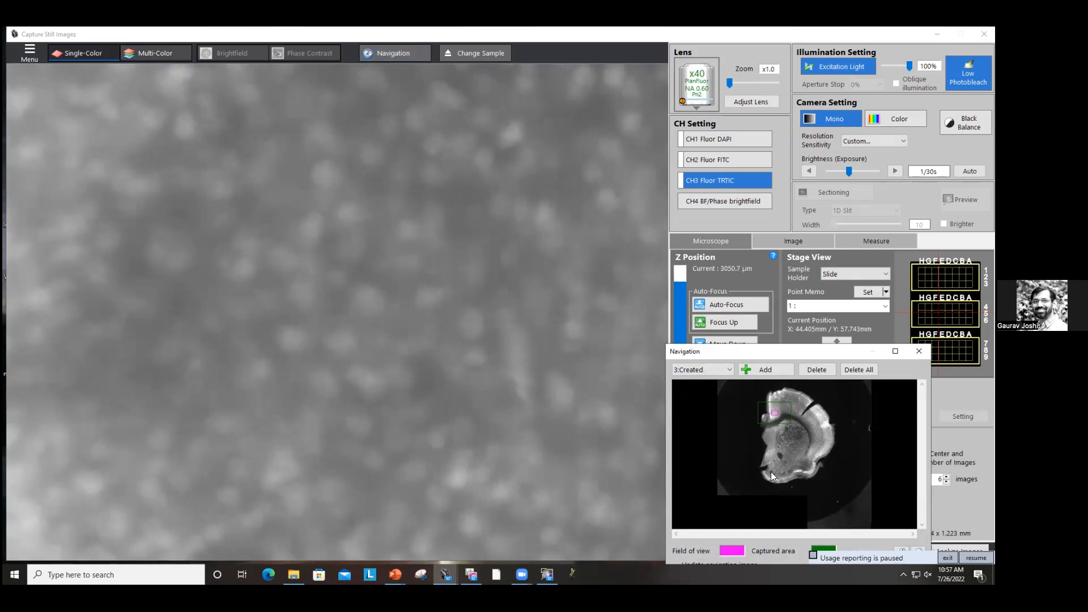
pyautogui.doubleClick(787, 397)
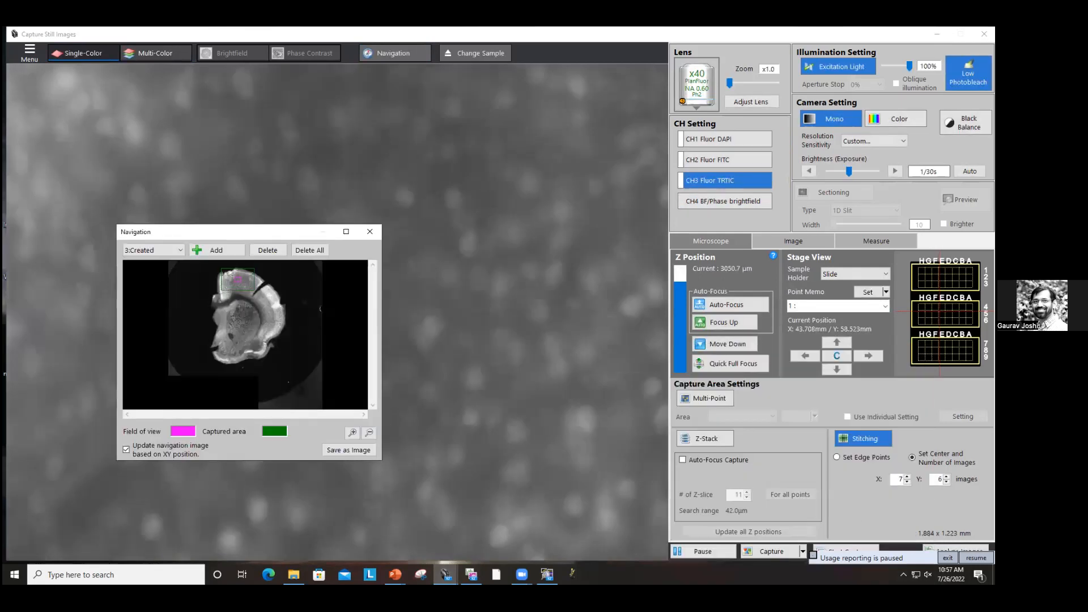
# Step: Turn off Stitching, agreeing to delete the current stitching area
pyautogui.click(879, 440)
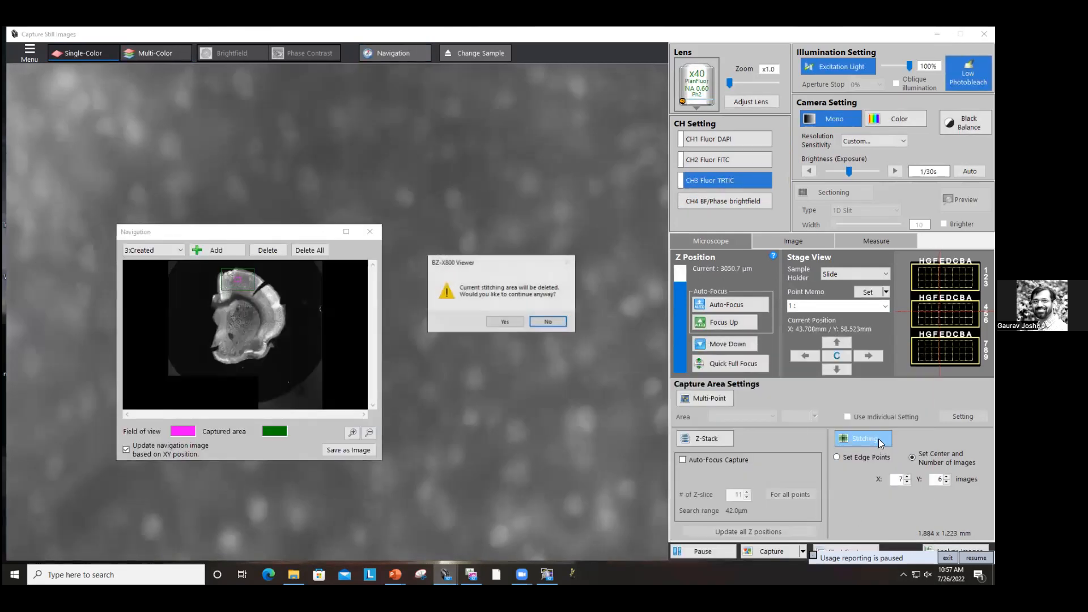
pyautogui.click(502, 319)
pyautogui.moveTo(272, 233); pyautogui.dragTo(409, 208)
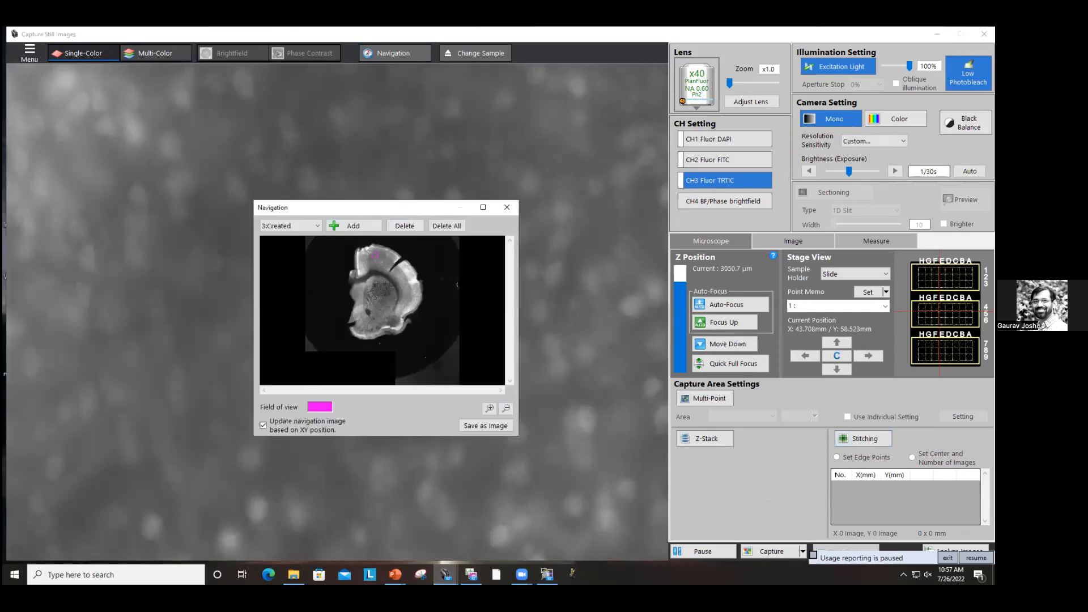
# Step: Enable Multi-Point and register the current stage position as the first area
pyautogui.click(721, 400)
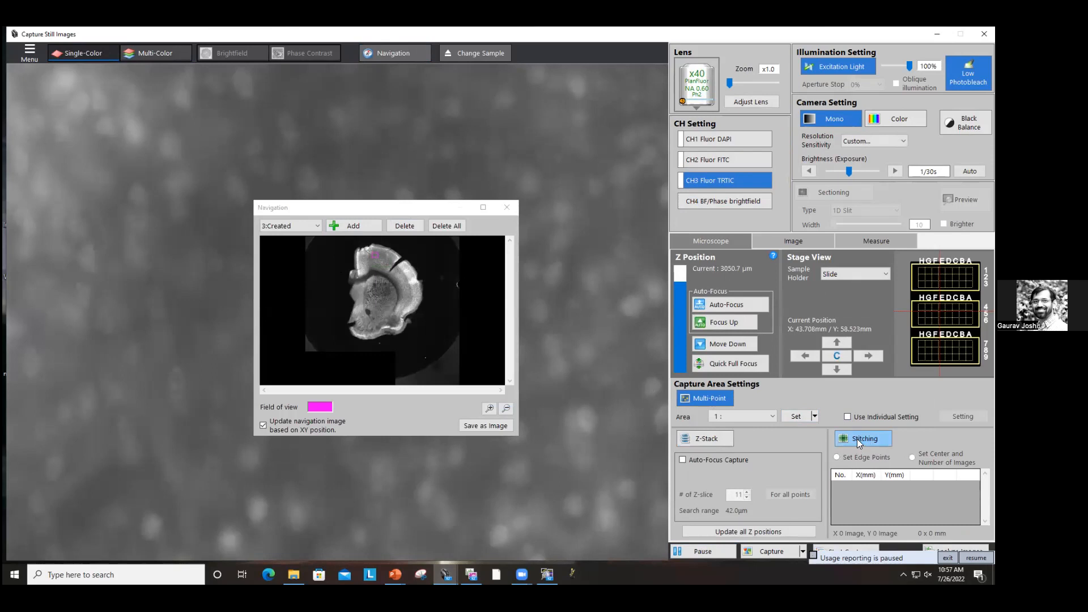
pyautogui.click(796, 417)
# Step: Enable Stitching using Set Center and Number of Images with a 3 x 3 grid
pyautogui.click(863, 439)
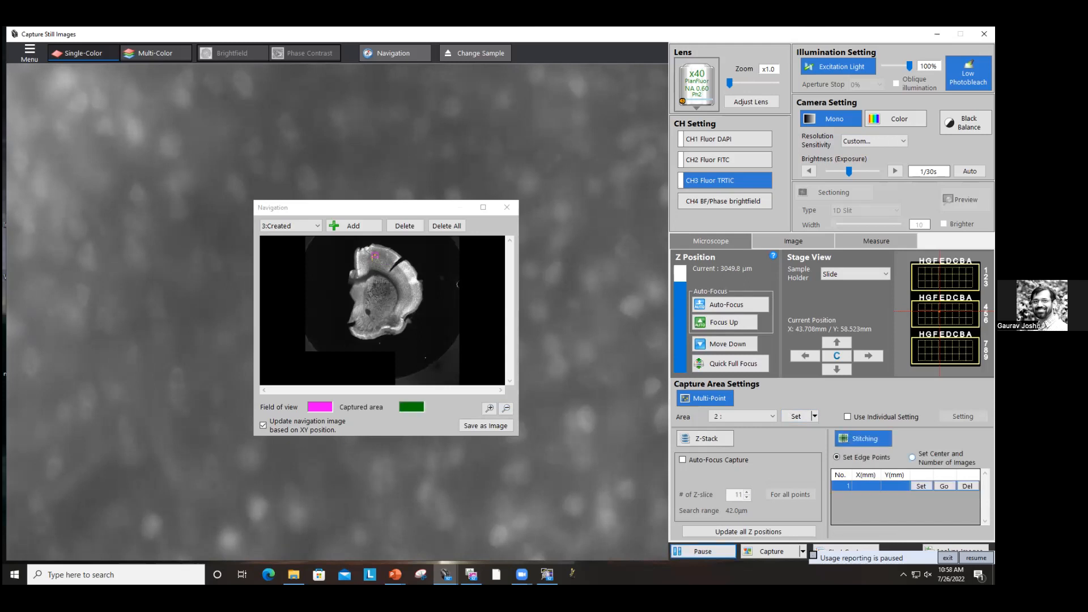
pyautogui.click(912, 457)
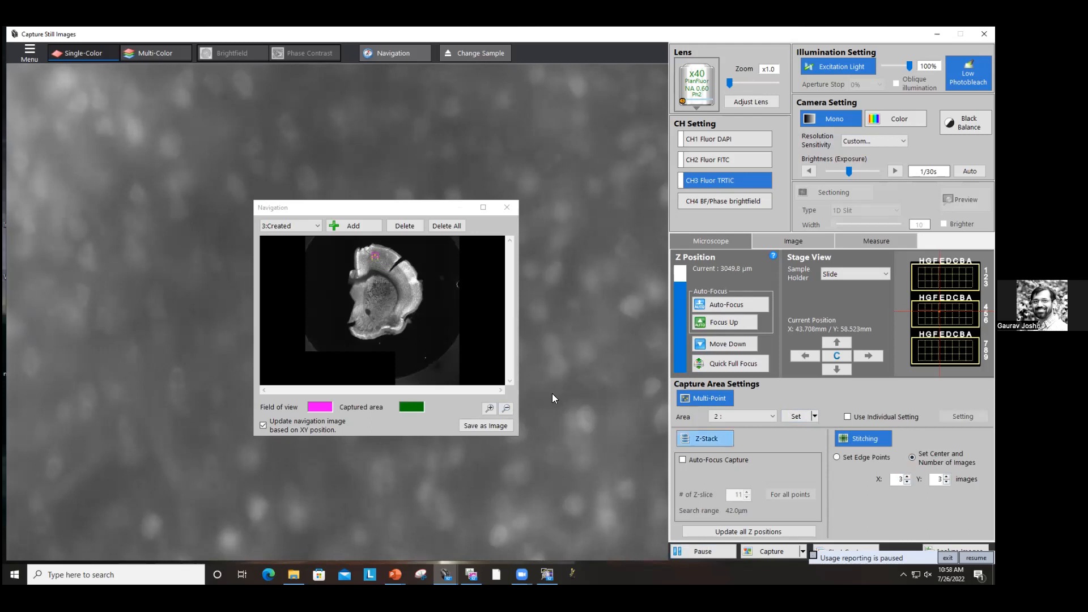
# Step: Register two more areas by moving the stage to other spots on the navigation map and setting each
pyautogui.doubleClick(402, 280)
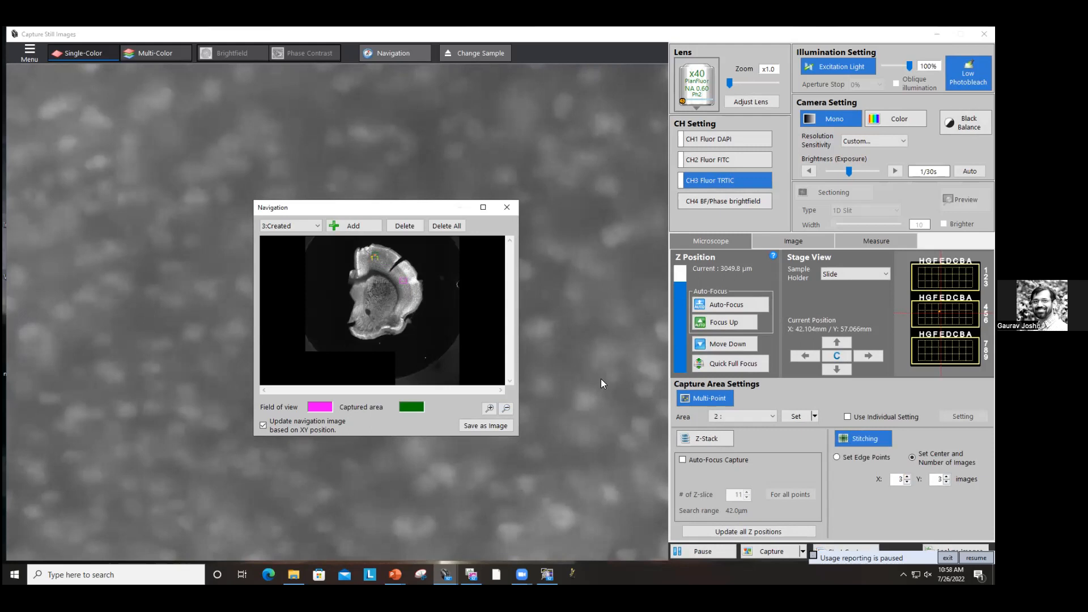
pyautogui.click(796, 418)
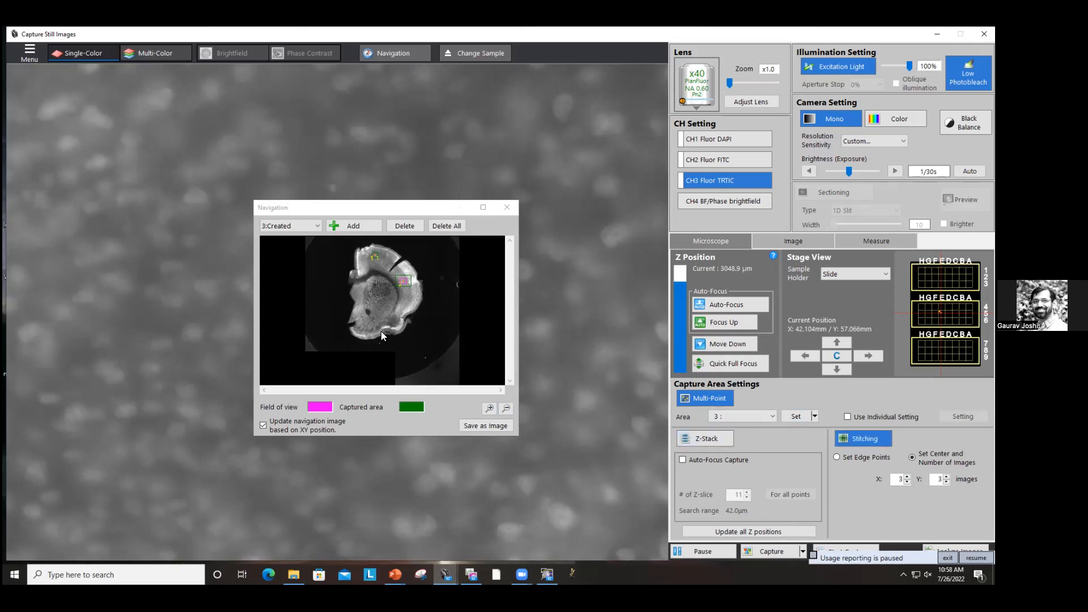
pyautogui.doubleClick(361, 314)
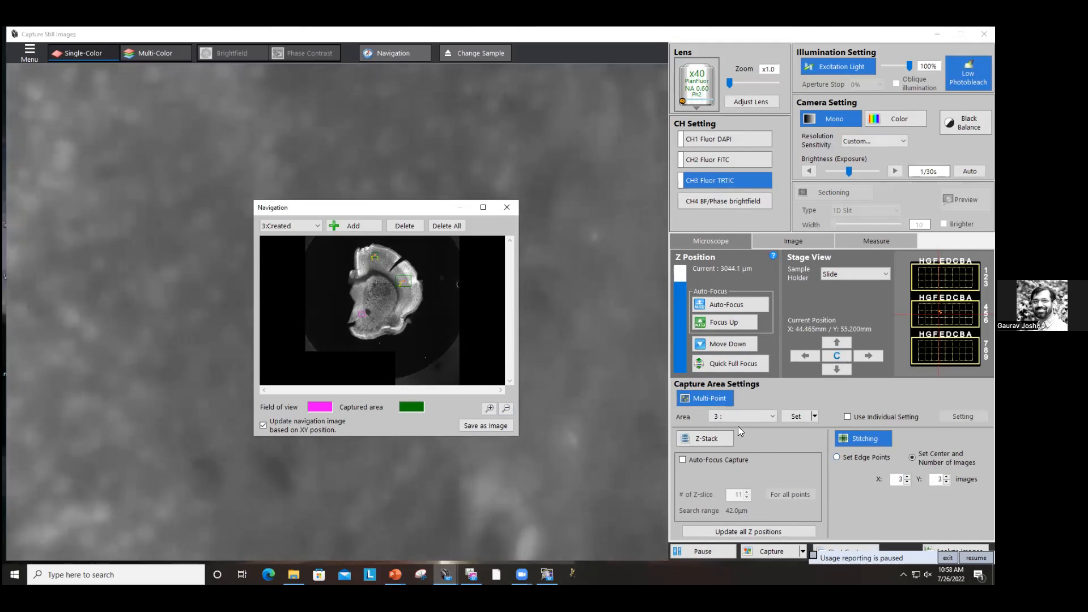
pyautogui.click(796, 416)
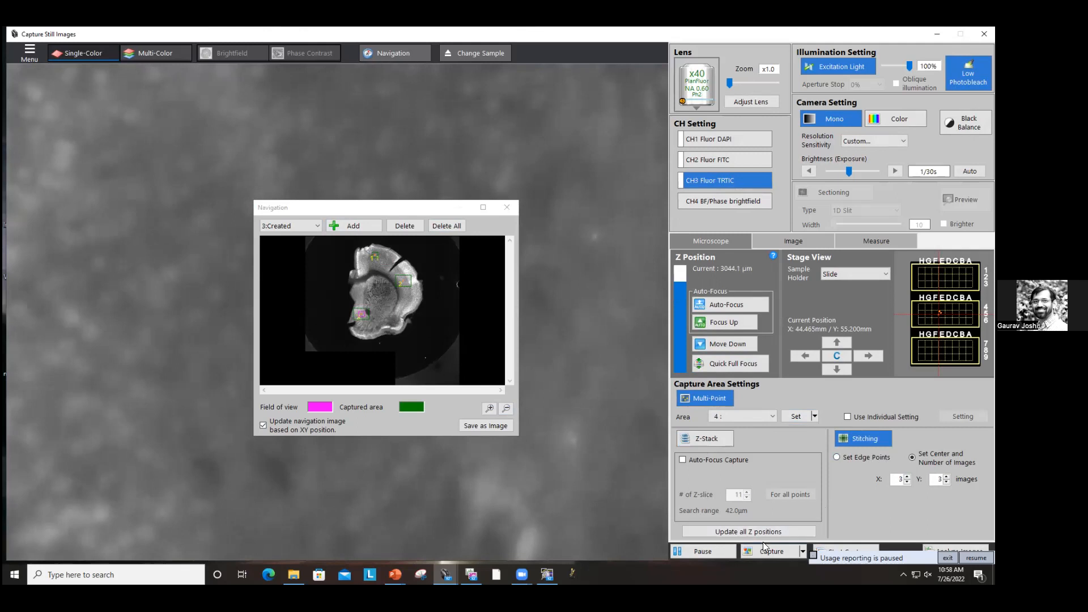
# Step: Start the multi-point stitching capture into group folder Group_06
pyautogui.click(812, 553)
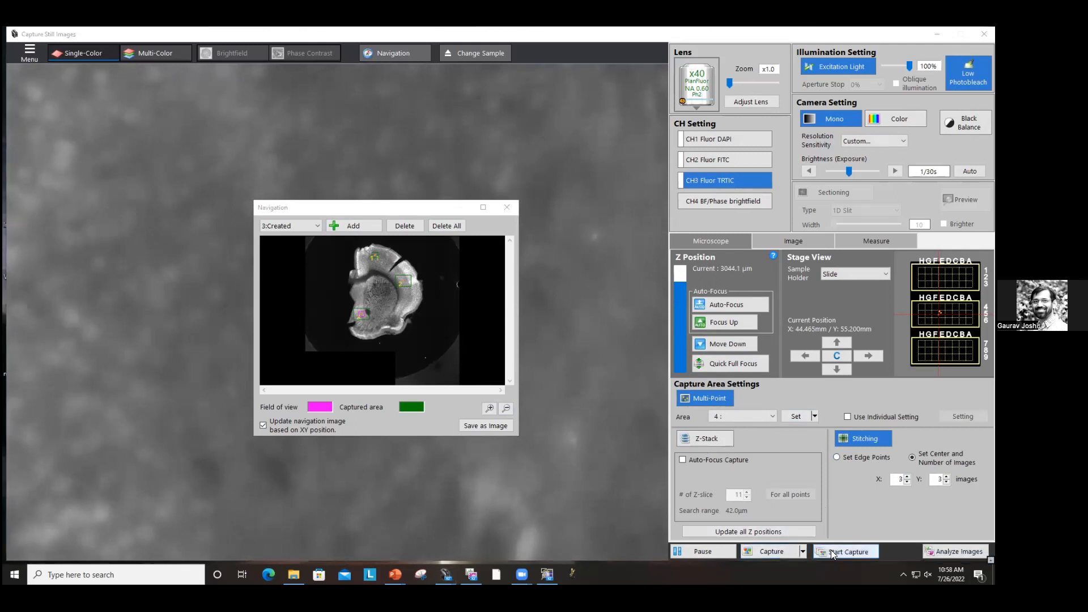
pyautogui.click(832, 553)
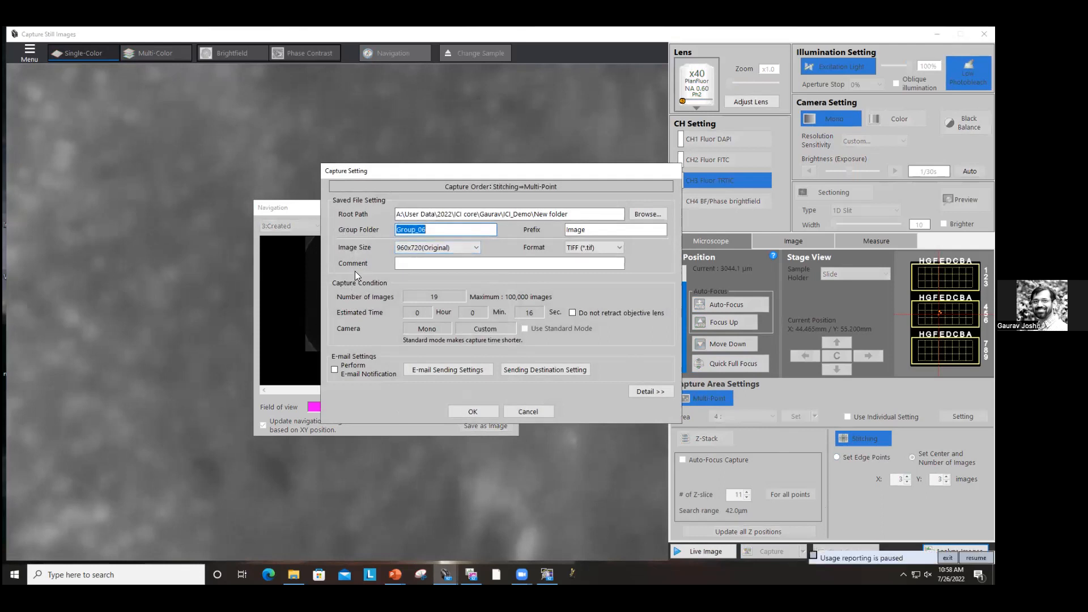
pyautogui.moveTo(462, 173); pyautogui.dragTo(668, 177)
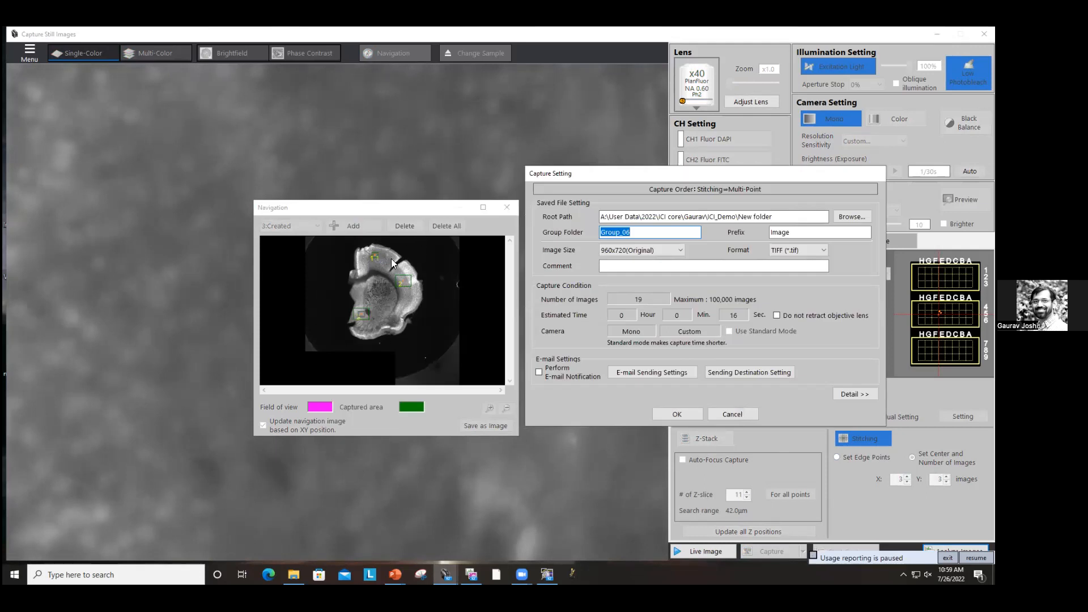
pyautogui.click(672, 413)
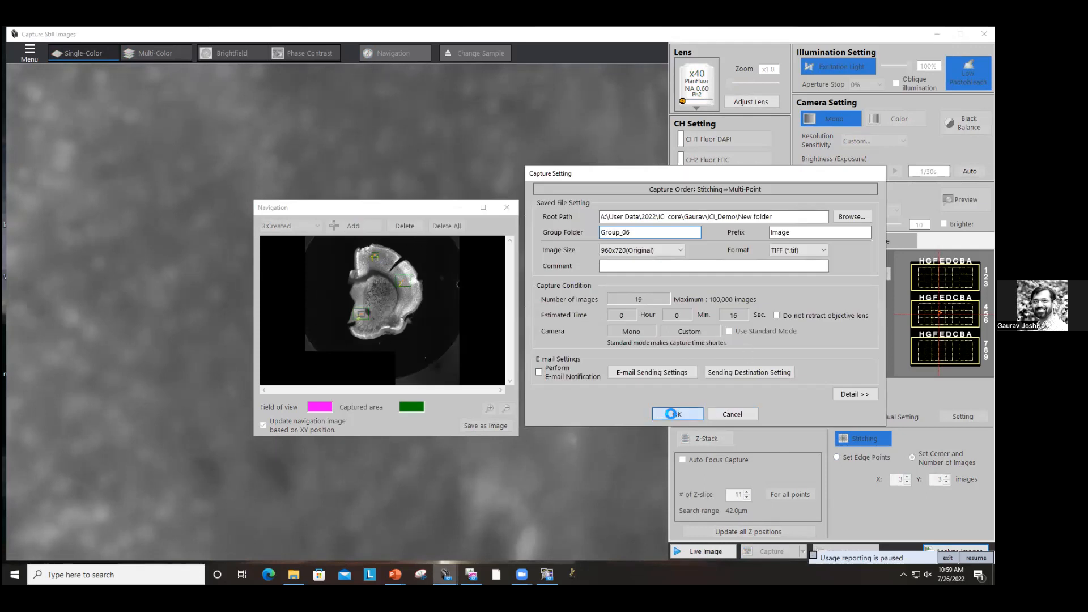
# Step: Wait for the capture to finish and open the image folder
pyautogui.click(707, 329)
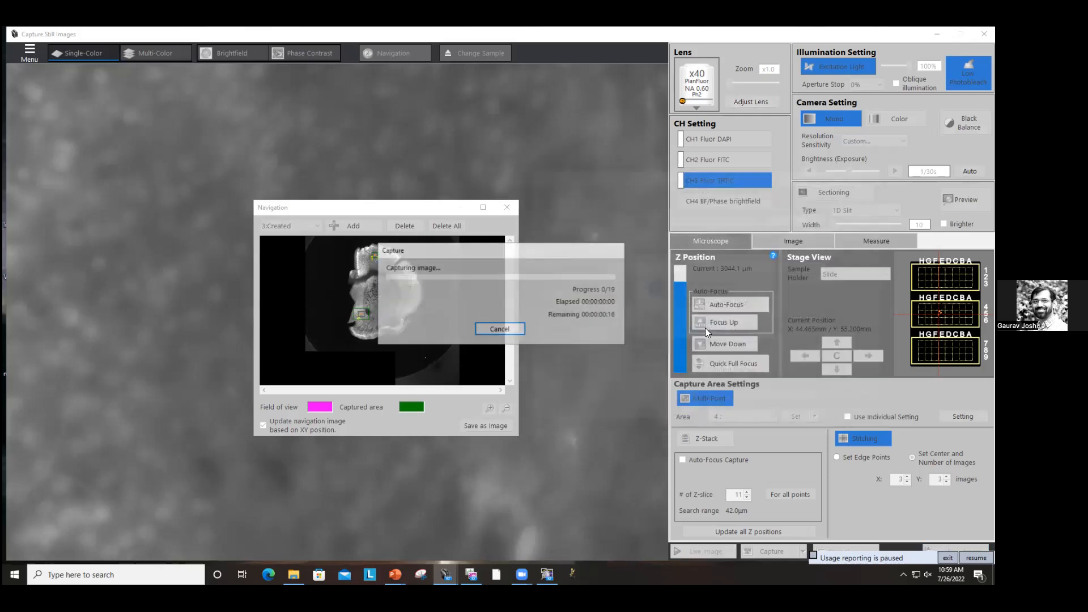
pyautogui.moveTo(475, 256); pyautogui.dragTo(774, 217)
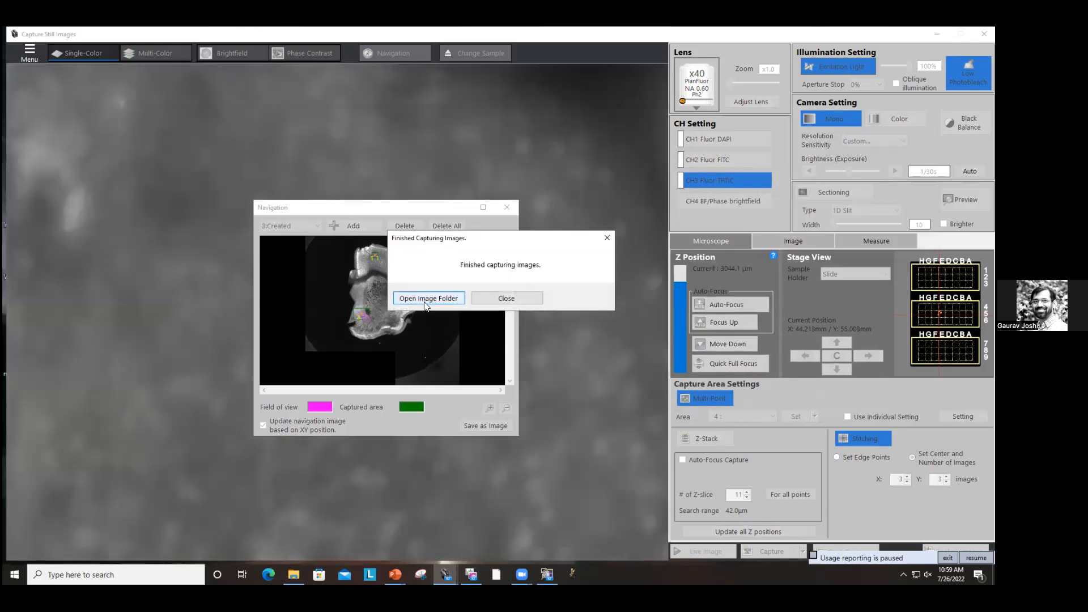
pyautogui.click(431, 303)
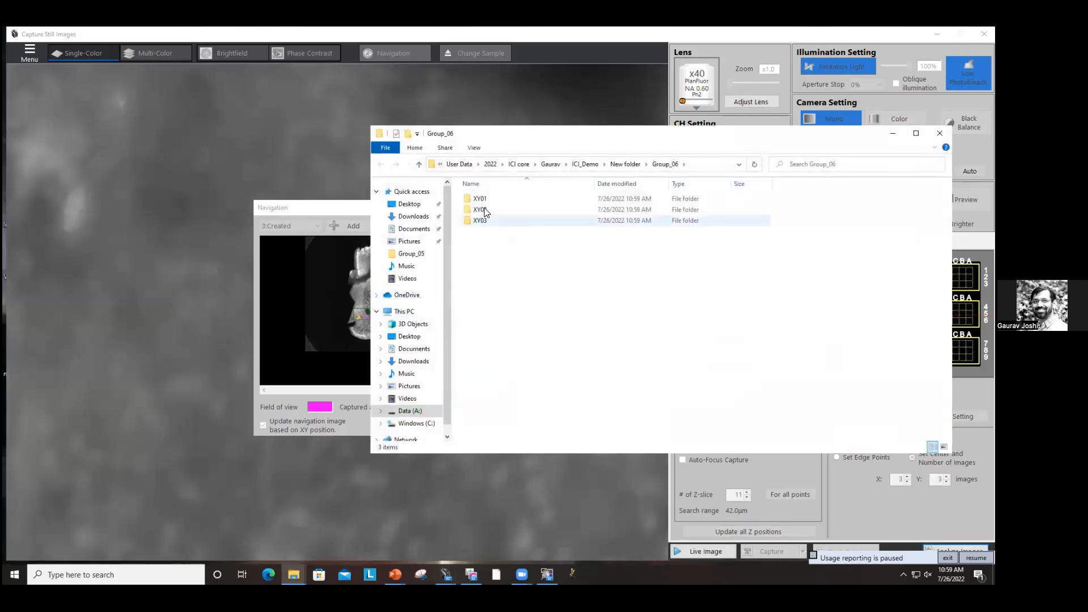
# Step: Browse the XY01 folder, go back and open the XY02 folder
pyautogui.doubleClick(479, 201)
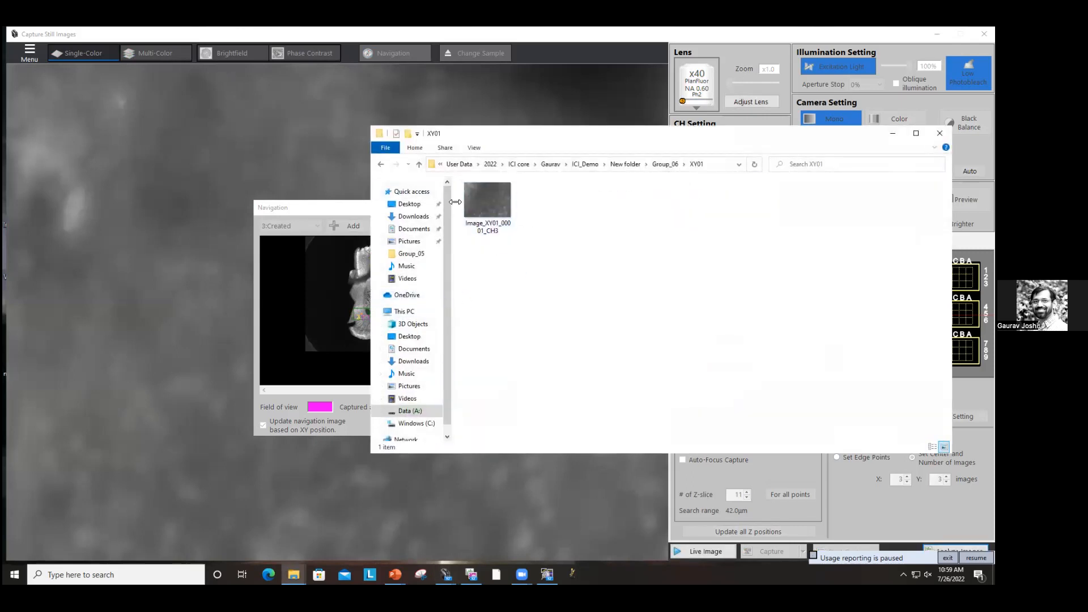
pyautogui.click(381, 164)
pyautogui.doubleClick(486, 209)
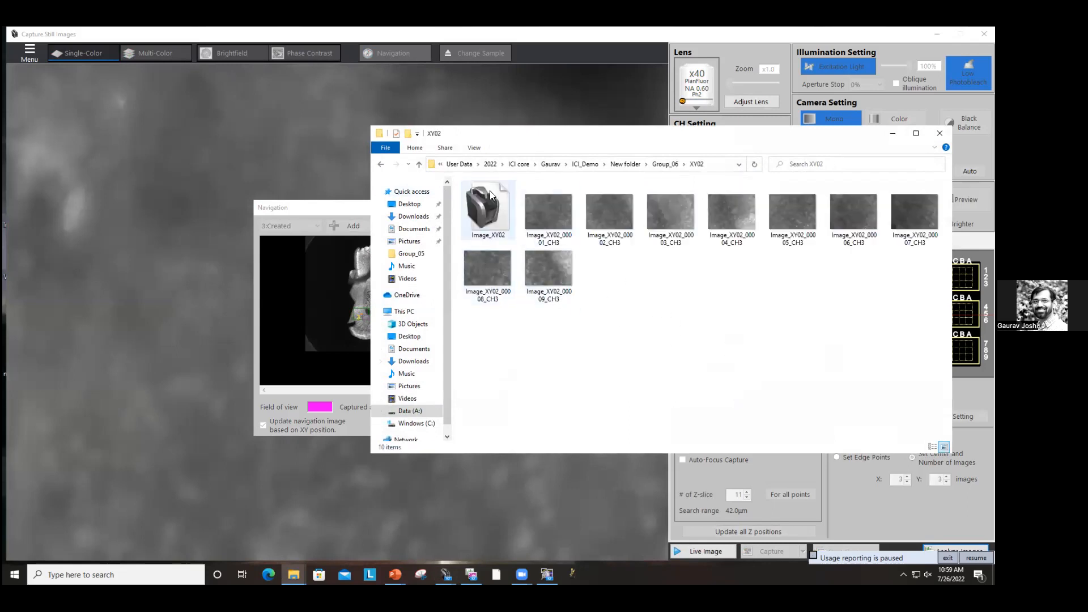
# Step: Load the Image_XY02 group and stitch it uncompressed
pyautogui.doubleClick(498, 200)
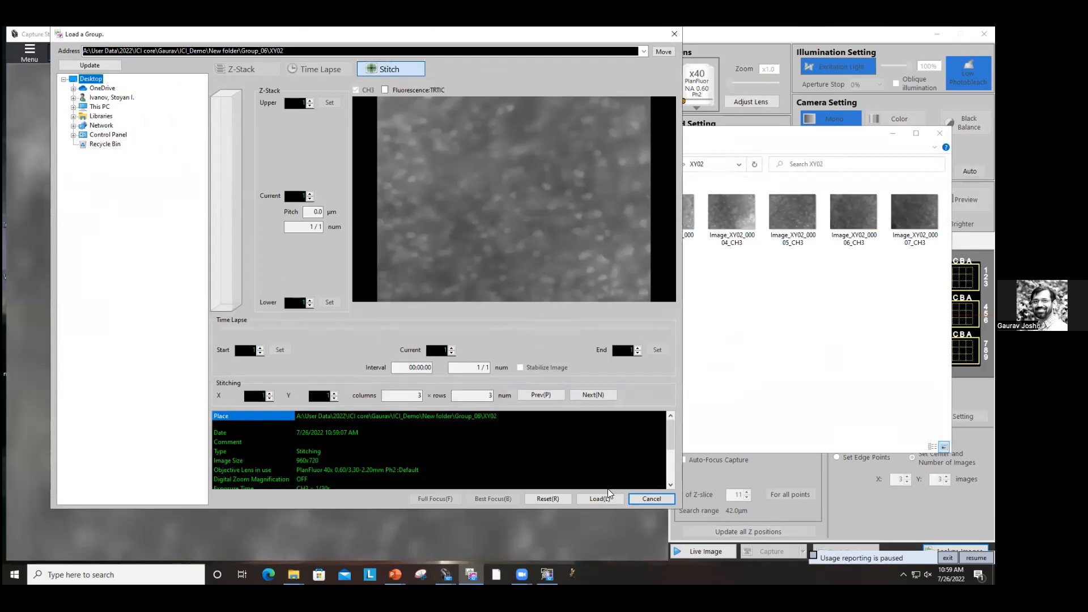
pyautogui.click(600, 499)
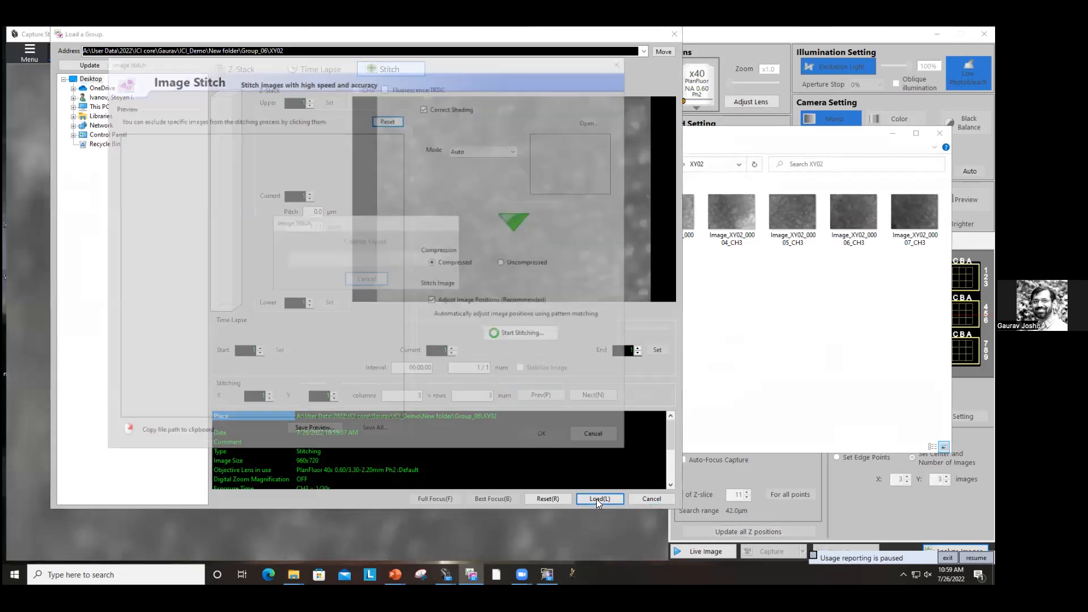
pyautogui.click(527, 264)
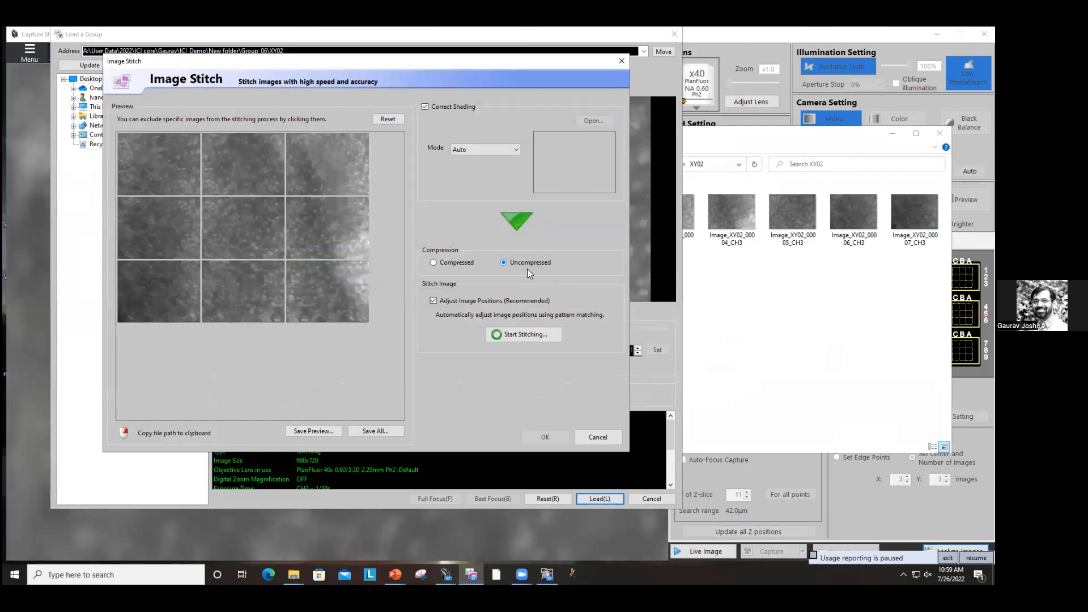
pyautogui.click(527, 334)
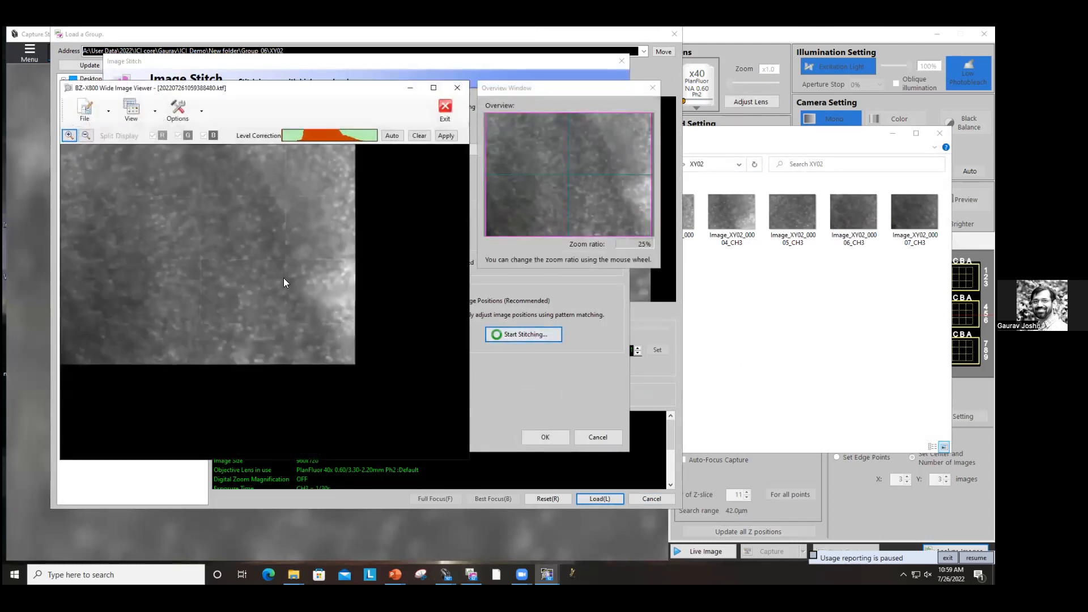
# Step: Exit the stitched-image viewer without saving, cancel Image Stitch and return to the XY02 folder
pyautogui.click(444, 110)
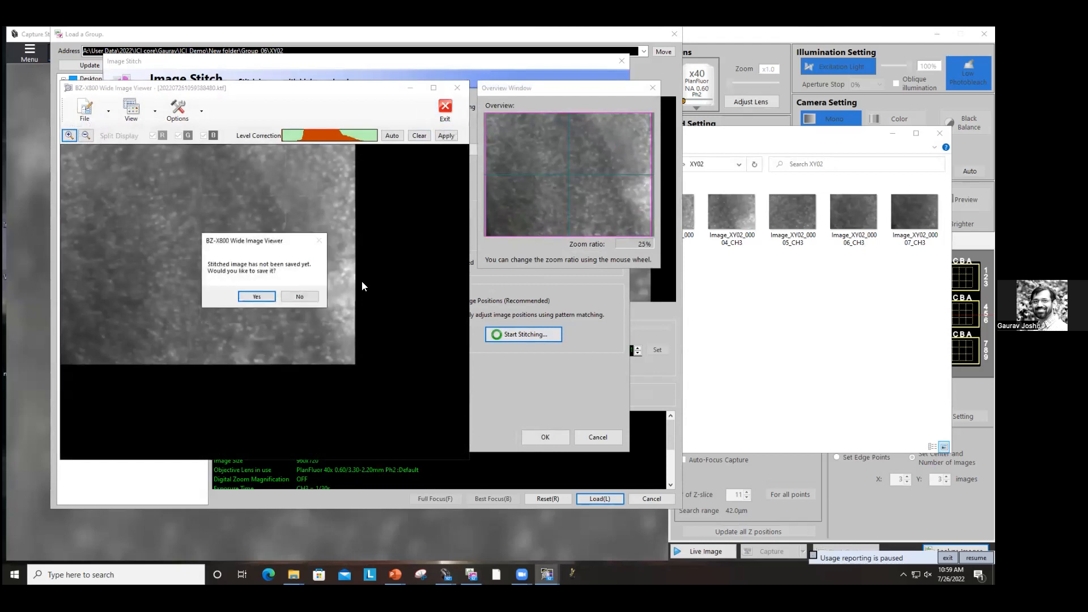
pyautogui.click(298, 296)
pyautogui.click(592, 436)
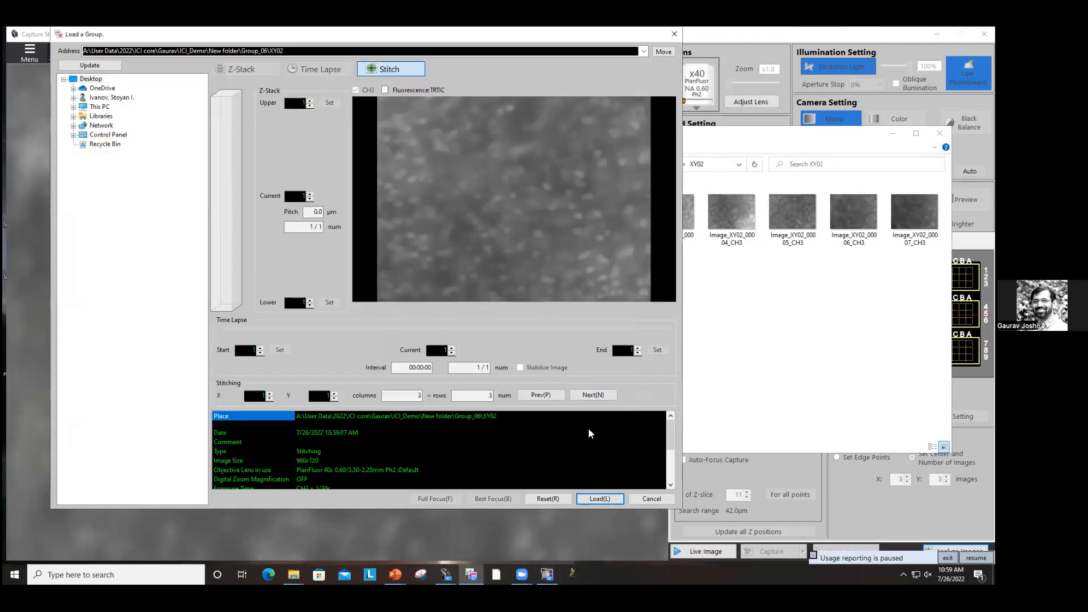
pyautogui.click(772, 384)
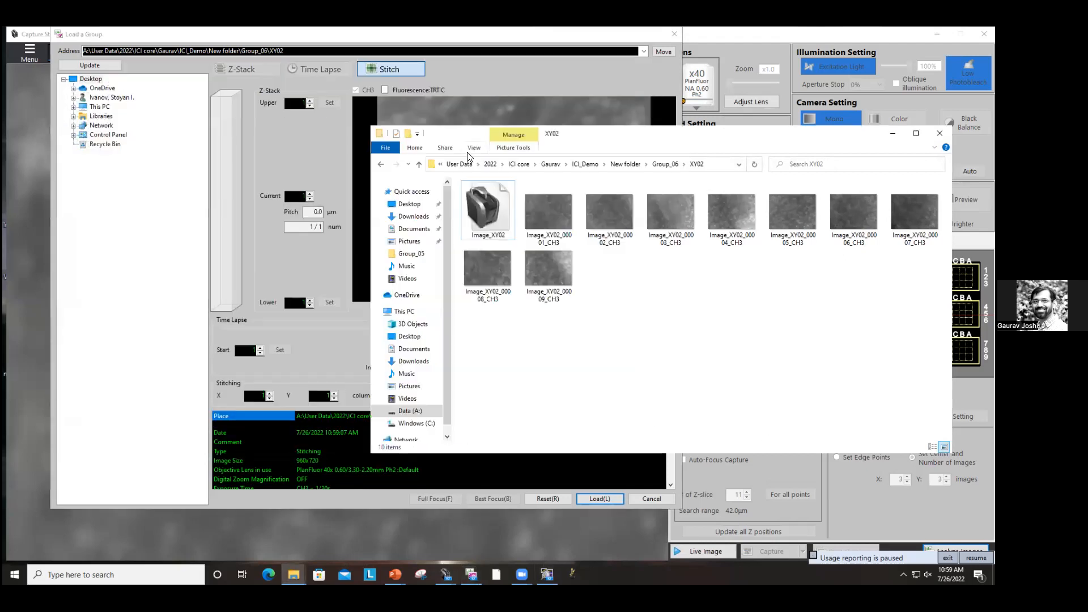
# Step: Go back to the Group_06 folder and open the XY03 folder
pyautogui.click(663, 164)
pyautogui.doubleClick(483, 221)
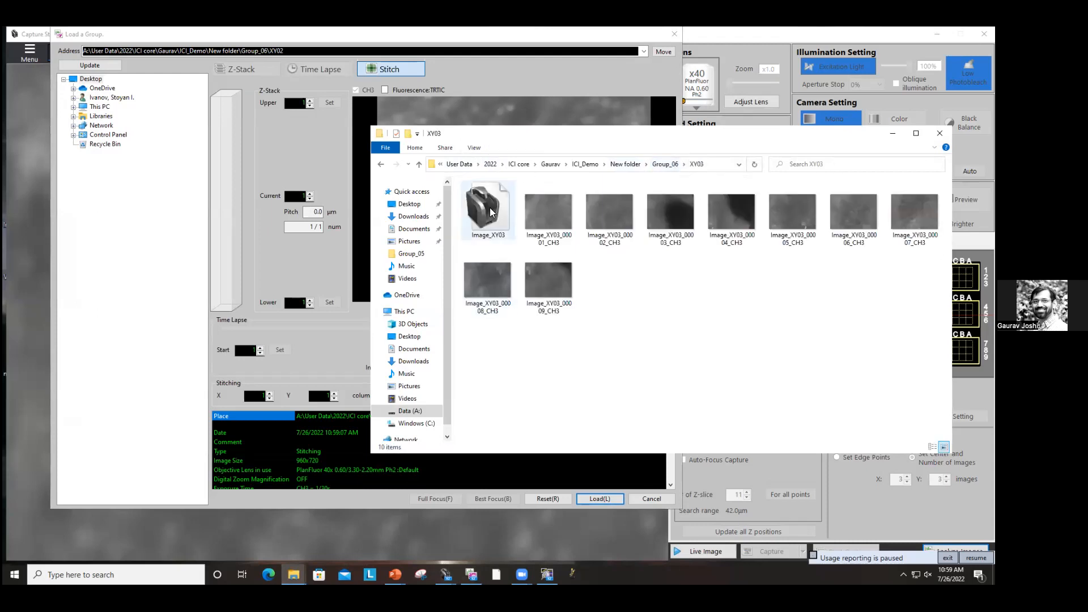
pyautogui.click(491, 212)
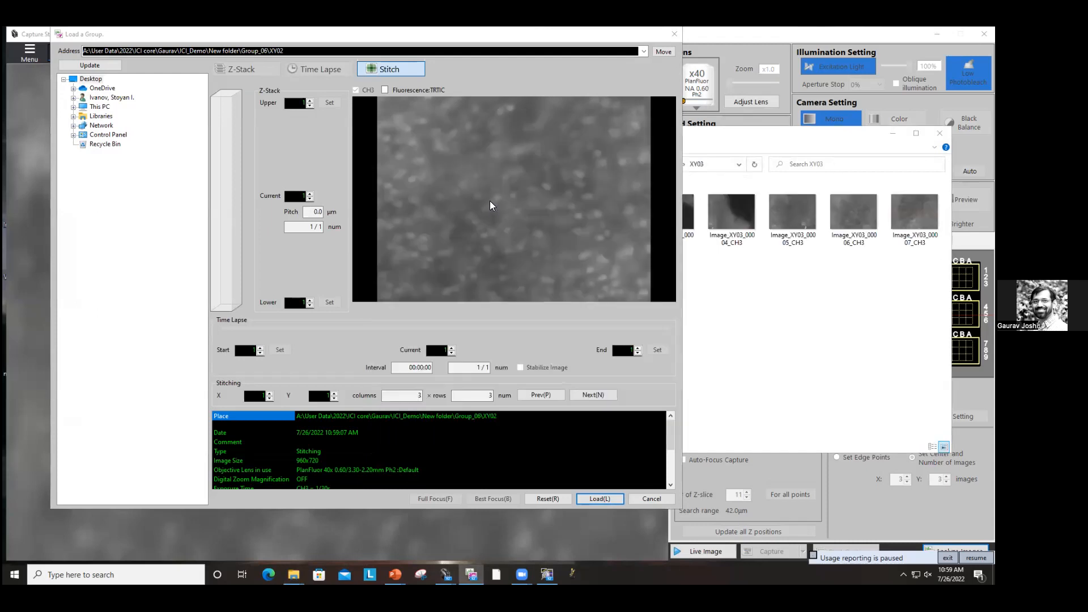
pyautogui.click(598, 499)
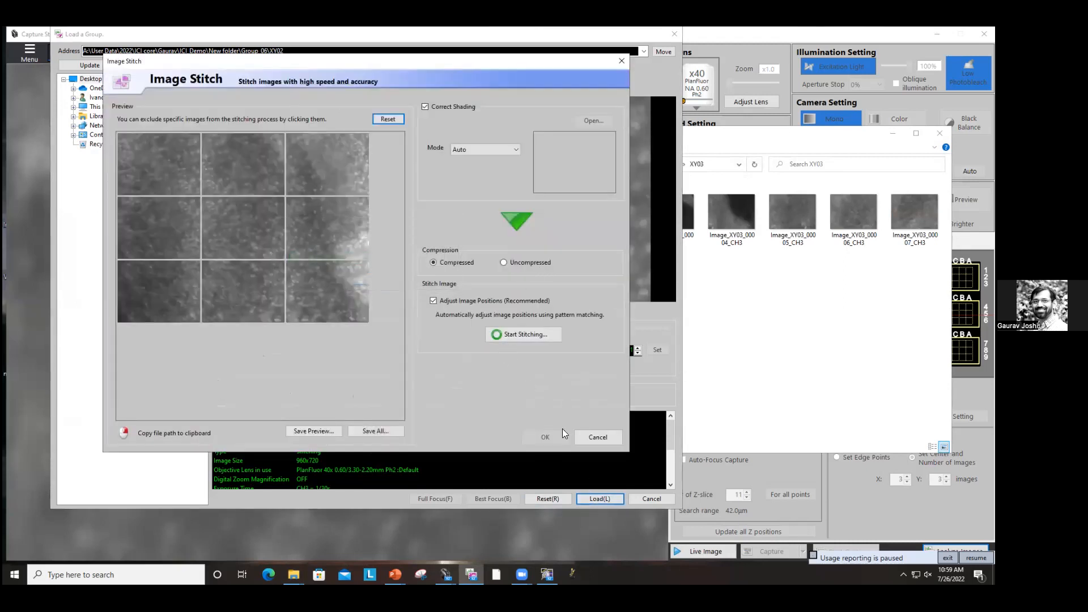
pyautogui.click(593, 438)
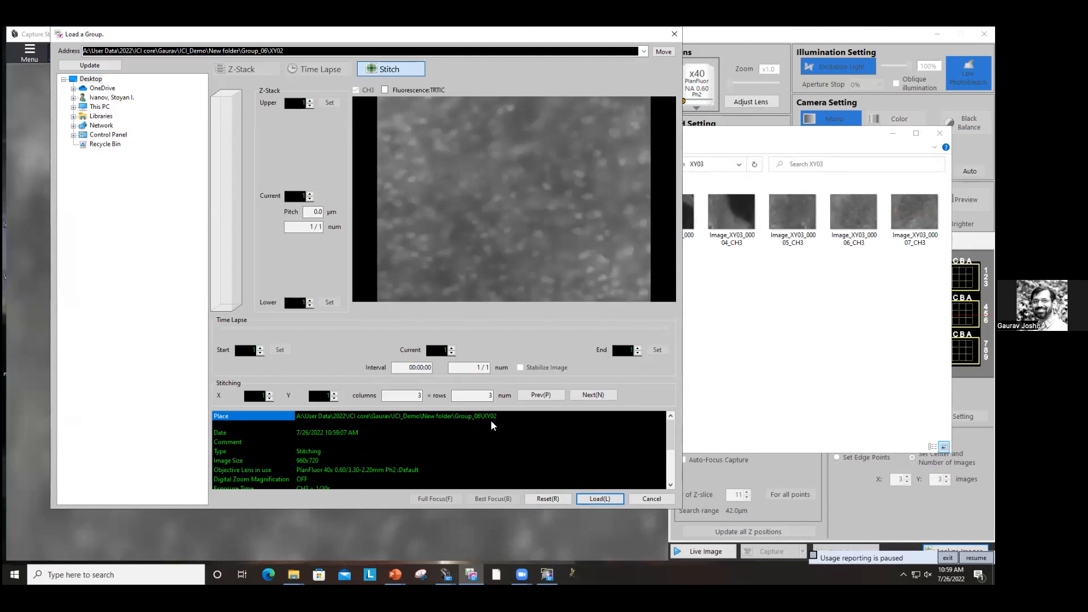
pyautogui.click(632, 500)
# Step: Load the Image_XY03 group and stitch it uncompressed
pyautogui.click(703, 348)
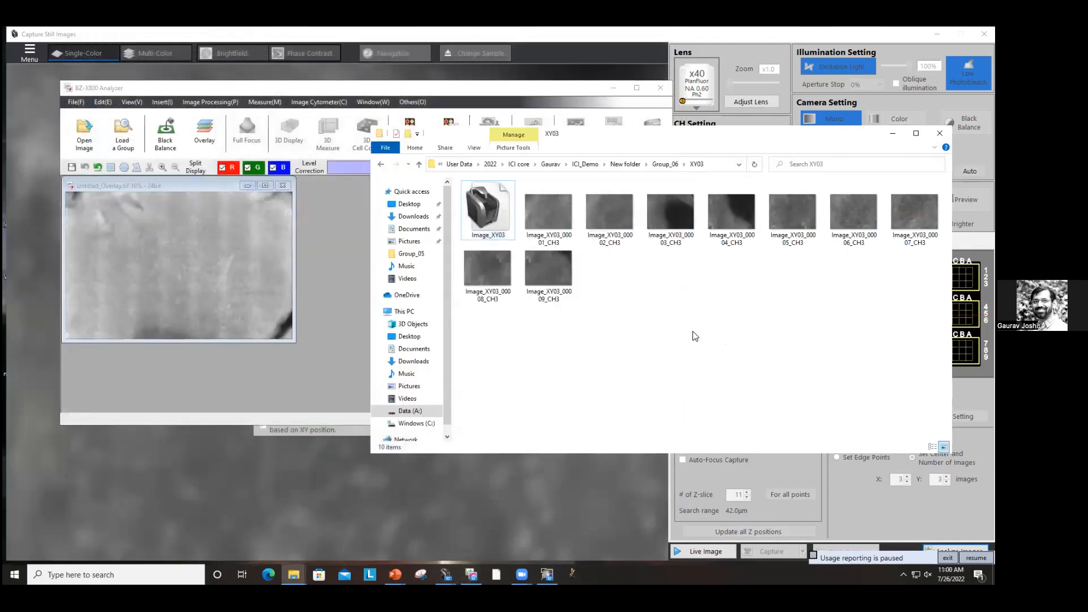
pyautogui.doubleClick(499, 213)
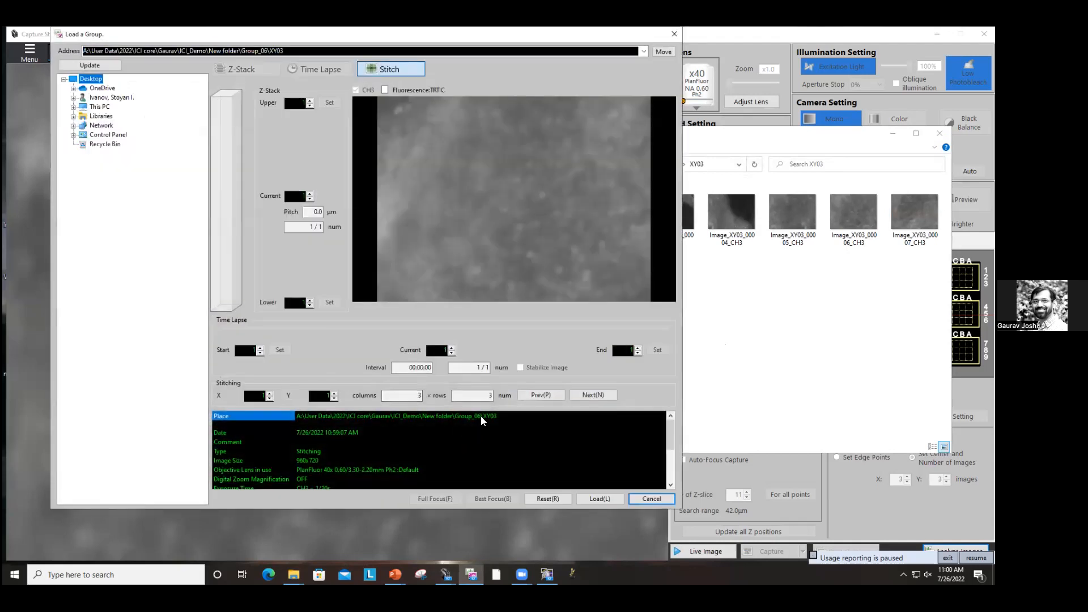
pyautogui.click(606, 503)
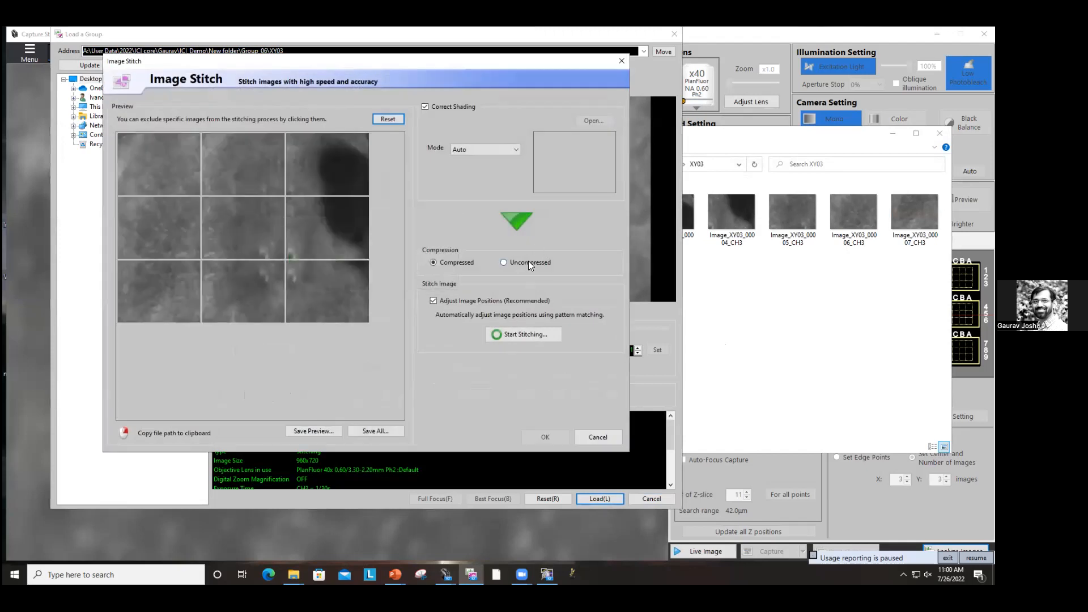
pyautogui.click(504, 263)
pyautogui.click(520, 336)
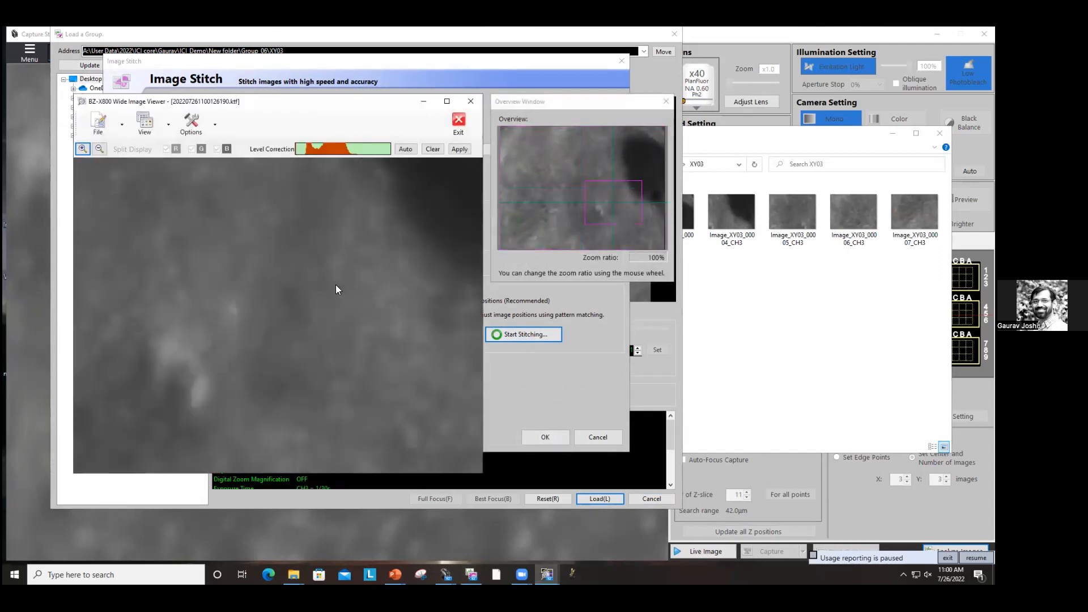
# Step: Exit the stitched-image viewer without saving, cancel Image Stitch and the group loader, and close the Analyzer discarding all images
pyautogui.click(458, 125)
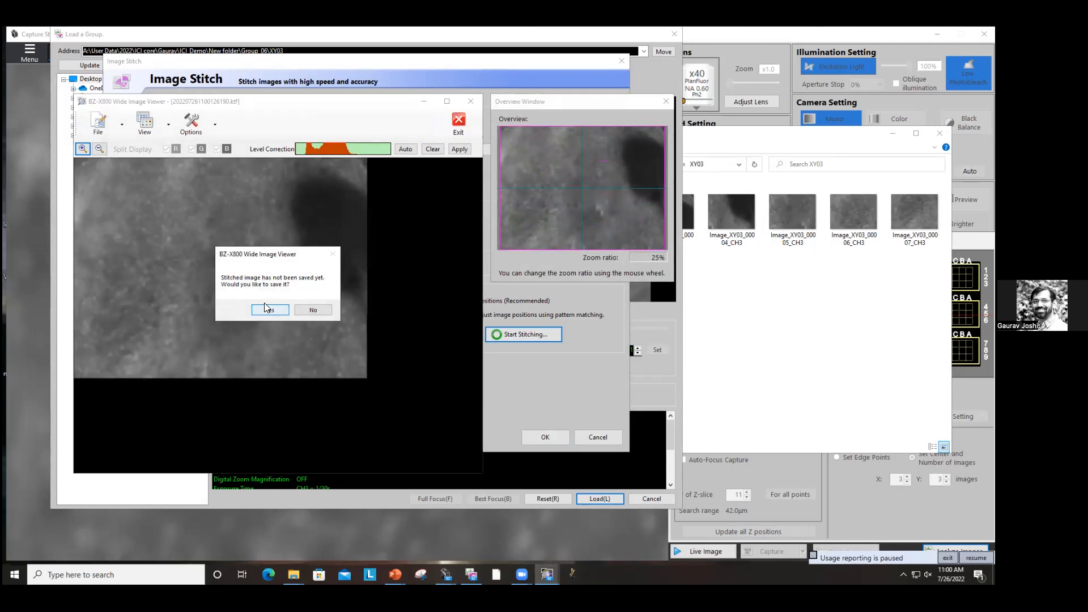
pyautogui.click(302, 310)
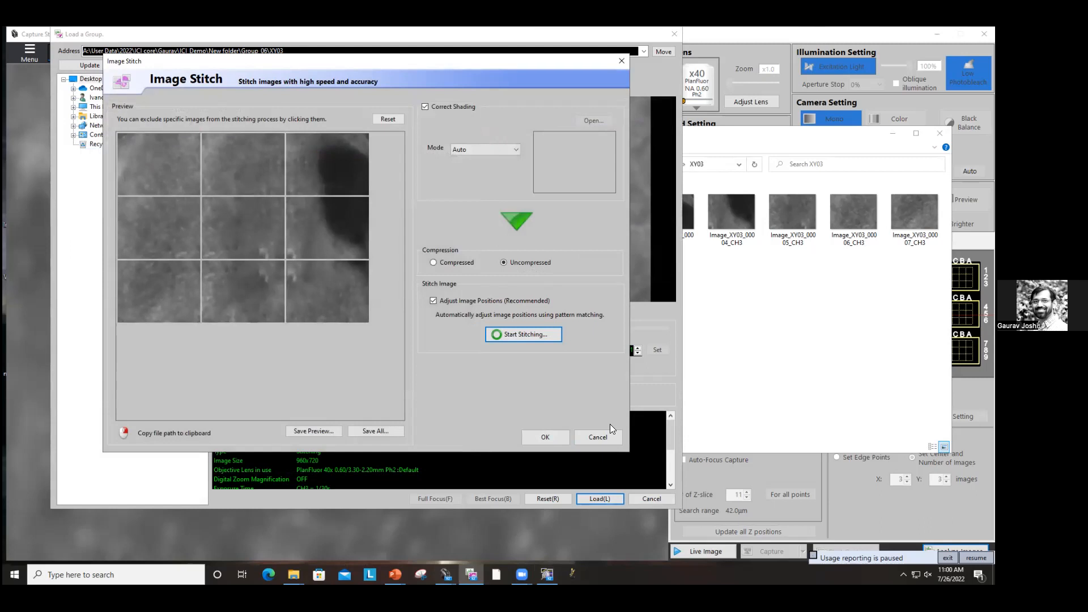
pyautogui.click(610, 438)
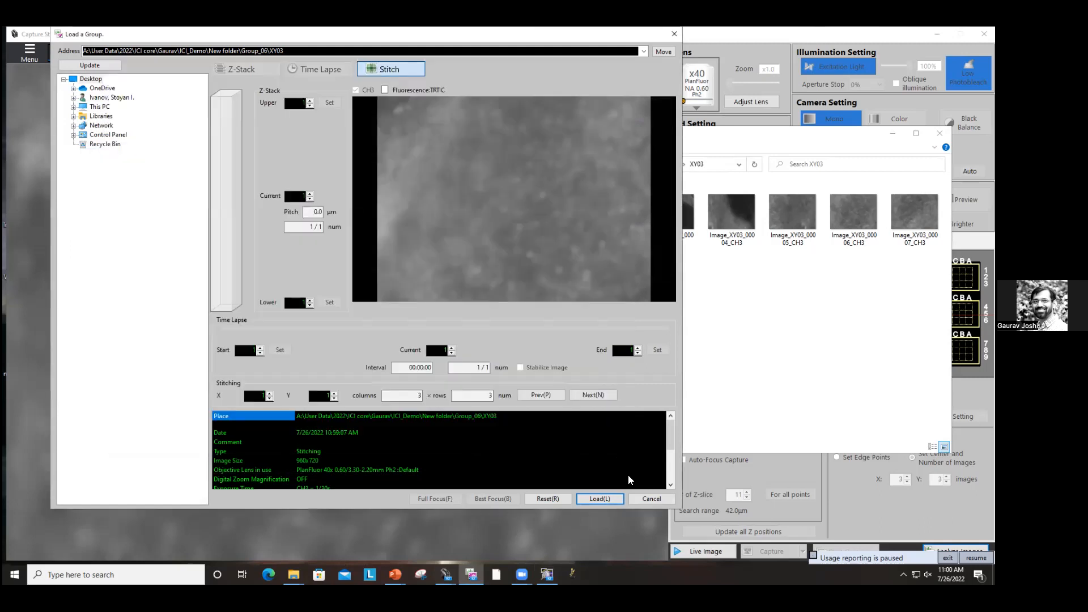
pyautogui.click(649, 499)
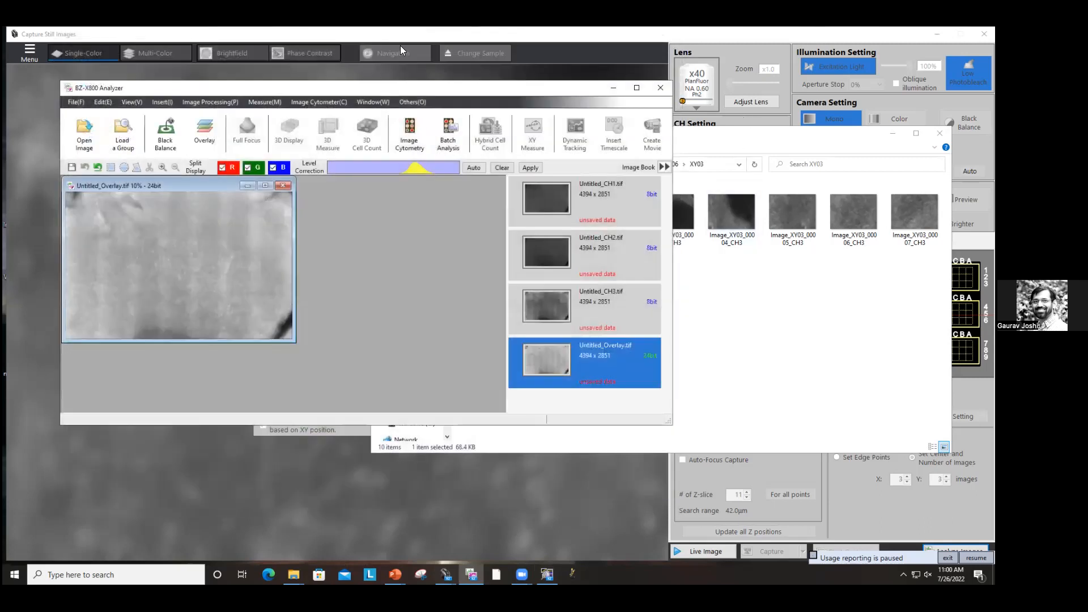
pyautogui.click(662, 88)
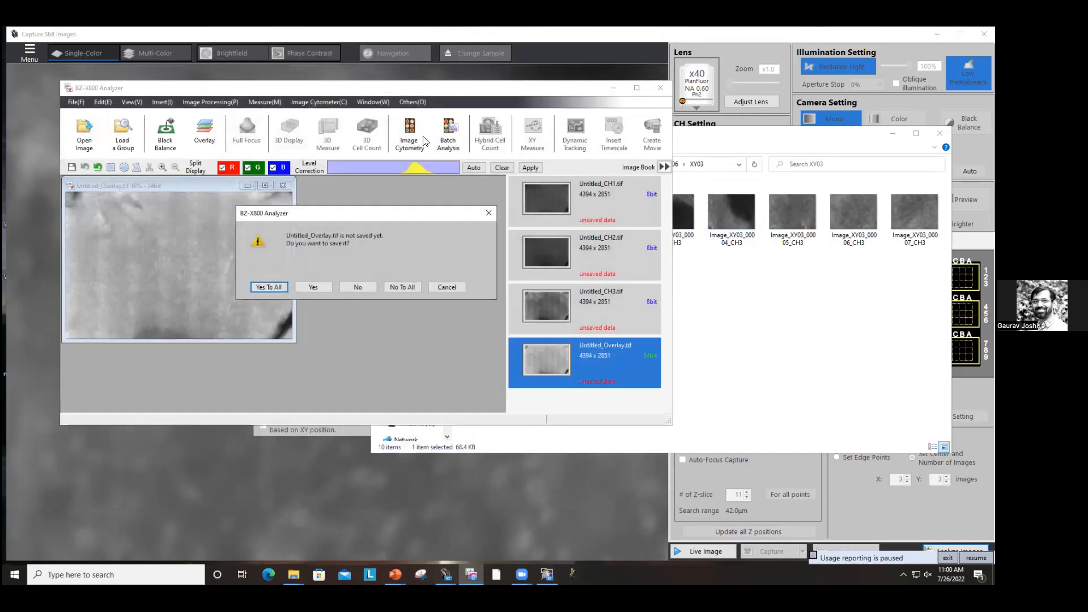
pyautogui.click(391, 286)
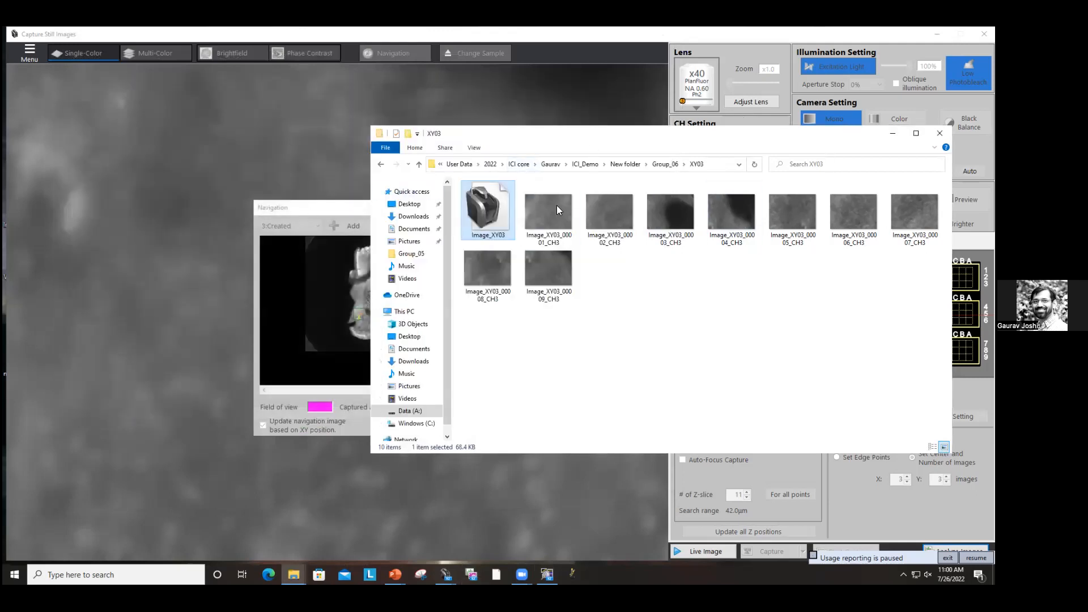
# Step: Switch to the PowerPoint training presentation and open slide 66 on Full Focus and Best Focus options
pyautogui.click(352, 184)
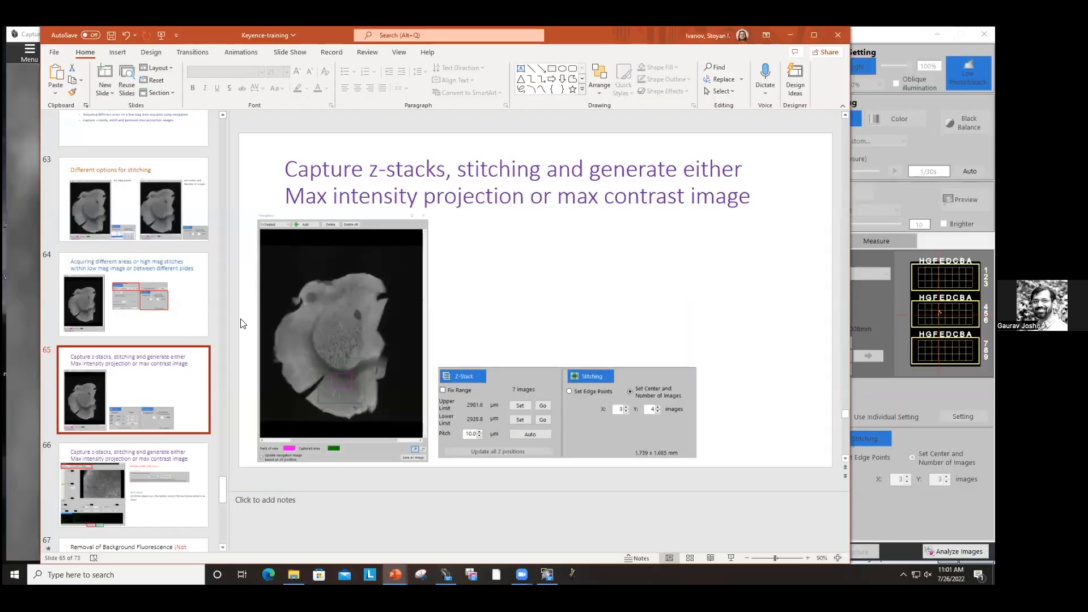
pyautogui.click(243, 323)
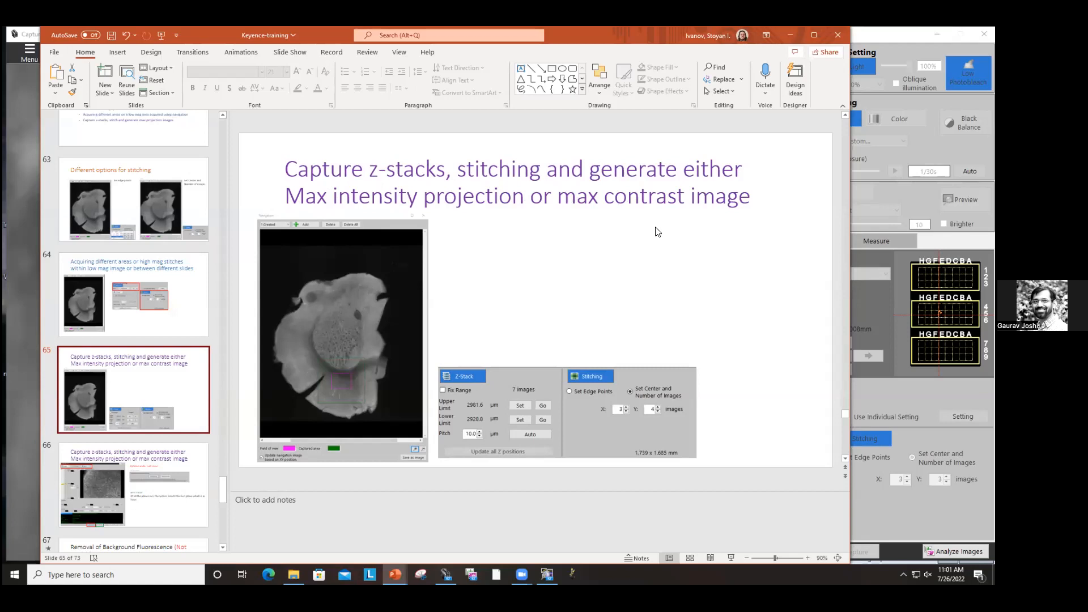
pyautogui.click(100, 490)
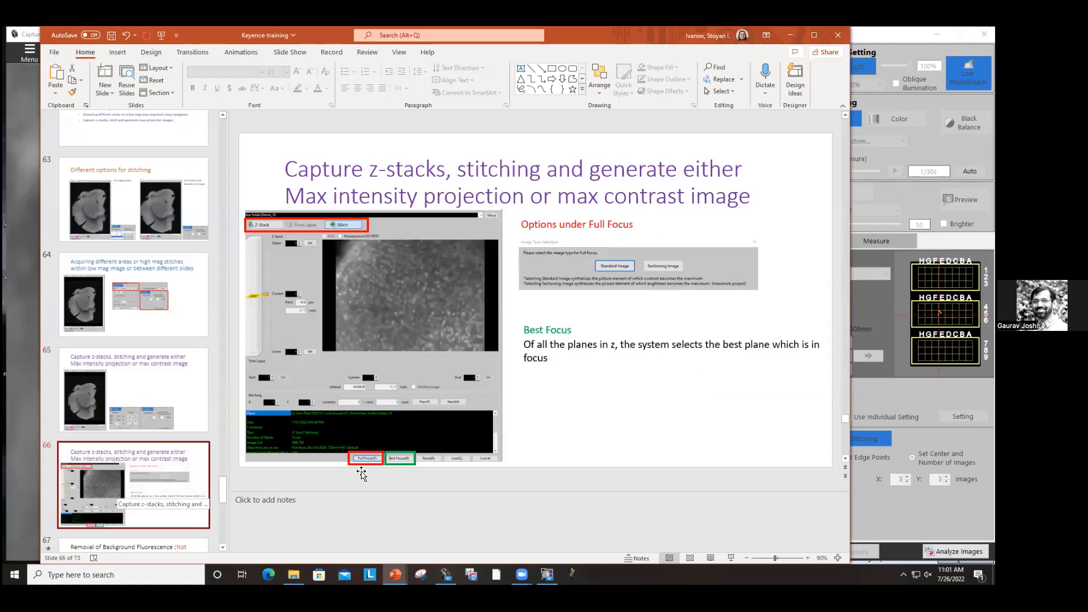
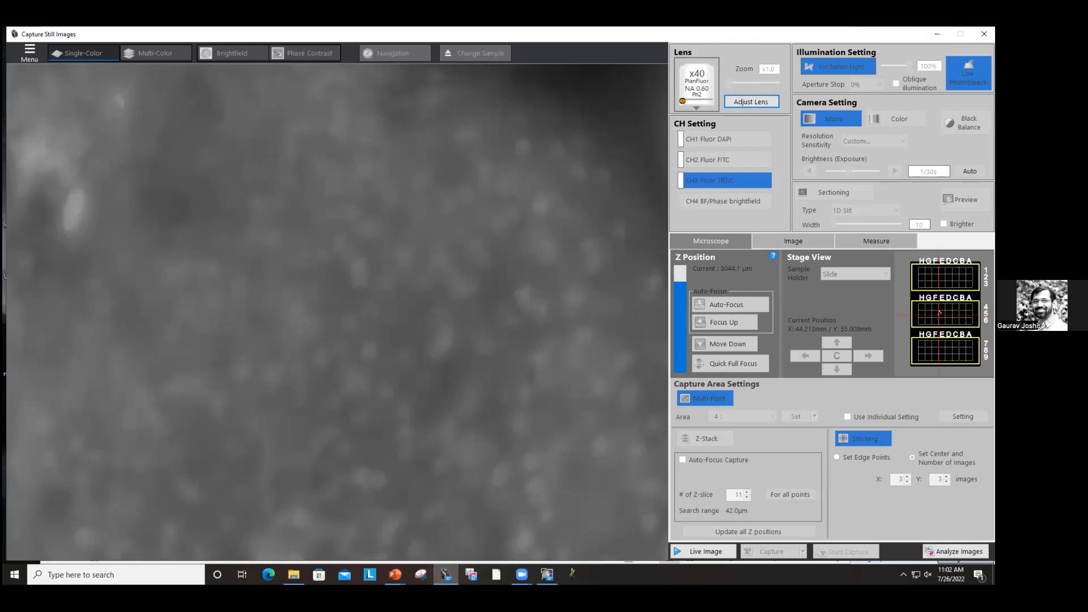
# Step: Start the live image and open the Navigation window
pyautogui.click(697, 552)
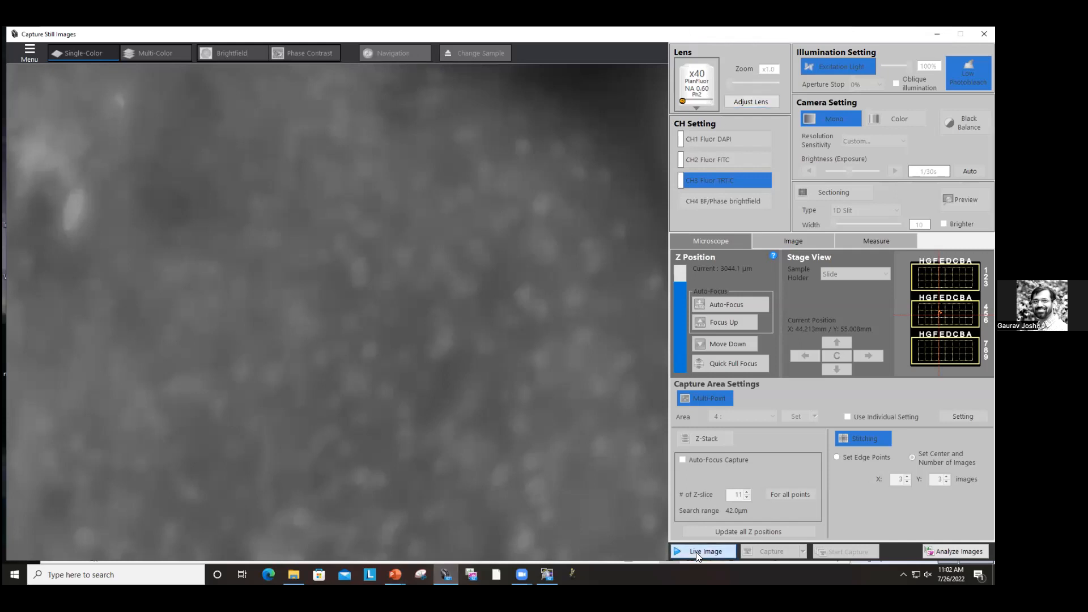
pyautogui.click(383, 52)
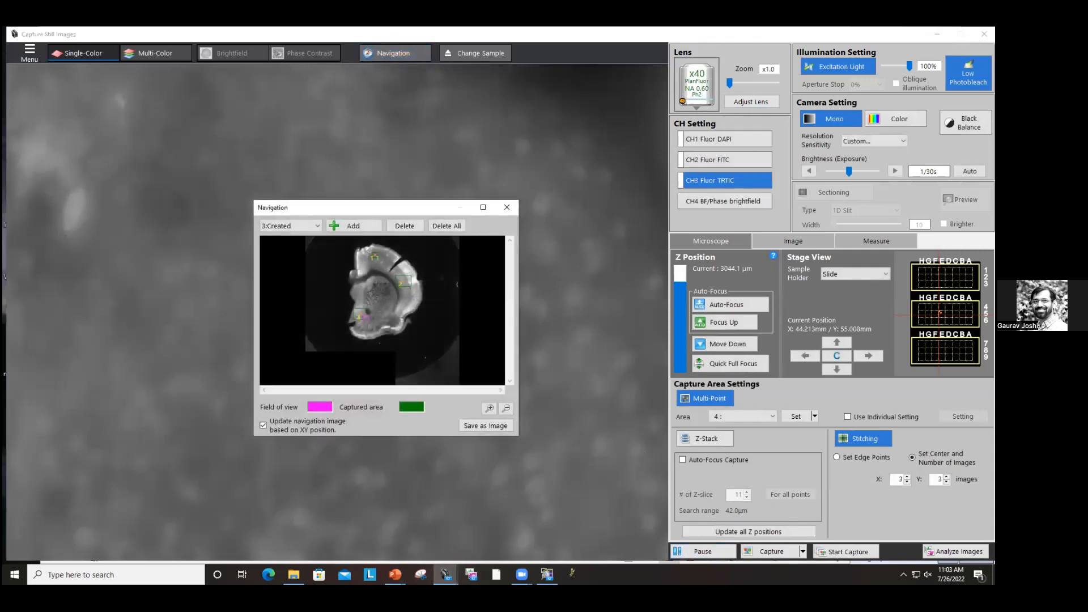
# Step: Turn off Multi-Point and Stitching capture, confirming deletion of the current stitching area
pyautogui.click(721, 401)
pyautogui.click(528, 318)
pyautogui.click(858, 458)
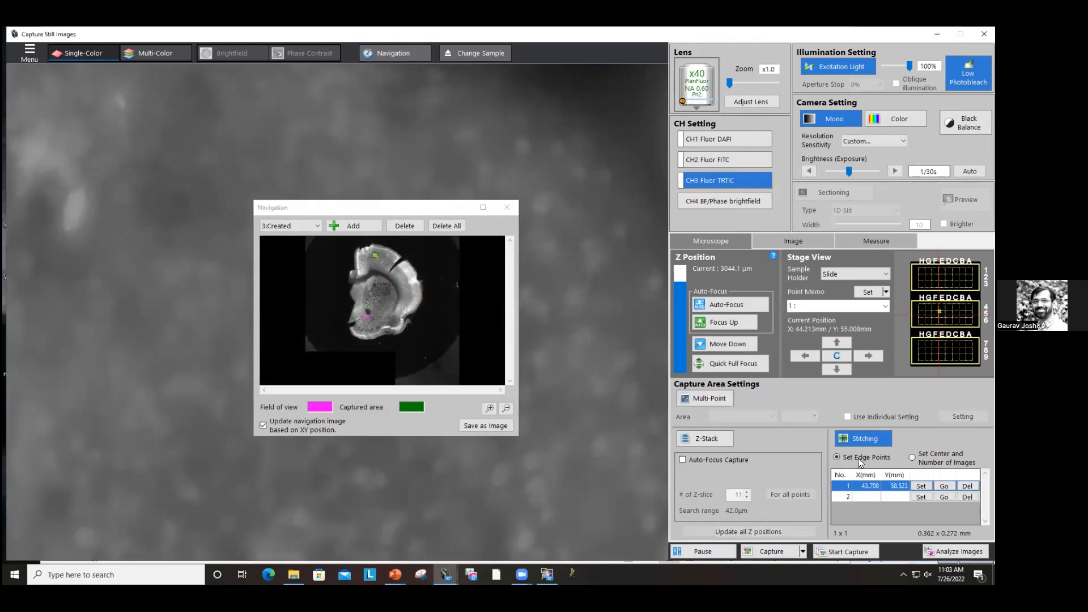
pyautogui.click(870, 443)
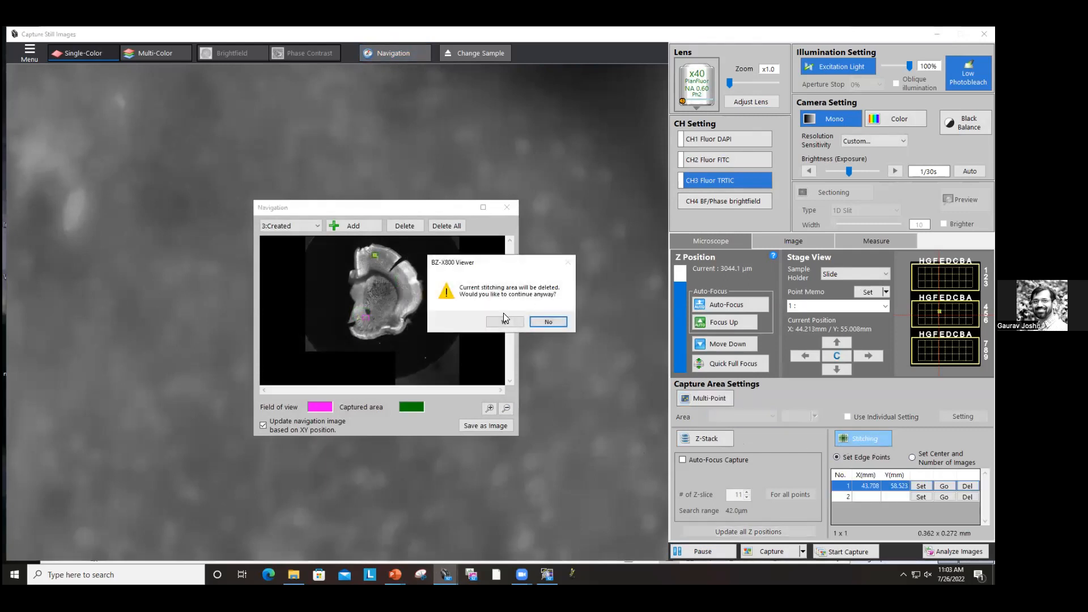
pyautogui.click(503, 317)
# Step: Move the stage to a new spot on the navigation map and switch to the x20 objective
pyautogui.click(387, 285)
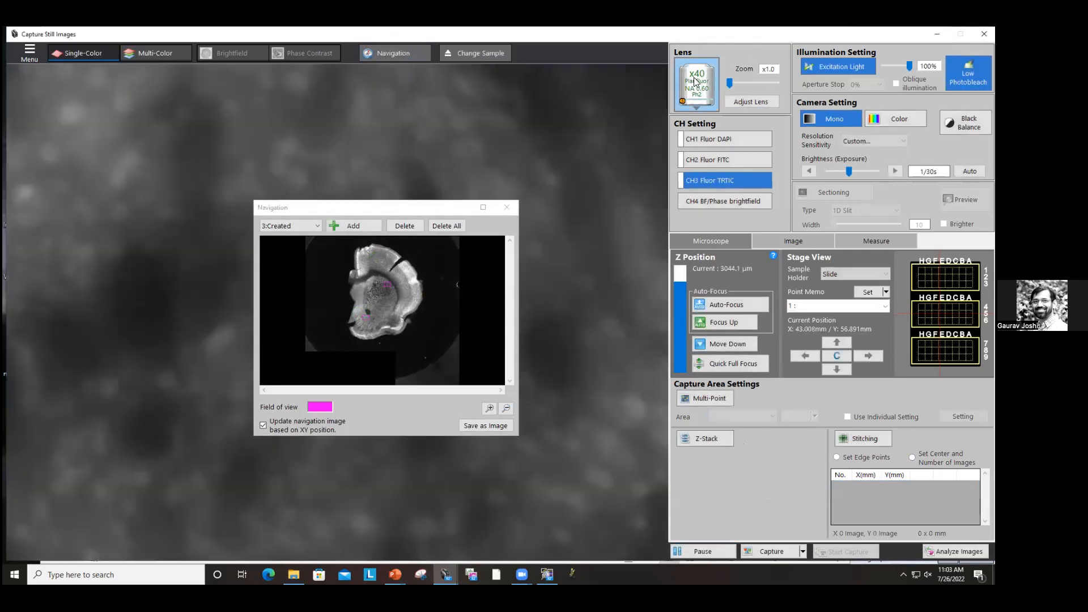
pyautogui.click(696, 81)
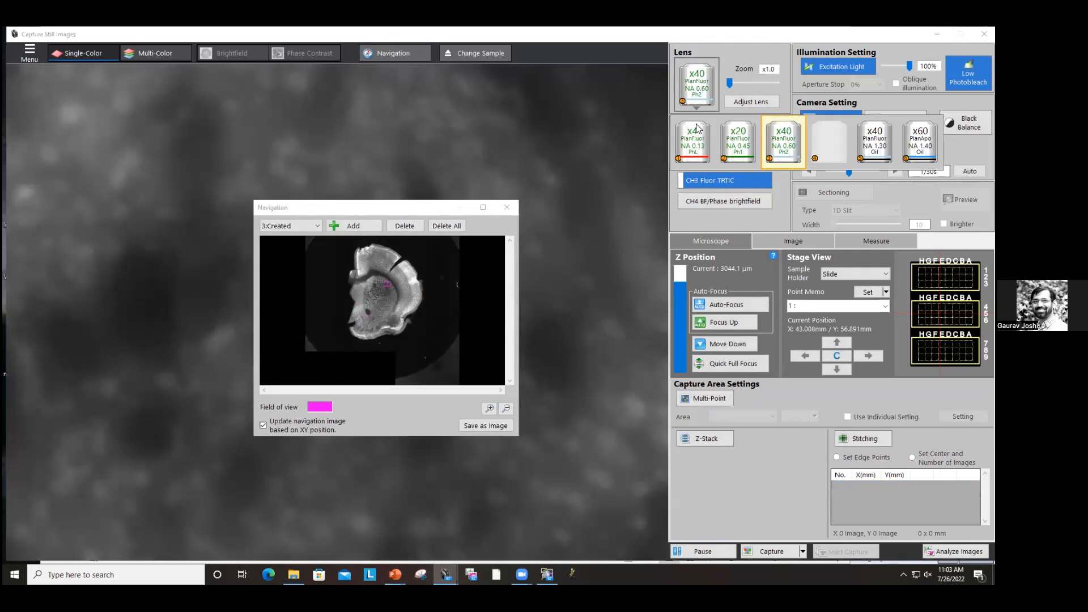
pyautogui.click(736, 152)
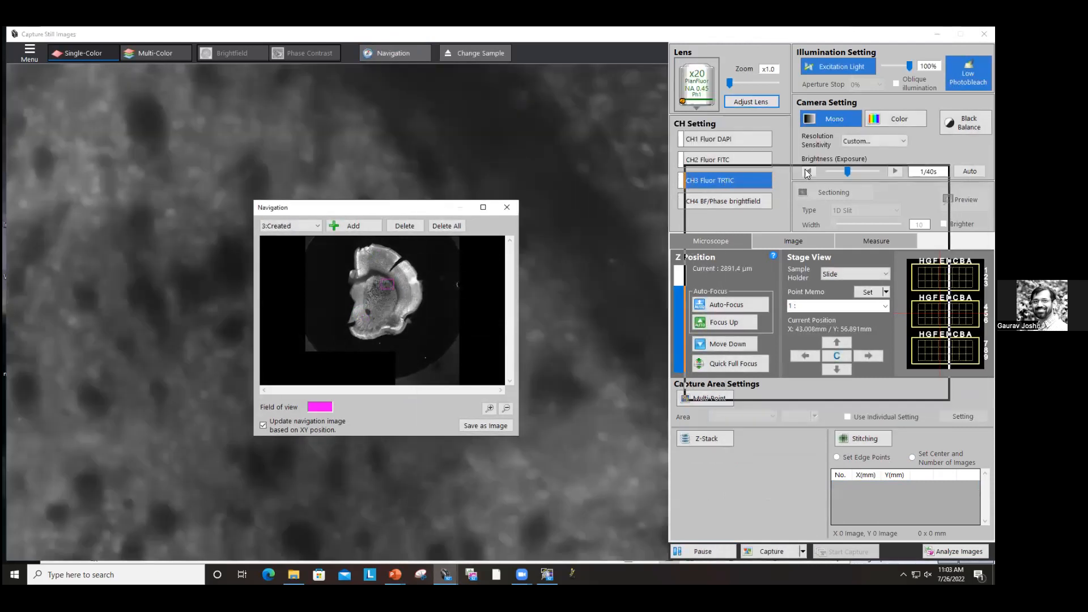
pyautogui.moveTo(806, 169); pyautogui.dragTo(806, 169)
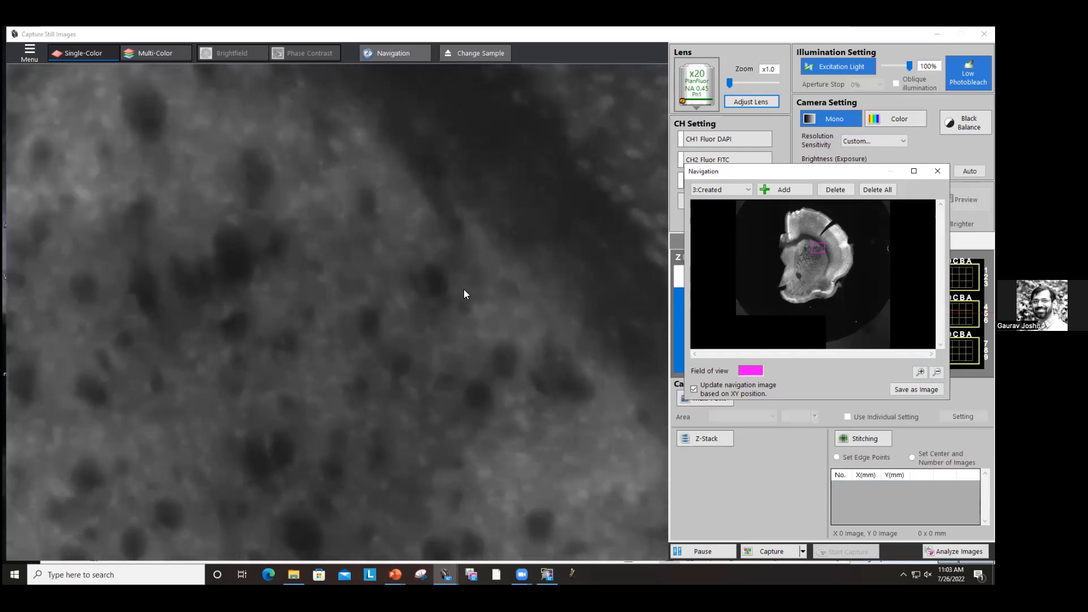
# Step: Switch back to the x40 objective and move the stage to a cortex region on the navigation map
pyautogui.click(706, 90)
pyautogui.click(794, 145)
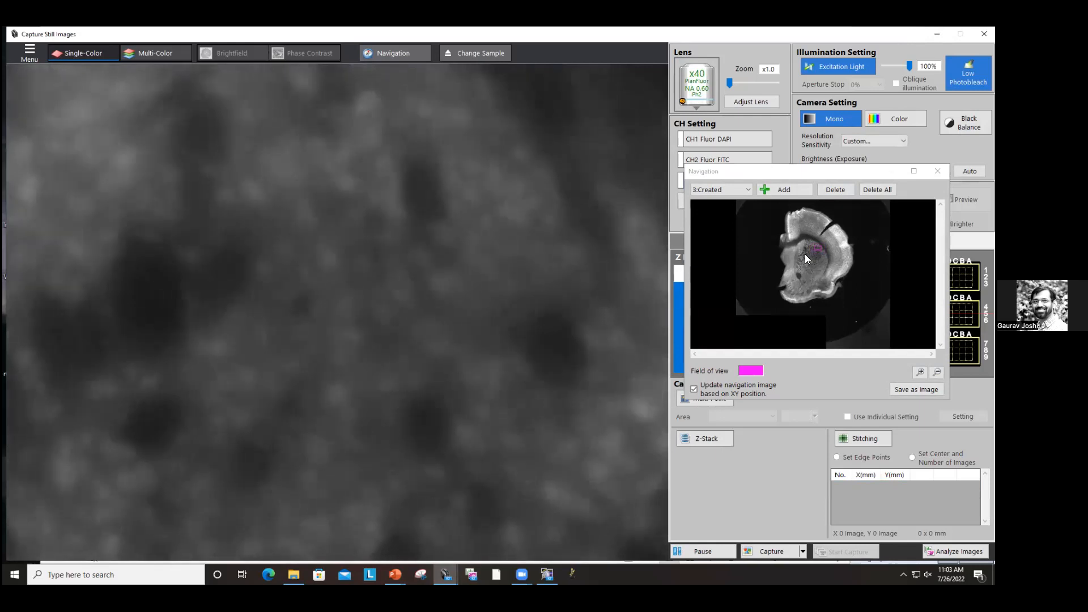
pyautogui.click(809, 224)
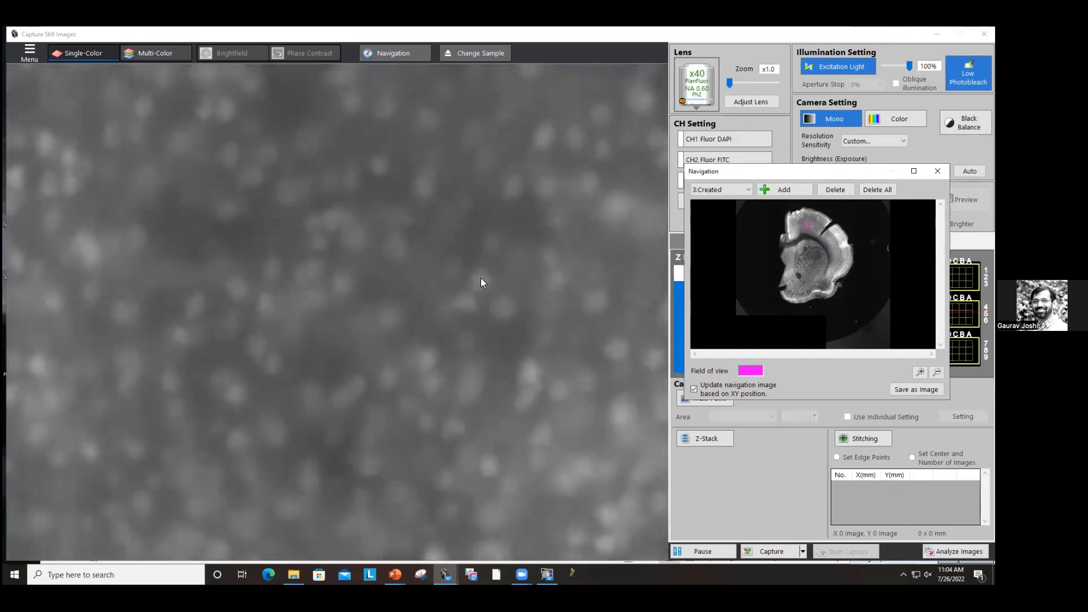
# Step: Enable Z-Stack, set its upper and lower limits at focused positions, and set the pitch to 10.0 µm
pyautogui.moveTo(774, 175); pyautogui.dragTo(458, 105)
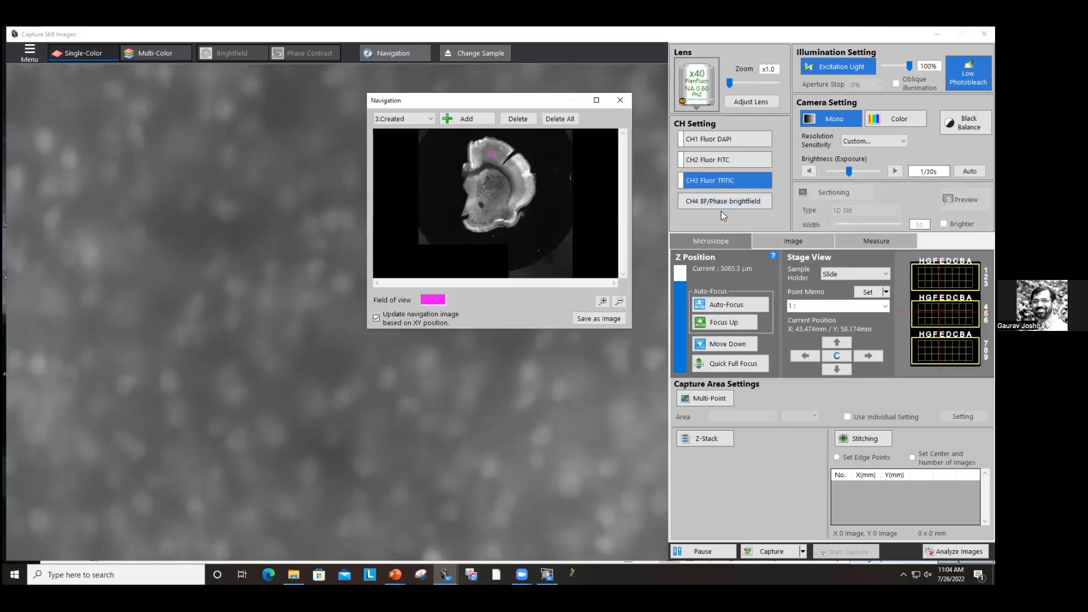
pyautogui.click(729, 442)
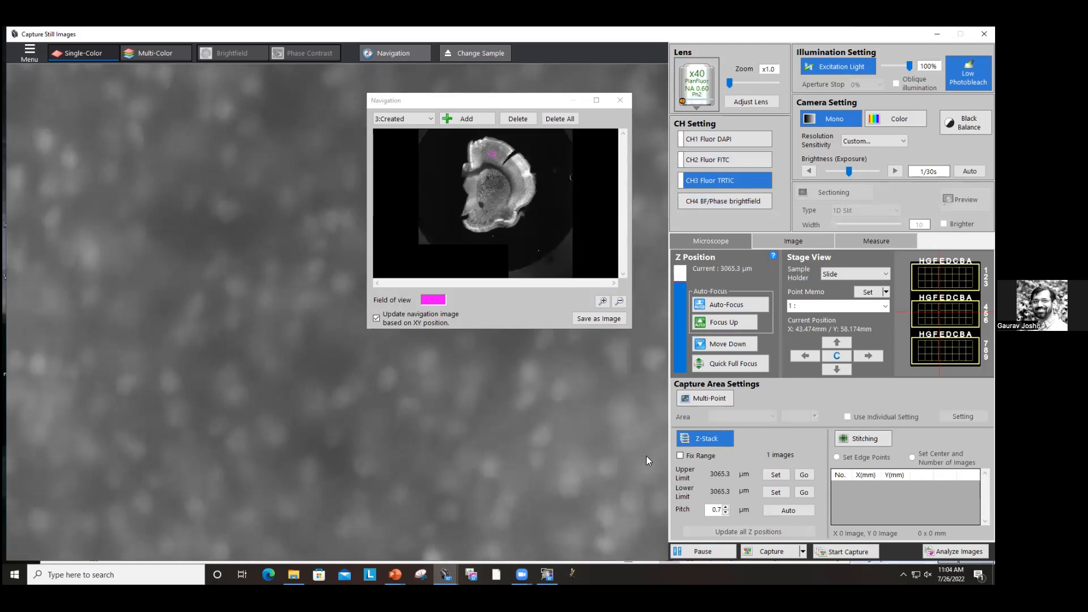
pyautogui.scroll(5, 425, 358)
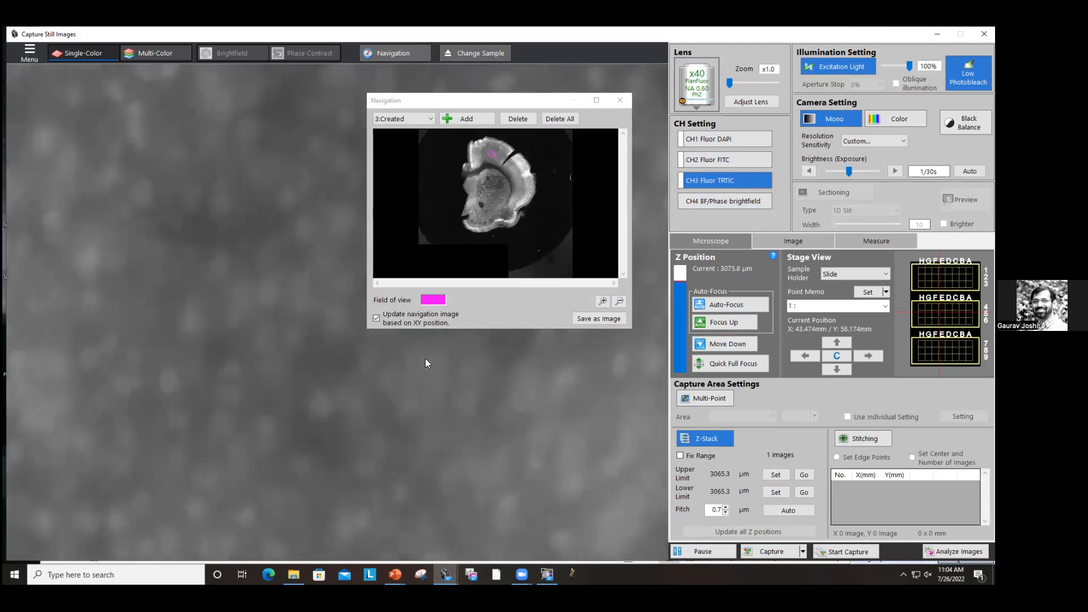
pyautogui.scroll(2, 426, 358)
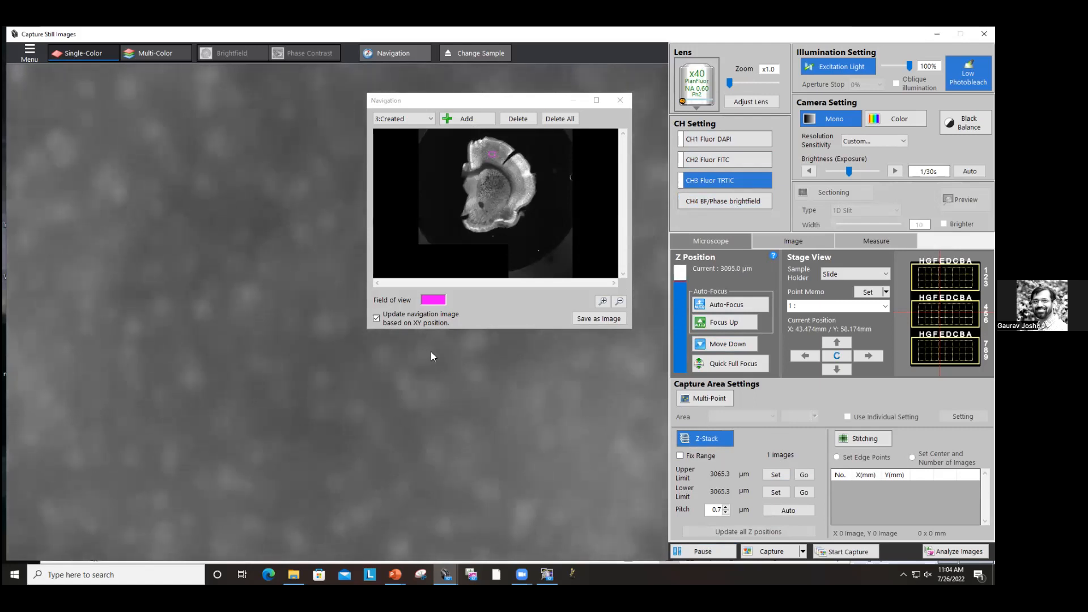
pyautogui.click(776, 477)
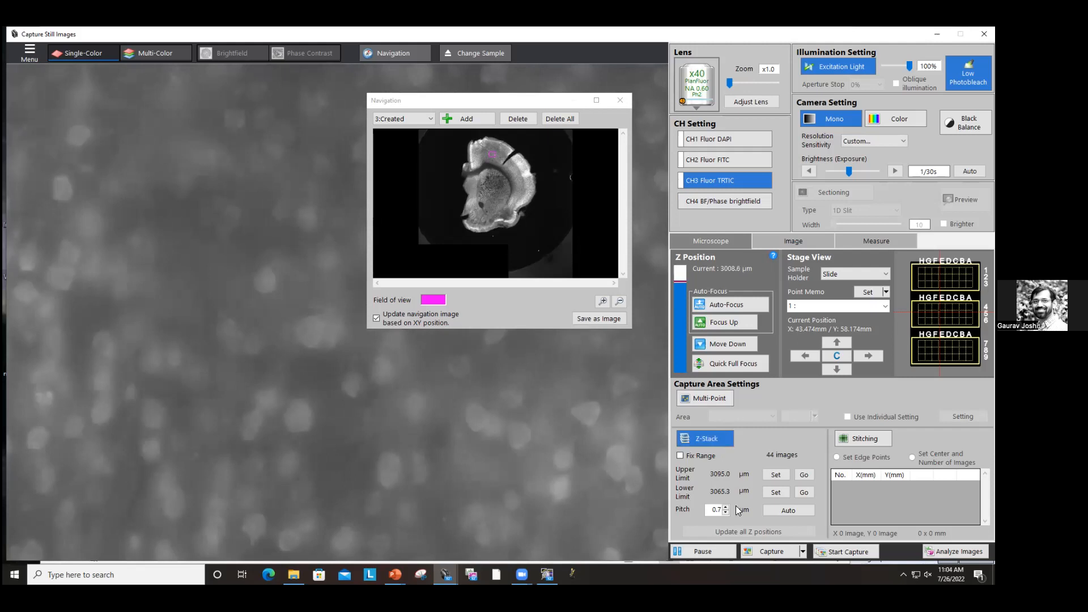
pyautogui.click(776, 491)
pyautogui.doubleClick(713, 509)
pyautogui.write('10.0')
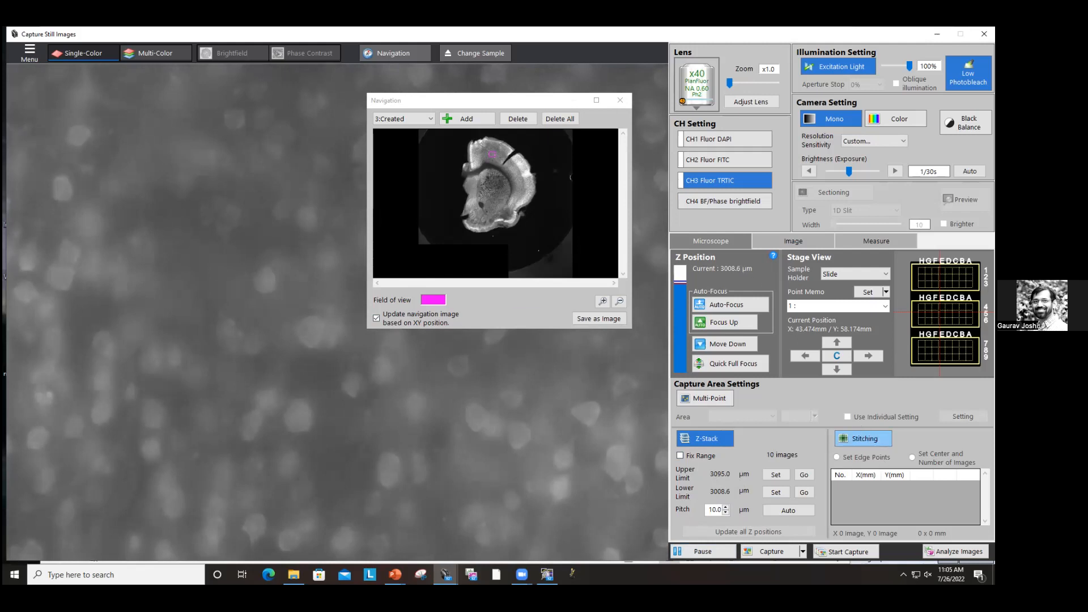
# Step: Enable Stitching with Set Center and Number of Images at 5 × 5 images
pyautogui.click(863, 438)
pyautogui.click(912, 457)
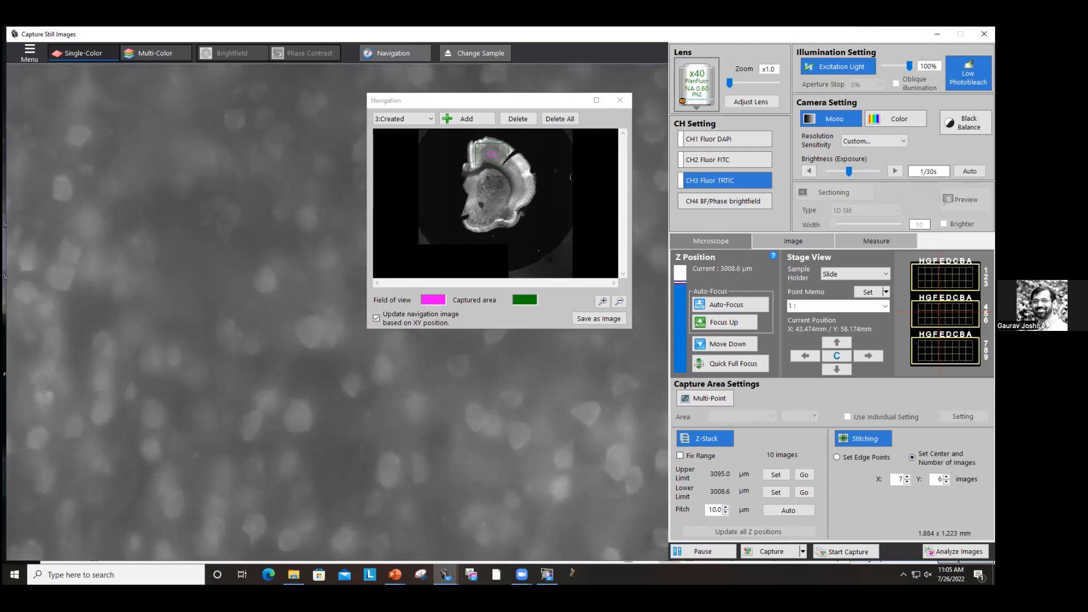
pyautogui.click(907, 482)
pyautogui.click(907, 482)
pyautogui.click(906, 482)
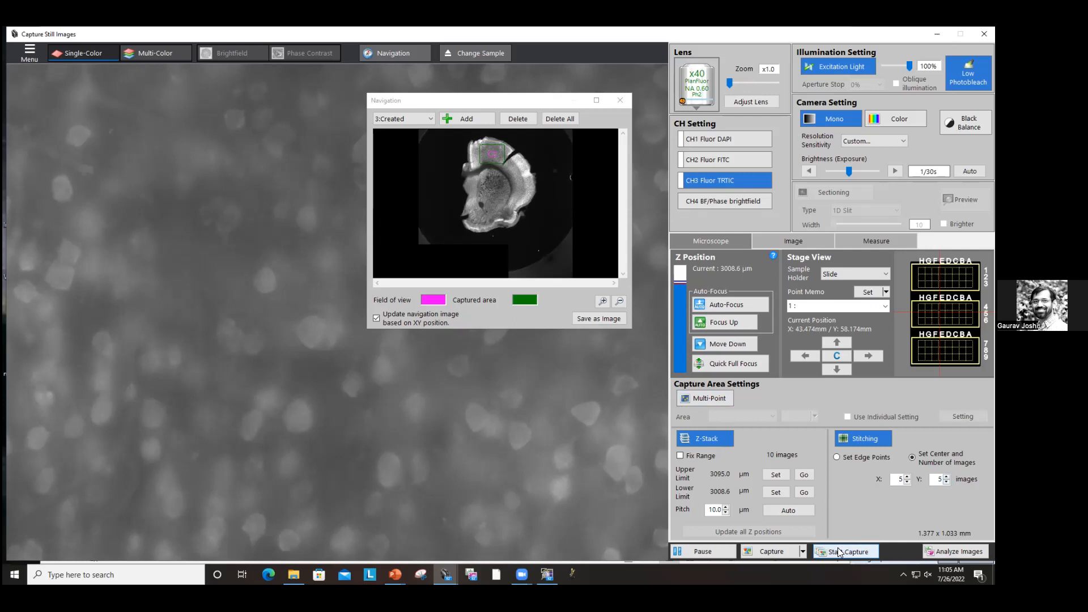
# Step: Start the Z-stack stitching capture, accepting the capture settings and confirming the start
pyautogui.moveTo(466, 106); pyautogui.dragTo(778, 64)
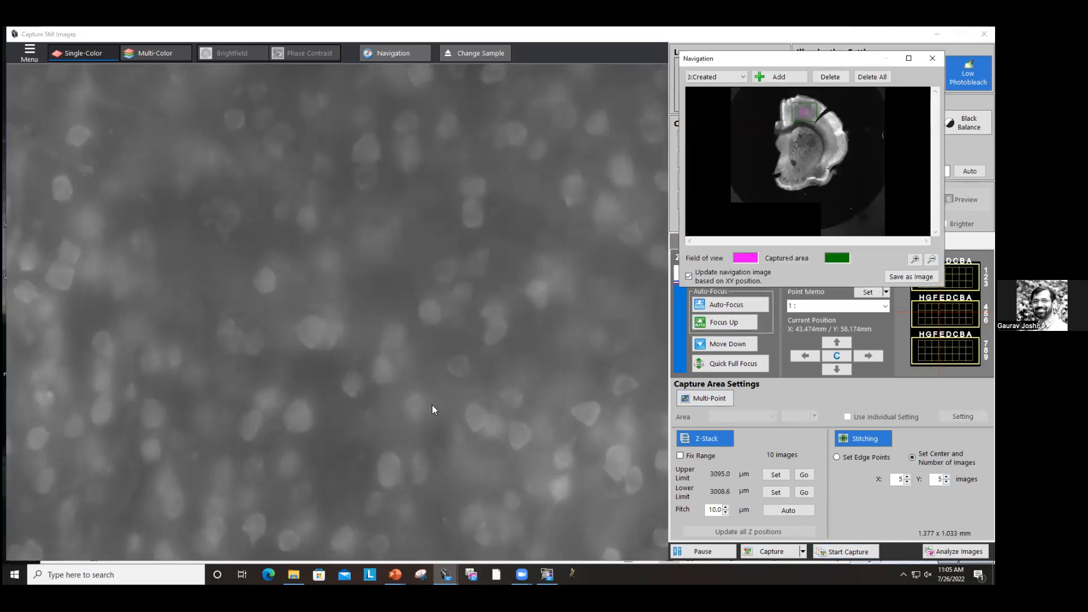
pyautogui.click(861, 555)
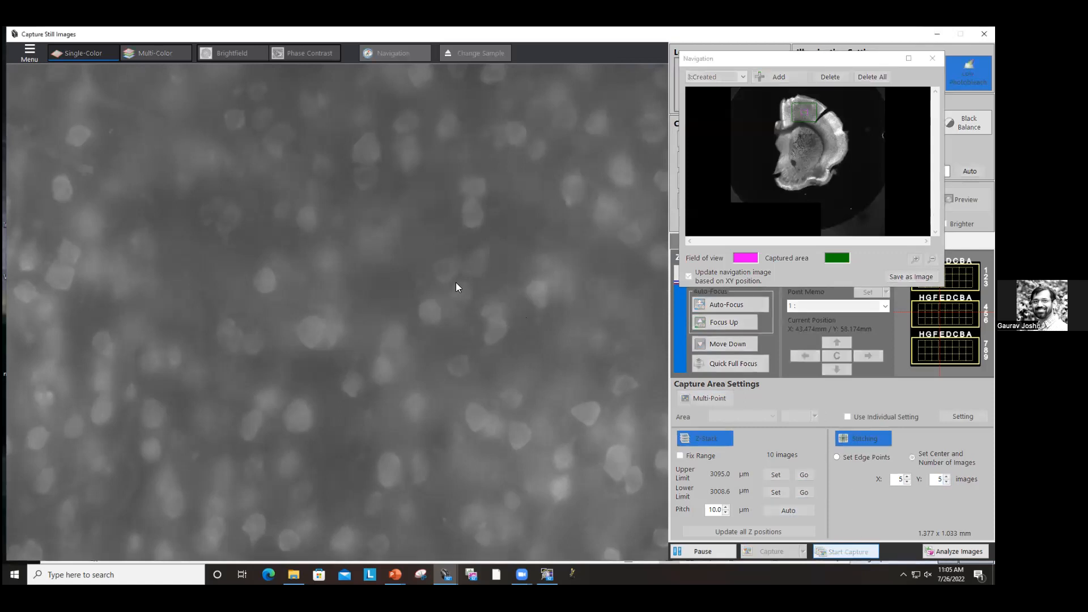
pyautogui.click(466, 406)
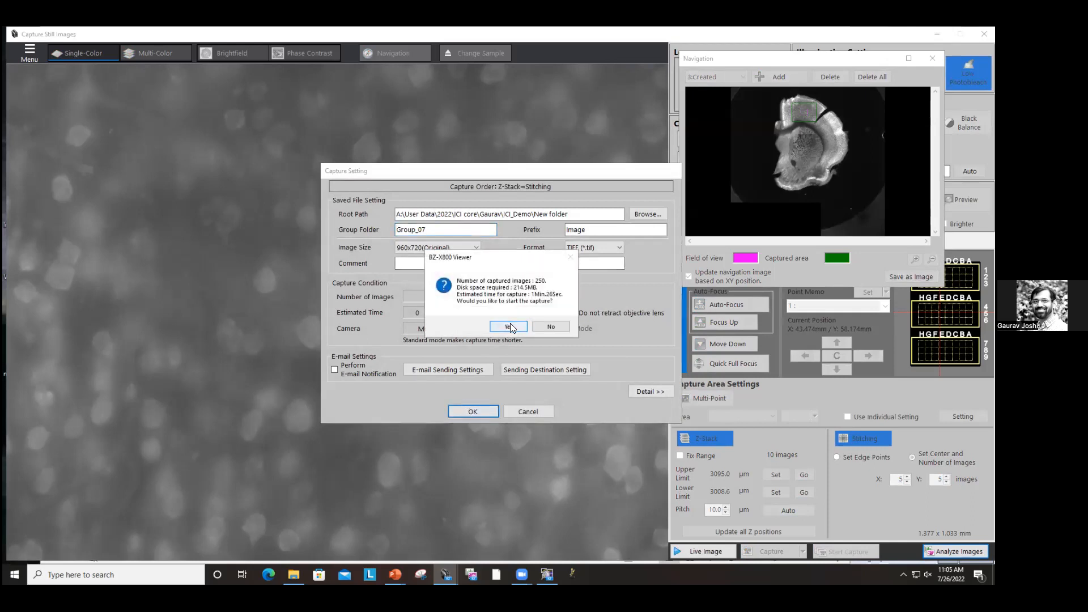
pyautogui.click(509, 327)
# Step: Open the captured images for analysis once capturing finishes
pyautogui.moveTo(508, 253); pyautogui.dragTo(807, 311)
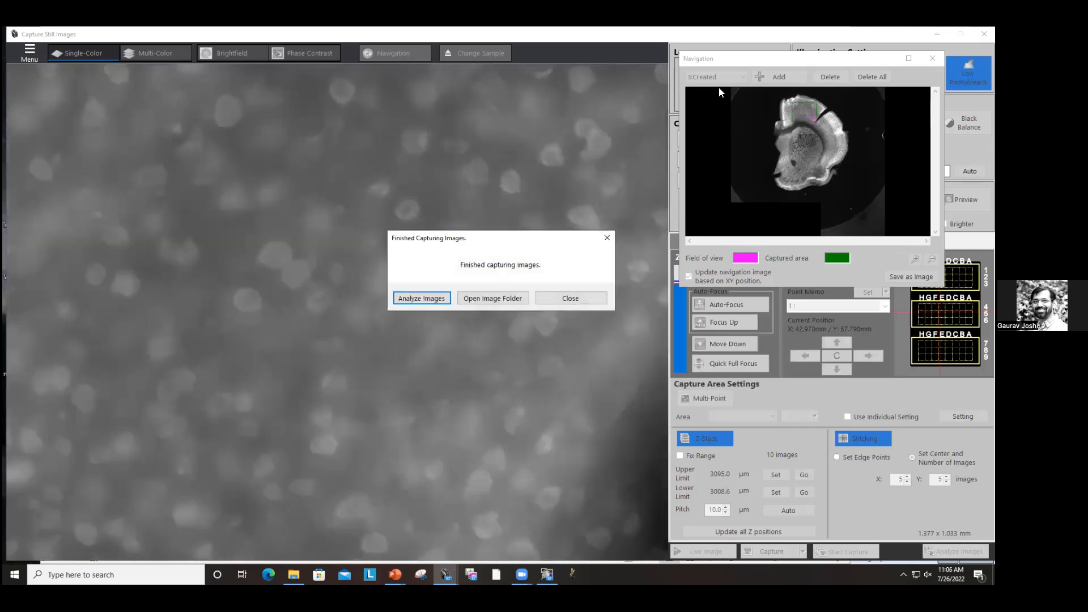
pyautogui.moveTo(406, 236); pyautogui.dragTo(448, 139)
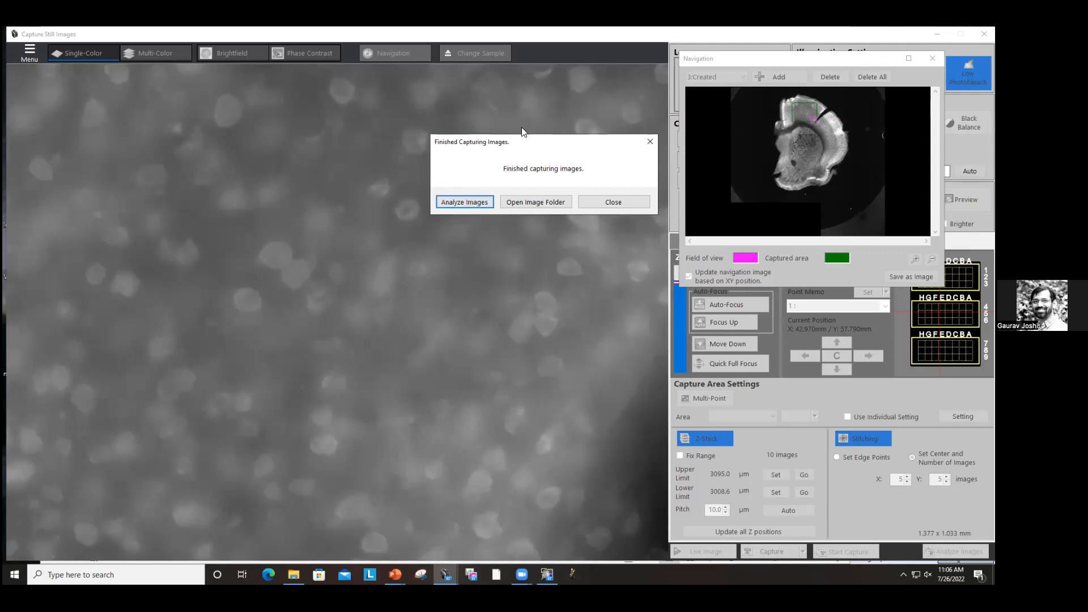
pyautogui.click(473, 201)
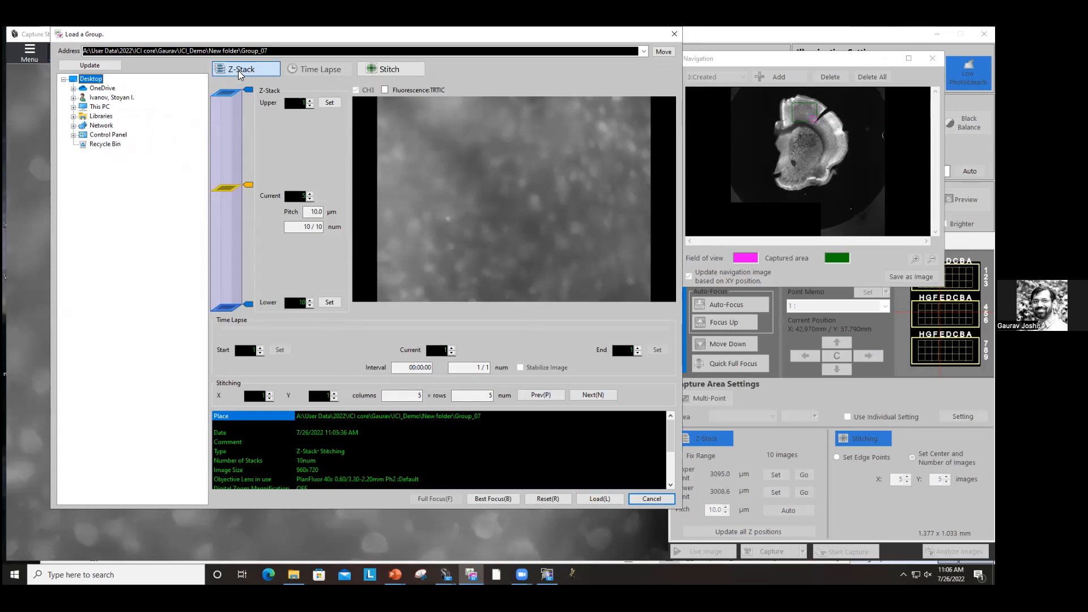
# Step: Browse the Z-stack slices and switch to the Stitch view in the group loader
pyautogui.moveTo(248, 183)
pyautogui.mouseDown()
pyautogui.moveTo(243, 306)
pyautogui.moveTo(254, 71)
pyautogui.moveTo(263, 301)
pyautogui.mouseUp()
pyautogui.click(390, 69)
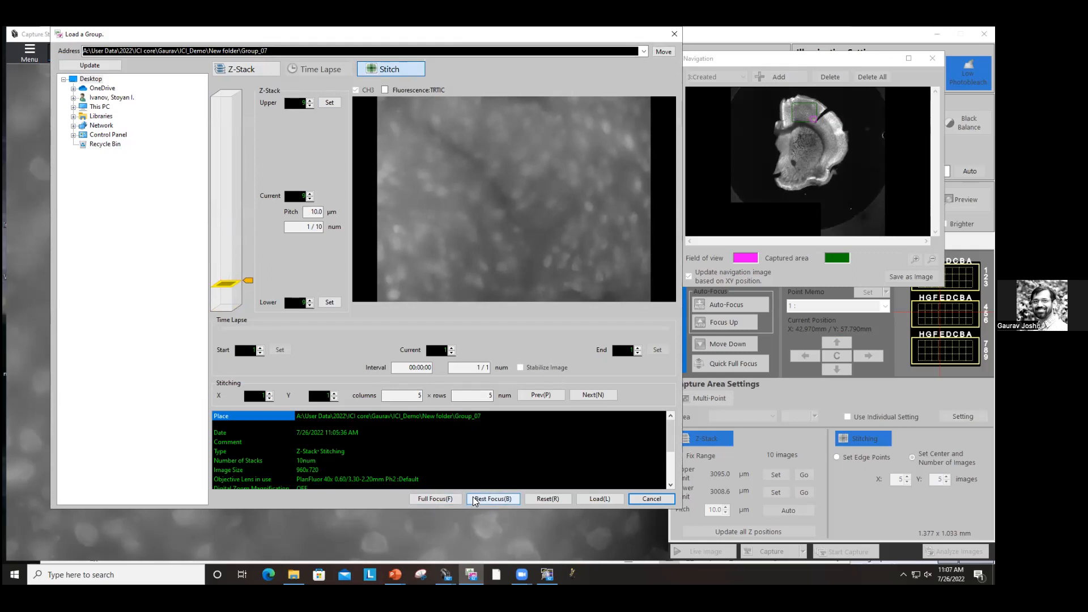
# Step: Run Full Focus with Standard Image and stitch the result uncompressed
pyautogui.click(431, 498)
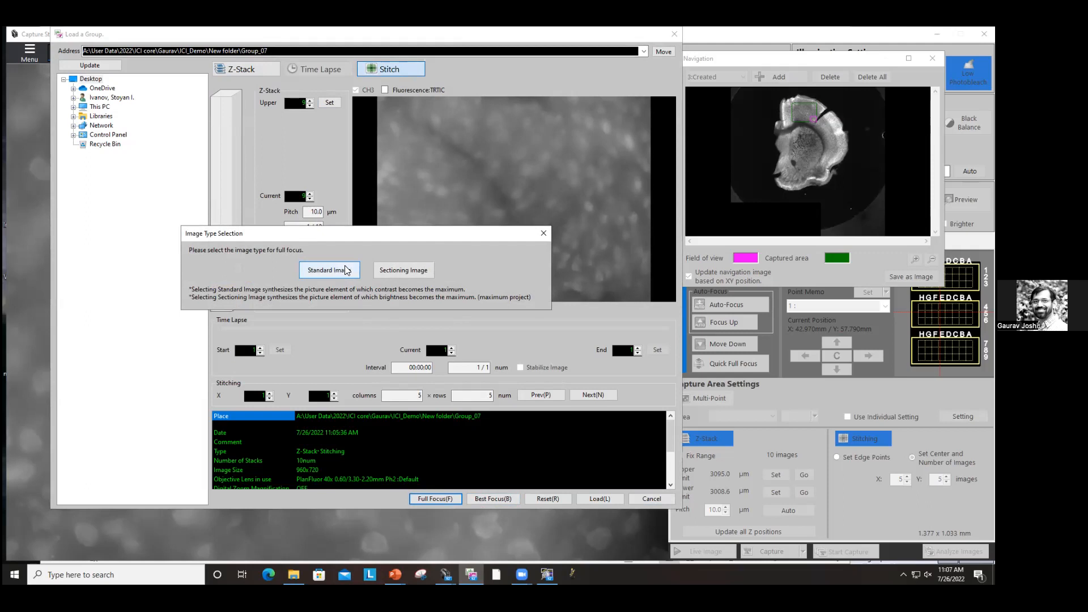
pyautogui.moveTo(359, 234); pyautogui.dragTo(403, 256)
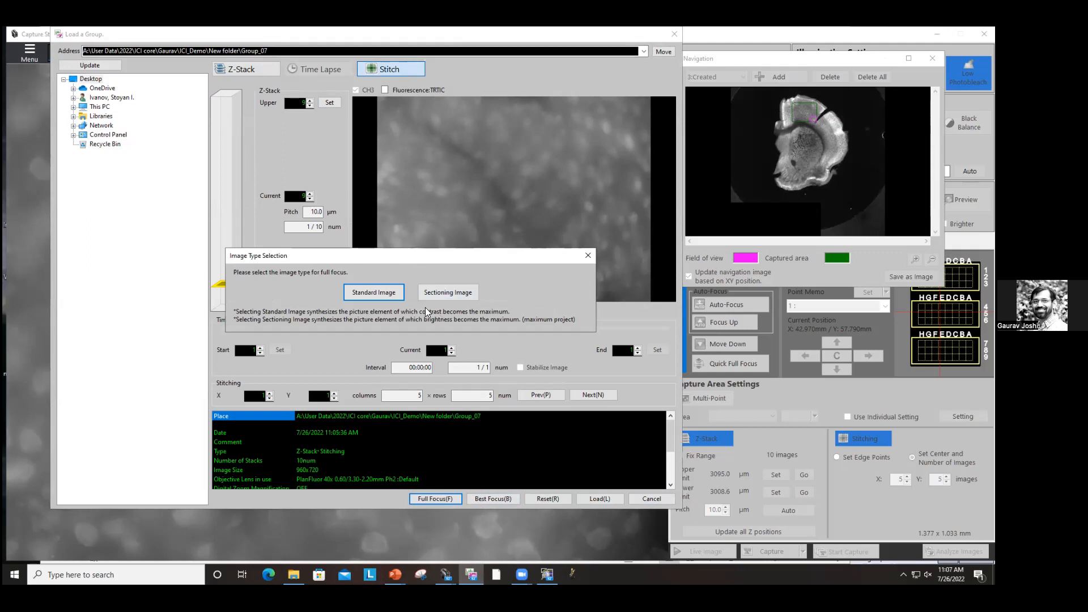
pyautogui.click(358, 296)
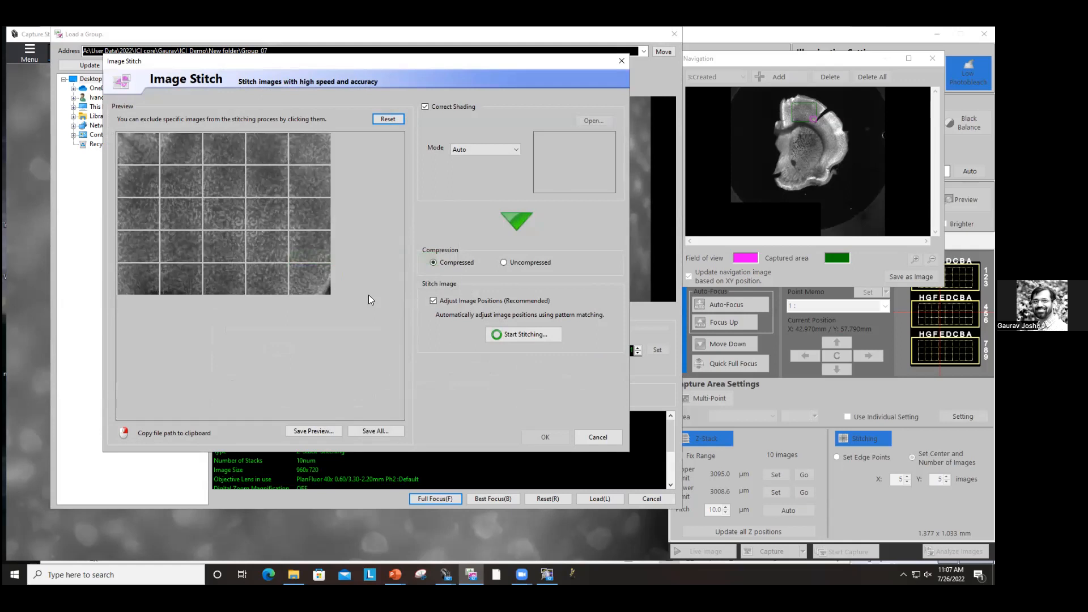
pyautogui.click(508, 258)
pyautogui.click(512, 335)
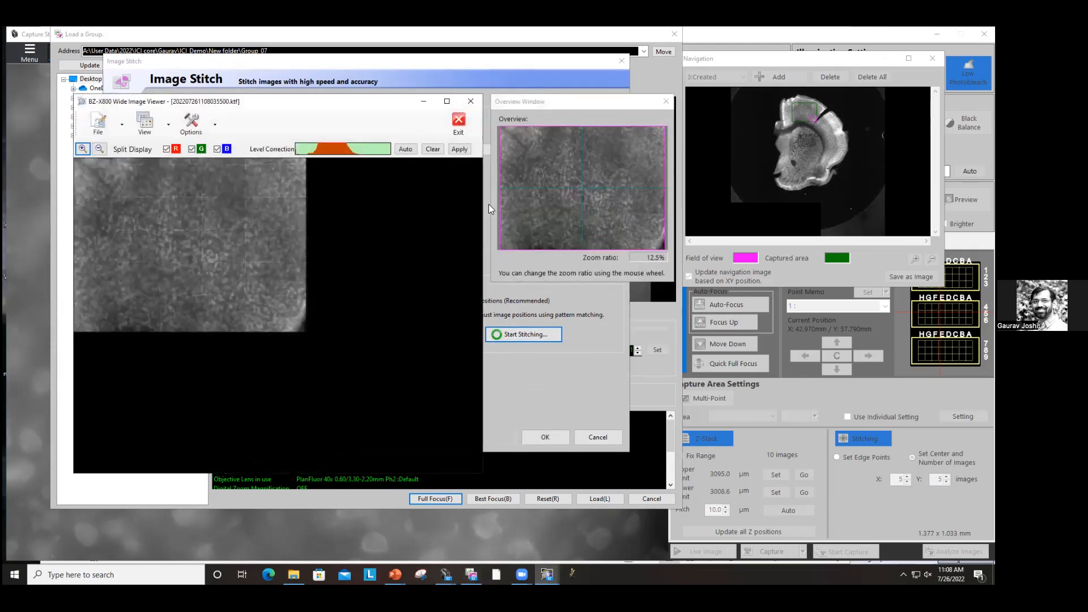
# Step: Zoom into the stitched full-focus image and move its viewer aside to inspect it
pyautogui.scroll(2, 187, 229)
pyautogui.scroll(1, 188, 225)
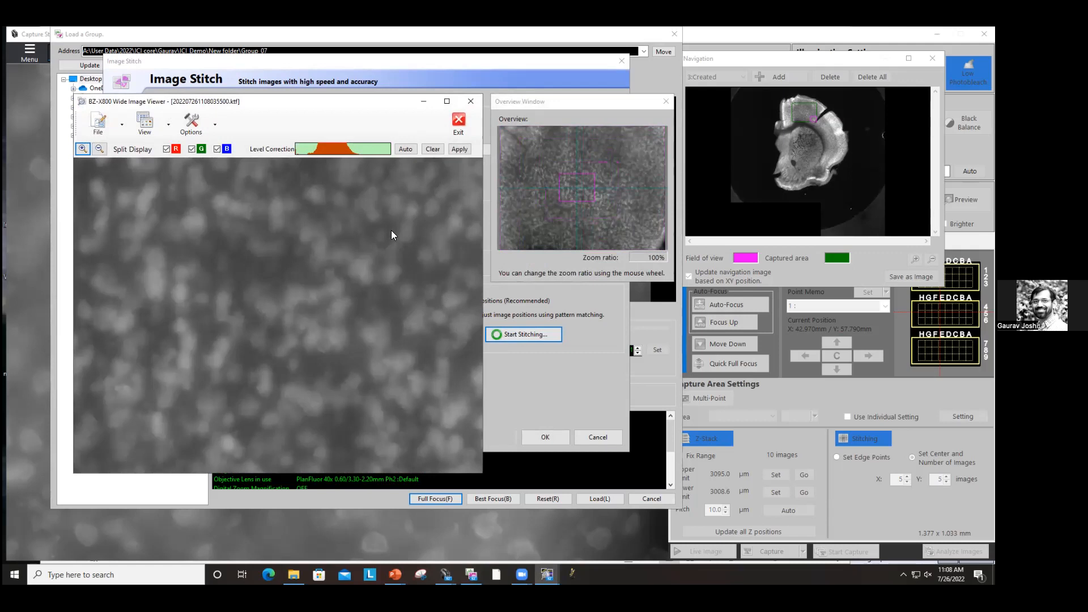
pyautogui.scroll(-1, 392, 231)
pyautogui.moveTo(306, 102); pyautogui.dragTo(883, 95)
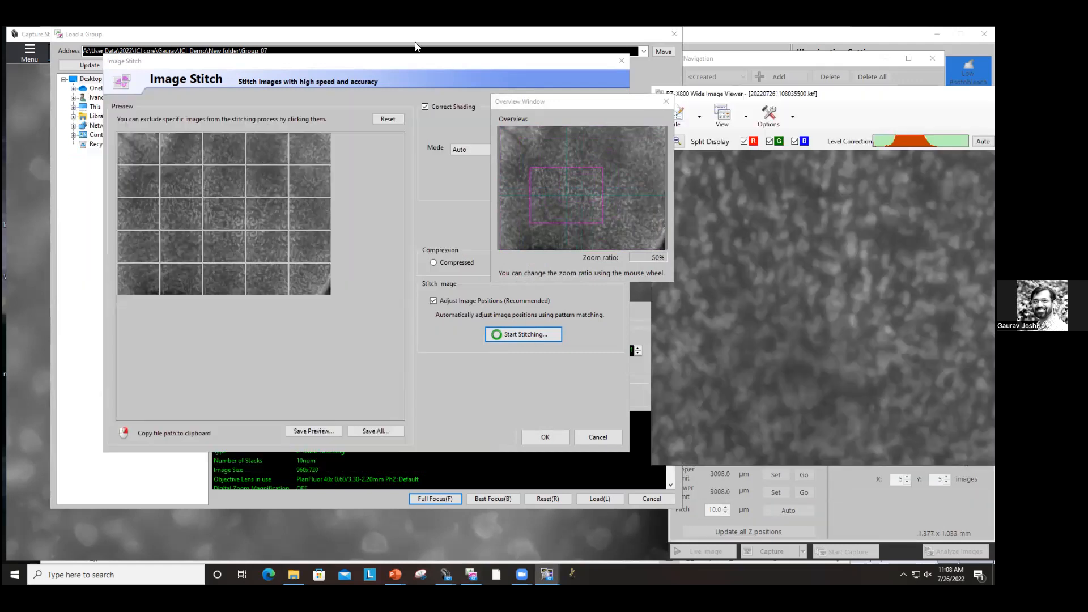
# Step: Cancel Image Stitch and step through the Z-stack slices of the loaded group
pyautogui.click(595, 436)
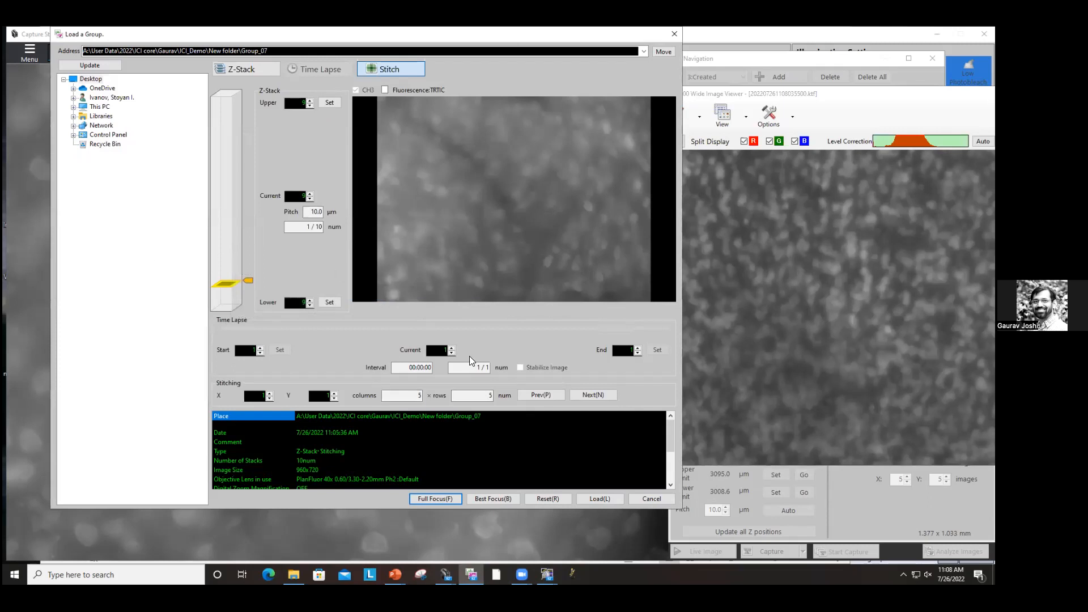
pyautogui.moveTo(248, 281); pyautogui.dragTo(270, 335)
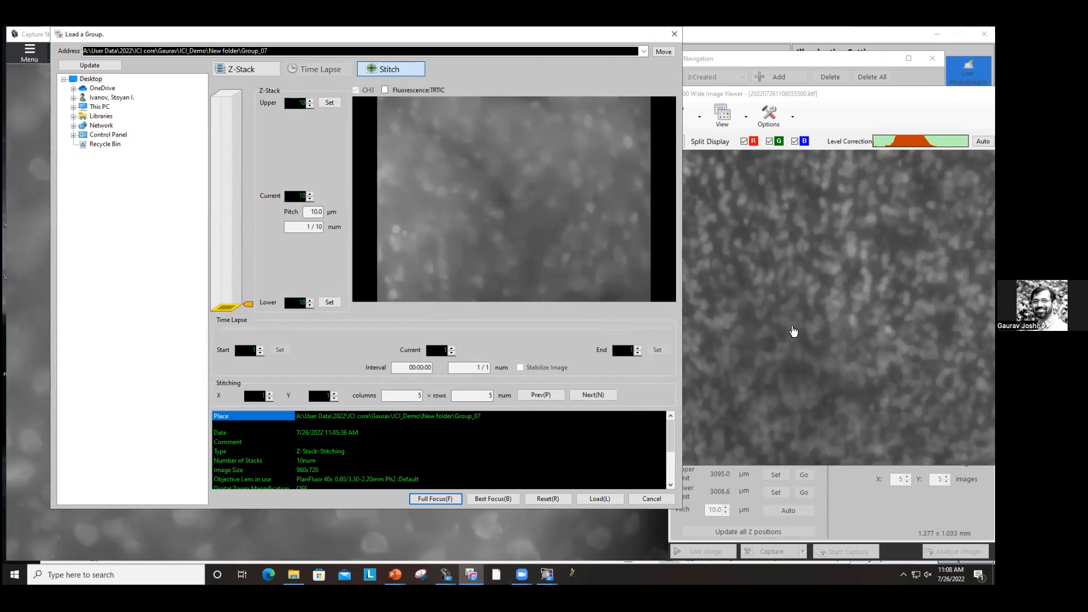
pyautogui.click(793, 331)
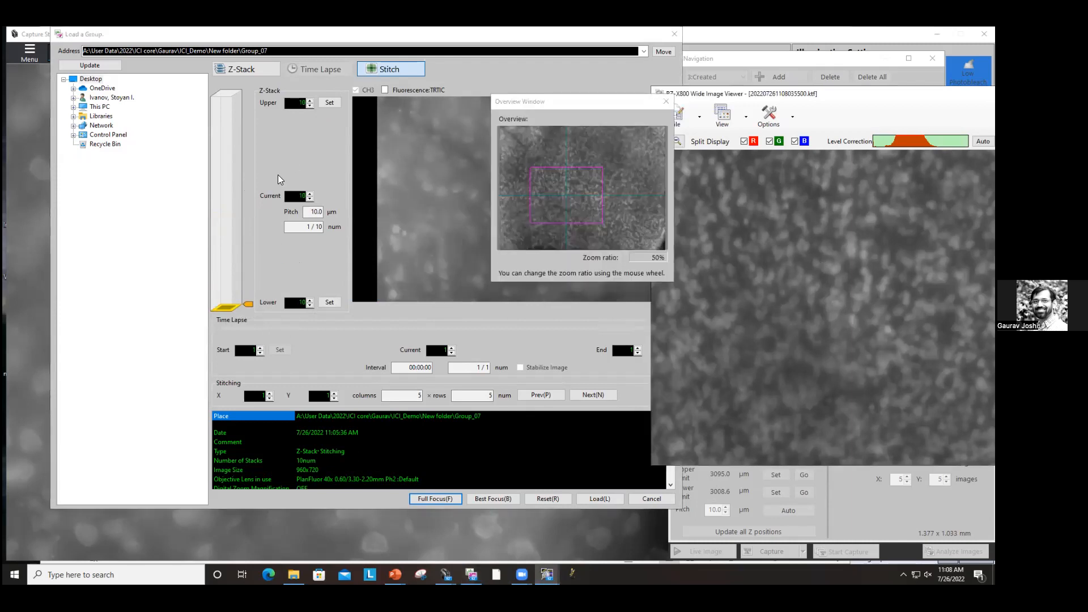
pyautogui.moveTo(249, 304)
pyautogui.mouseDown()
pyautogui.moveTo(297, 150)
pyautogui.moveTo(266, 91)
pyautogui.moveTo(287, 243)
pyautogui.moveTo(266, 309)
pyautogui.mouseUp()
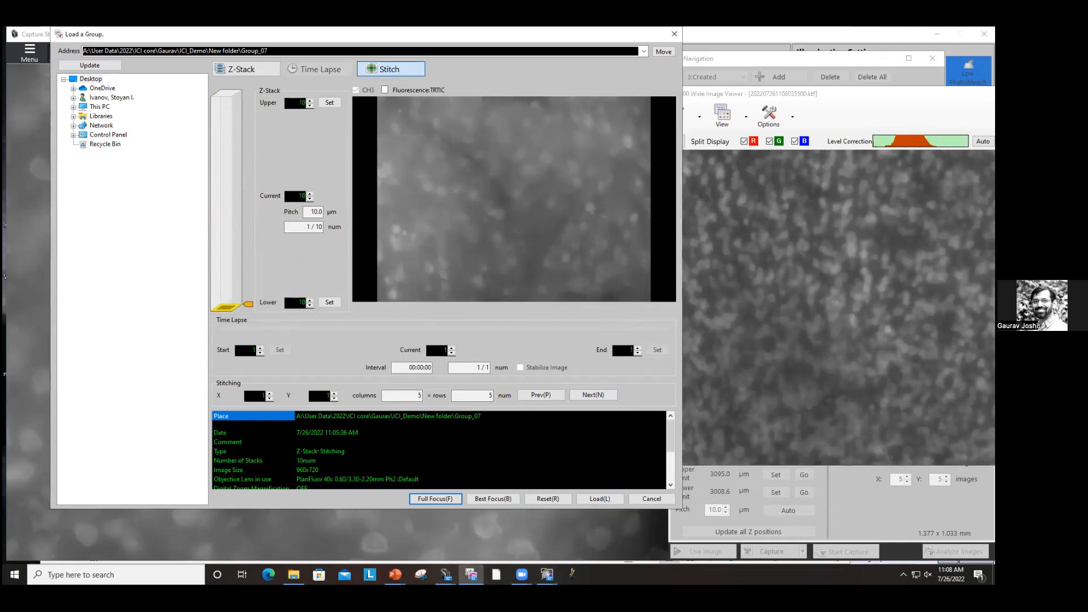
# Step: Move the stitched full-focus viewer aside and export the image at original scale as MaxProjection_constrast TIFF in Group_05
pyautogui.click(747, 335)
pyautogui.moveTo(737, 94); pyautogui.dragTo(220, 119)
pyautogui.click(178, 153)
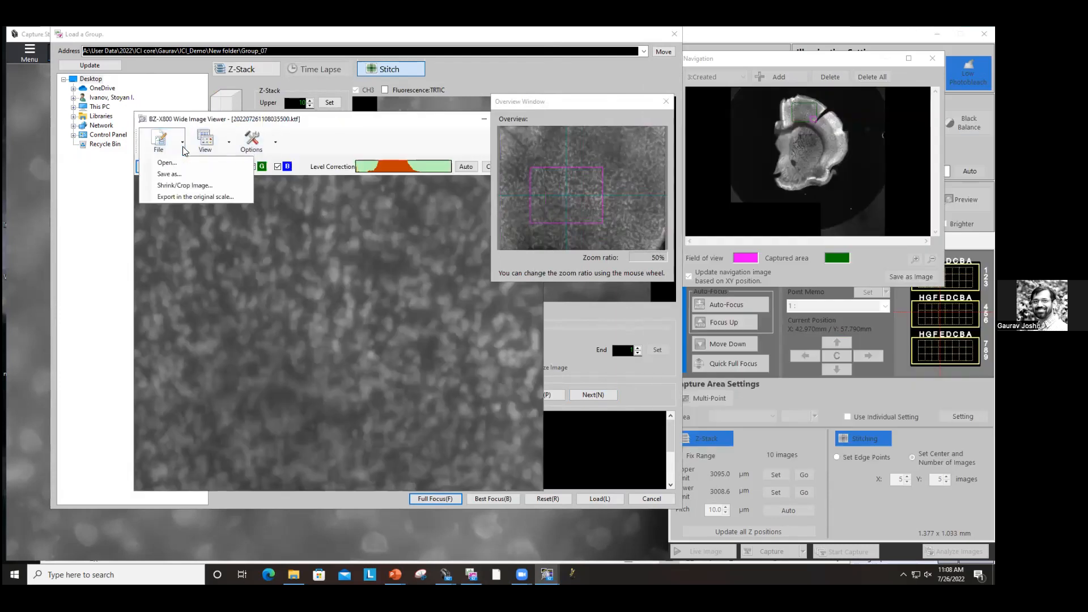
pyautogui.click(182, 201)
pyautogui.click(284, 355)
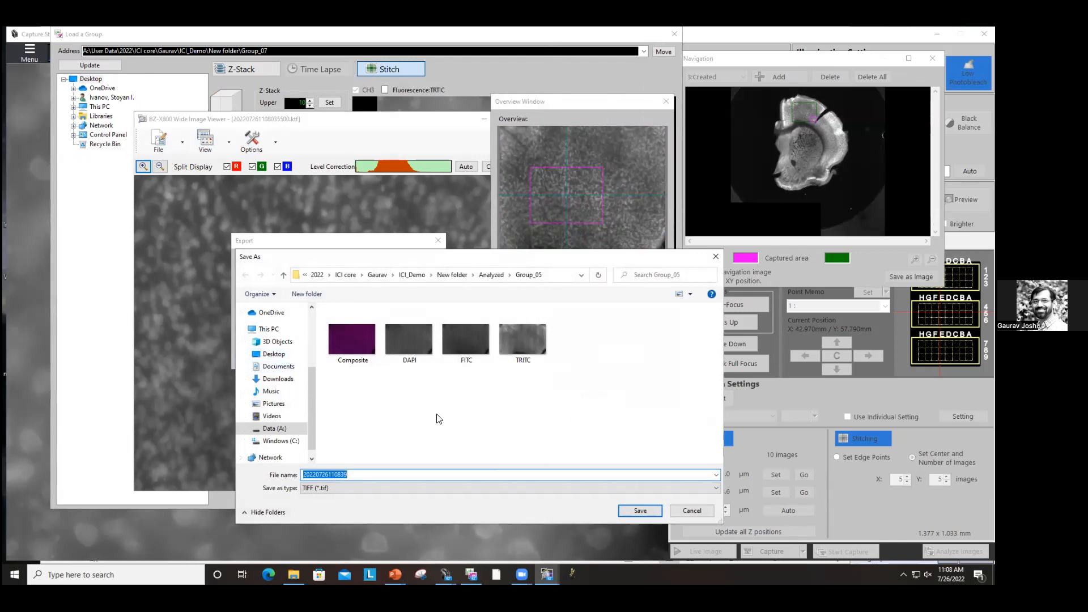
pyautogui.write('MaxProjection_constrast')
pyautogui.press('Return')
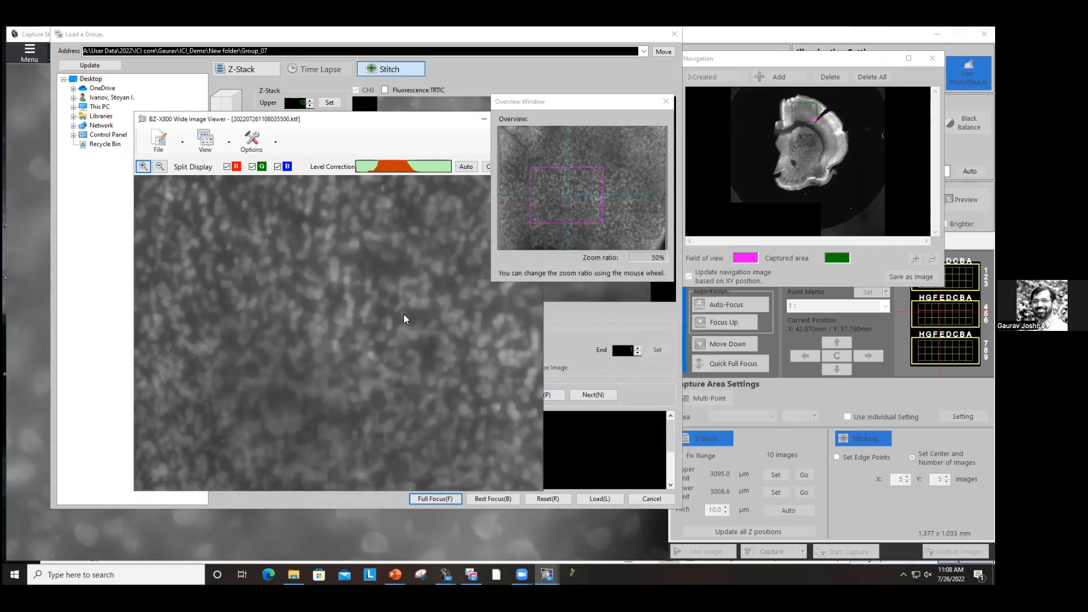
# Step: Exit the wide image viewer, choosing to save the stitched image when asked
pyautogui.moveTo(412, 123); pyautogui.dragTo(319, 194)
pyautogui.click(422, 206)
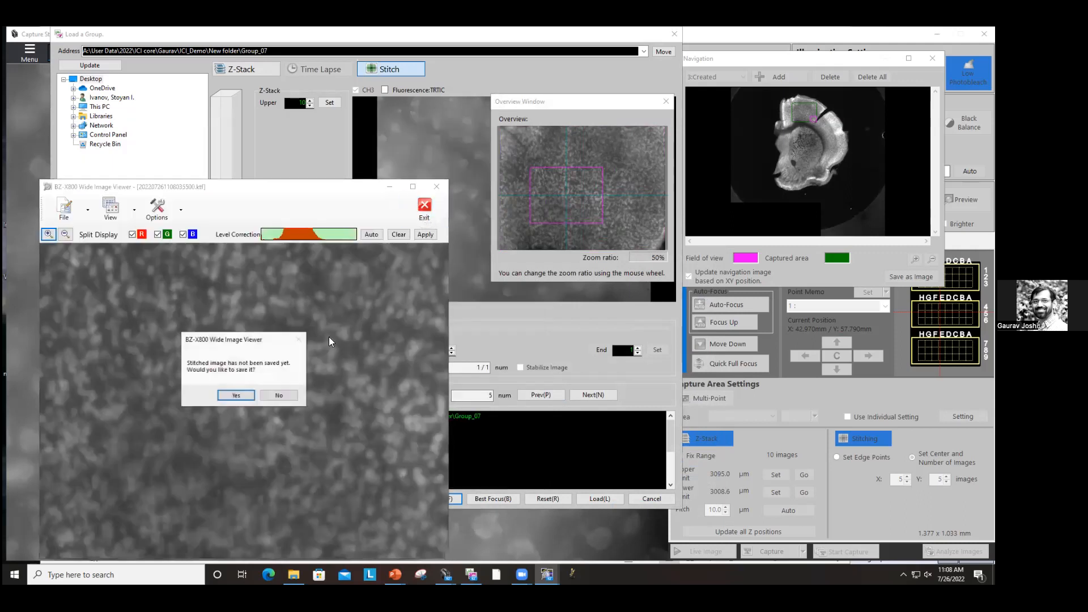
pyautogui.click(234, 393)
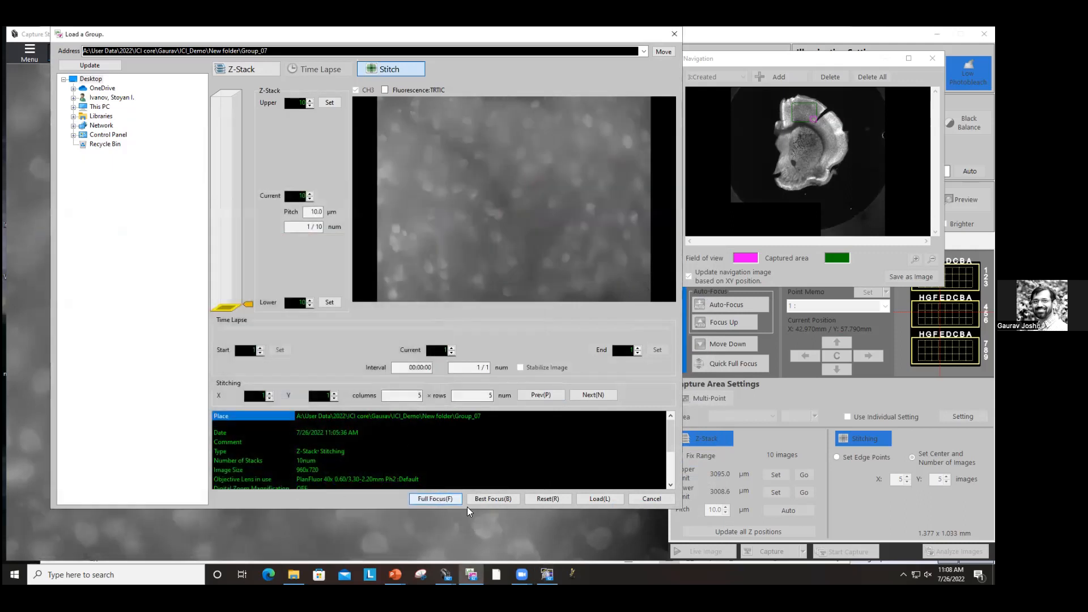
# Step: Run Full Focus with Sectioning Image and stitch the 5×5 tiles uncompressed
pyautogui.click(448, 499)
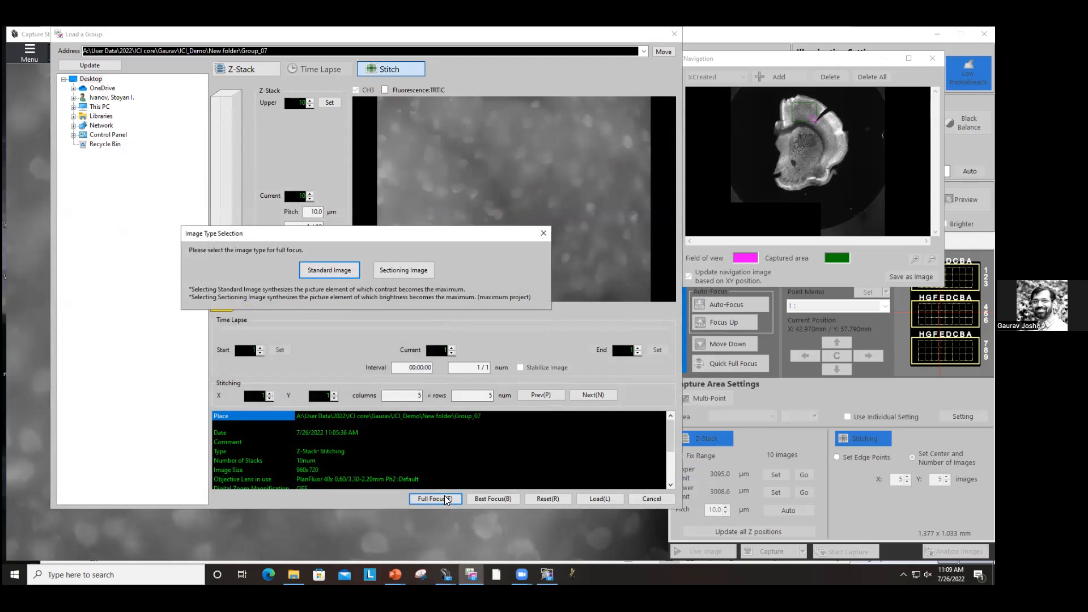
pyautogui.click(407, 270)
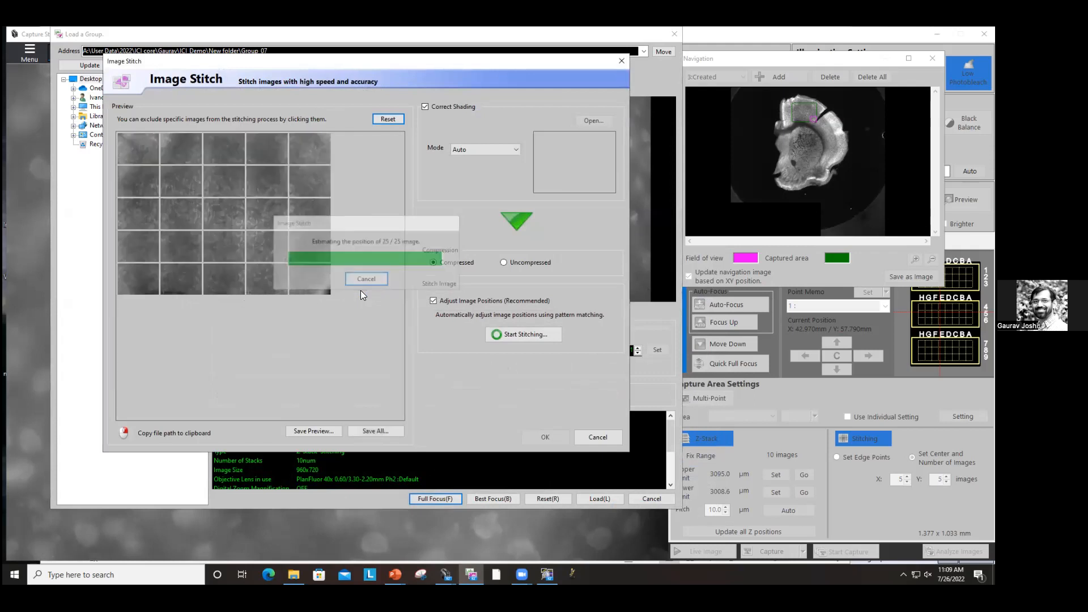
pyautogui.click(513, 263)
pyautogui.click(502, 336)
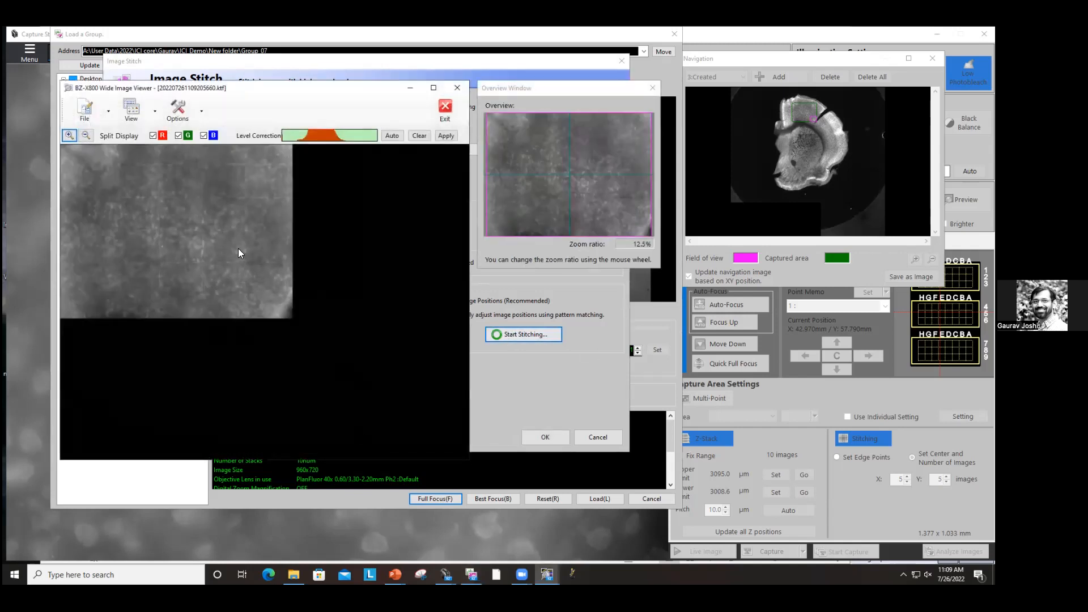
# Step: Export the stitched sectioning image at original scale as MaxProjection
pyautogui.click(108, 111)
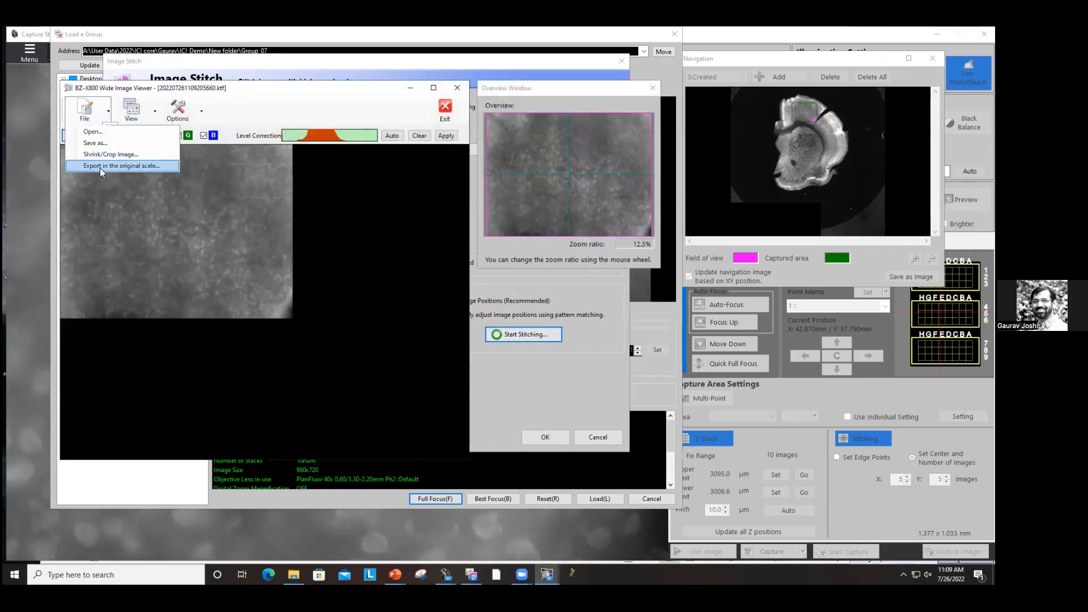
pyautogui.click(104, 165)
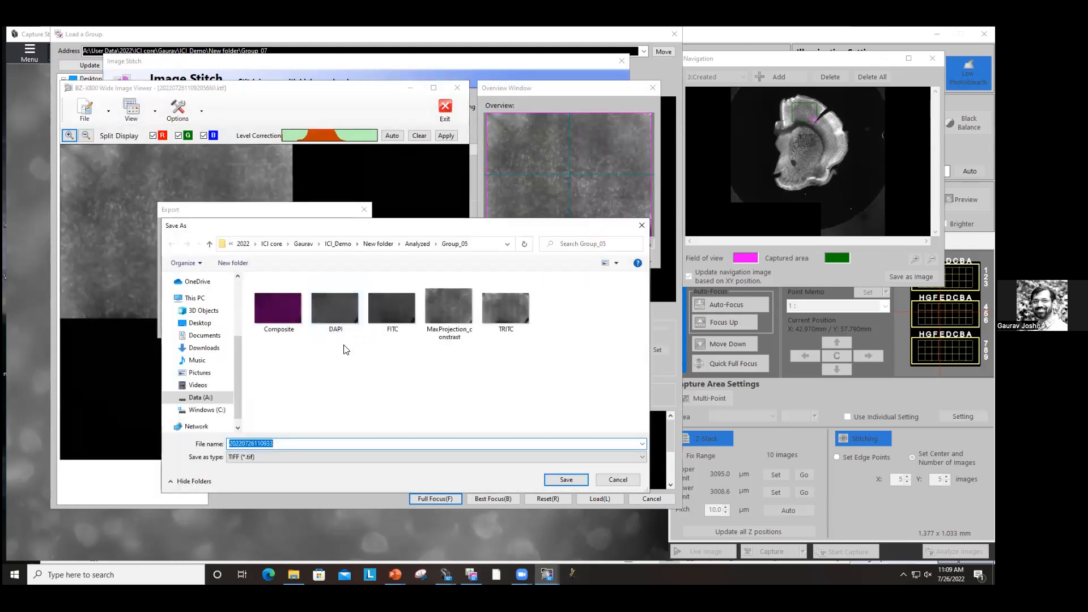
pyautogui.write('MaxPr')
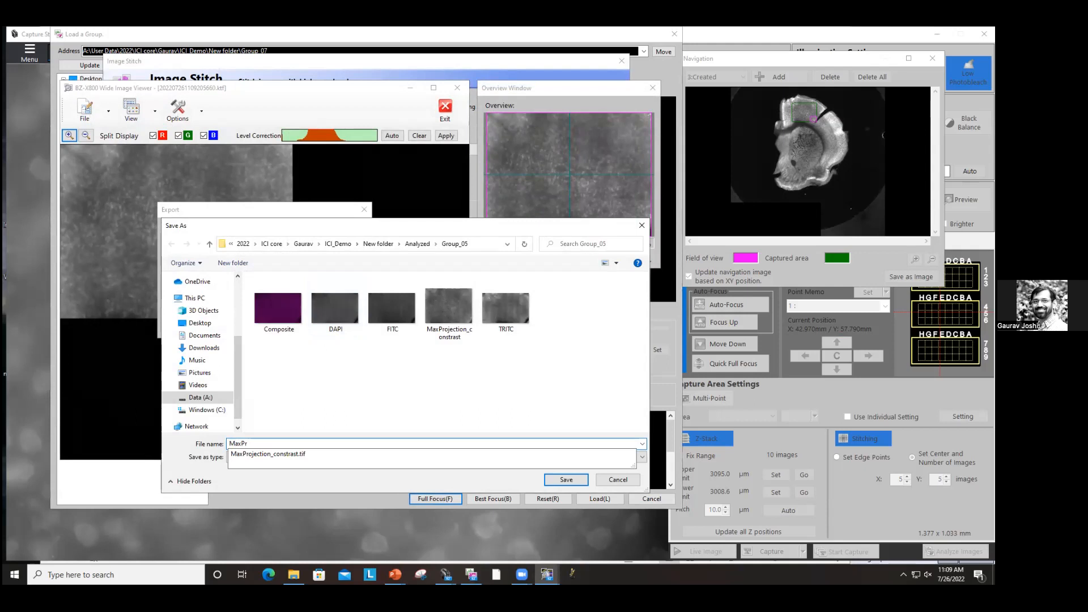
pyautogui.write('ojection')
pyautogui.click(558, 480)
# Step: Exit the wide image viewer and cancel Image Stitch to return to the group loader
pyautogui.click(437, 108)
pyautogui.click(299, 295)
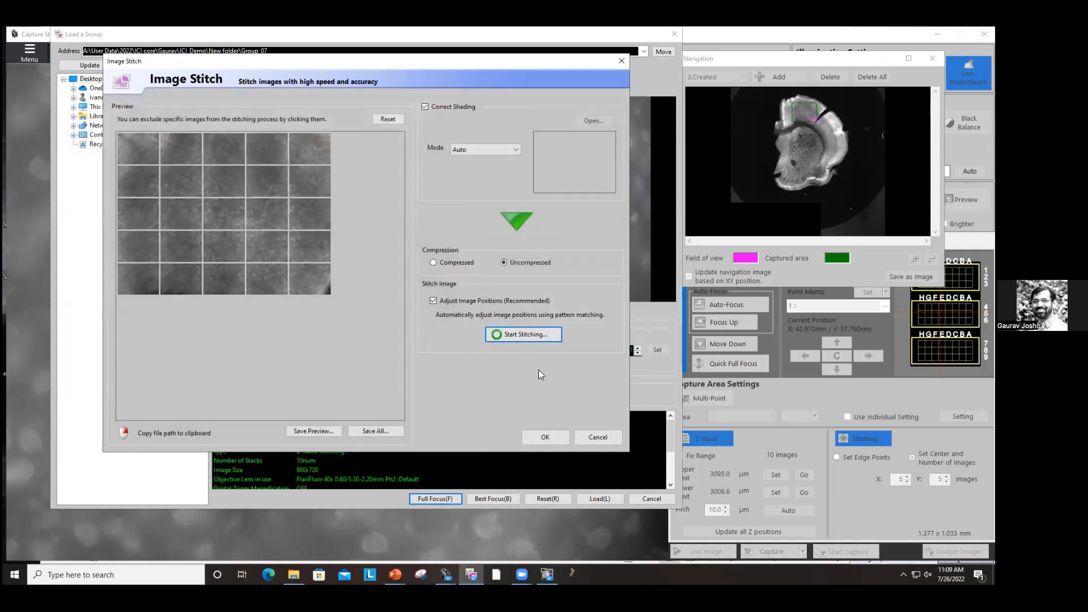
pyautogui.click(592, 440)
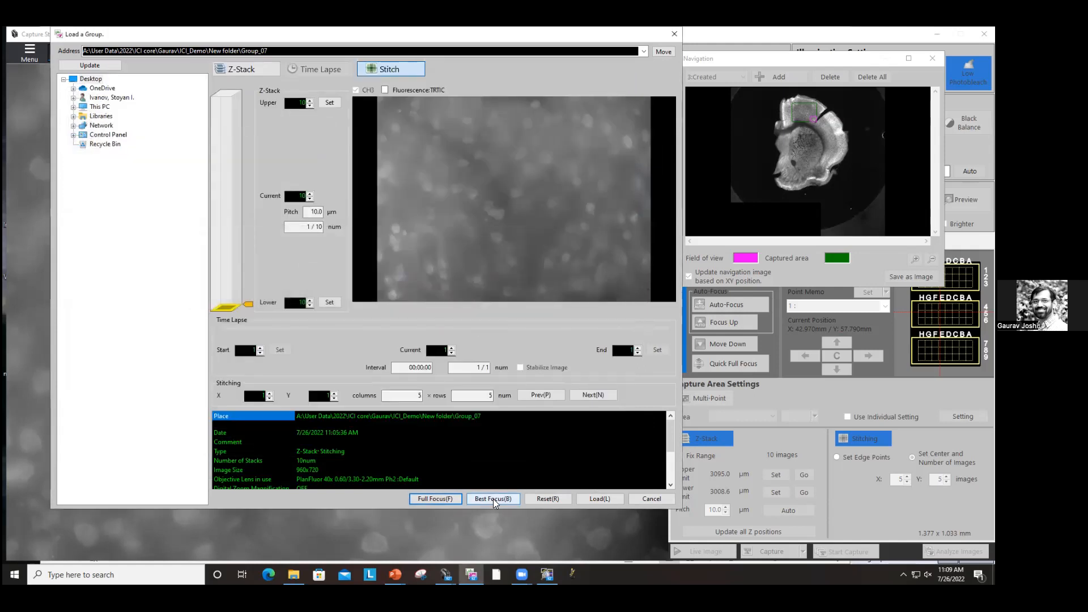
# Step: Run Best Focus and stitch the tiles uncompressed
pyautogui.click(493, 499)
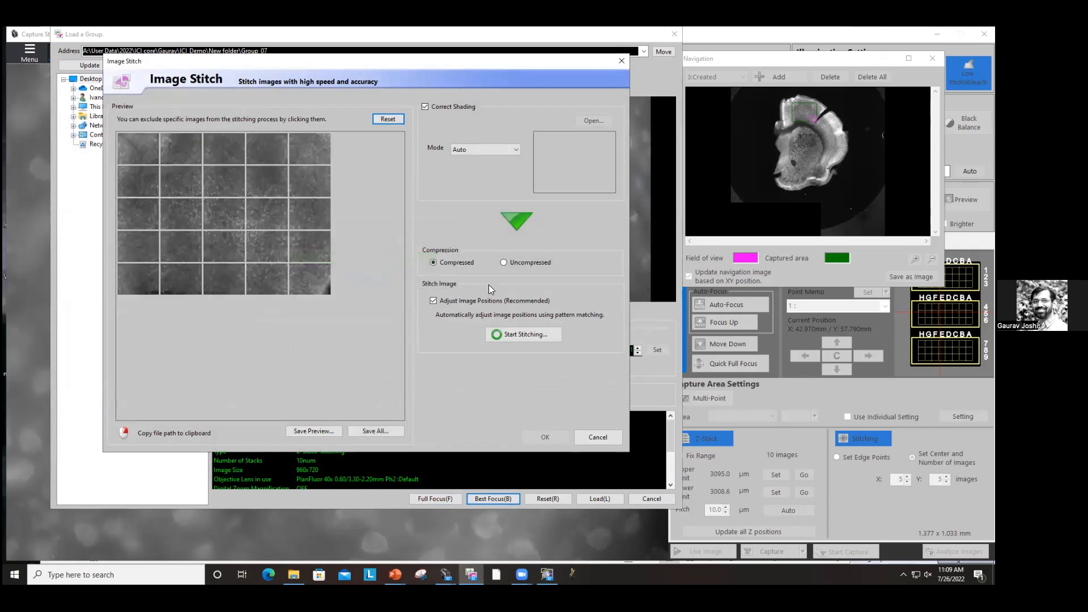
pyautogui.click(525, 264)
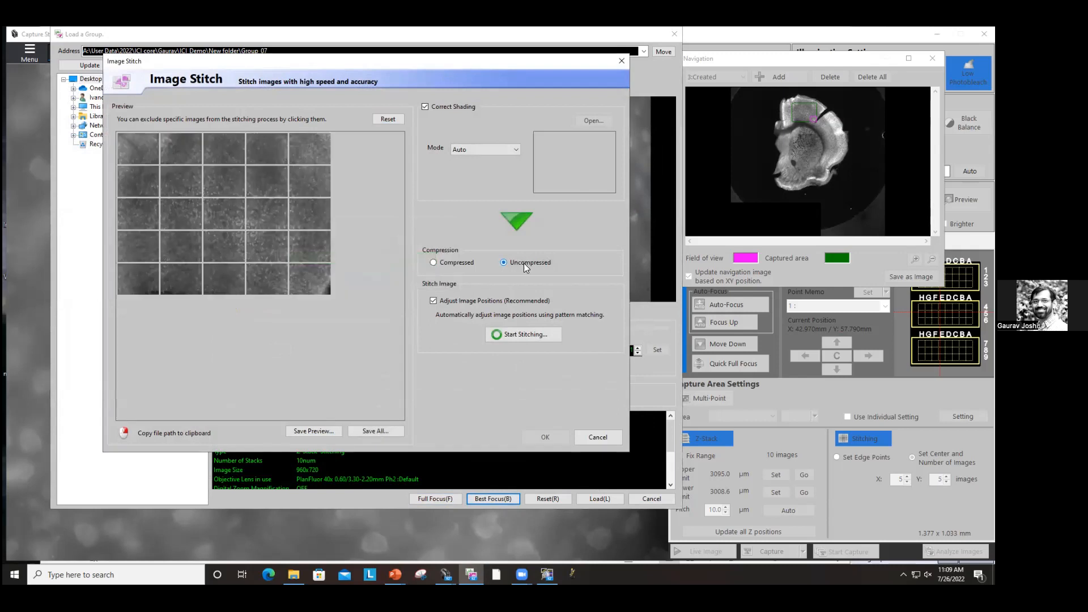
pyautogui.click(531, 335)
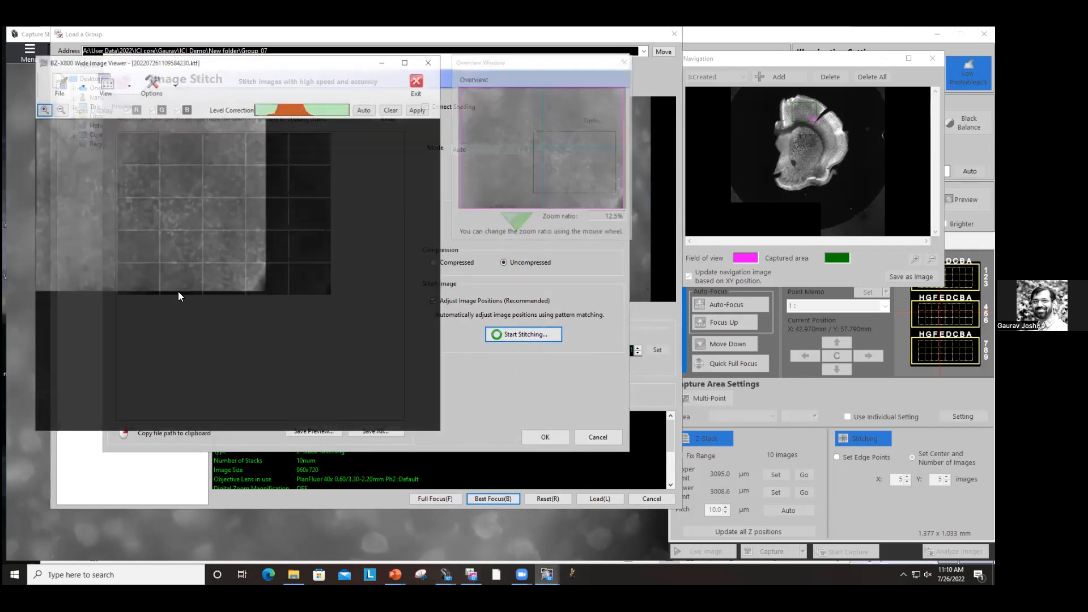
# Step: Export the stitched best-focus image at original scale as BestFocus in Group_05
pyautogui.scroll(-3, 93, 154)
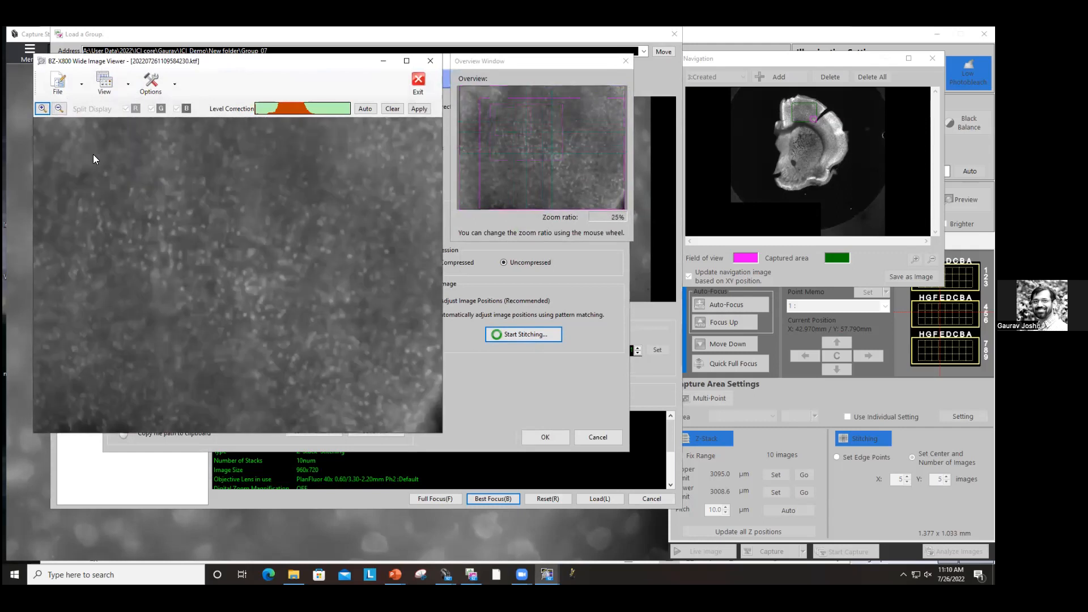
pyautogui.click(82, 87)
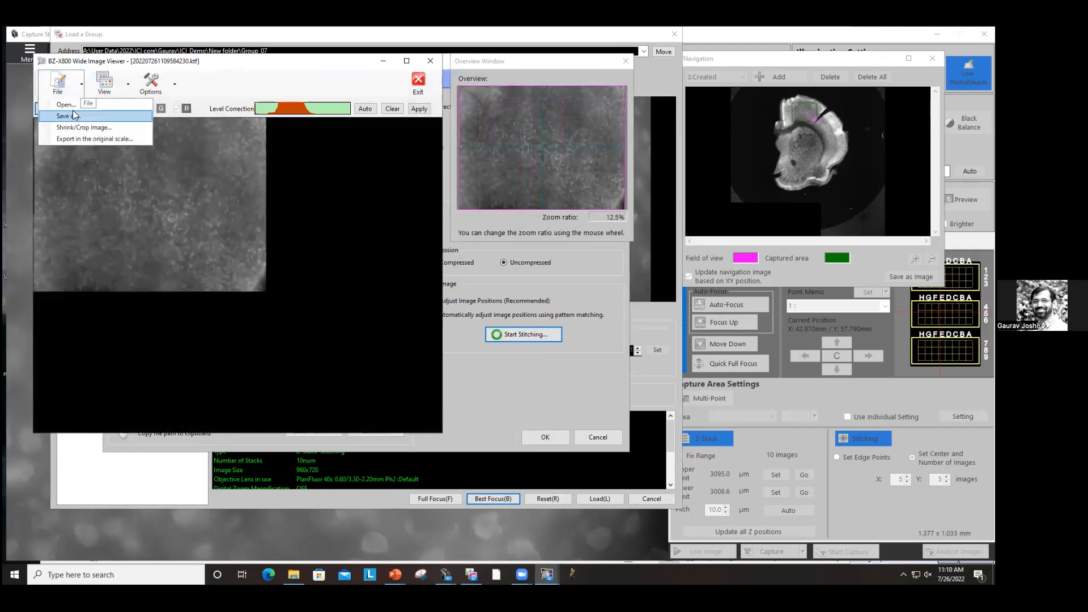
pyautogui.click(76, 133)
pyautogui.click(175, 297)
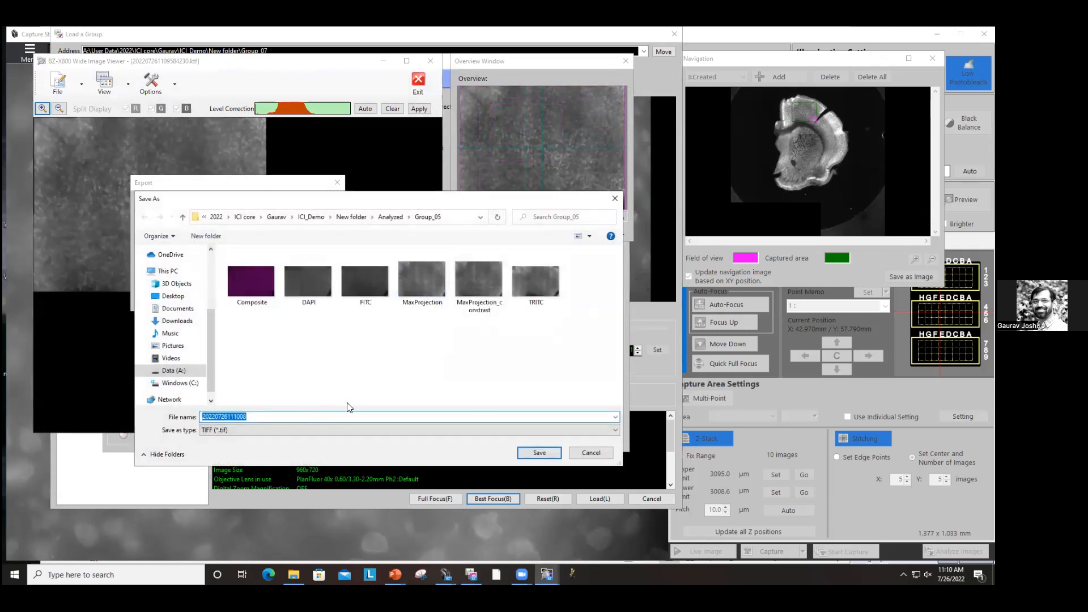
pyautogui.write('BestFocus')
pyautogui.press('Return')
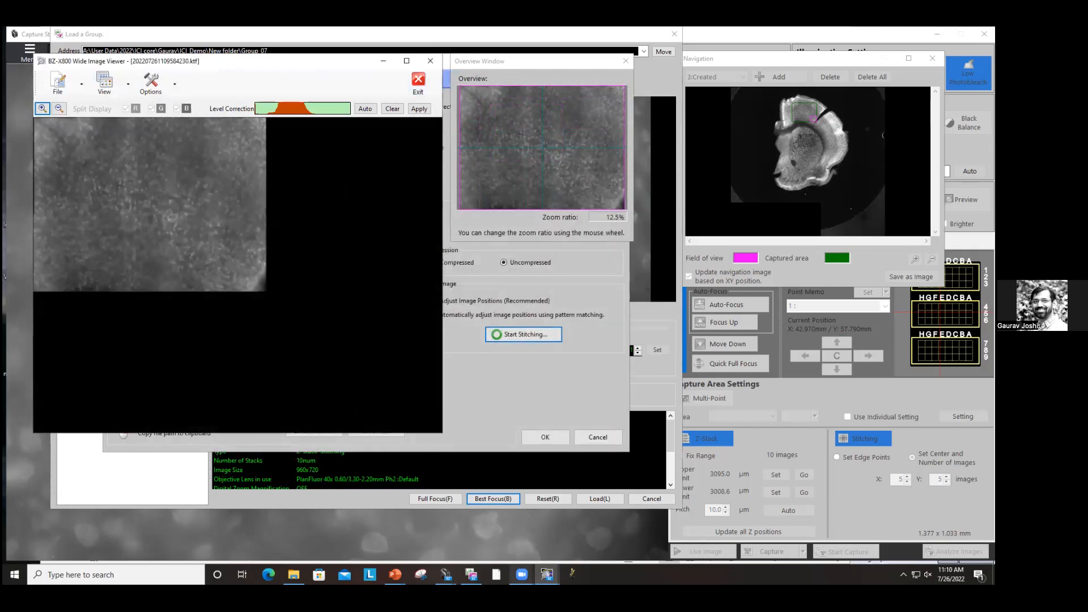
# Step: Open the Group_05 folder and load MaxProjection and MaxProjection_constrast into Fiji
pyautogui.click(294, 575)
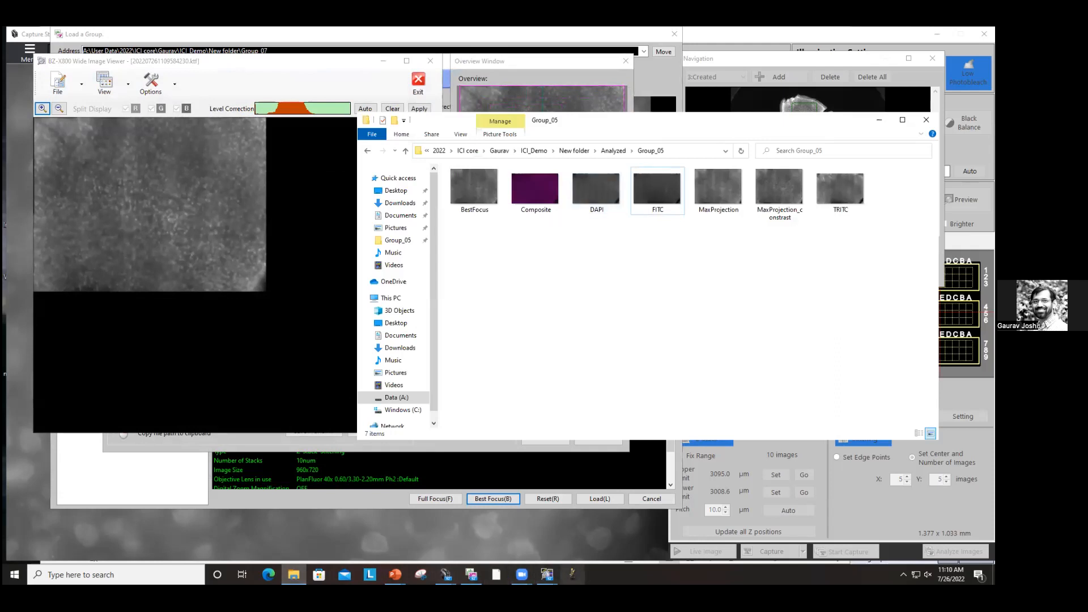
pyautogui.click(572, 575)
pyautogui.click(721, 193)
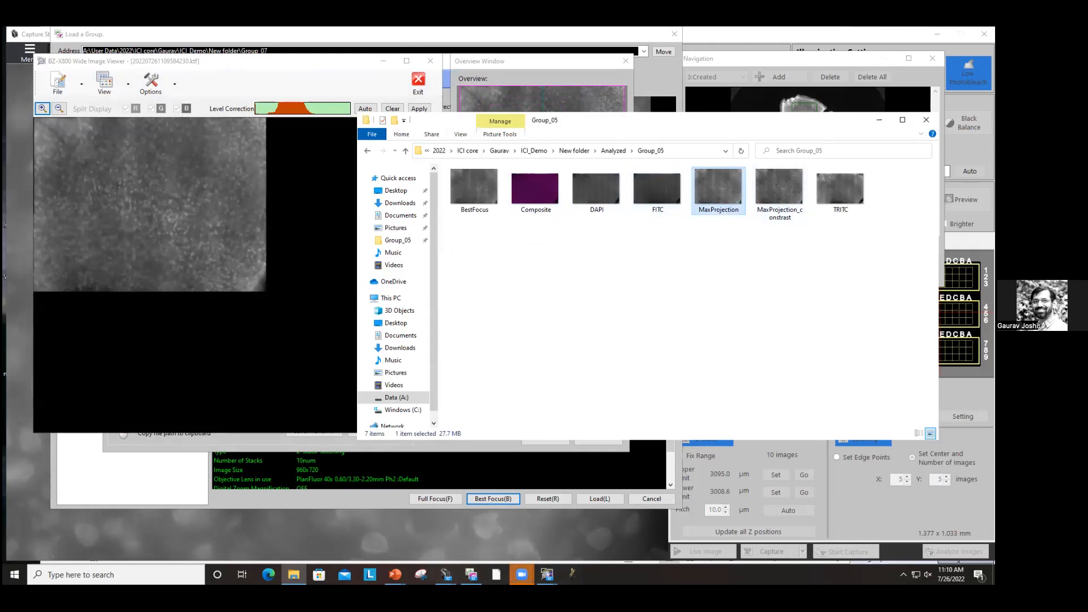
pyautogui.moveTo(677, 70); pyautogui.dragTo(103, 87)
pyautogui.click(713, 203)
pyautogui.keyDown('ctrl'); pyautogui.click(778, 194); pyautogui.keyUp('ctrl')
pyautogui.moveTo(709, 190); pyautogui.dragTo(241, 110)
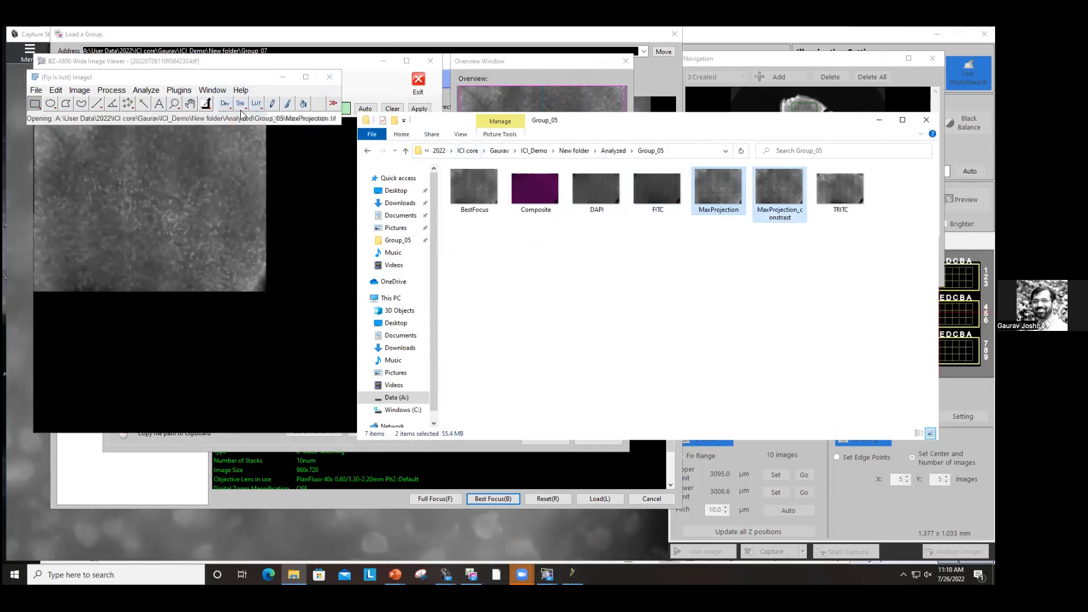
# Step: Arrange the MaxProjection and MaxProjection_constrast image windows side by side to compare them
pyautogui.moveTo(264, 152); pyautogui.dragTo(739, 154)
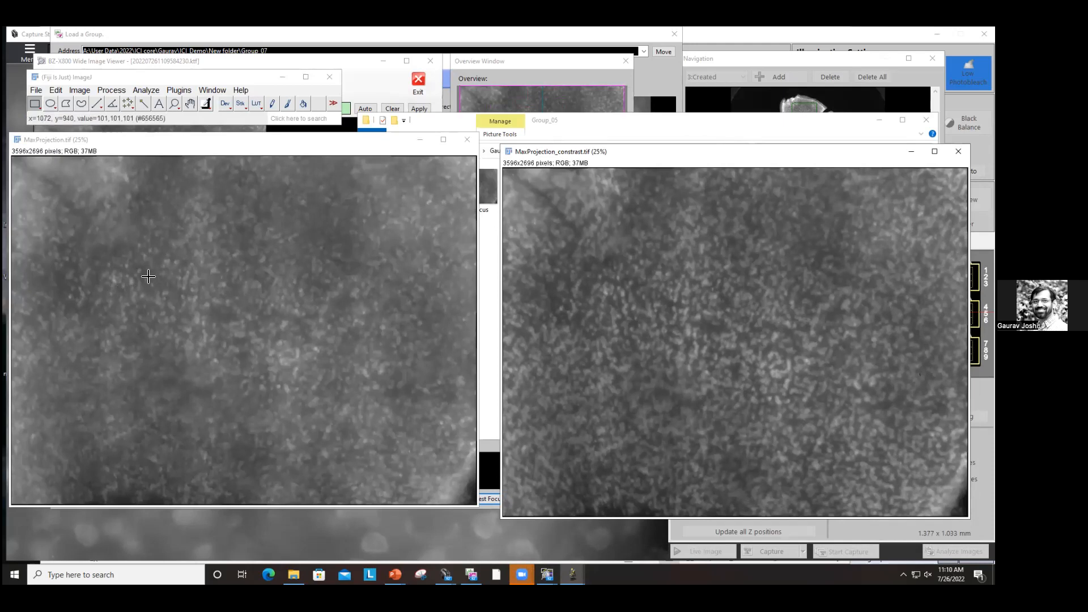
pyautogui.click(149, 232)
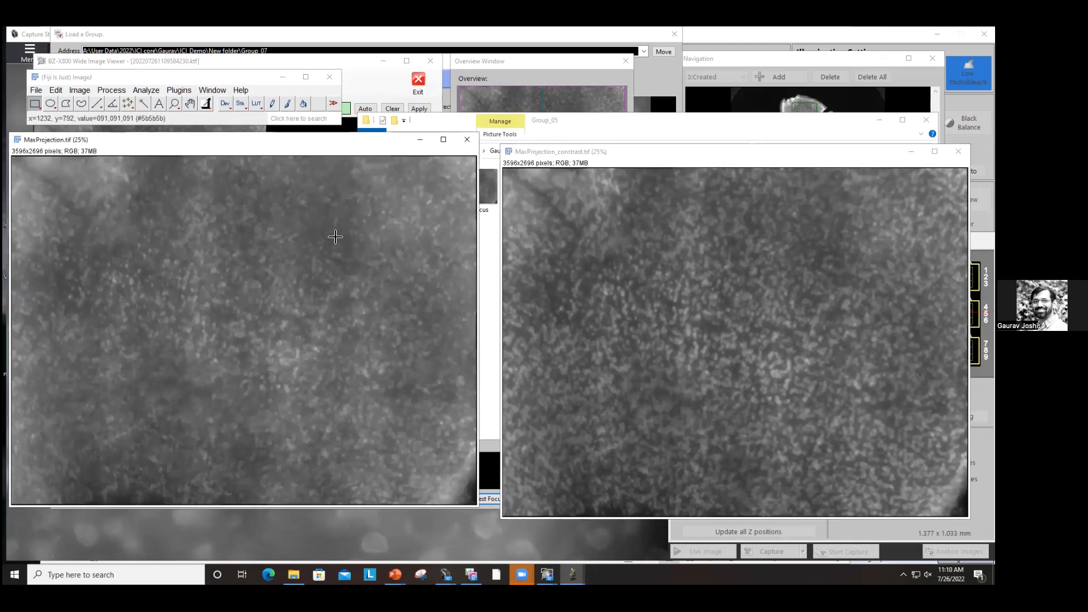
pyautogui.moveTo(591, 155); pyautogui.dragTo(583, 141)
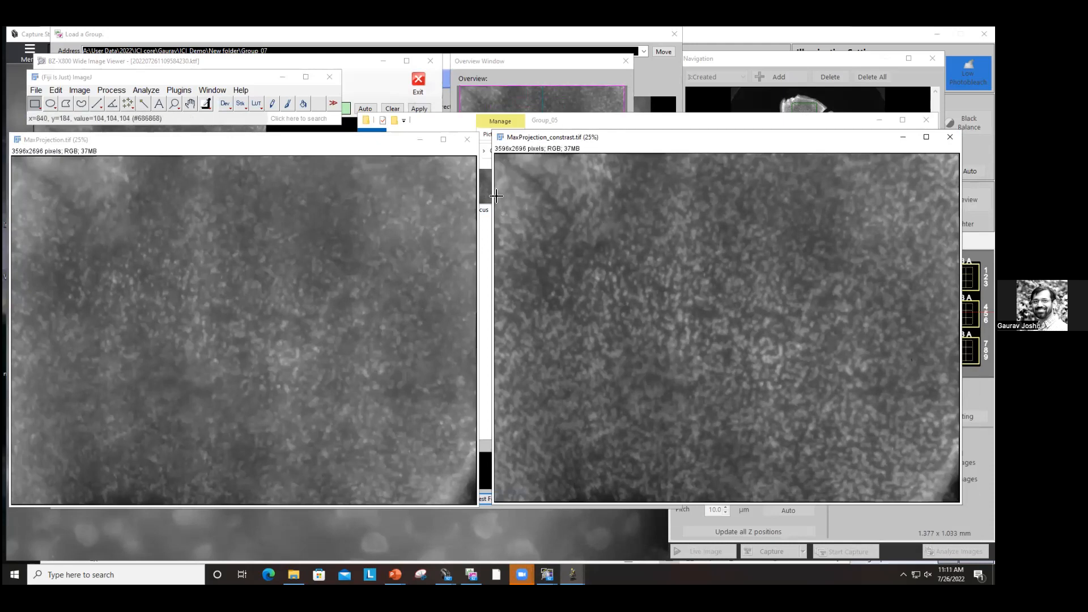
pyautogui.click(148, 253)
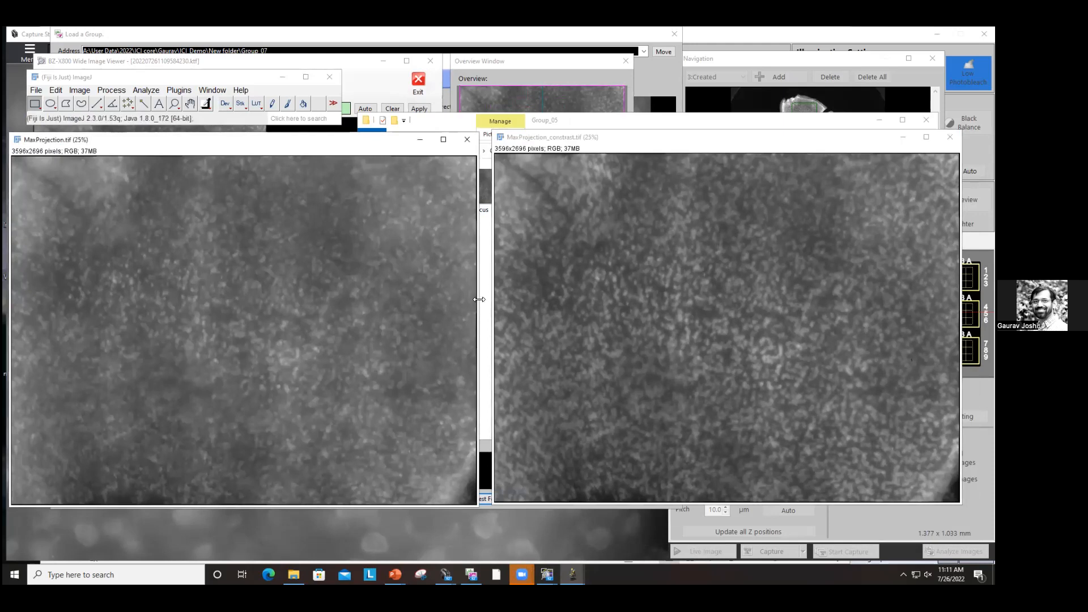
pyautogui.click(520, 299)
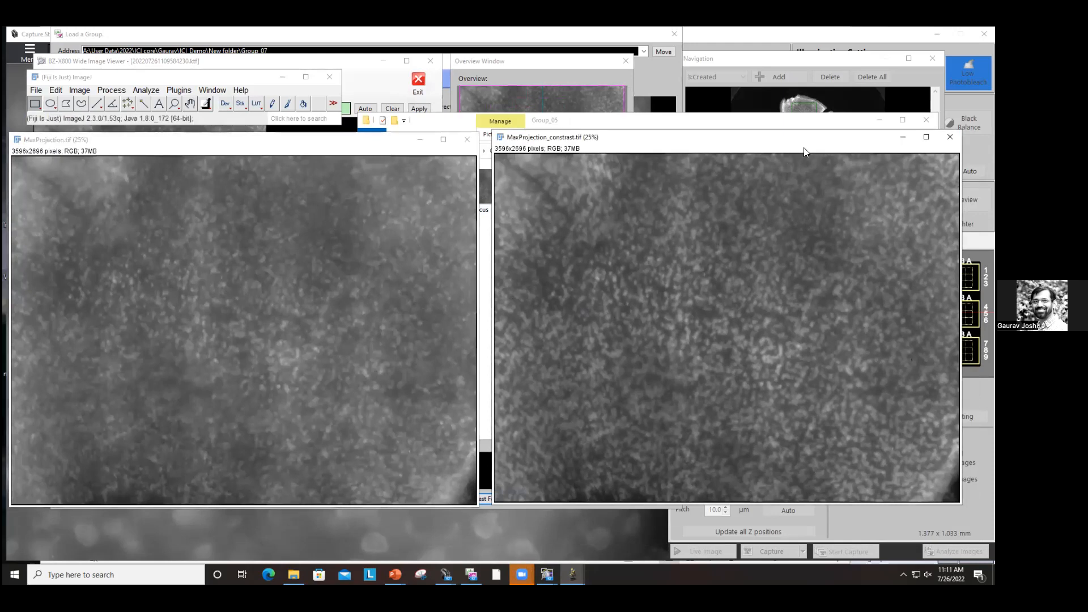
pyautogui.moveTo(676, 138); pyautogui.dragTo(178, 169)
# Step: Open BestFocus.tif in Fiji and place it beside MaxProjection_constrast
pyautogui.click(582, 239)
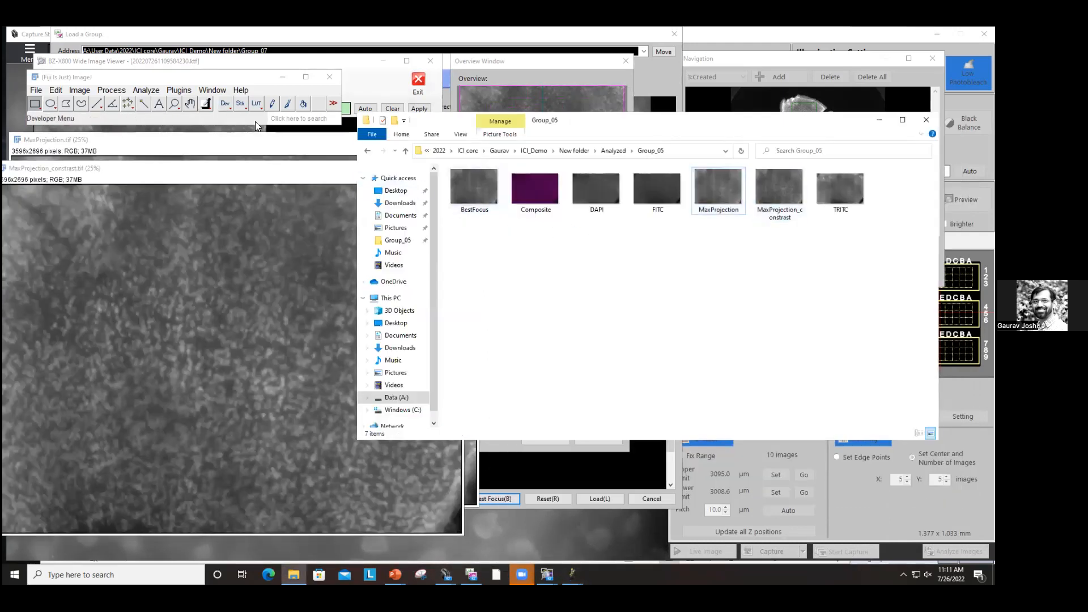
pyautogui.click(450, 184)
pyautogui.moveTo(228, 123); pyautogui.dragTo(227, 119)
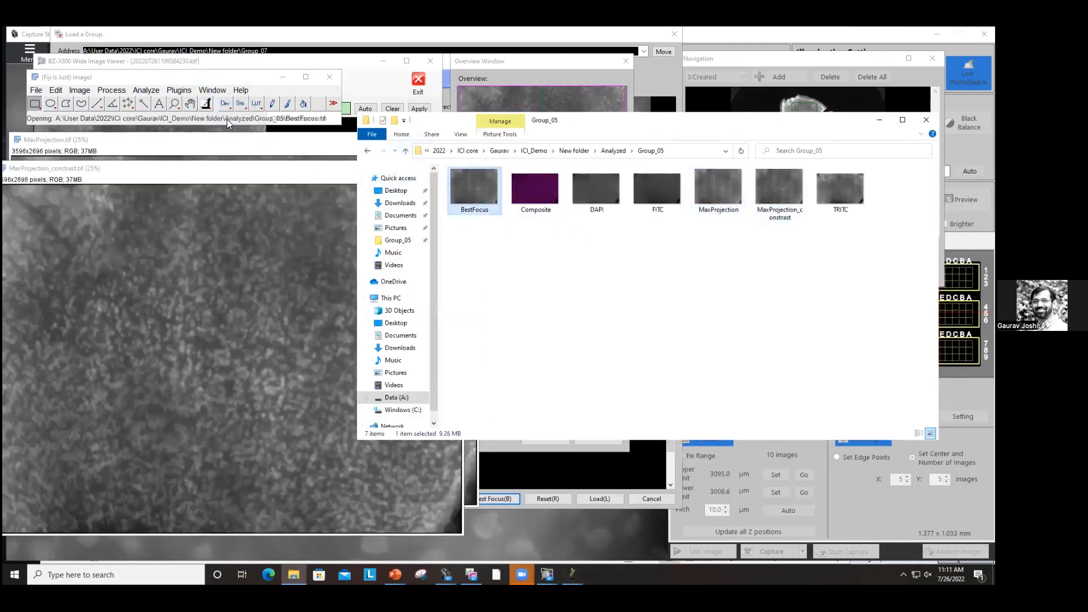
pyautogui.moveTo(216, 158); pyautogui.dragTo(710, 162)
pyautogui.moveTo(297, 171); pyautogui.dragTo(324, 143)
pyautogui.click(276, 359)
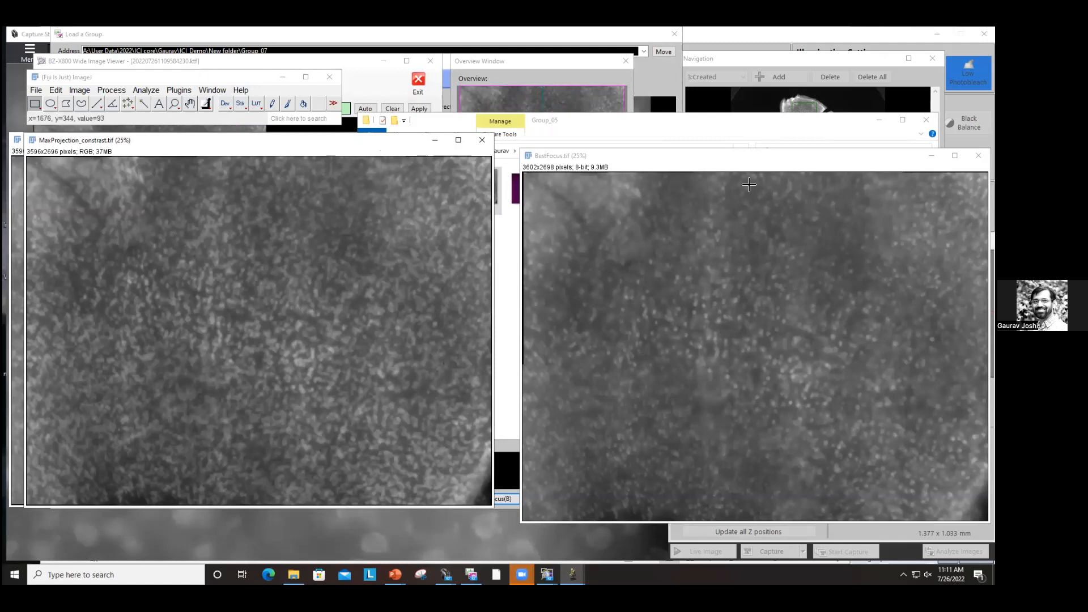
pyautogui.moveTo(750, 162); pyautogui.dragTo(742, 146)
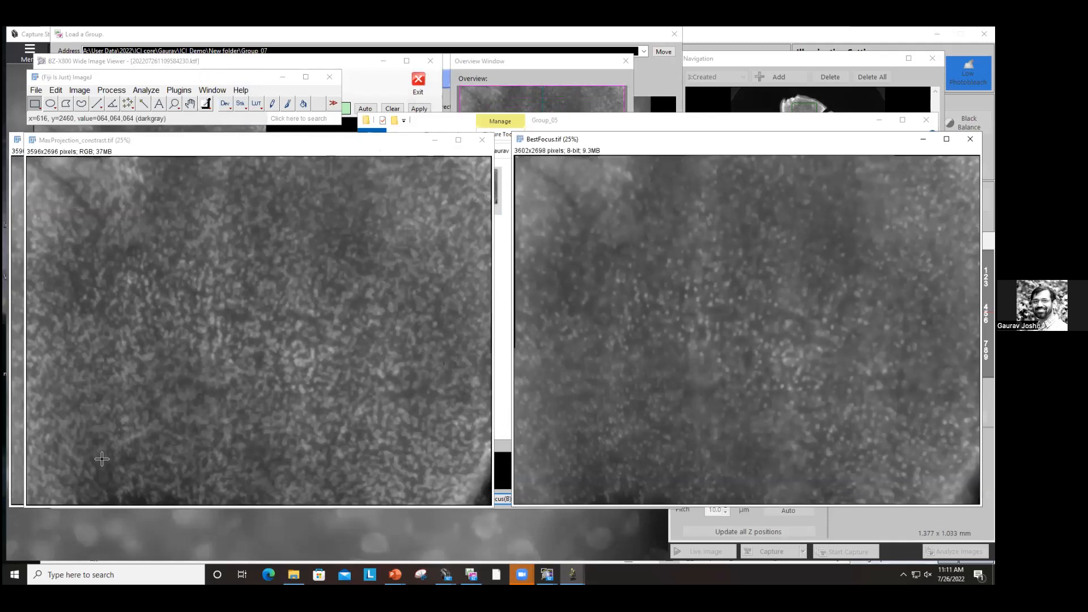
# Step: Draw a rectangular selection near the lower-left corner of MaxProjection_constrast and add it to the ROI Manager, applying it to BestFocus
pyautogui.click(85, 448)
pyautogui.moveTo(51, 439)
pyautogui.mouseDown()
pyautogui.moveTo(112, 492)
pyautogui.moveTo(76, 467)
pyautogui.mouseUp()
pyautogui.press('t')
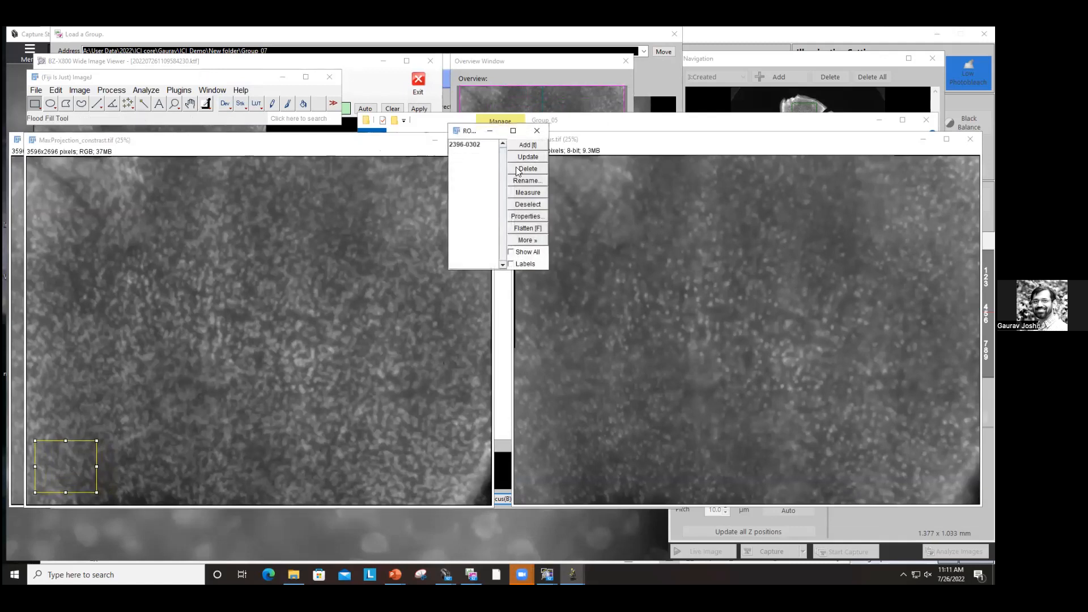
pyautogui.click(468, 145)
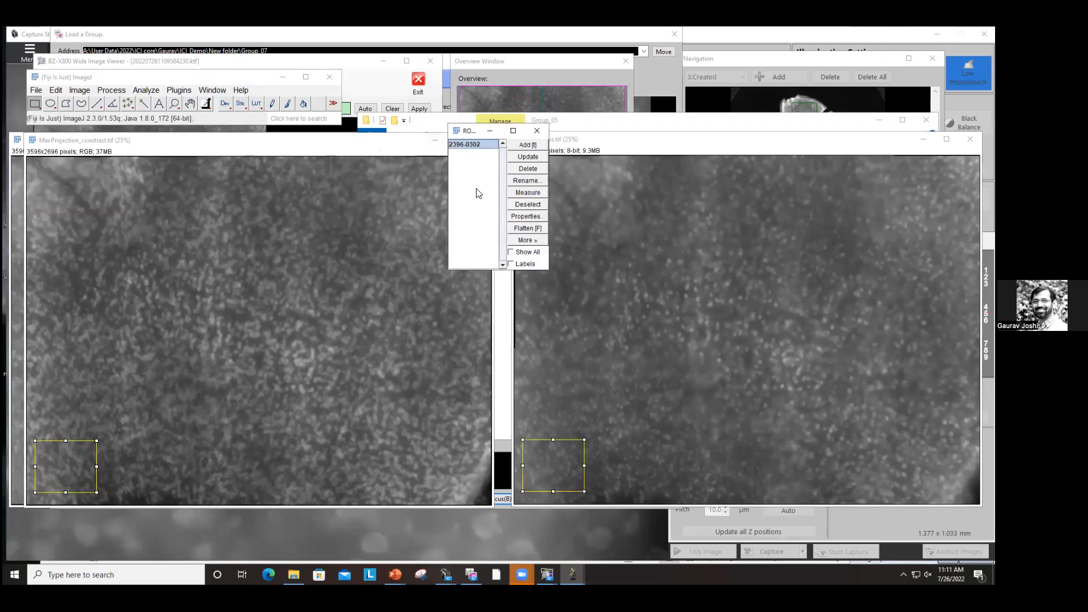
pyautogui.click(73, 467)
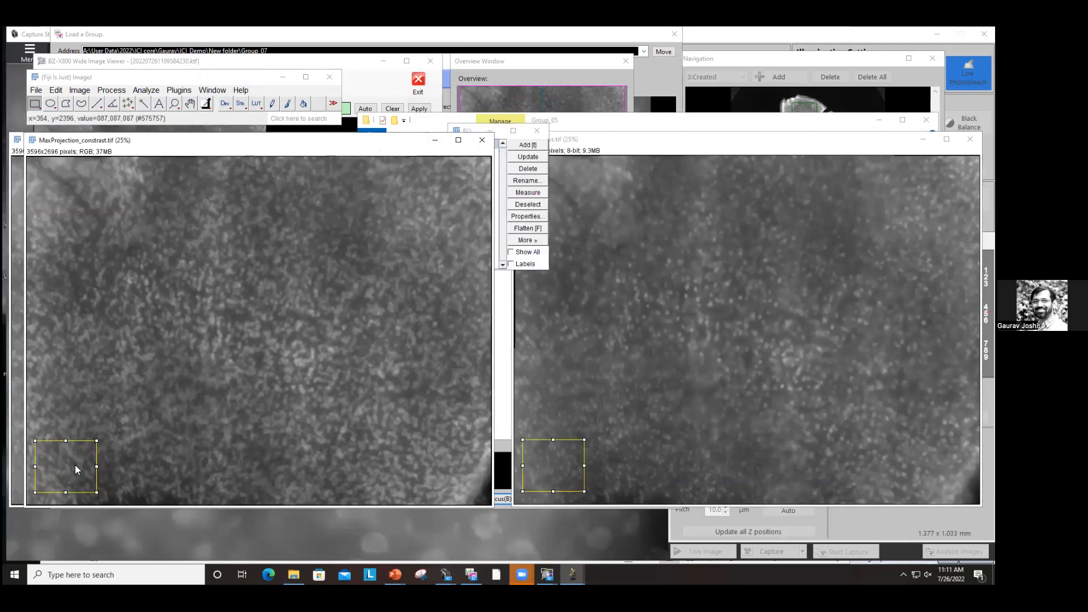
# Step: Zoom into the selected region on both MaxProjection_constrast and BestFocus to compare their detail
pyautogui.scroll(5, 80, 466)
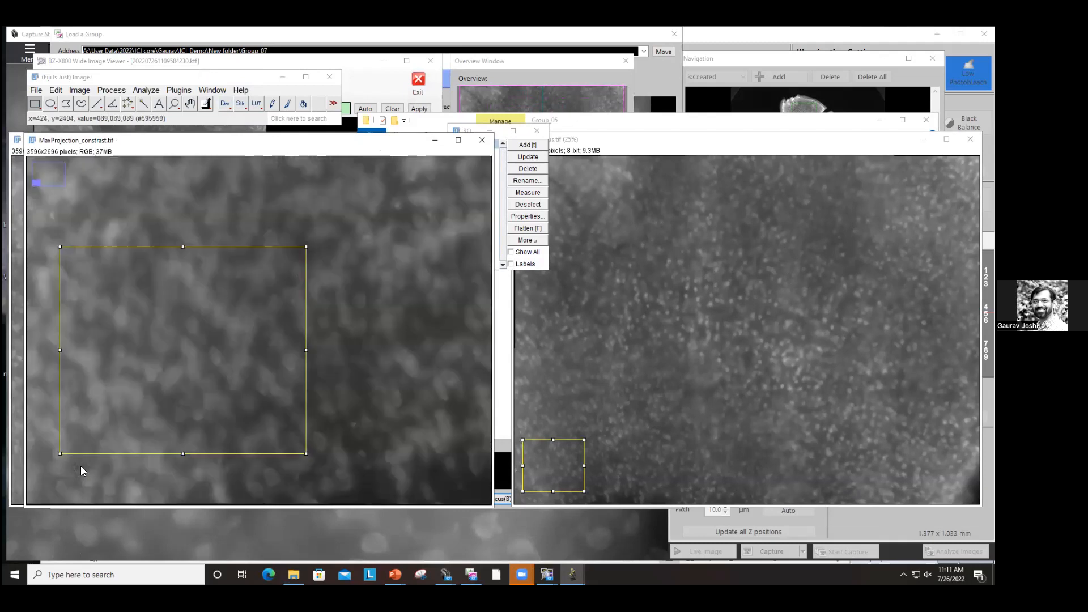
pyautogui.click(565, 464)
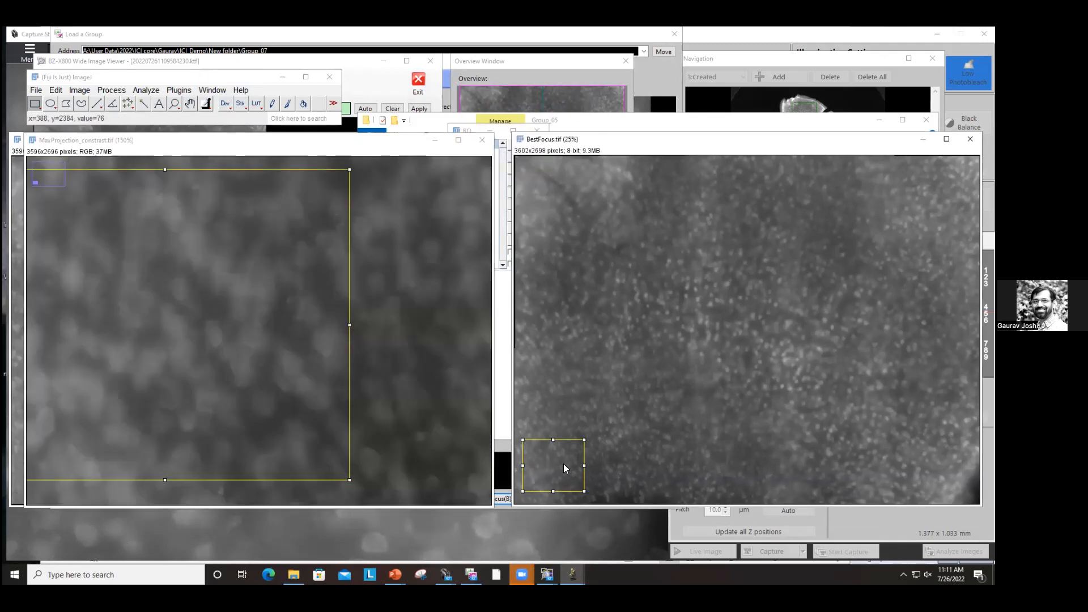
pyautogui.scroll(6, 561, 463)
pyautogui.scroll(1, 560, 466)
pyautogui.scroll(-1, 560, 466)
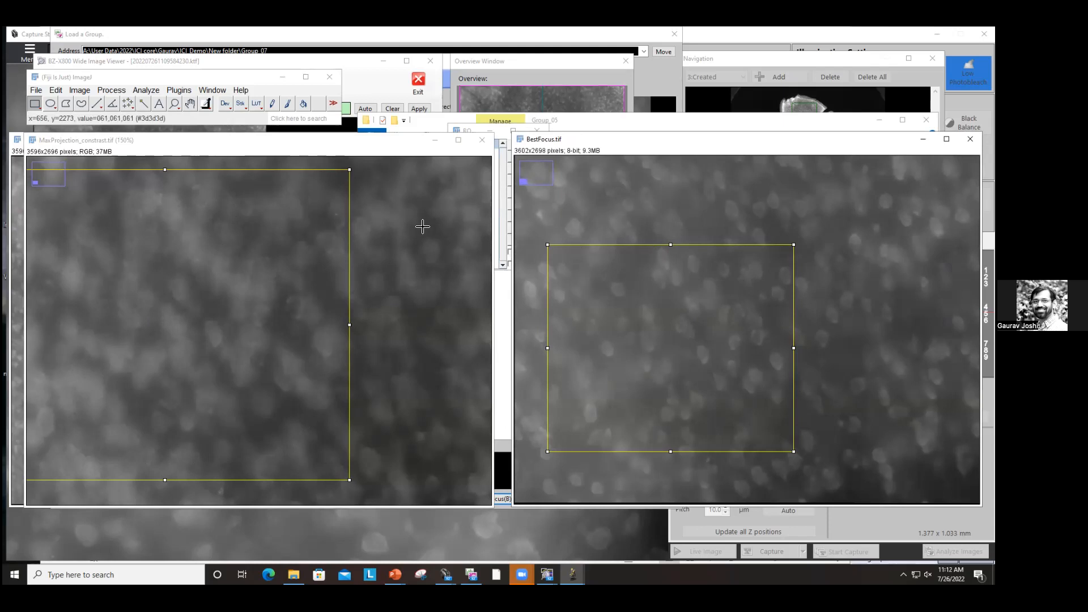
# Step: Close the MaxProjection_constrast, BestFocus, MaxProjection and ROI Manager windows and switch back to the presentation slides
pyautogui.click(482, 142)
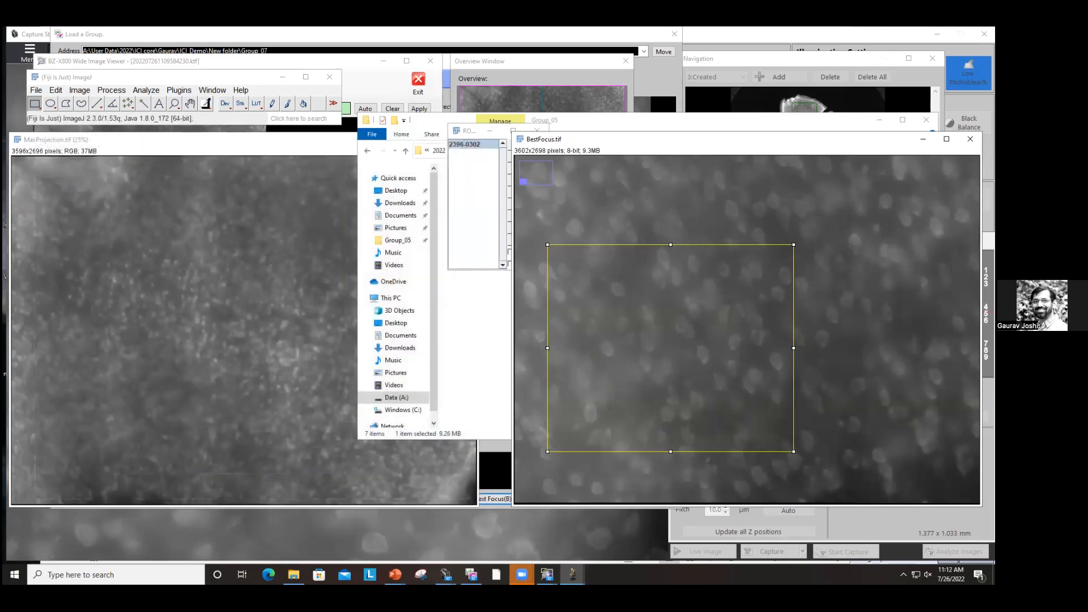
pyautogui.click(970, 139)
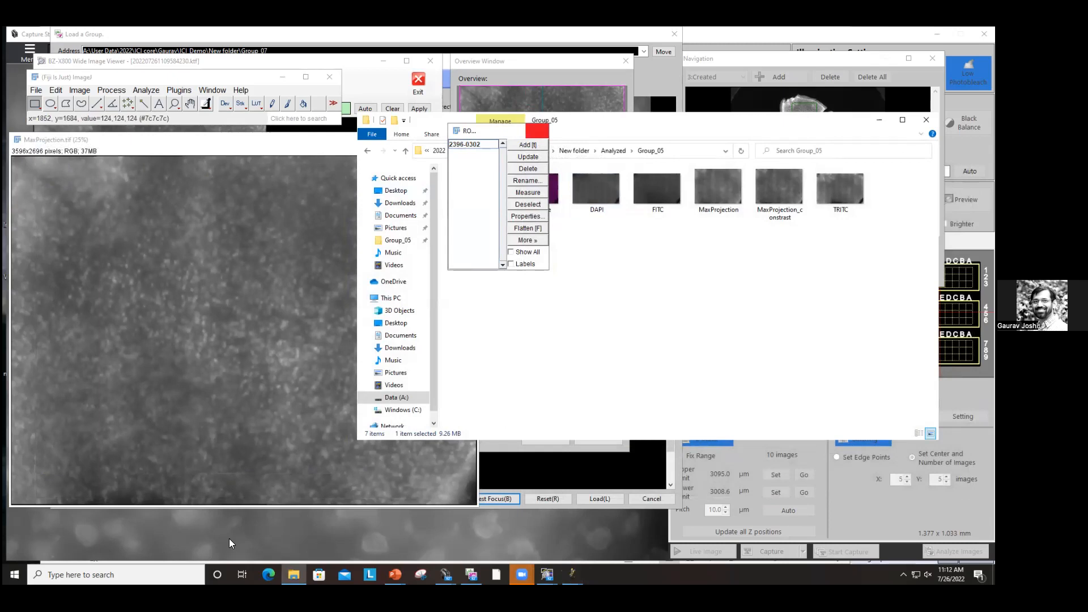
pyautogui.click(536, 133)
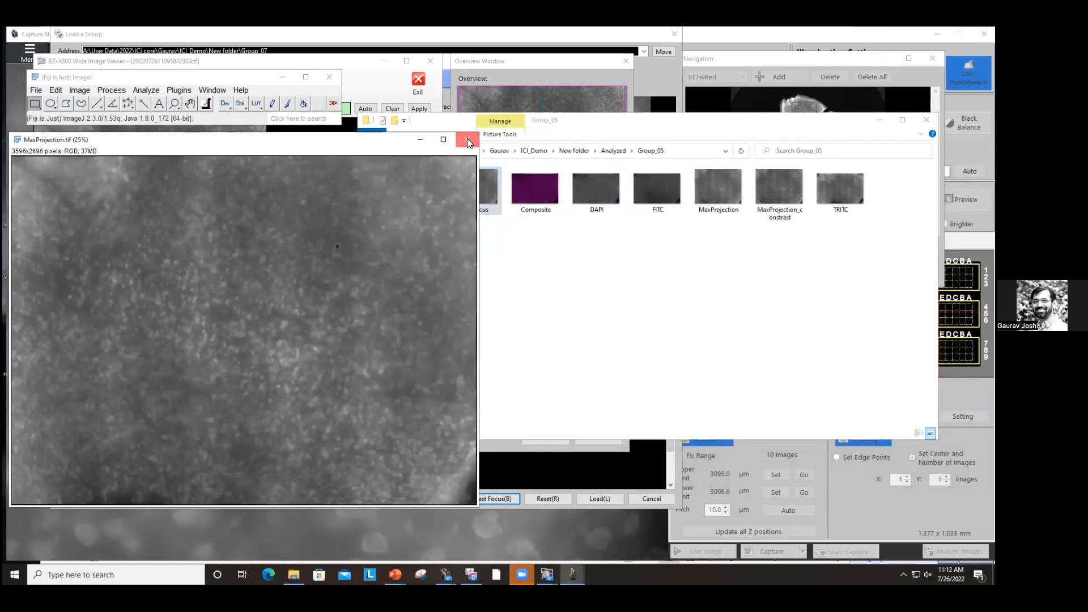
pyautogui.click(467, 139)
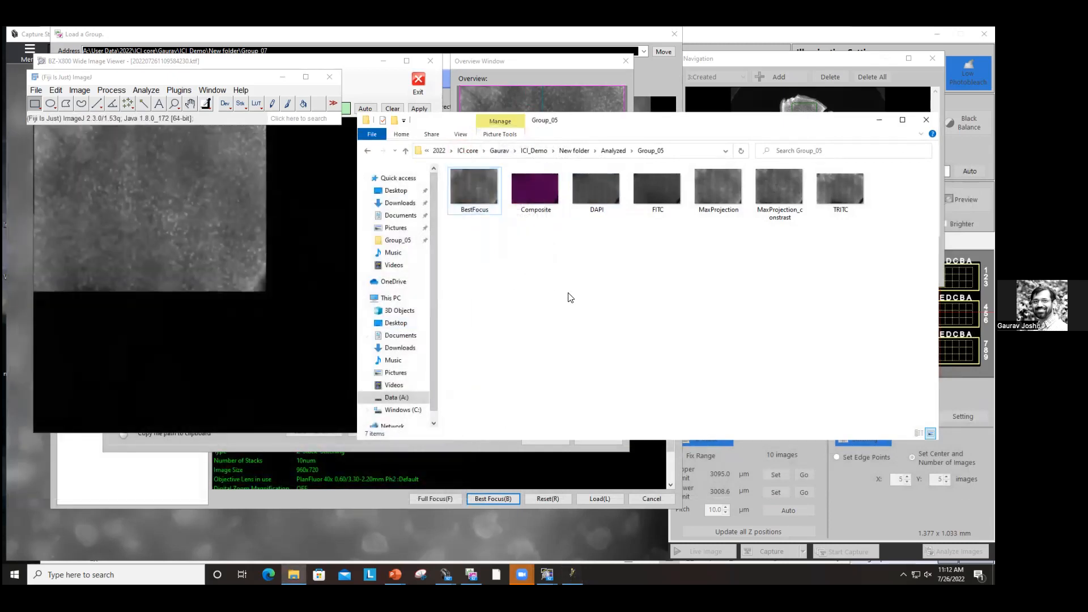
pyautogui.hotkey('alt', 'Tab')
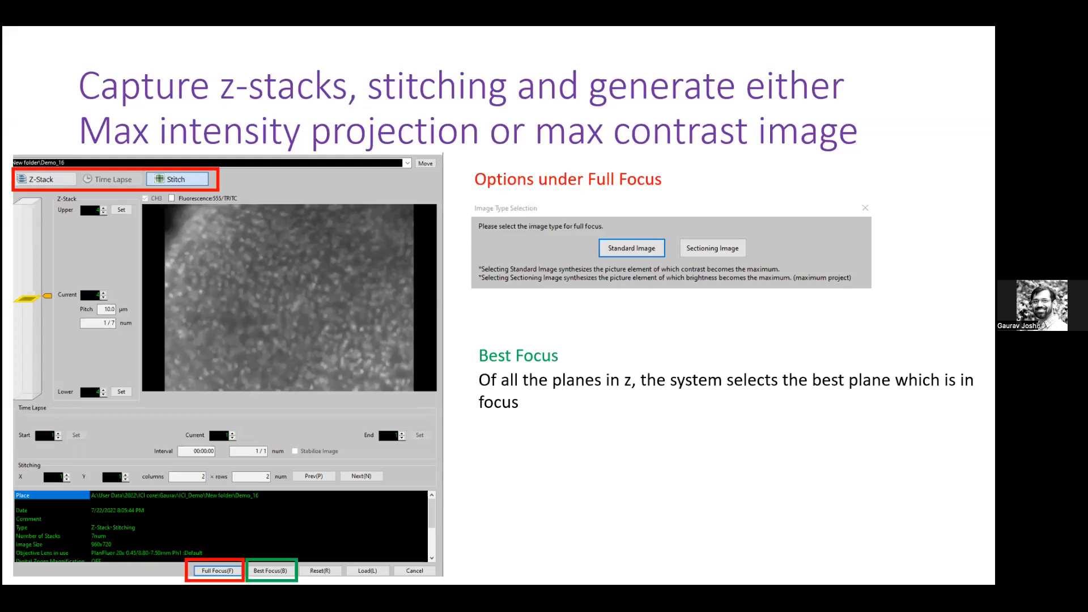
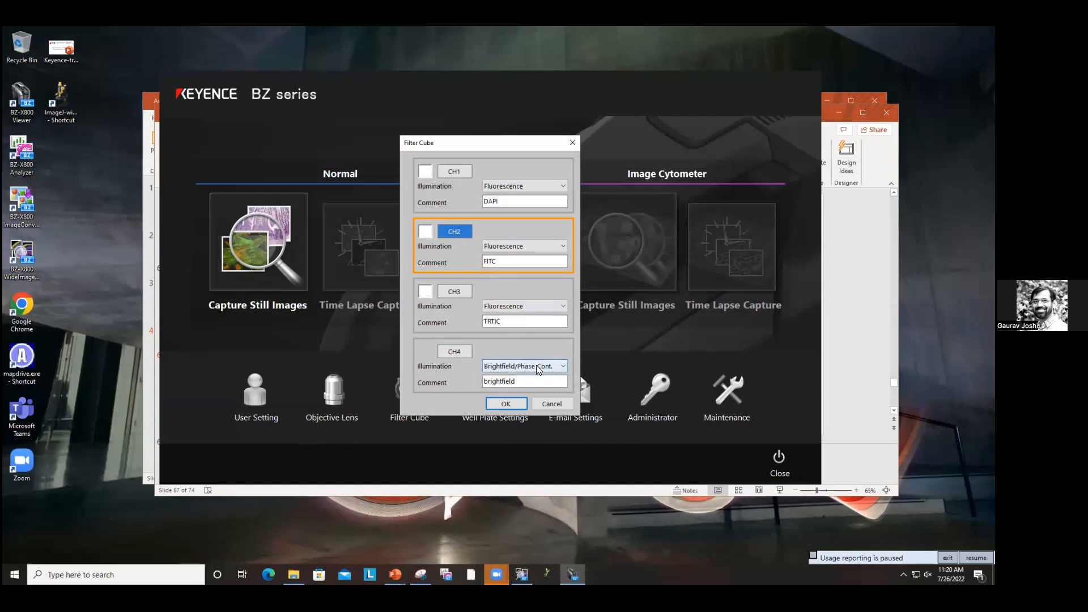
# Step: Confirm the filter cube settings with CH4 using Brightfield/Phase Cont. illumination and the brightfield comment
pyautogui.click(525, 394)
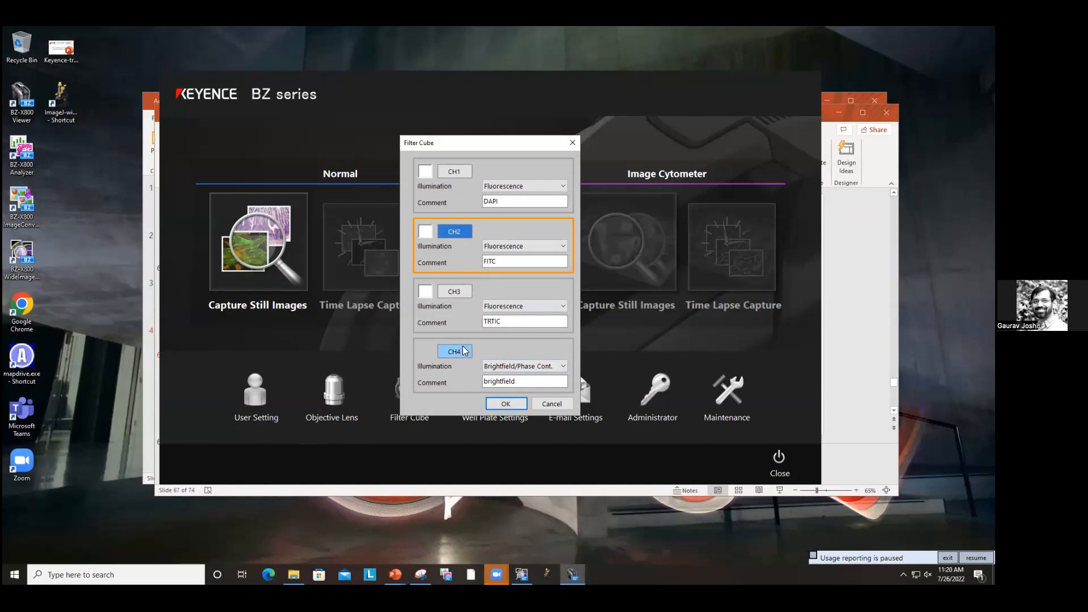
pyautogui.click(526, 367)
pyautogui.click(528, 395)
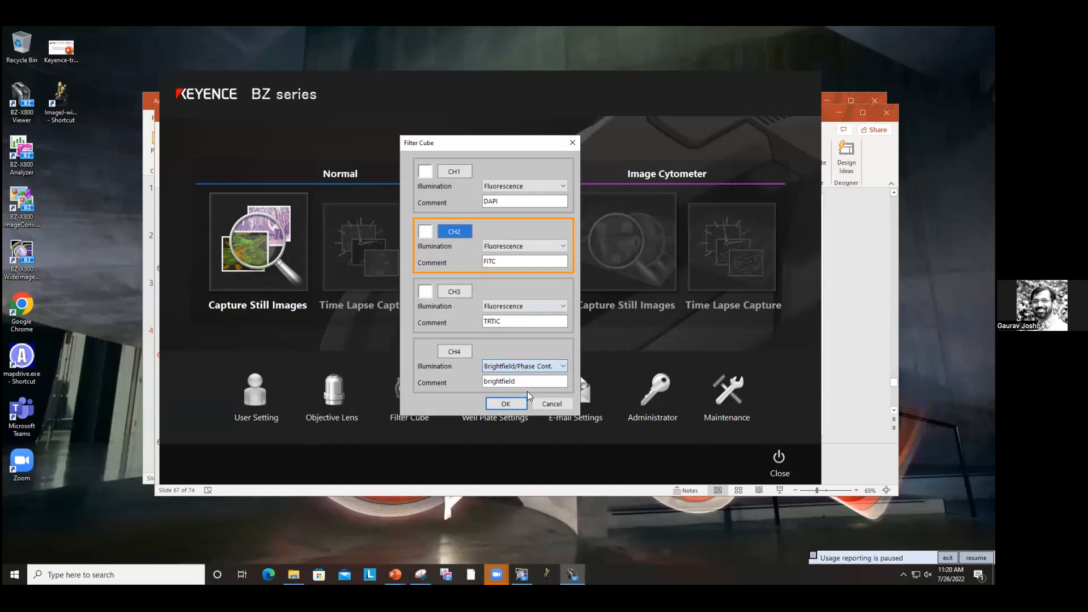
pyautogui.click(505, 403)
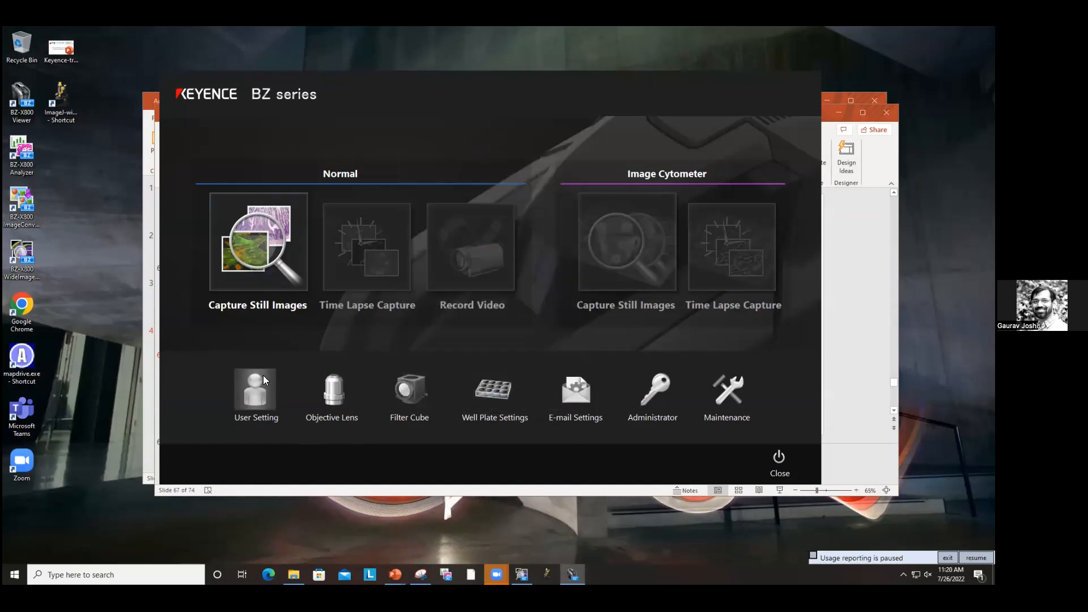
# Step: Open Capture Still Images and switch the observation mode to Brightfield
pyautogui.click(261, 245)
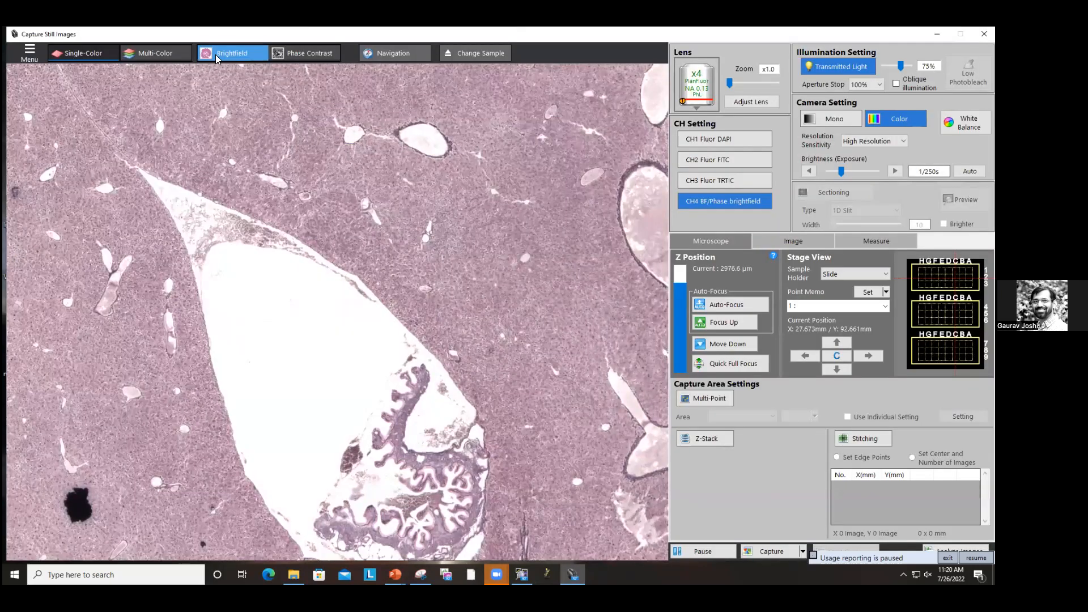
pyautogui.click(217, 54)
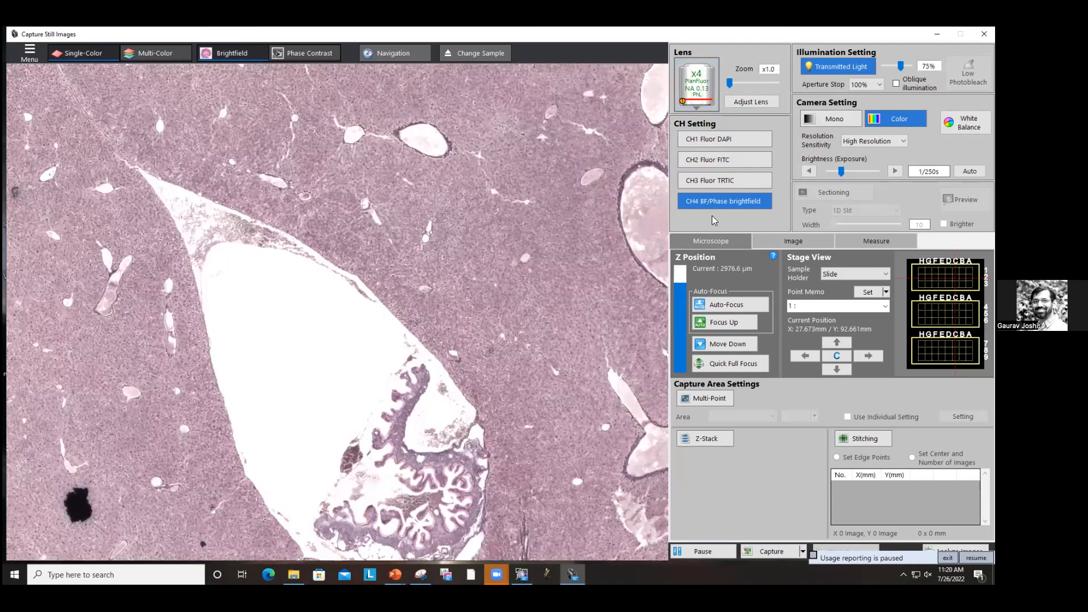
# Step: Open White Balance, move the black square onto the blank white area inside the vessel, and set it
pyautogui.click(965, 122)
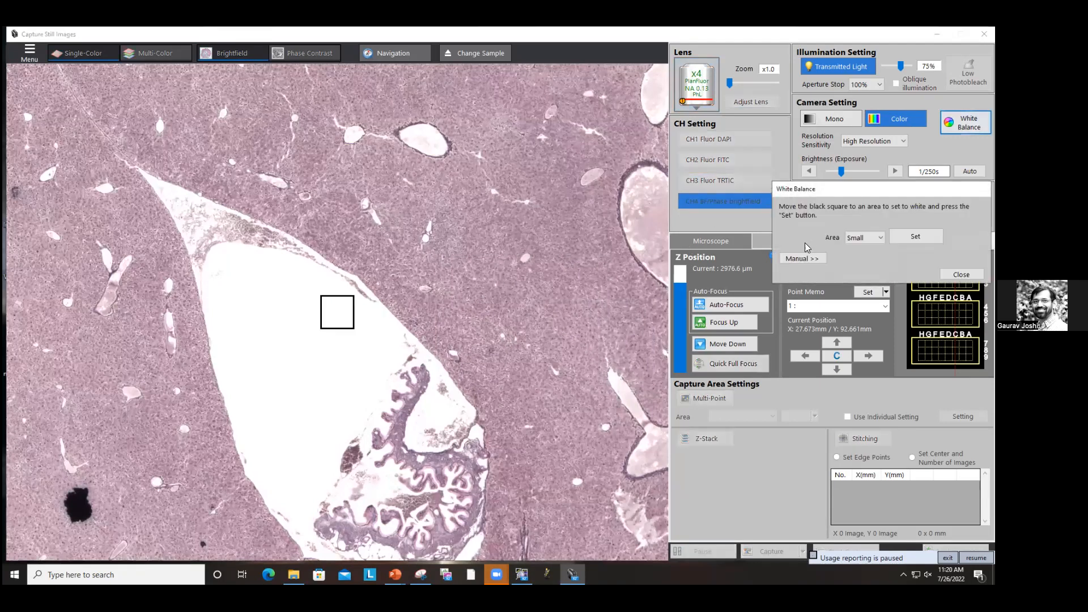
pyautogui.click(333, 315)
pyautogui.moveTo(333, 315); pyautogui.dragTo(319, 334)
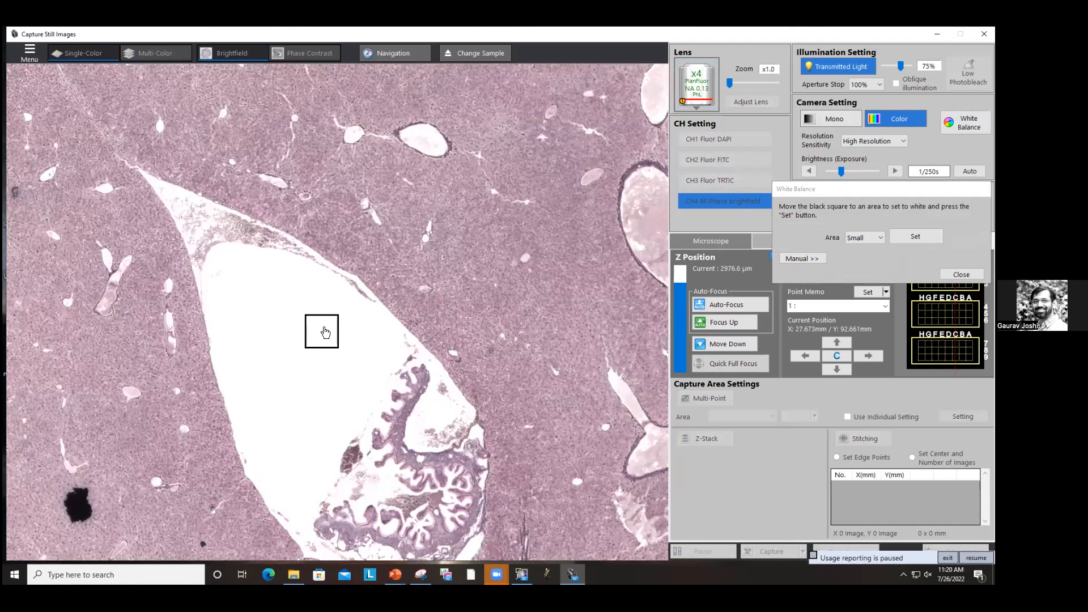
pyautogui.moveTo(332, 332); pyautogui.dragTo(383, 321)
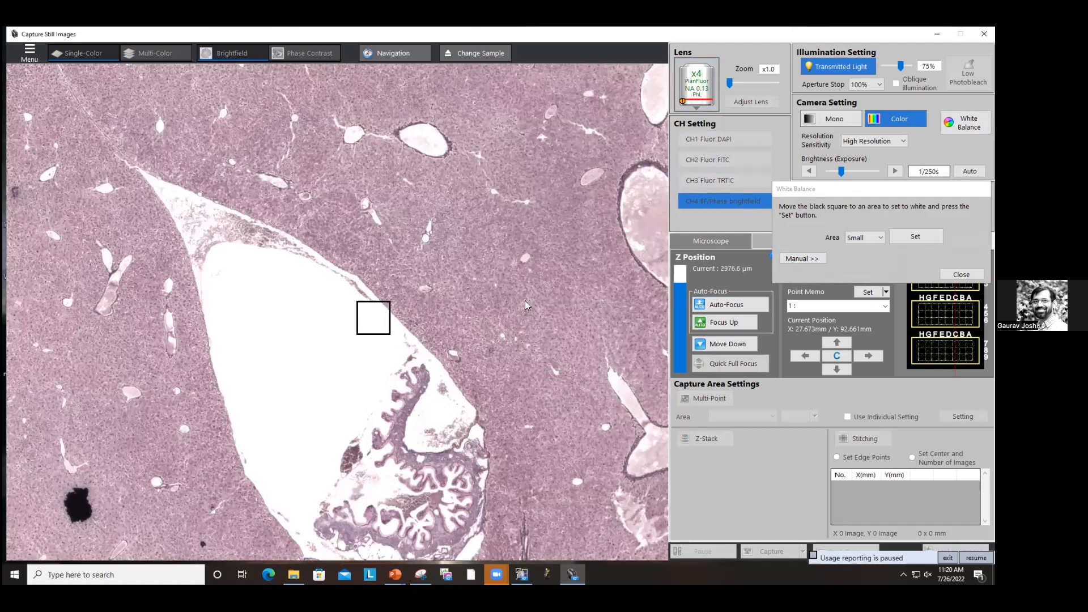
pyautogui.click(915, 237)
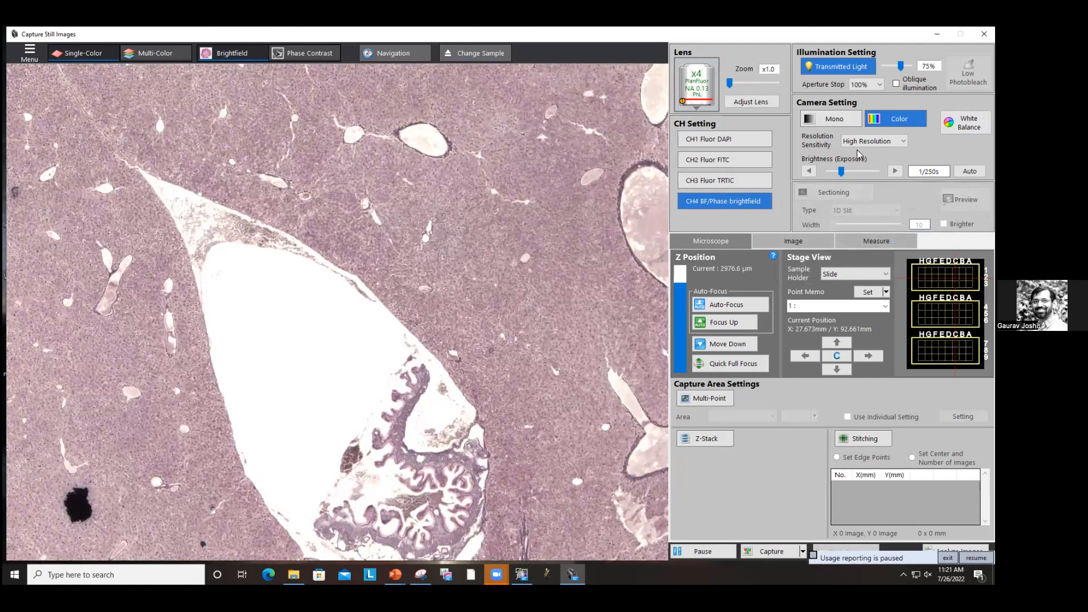
# Step: Try setting the white balance again with the square nudged slightly, then dismiss the message and close the dialog
pyautogui.click(965, 123)
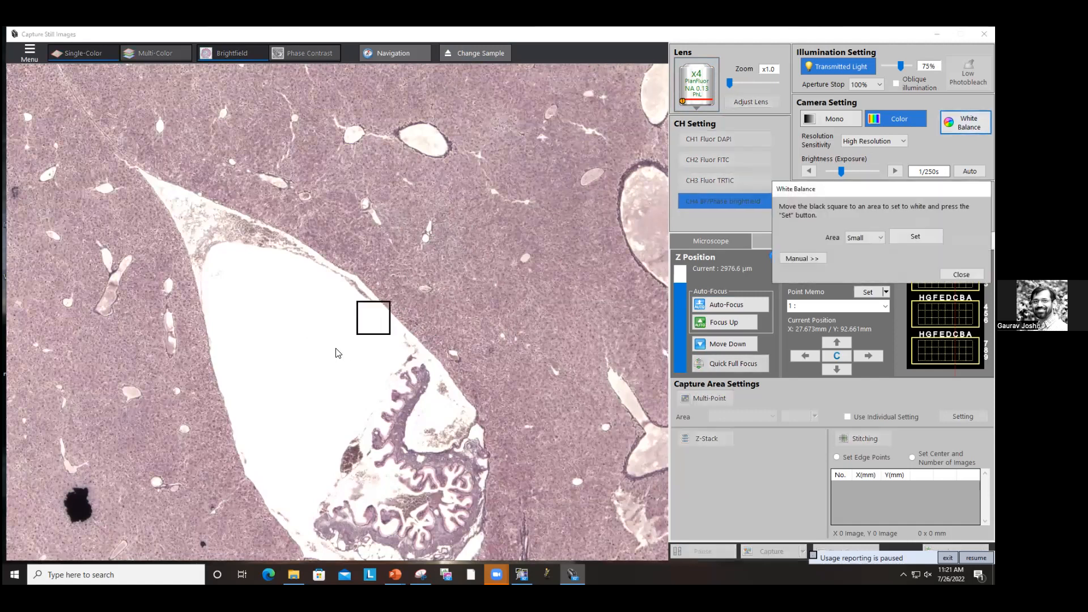
pyautogui.moveTo(374, 325); pyautogui.dragTo(367, 330)
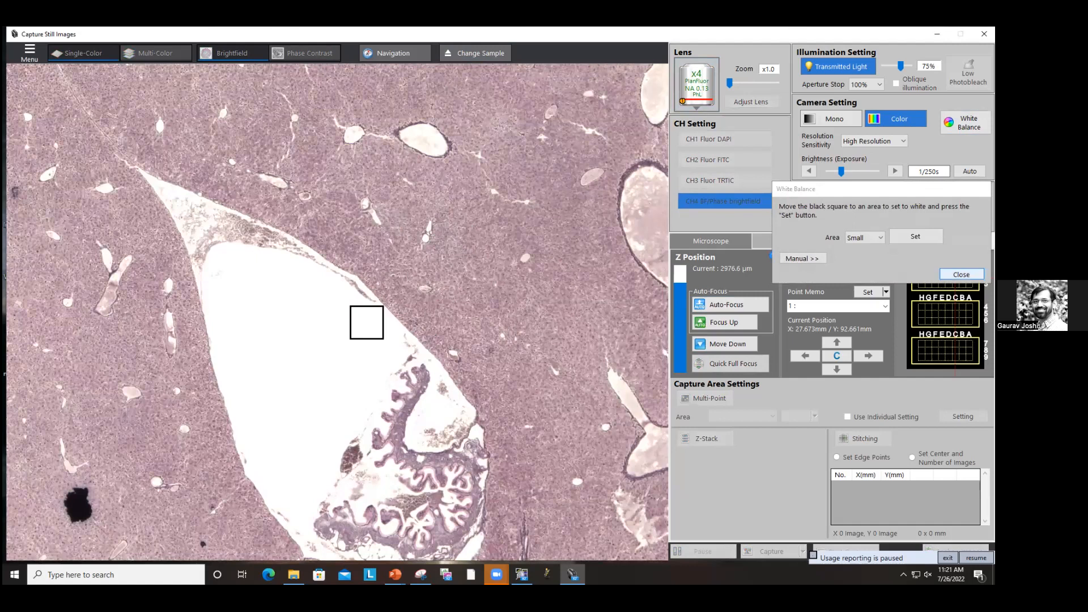
pyautogui.click(916, 236)
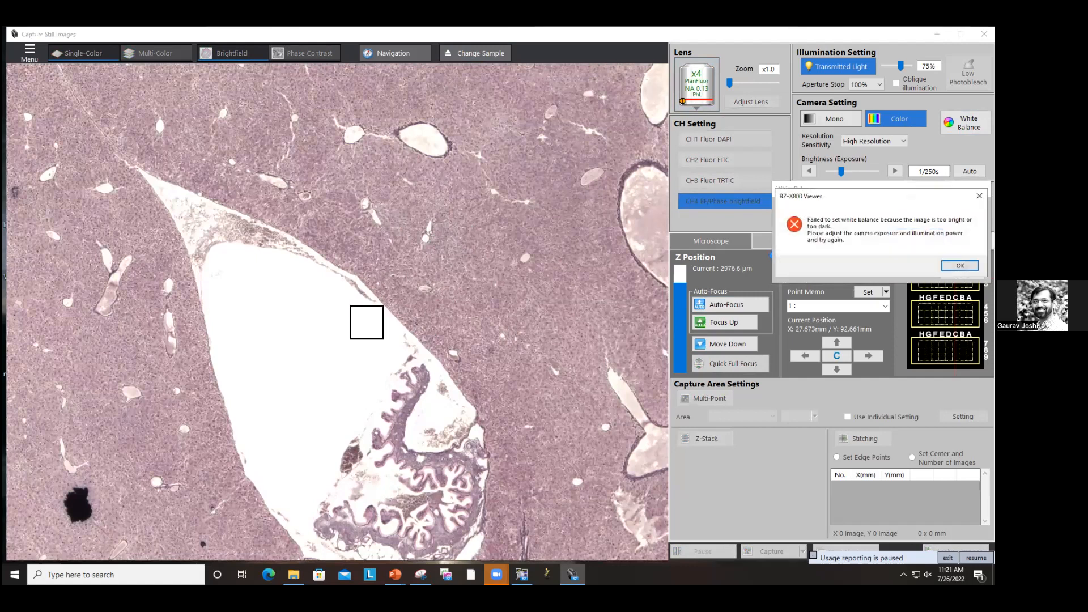
pyautogui.click(960, 265)
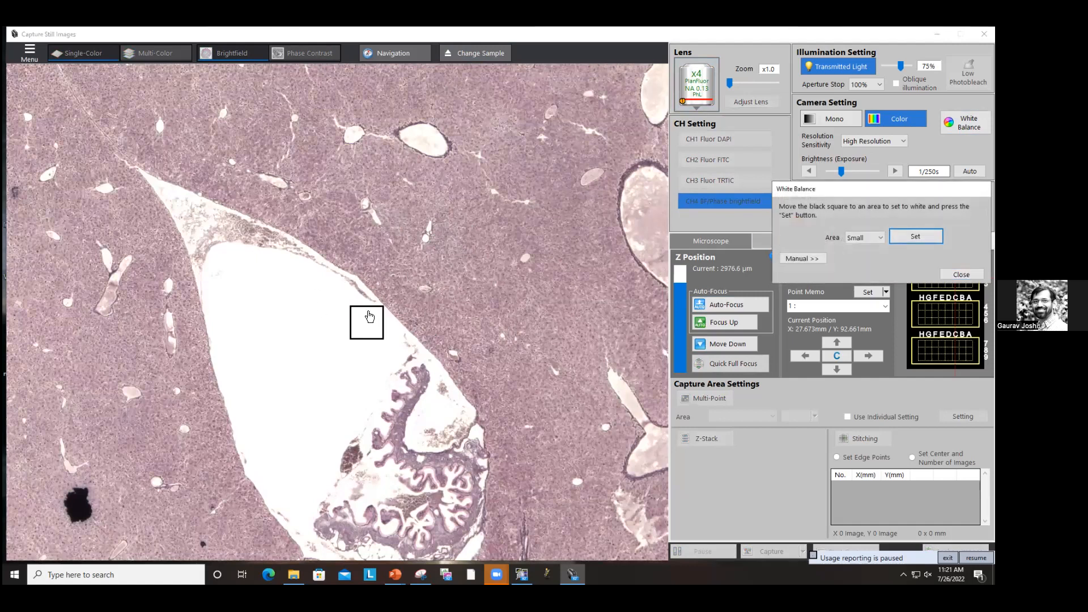
pyautogui.click(961, 274)
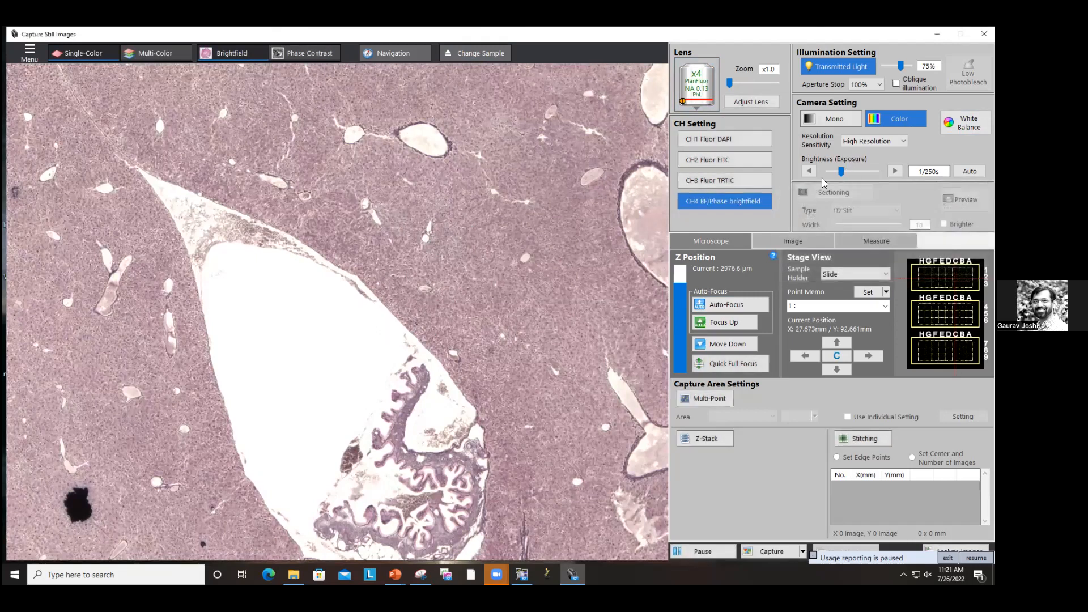
# Step: Lower the exposure to 1/350s and set the white balance on the same white area
pyautogui.click(810, 171)
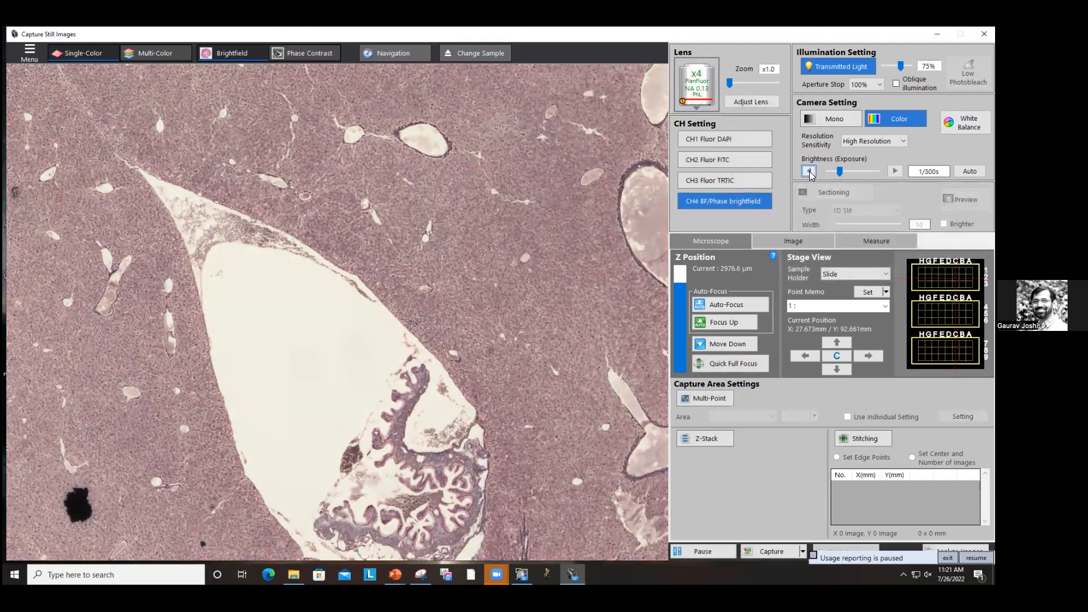
pyautogui.click(810, 171)
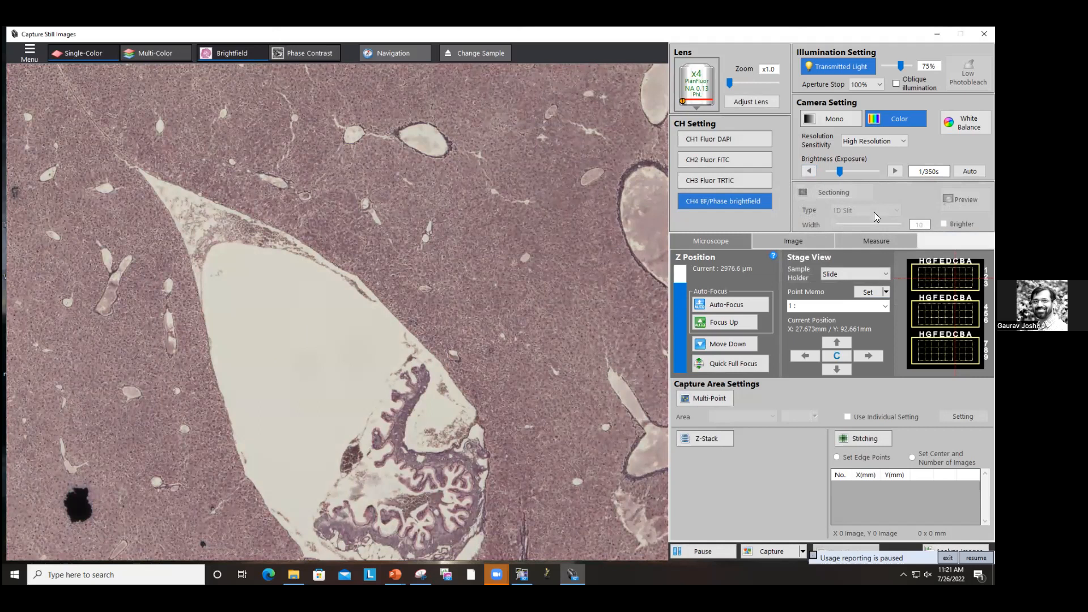
pyautogui.click(965, 122)
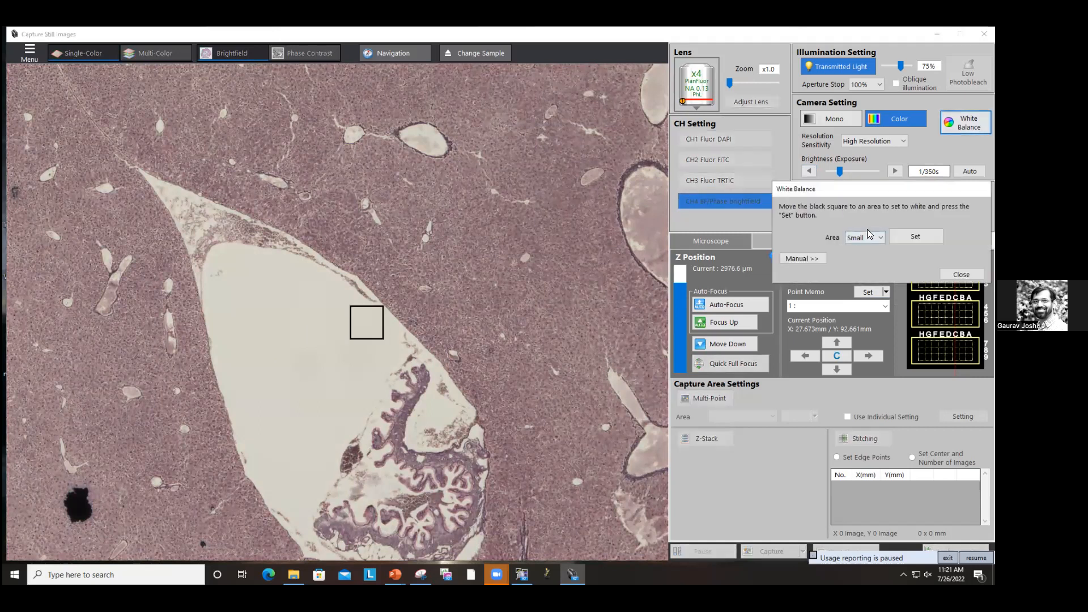
pyautogui.click(916, 236)
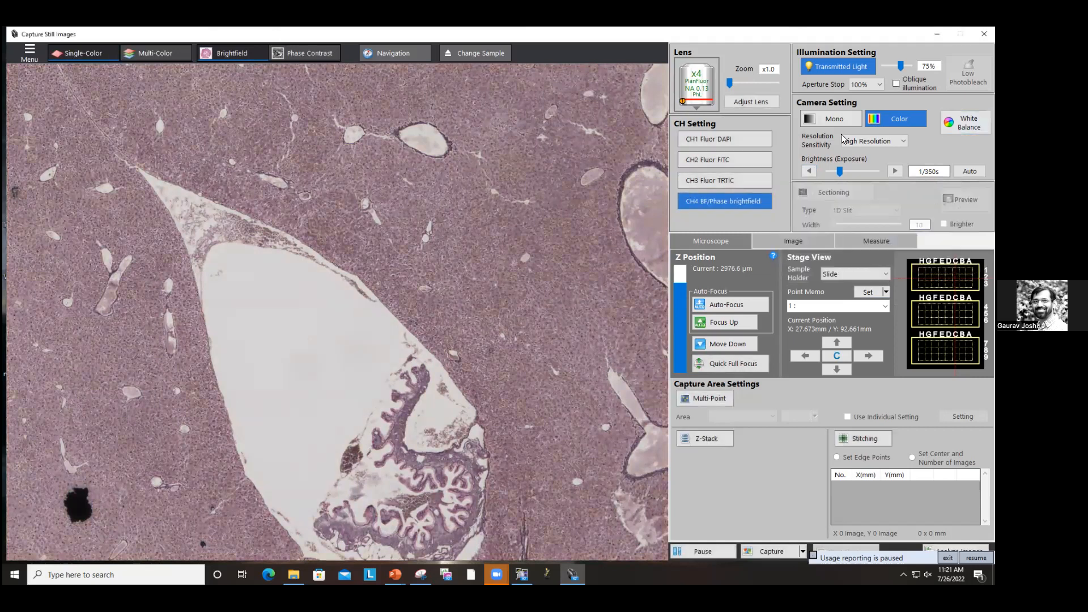
# Step: Set the exposure to 1/250s and pan the live view across the tissue section
pyautogui.click(895, 171)
pyautogui.click(895, 172)
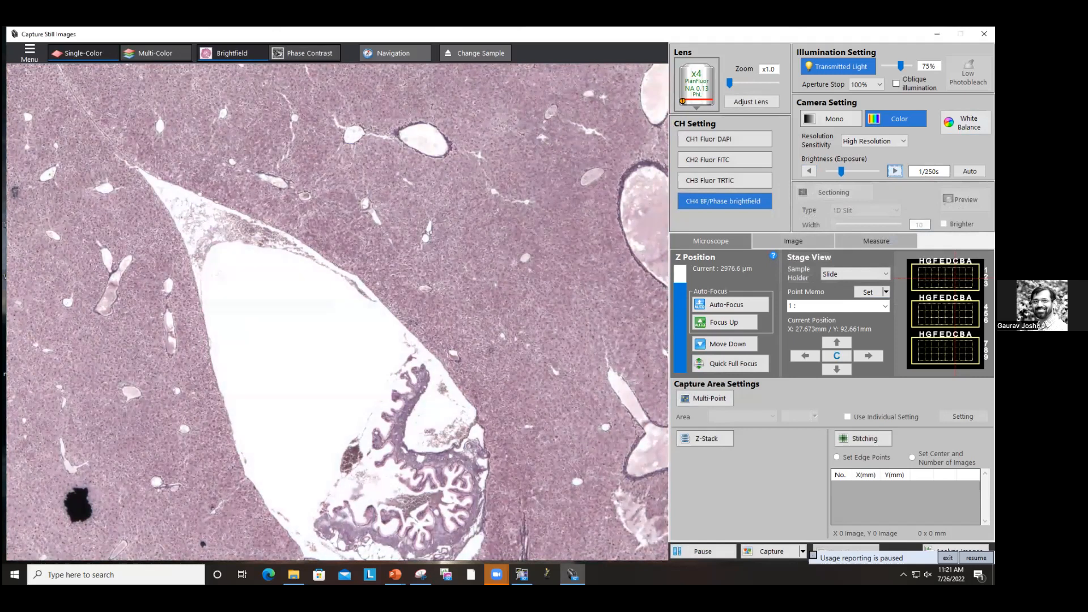
pyautogui.moveTo(901, 66); pyautogui.dragTo(901, 66)
pyautogui.moveTo(570, 373); pyautogui.dragTo(581, 280)
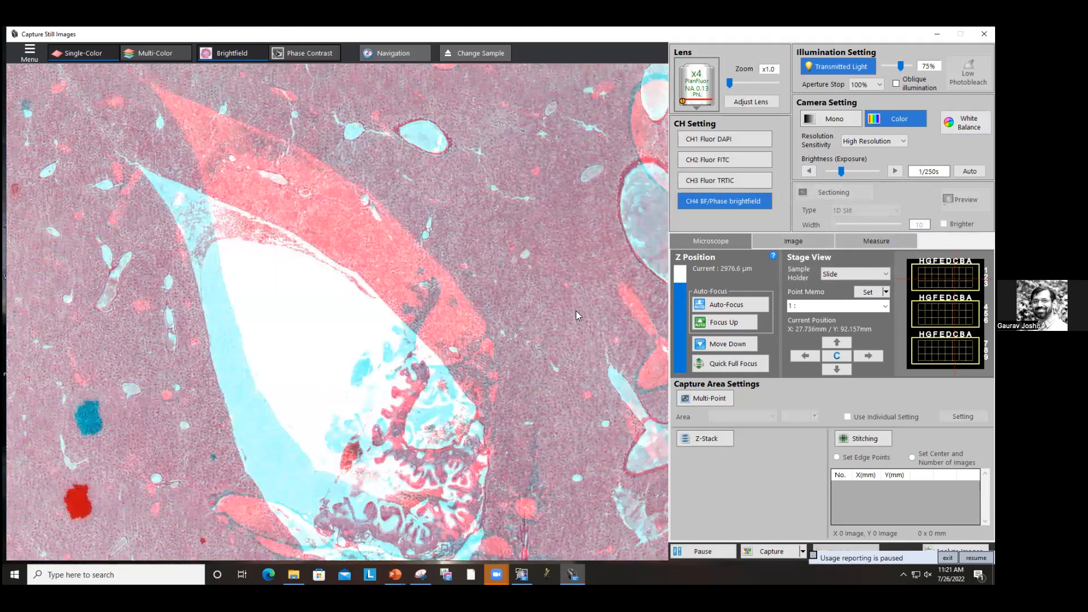
pyautogui.moveTo(574, 319); pyautogui.dragTo(544, 302)
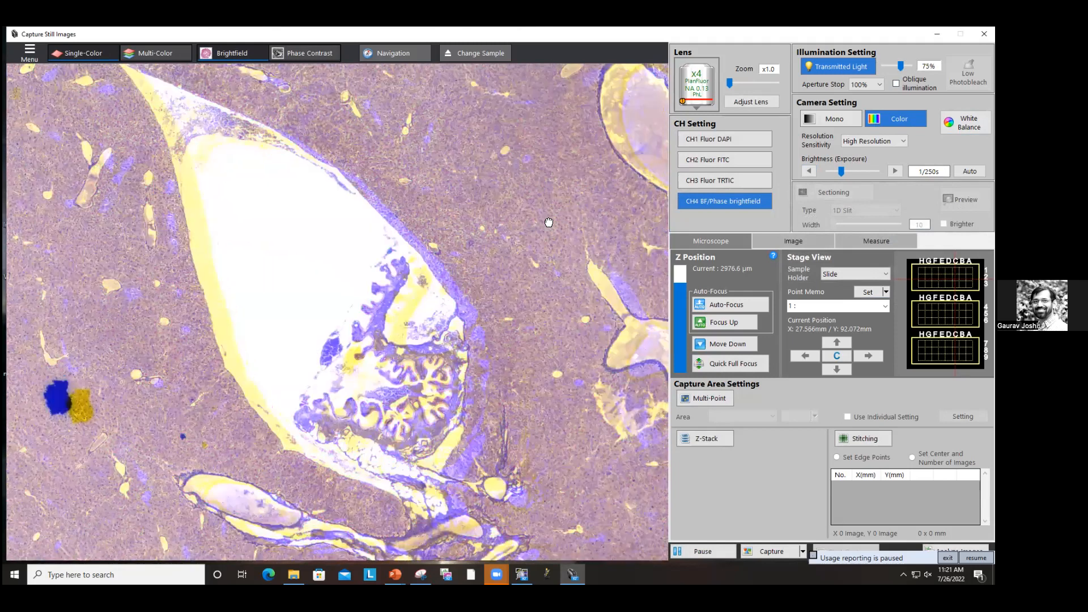
pyautogui.moveTo(564, 236); pyautogui.dragTo(510, 133)
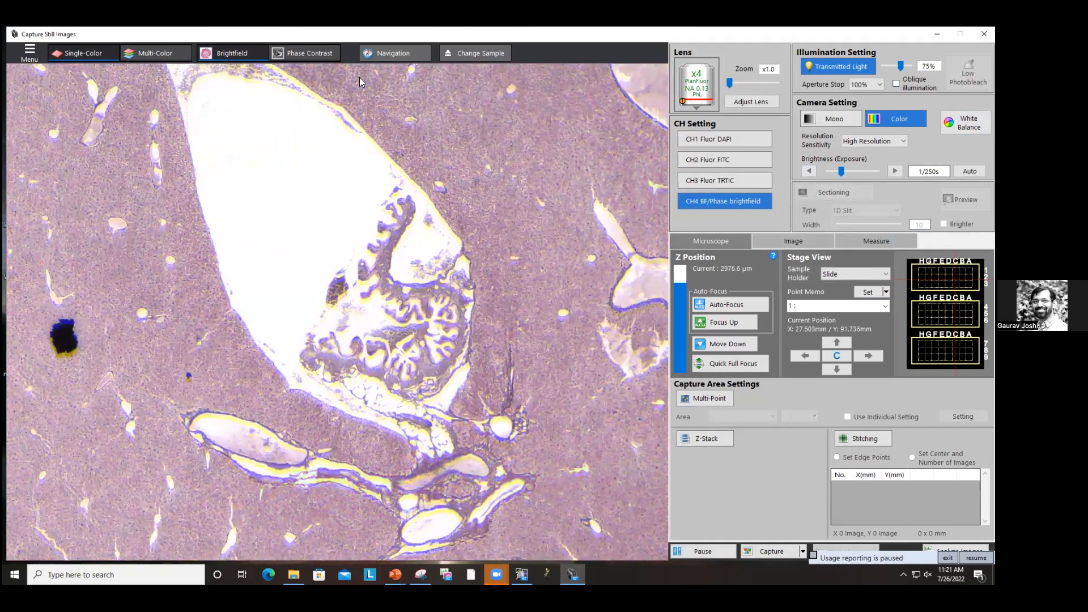
pyautogui.moveTo(618, 176); pyautogui.dragTo(338, 111)
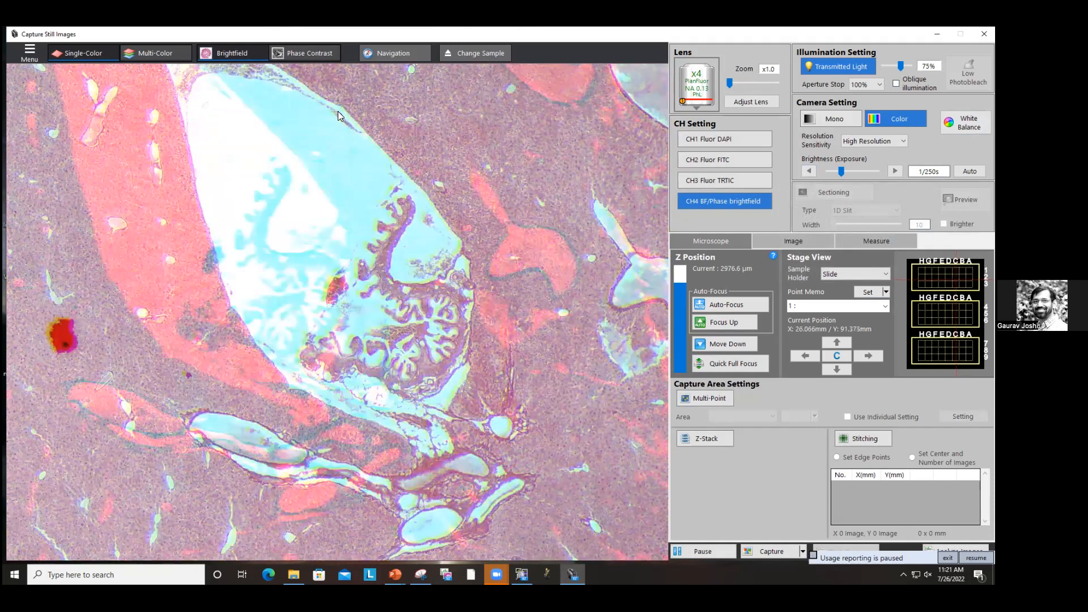
# Step: Open Navigation and add a new navigation overview scan of the slide
pyautogui.click(388, 53)
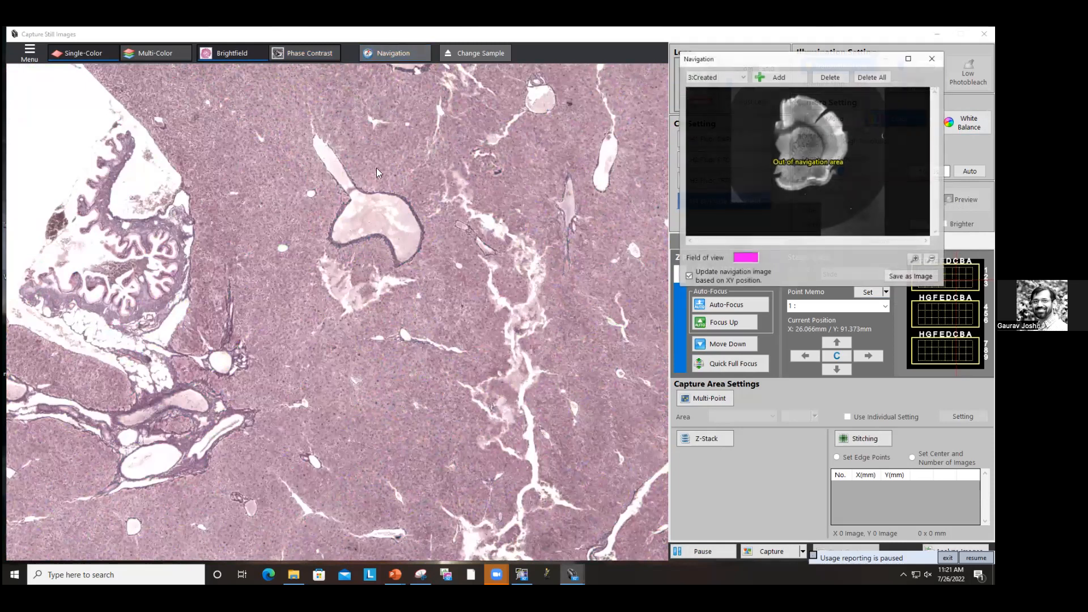
pyautogui.click(778, 77)
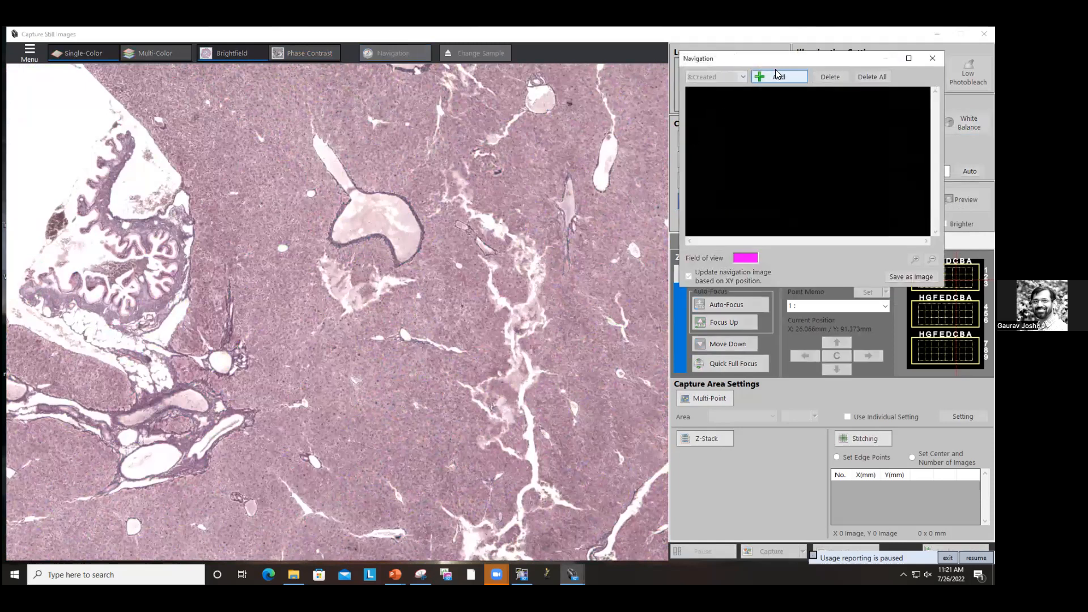
pyautogui.moveTo(766, 59); pyautogui.dragTo(754, 158)
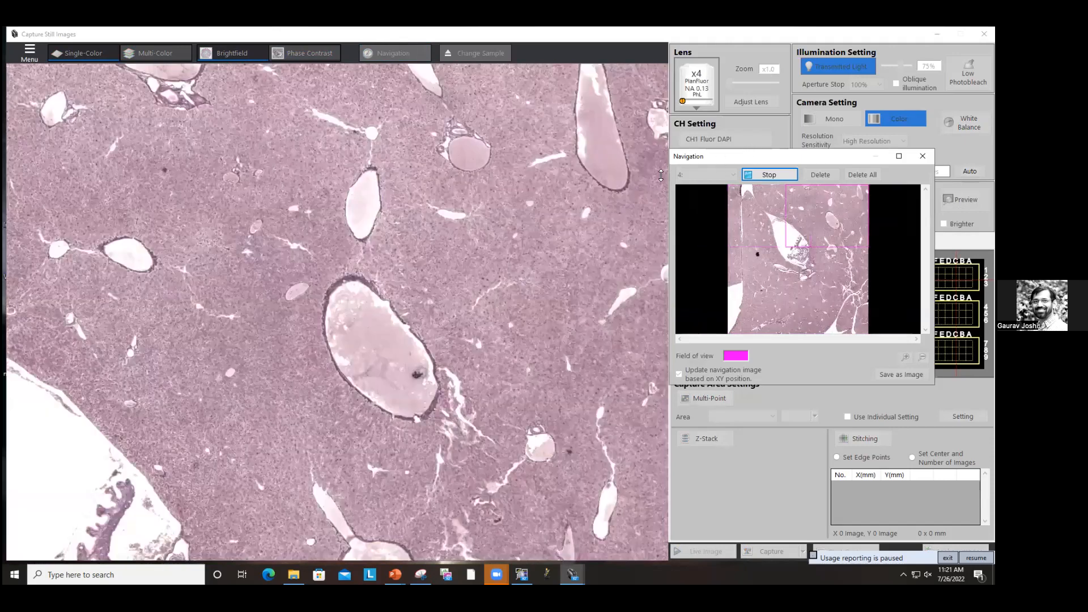
pyautogui.moveTo(681, 151); pyautogui.dragTo(660, 175)
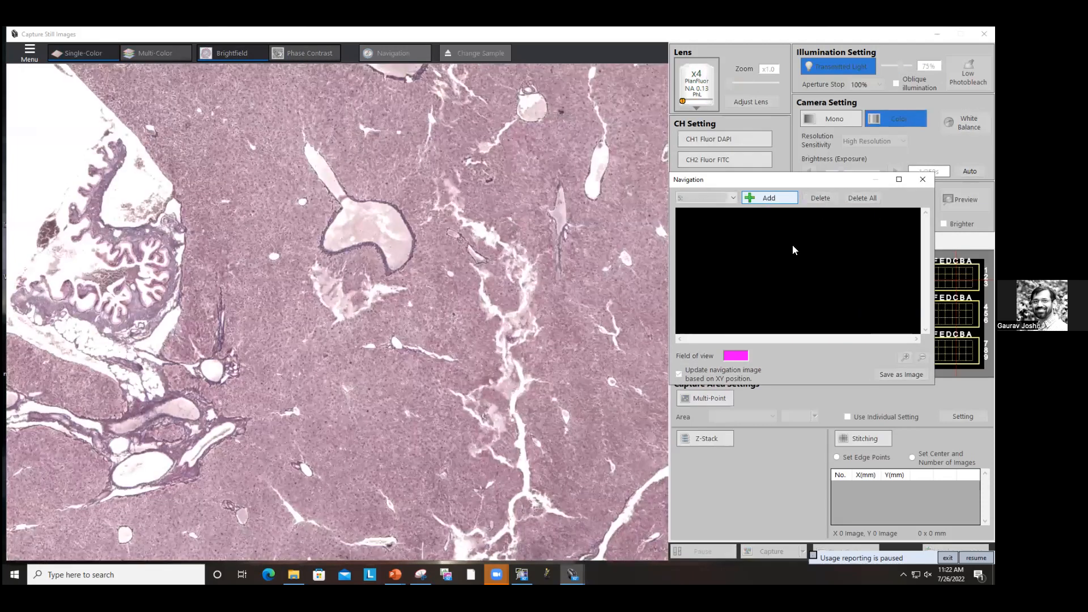
# Step: Switch the navigation image to 4:Created and move the stage to a spot in the overview
pyautogui.click(787, 198)
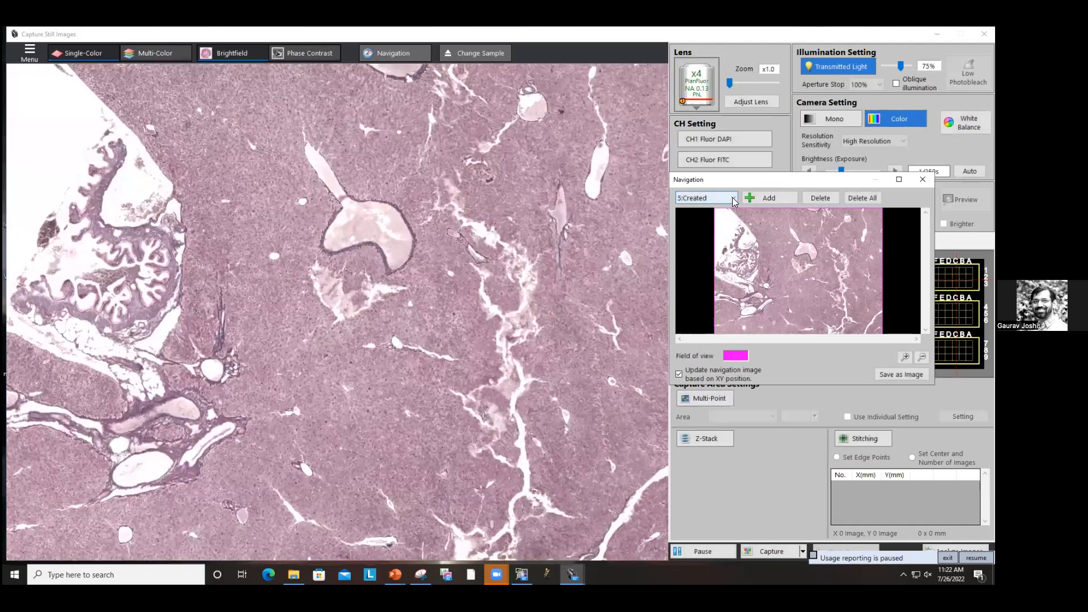
pyautogui.click(733, 198)
pyautogui.click(702, 235)
pyautogui.click(810, 269)
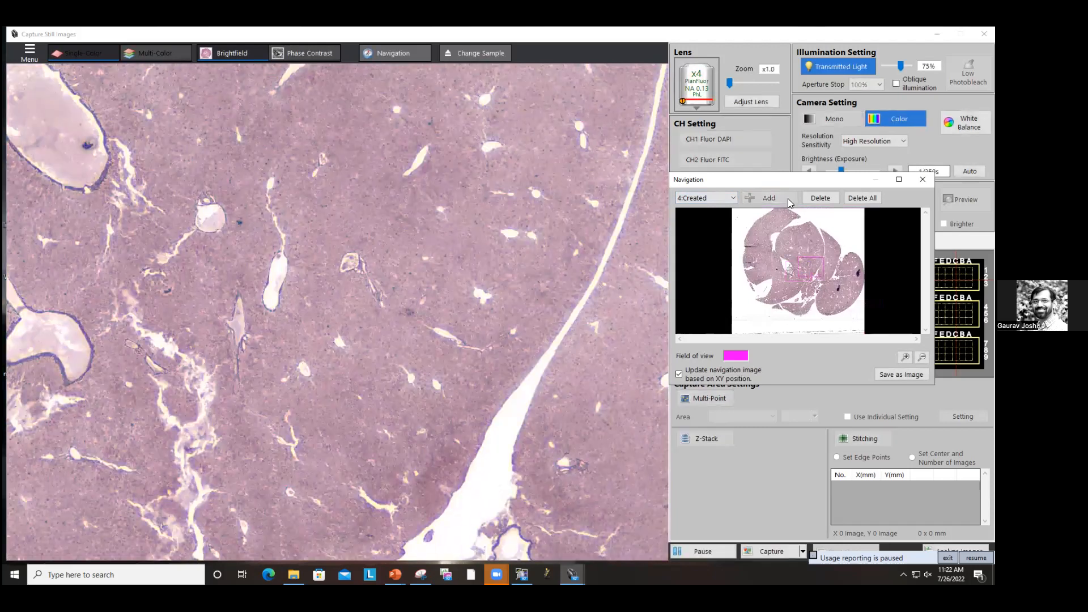
# Step: Enlarge the Navigation window, zoom in and out of the overview, and move the field of view to the right lobe
pyautogui.moveTo(793, 183); pyautogui.dragTo(447, 139)
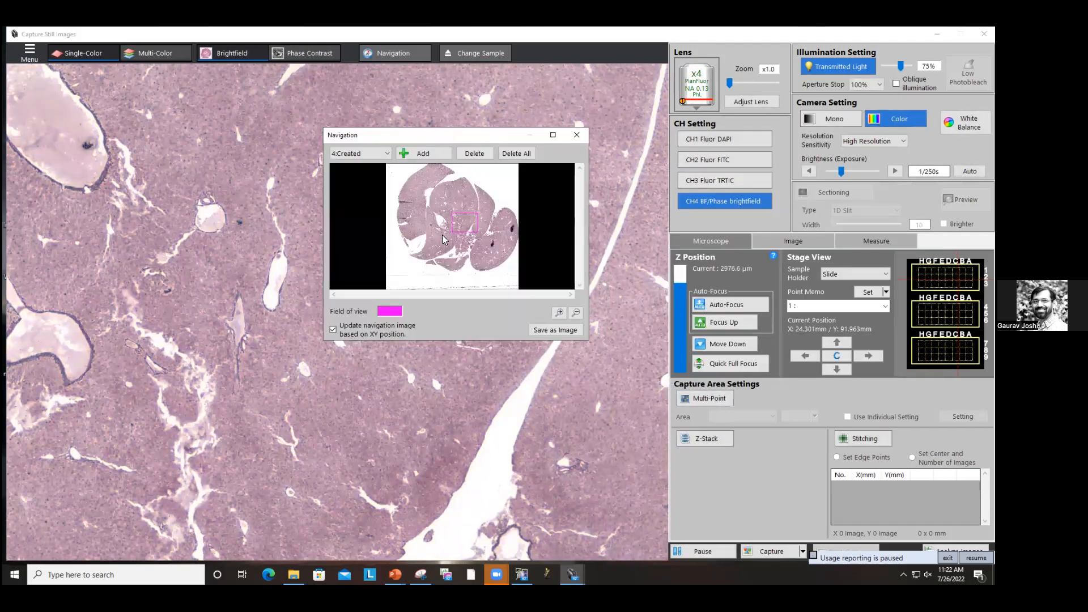
pyautogui.moveTo(584, 341); pyautogui.dragTo(692, 479)
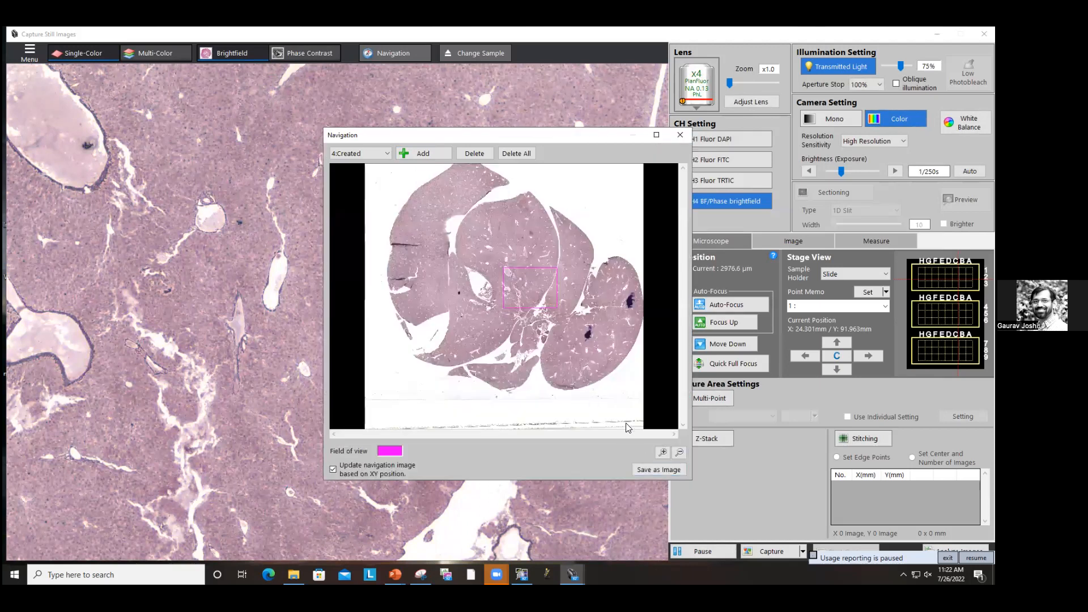
pyautogui.click(659, 456)
pyautogui.click(659, 456)
pyautogui.click(659, 456)
pyautogui.click(659, 456)
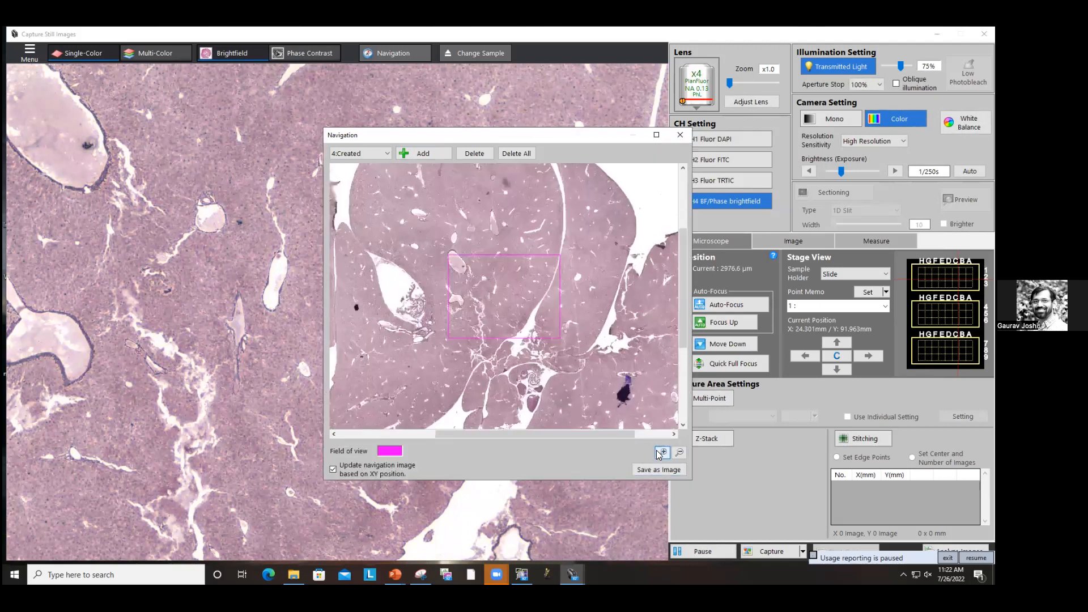
pyautogui.click(659, 457)
pyautogui.click(658, 456)
pyautogui.click(682, 455)
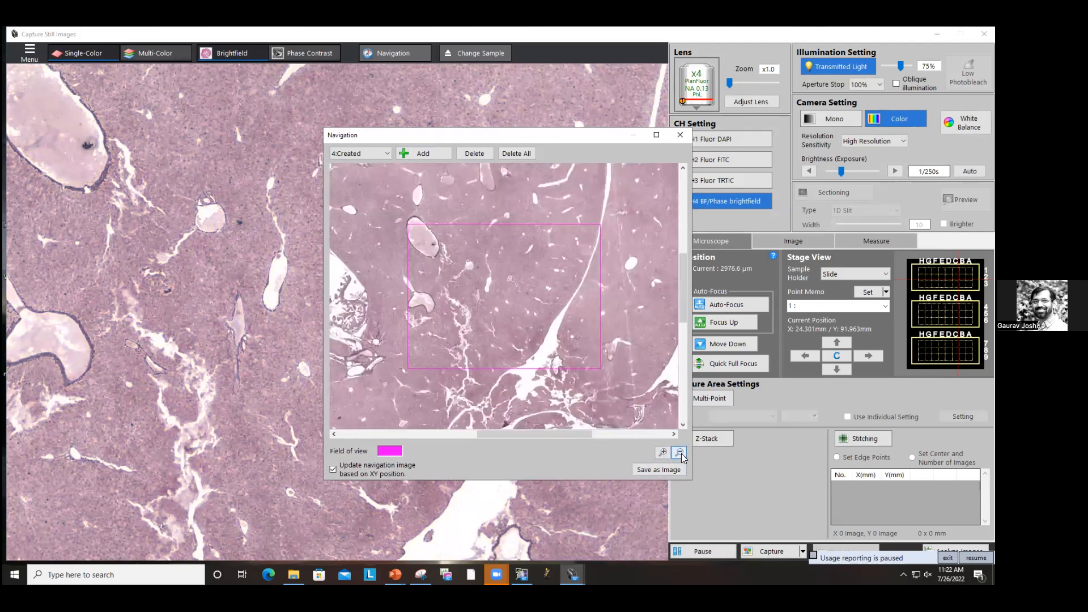
pyautogui.click(680, 453)
pyautogui.click(681, 453)
pyautogui.click(680, 453)
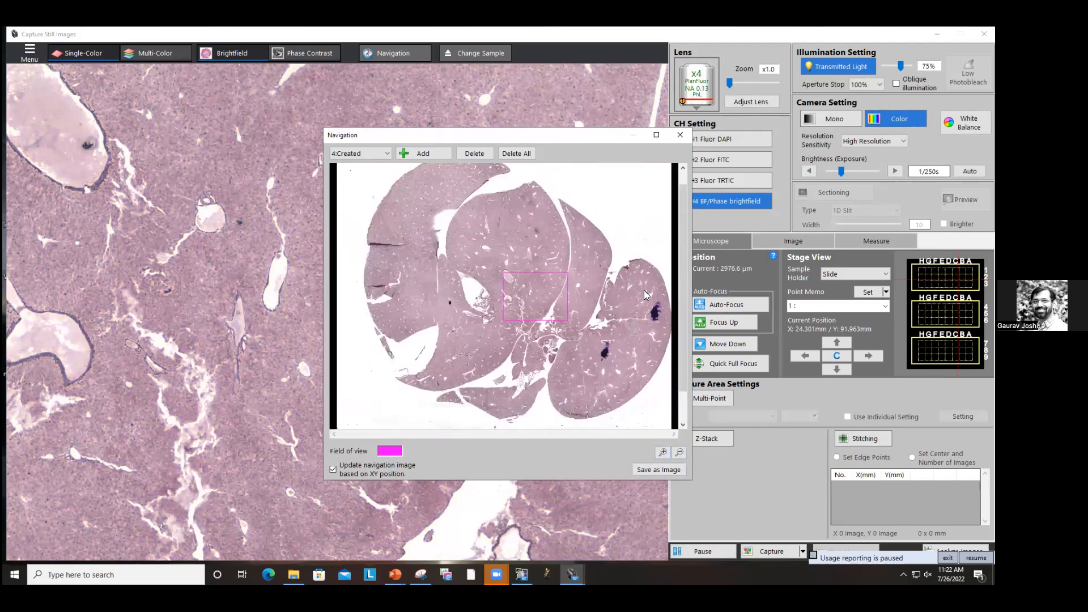
pyautogui.click(644, 295)
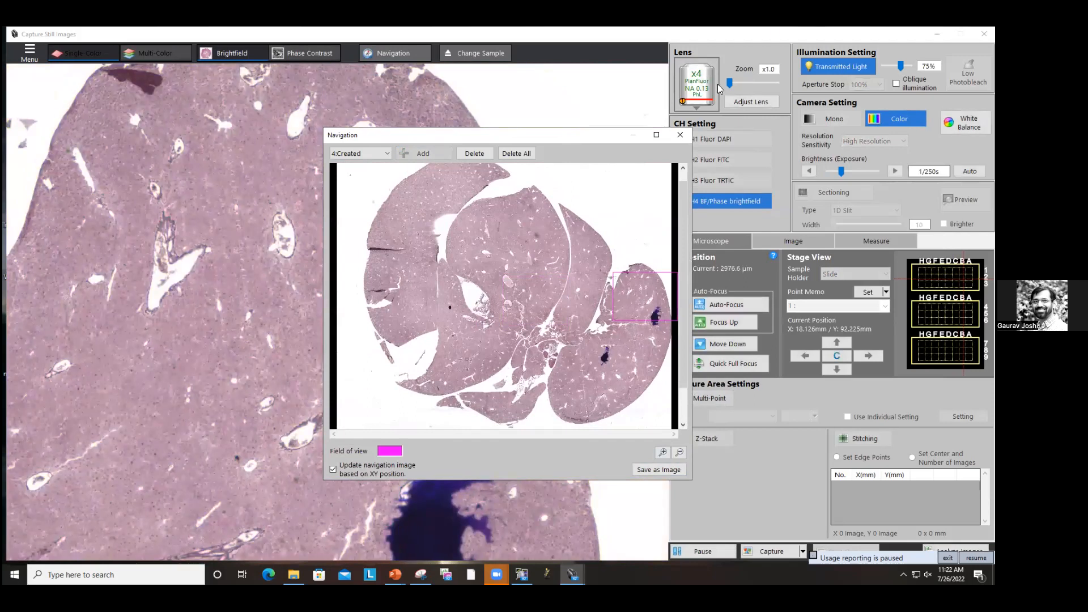
# Step: Switch to the x20 objective and pan the live view to a vessel area in the right lobe
pyautogui.click(714, 85)
pyautogui.click(723, 144)
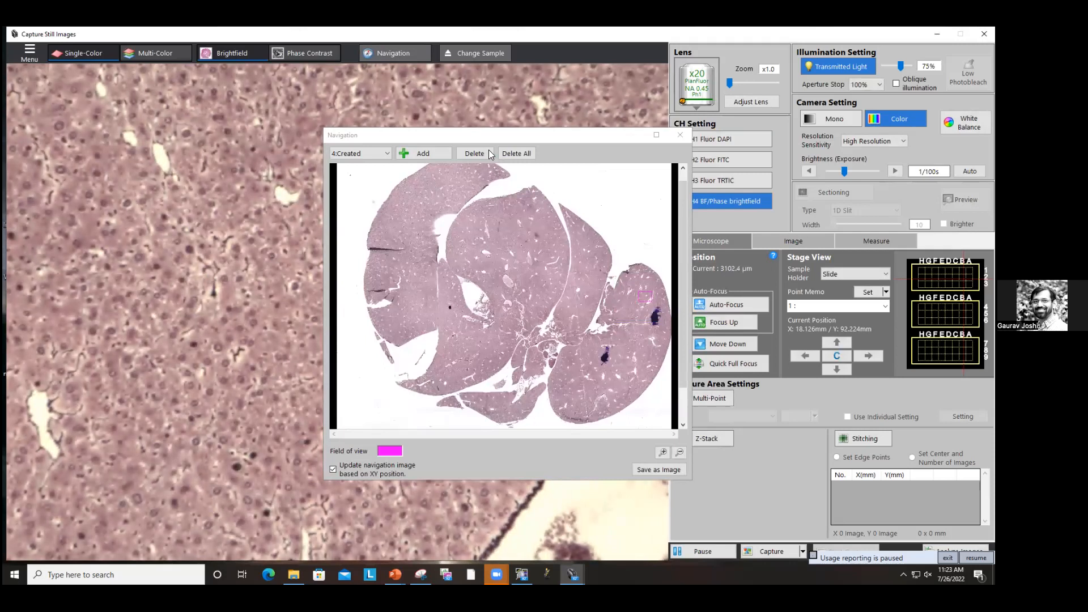
pyautogui.moveTo(453, 134); pyautogui.dragTo(854, 142)
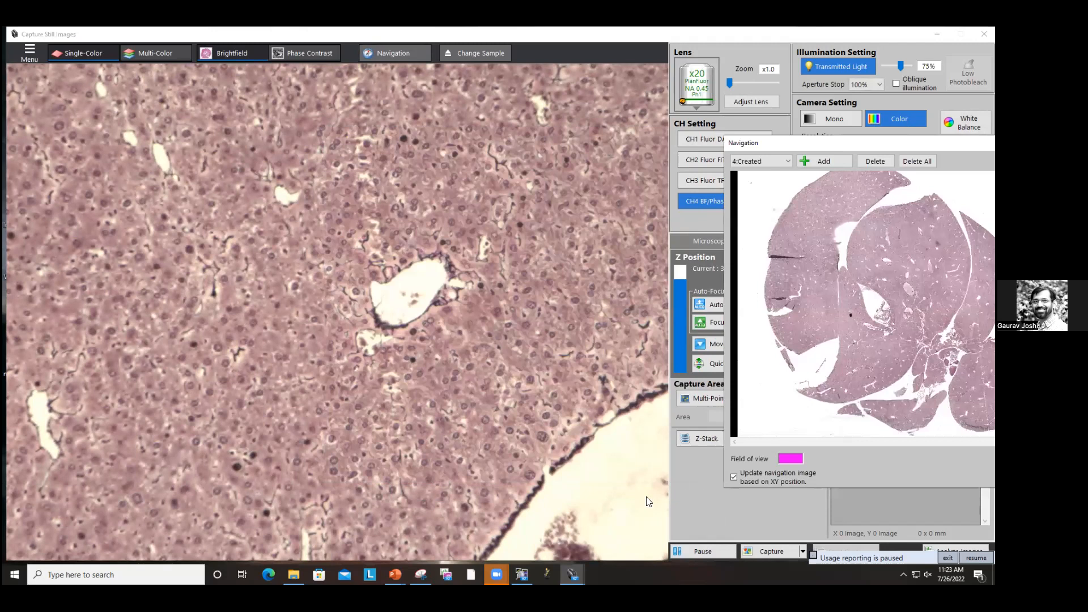
pyautogui.moveTo(574, 399); pyautogui.dragTo(462, 306)
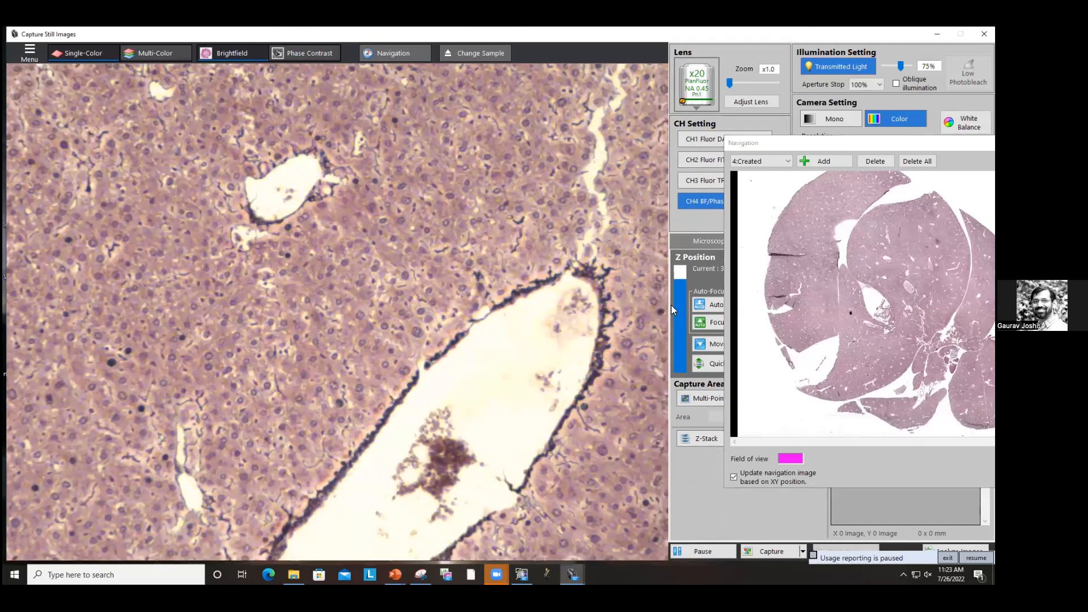
pyautogui.moveTo(835, 143); pyautogui.dragTo(641, 373)
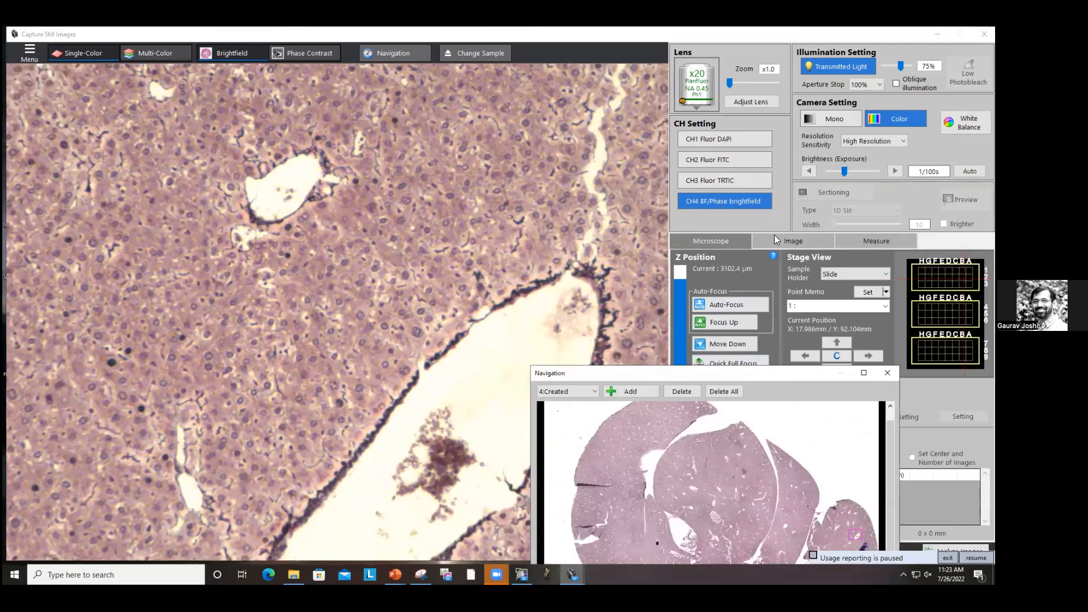
# Step: Set the exposure to 1/120s and white-balance the camera on a blank area of the slide
pyautogui.click(807, 172)
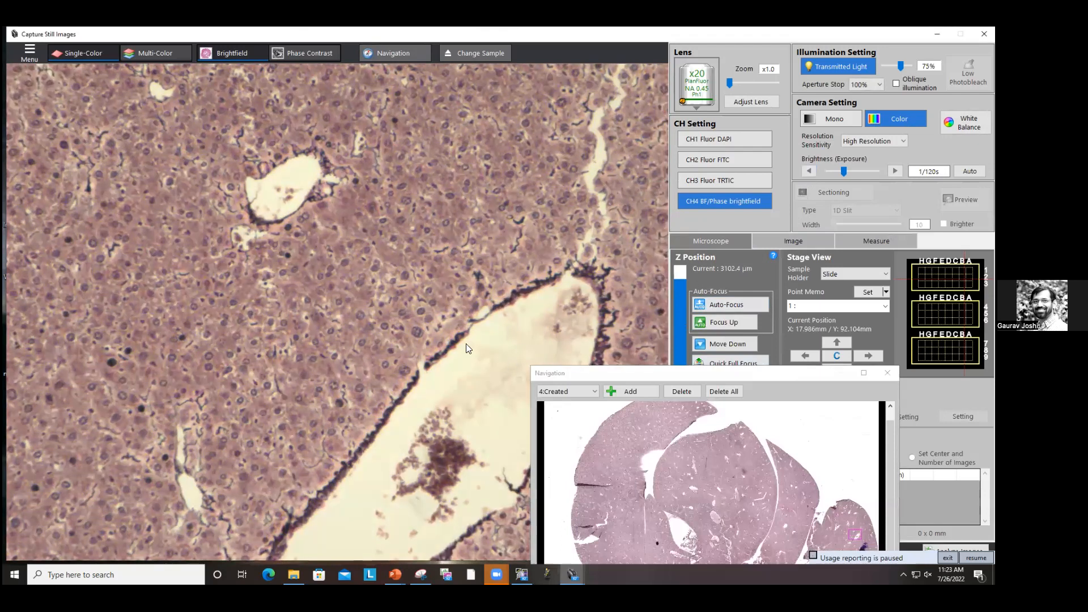
pyautogui.click(966, 122)
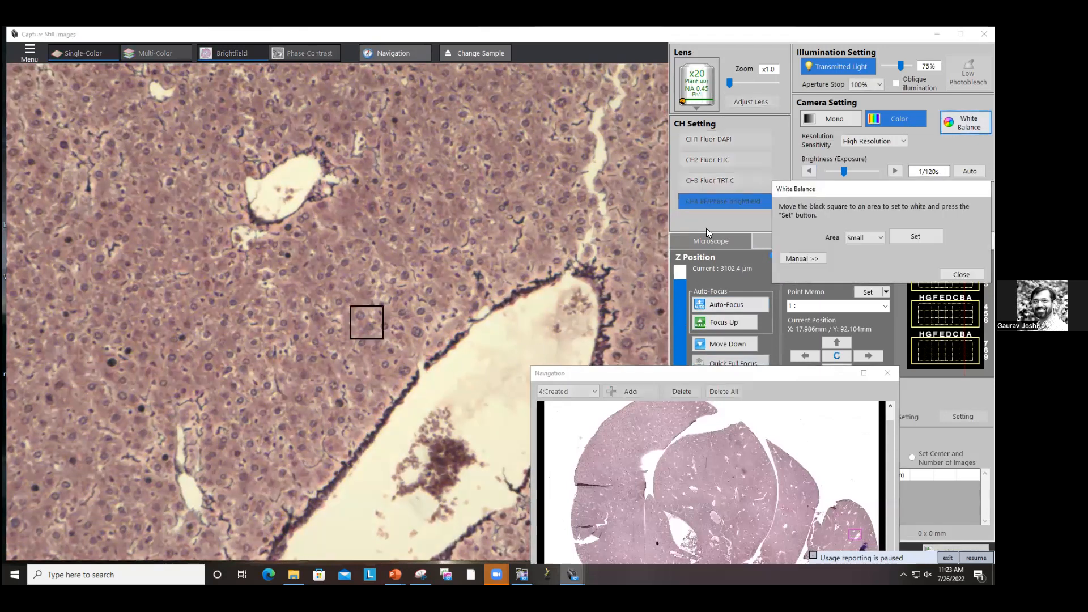
pyautogui.moveTo(378, 329); pyautogui.dragTo(473, 376)
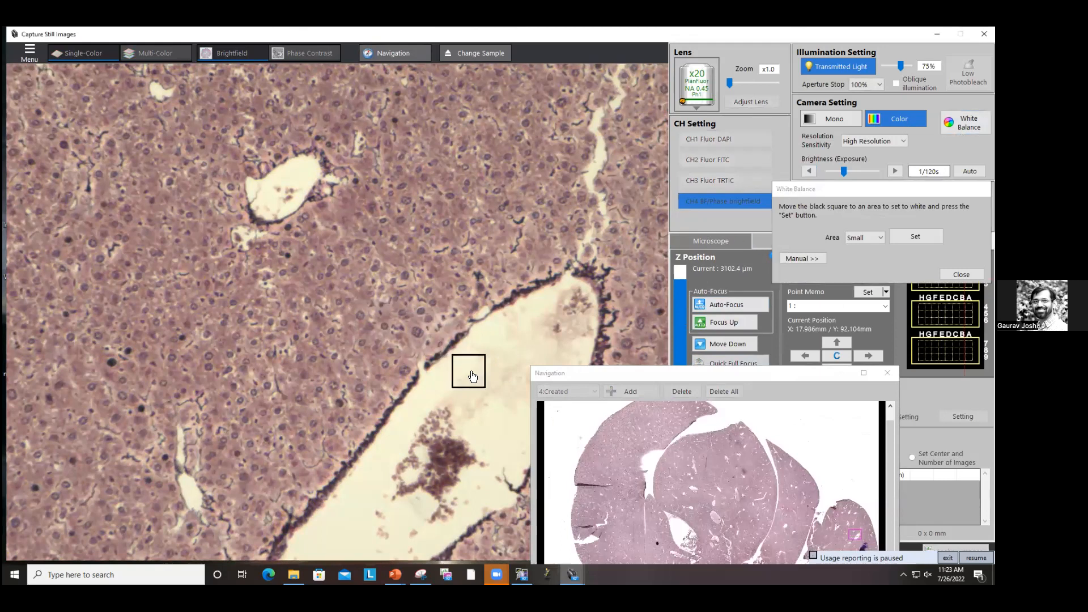
pyautogui.press('Return')
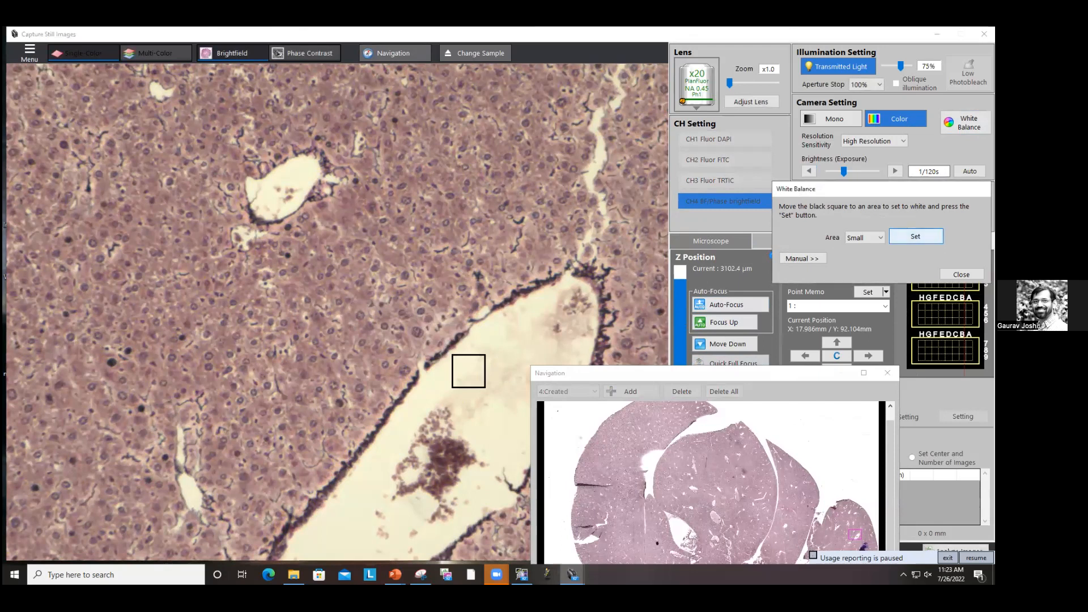
# Step: Enable Stitching with edge points and set two corner points in the right lobe from the navigation overview
pyautogui.moveTo(590, 371); pyautogui.dragTo(621, 175)
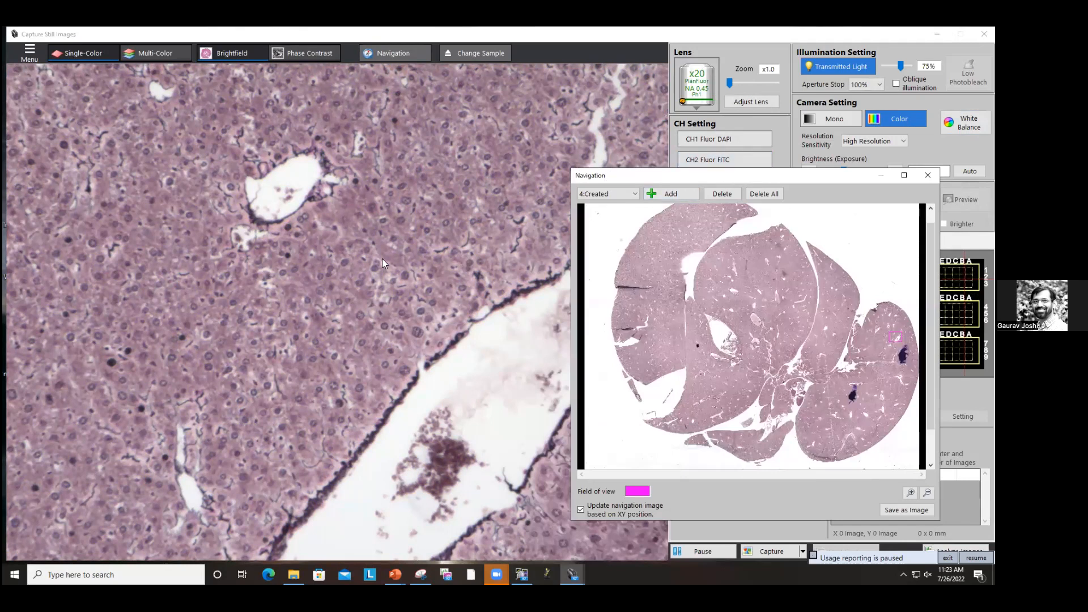
pyautogui.moveTo(726, 174); pyautogui.dragTo(529, 113)
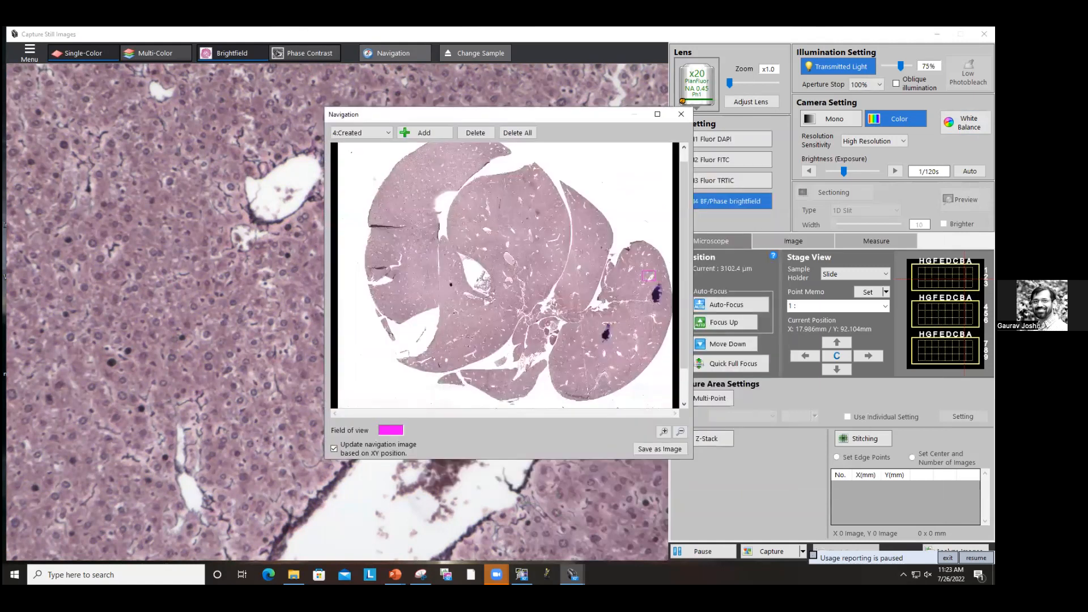
pyautogui.click(861, 458)
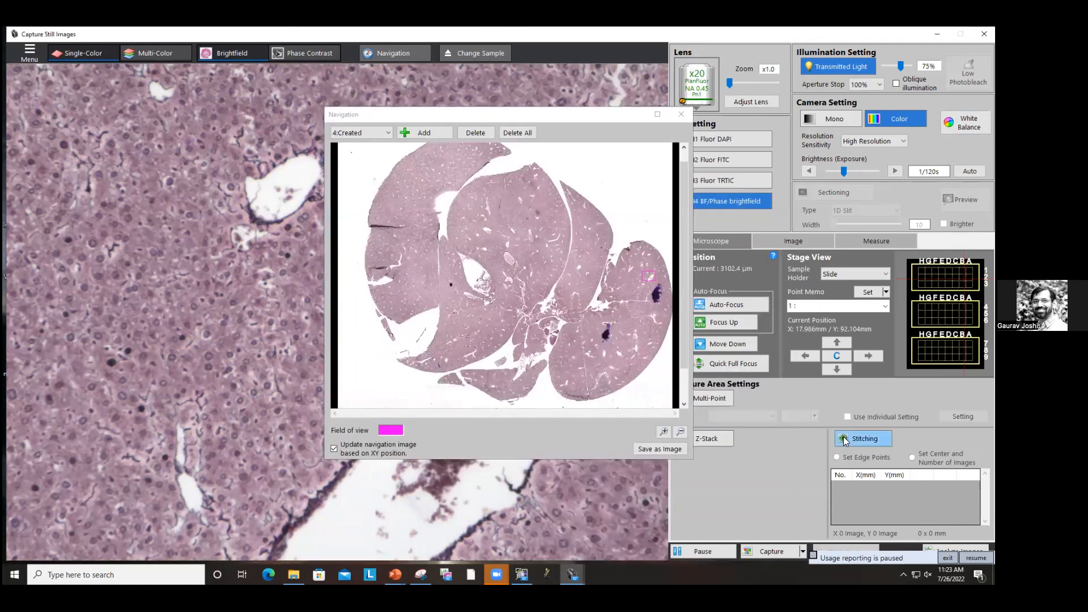
pyautogui.click(857, 437)
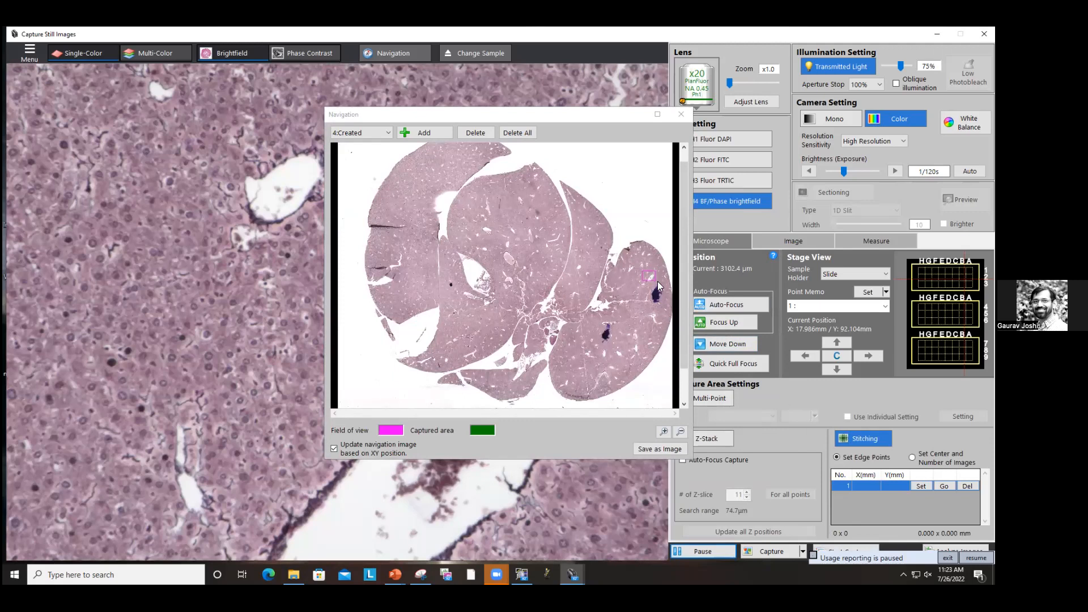
pyautogui.doubleClick(627, 262)
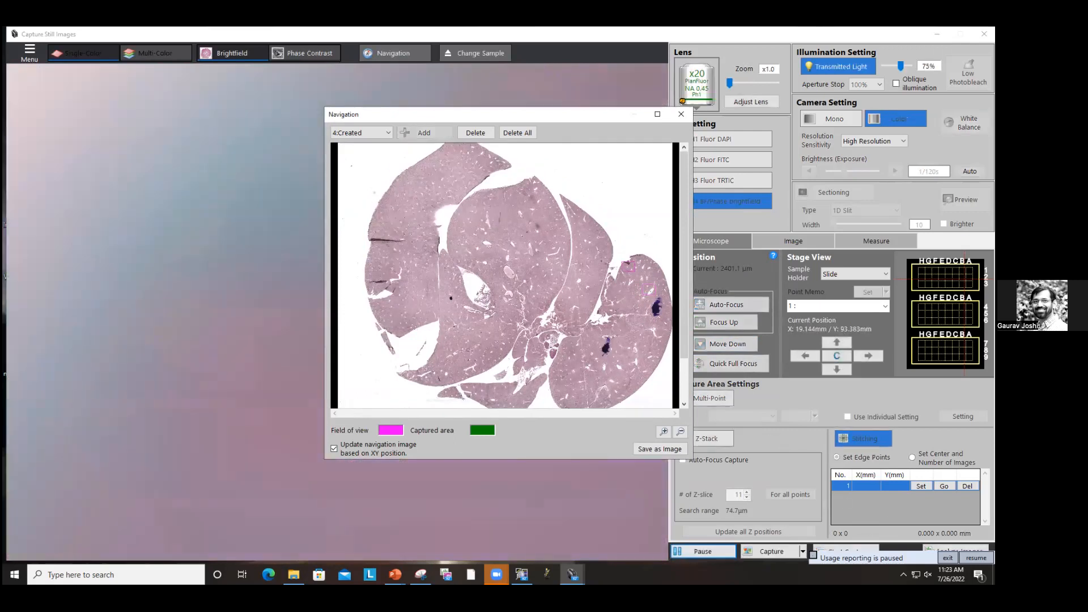
pyautogui.click(921, 486)
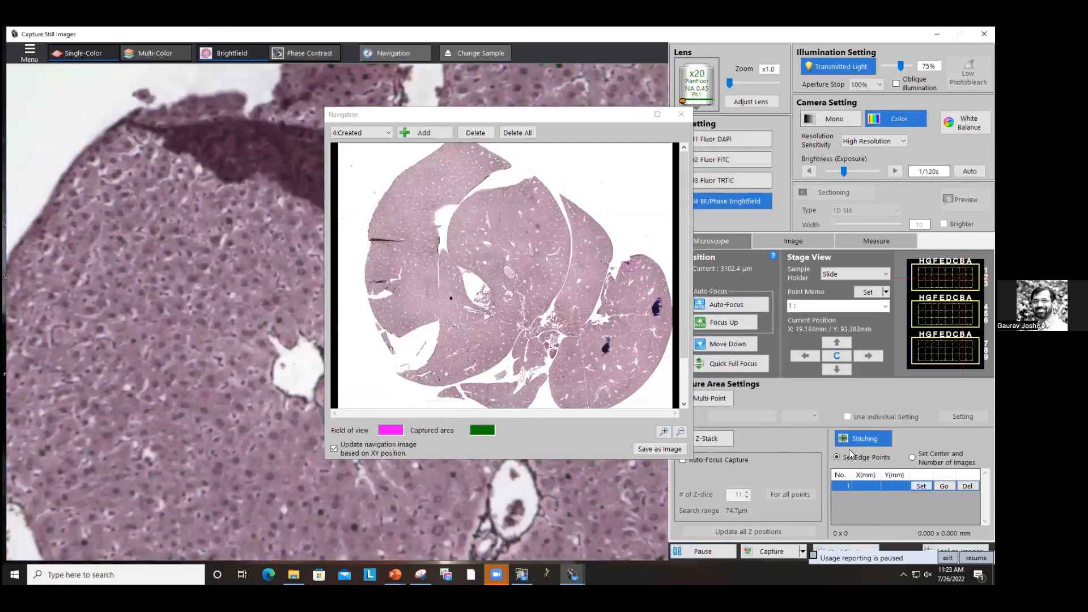
pyautogui.doubleClick(642, 295)
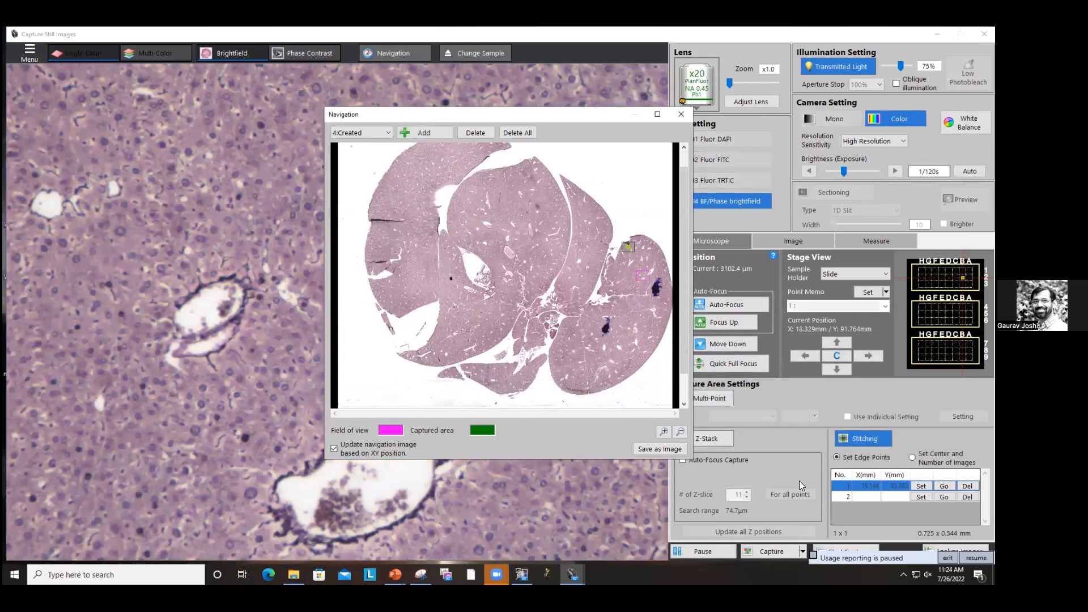
pyautogui.click(921, 497)
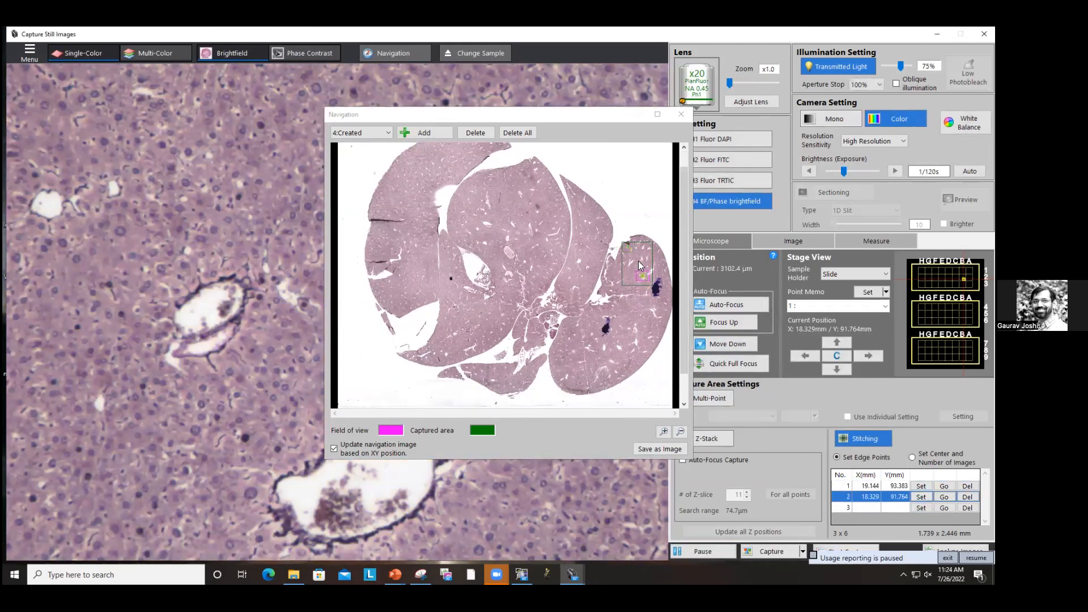
# Step: Start the stitched capture with the default save folder and TIFF format
pyautogui.click(811, 555)
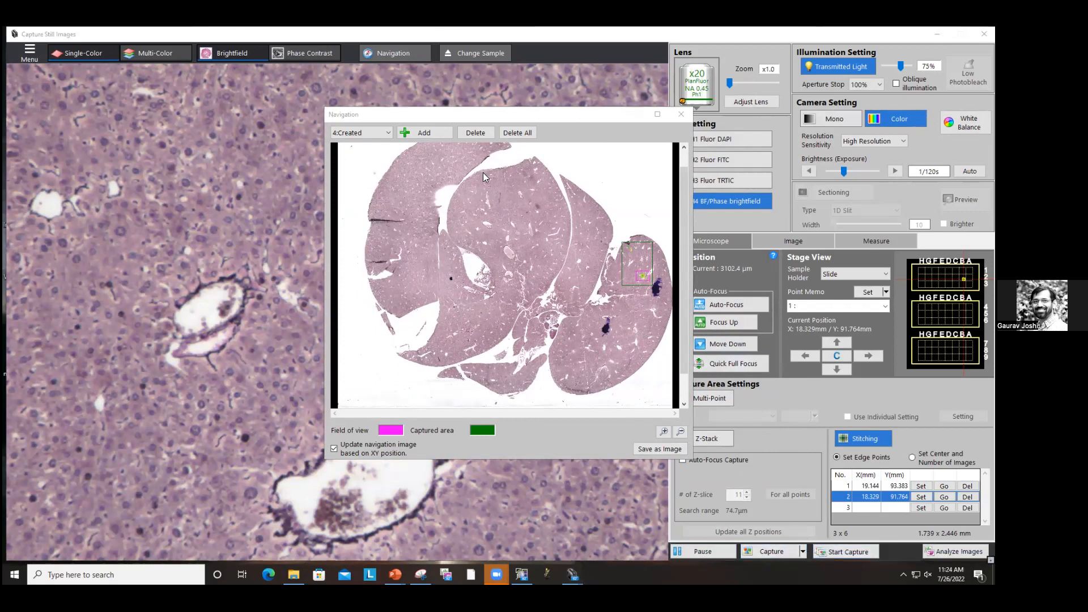
pyautogui.moveTo(516, 114); pyautogui.dragTo(468, 105)
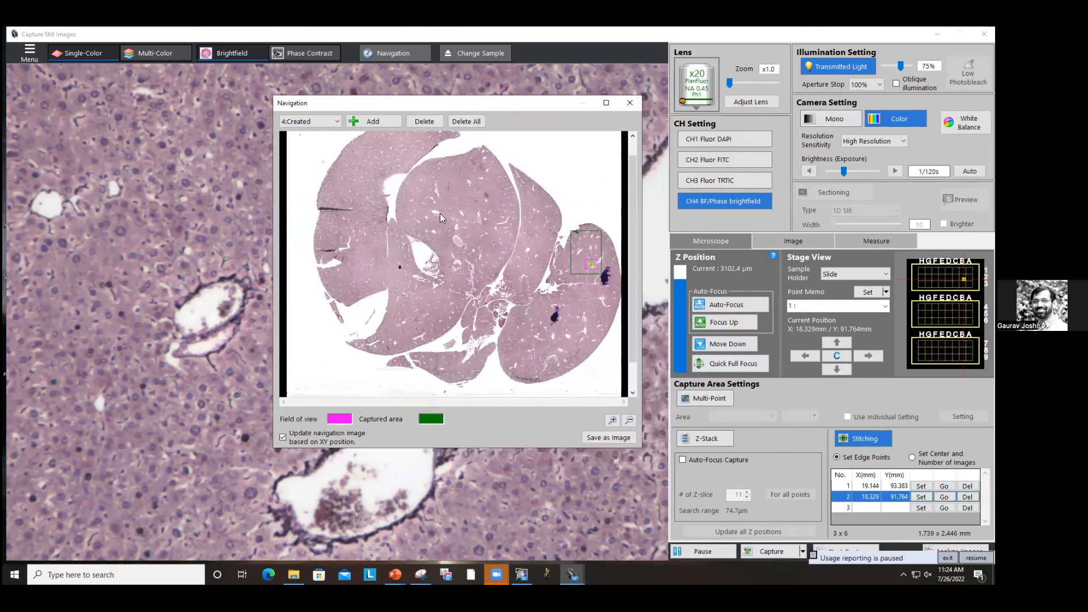
pyautogui.click(814, 555)
pyautogui.click(816, 552)
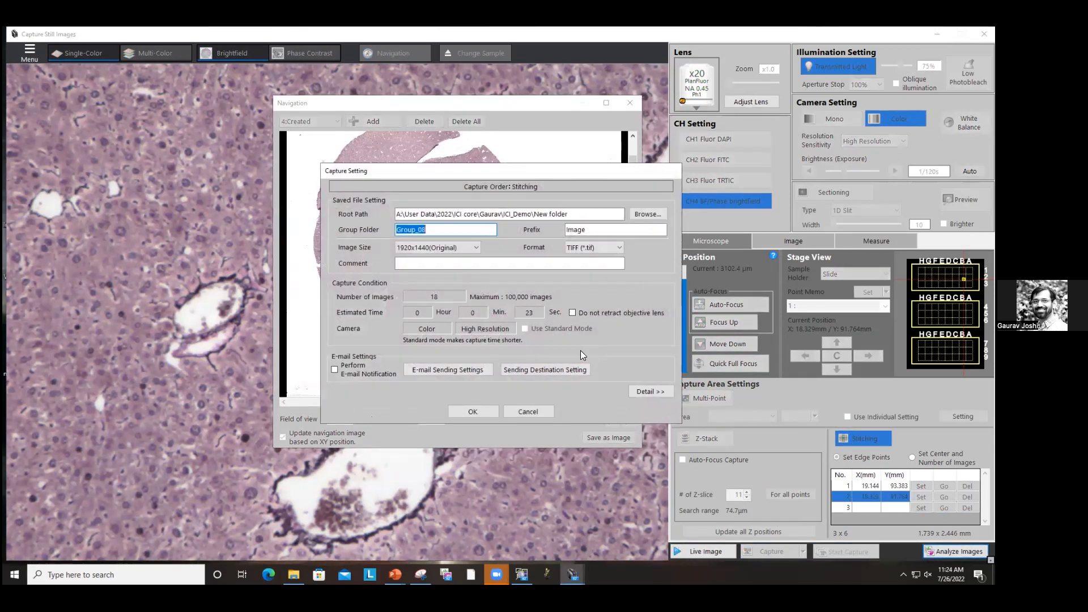
pyautogui.click(473, 410)
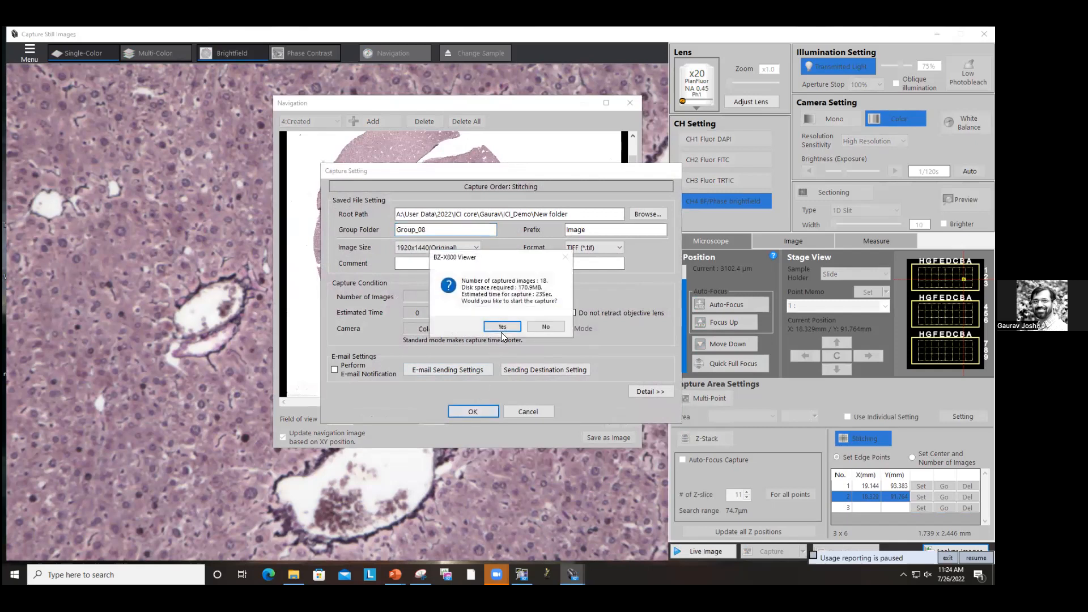
pyautogui.click(503, 330)
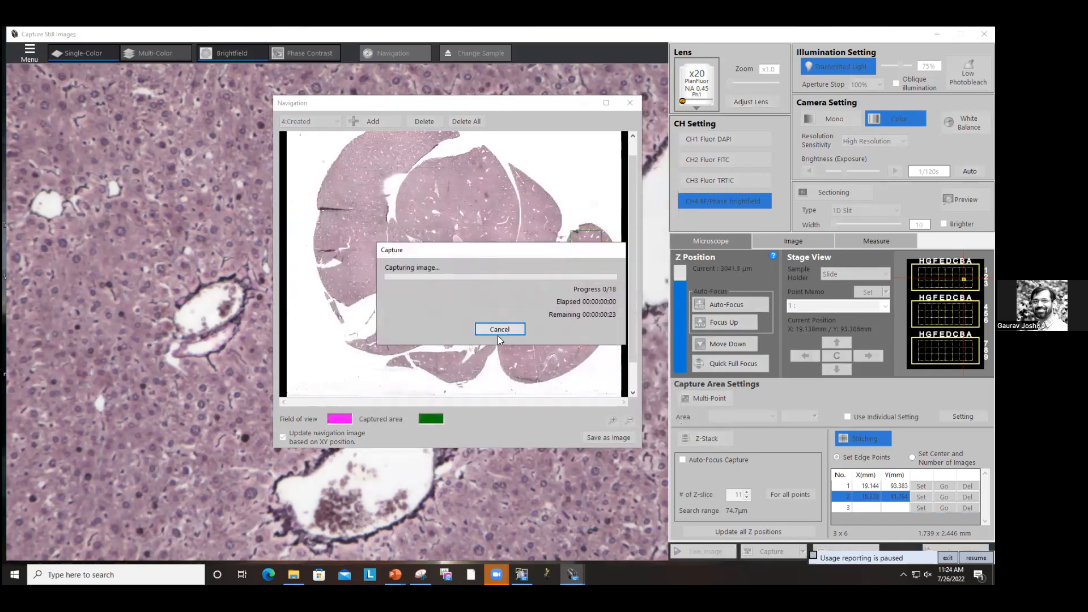
pyautogui.moveTo(511, 249); pyautogui.dragTo(768, 193)
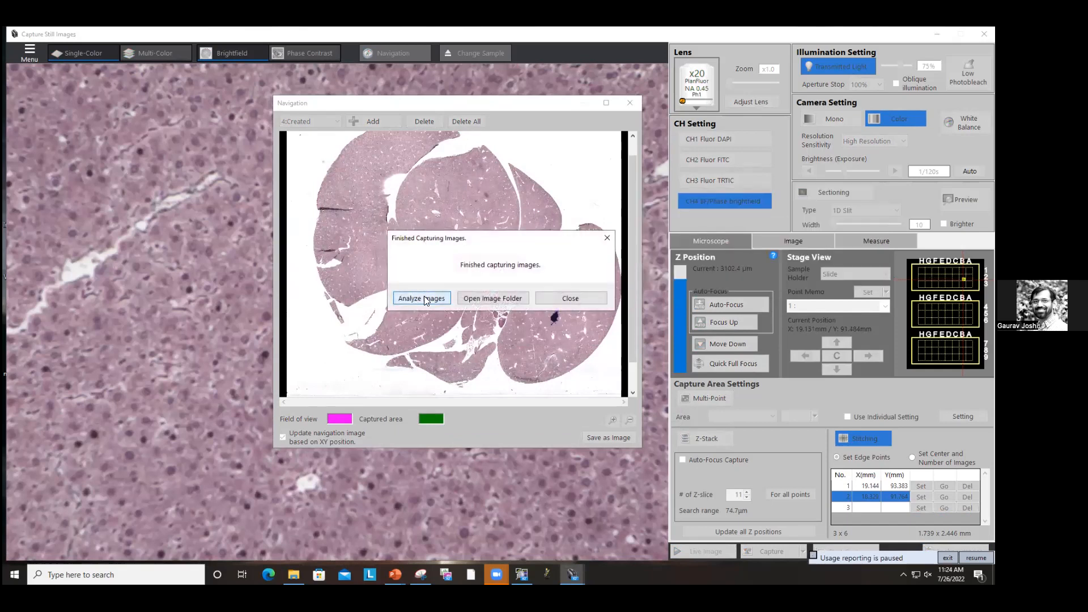
# Step: Open the captured group for analysis and stitch the tiles with image position adjustment
pyautogui.click(424, 295)
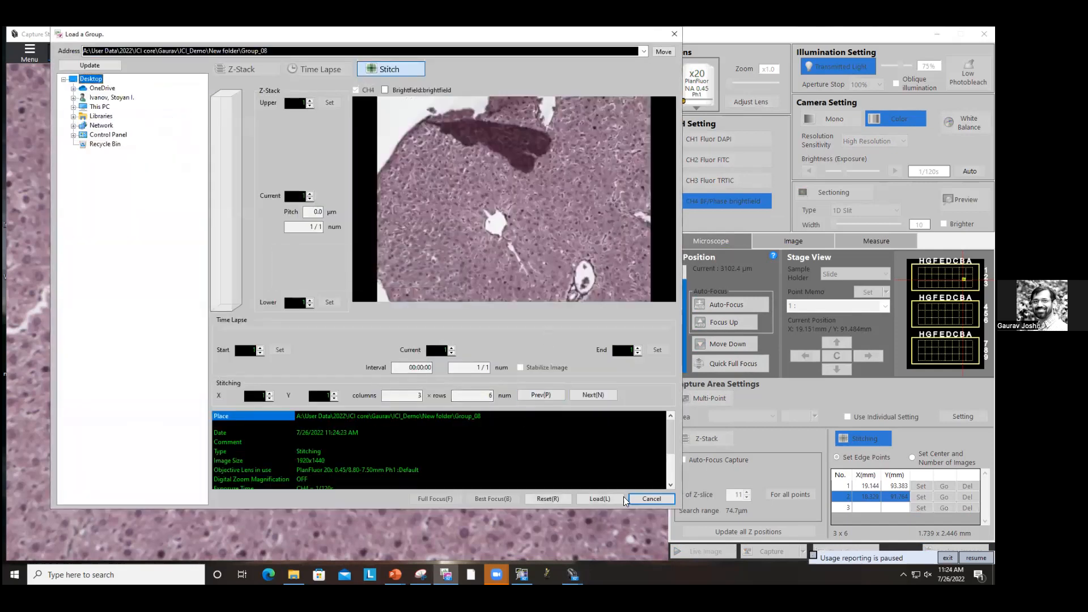
pyautogui.click(599, 499)
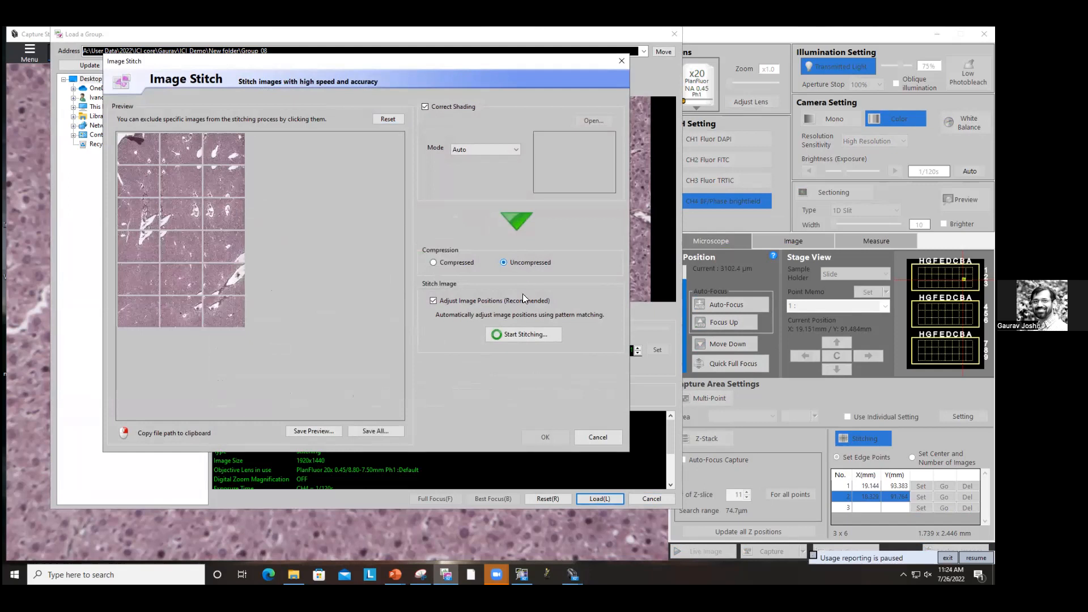
pyautogui.click(521, 331)
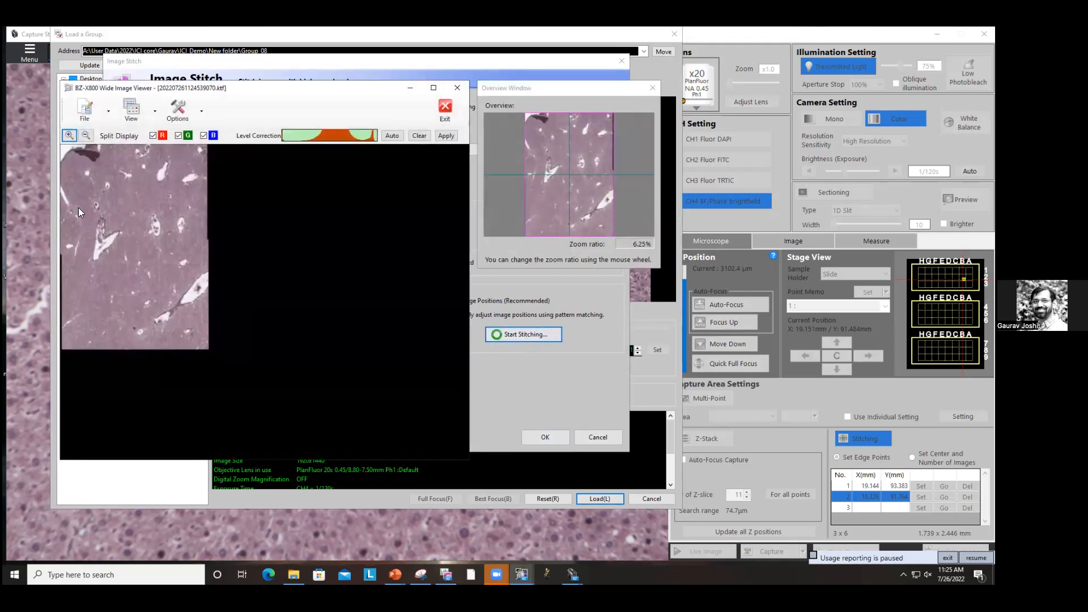
# Step: Zoom in and out of the stitched image to inspect the tile seams
pyautogui.scroll(3, 142, 222)
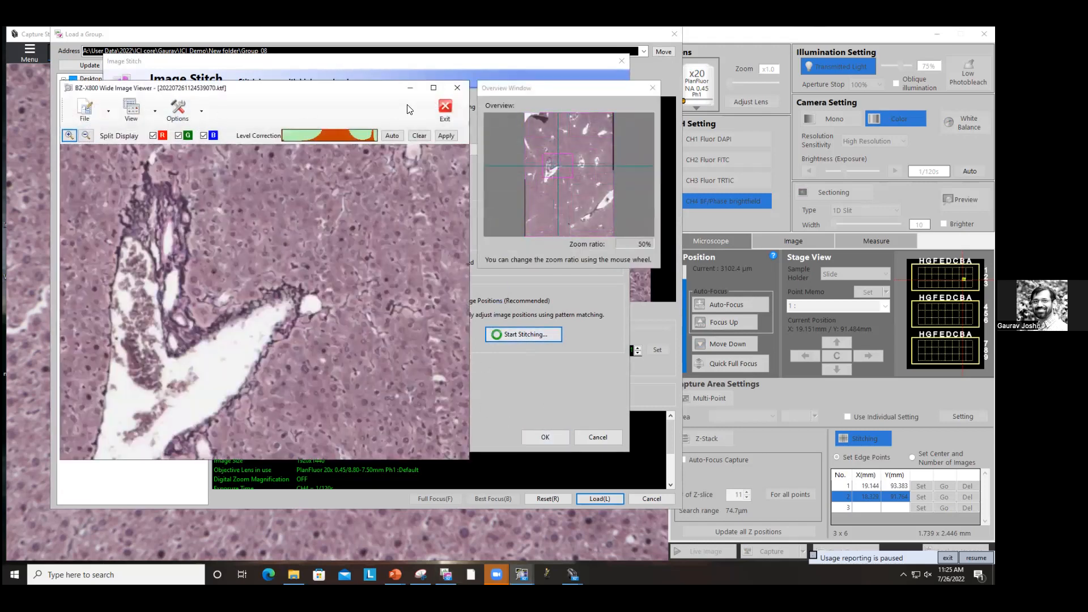
pyautogui.click(431, 93)
pyautogui.scroll(-2, 457, 445)
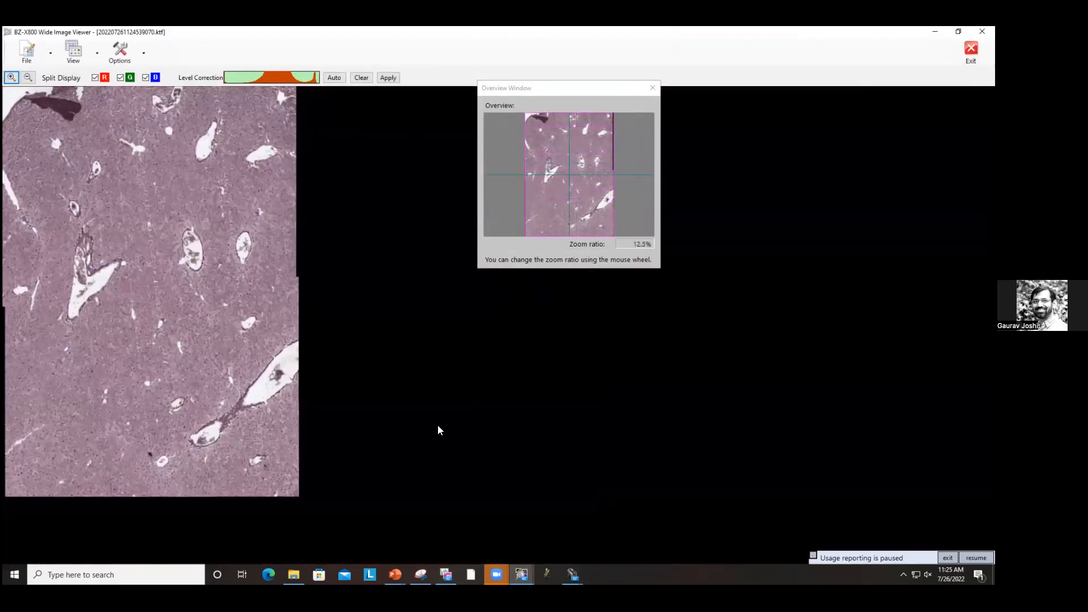
pyautogui.scroll(1, 24, 126)
pyautogui.scroll(1, 23, 124)
pyautogui.scroll(-1, 23, 125)
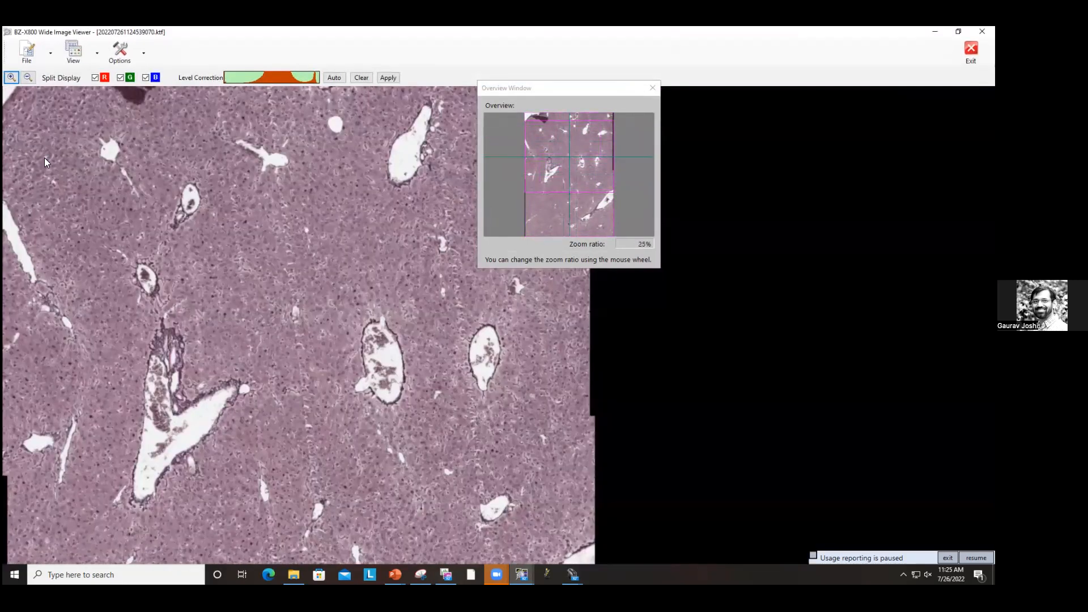
pyautogui.scroll(-1, 227, 336)
pyautogui.scroll(3, 227, 336)
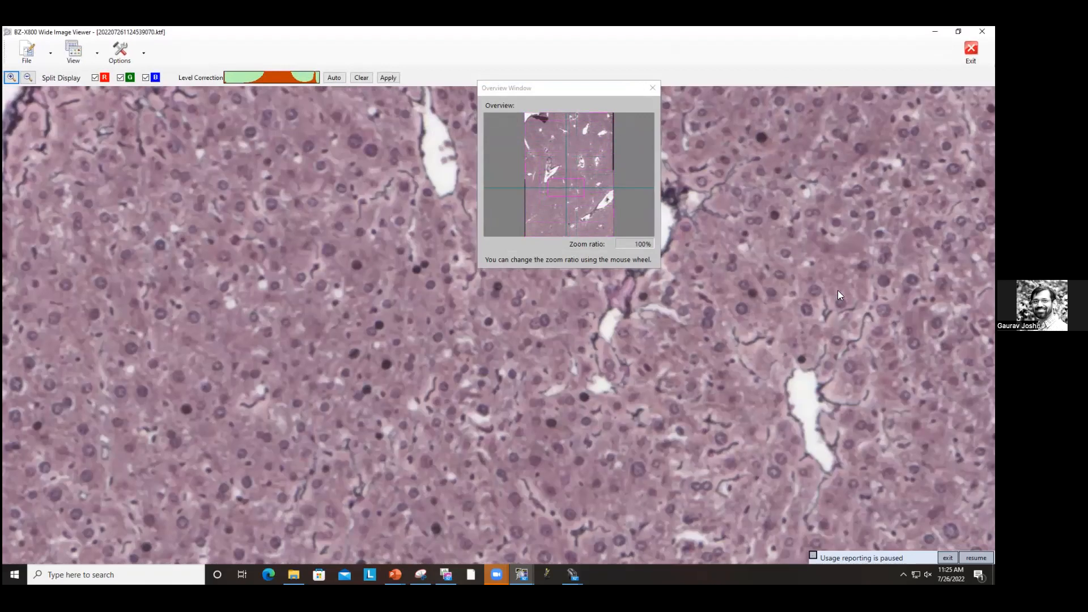
pyautogui.scroll(-1, 827, 261)
pyautogui.scroll(-2, 604, 427)
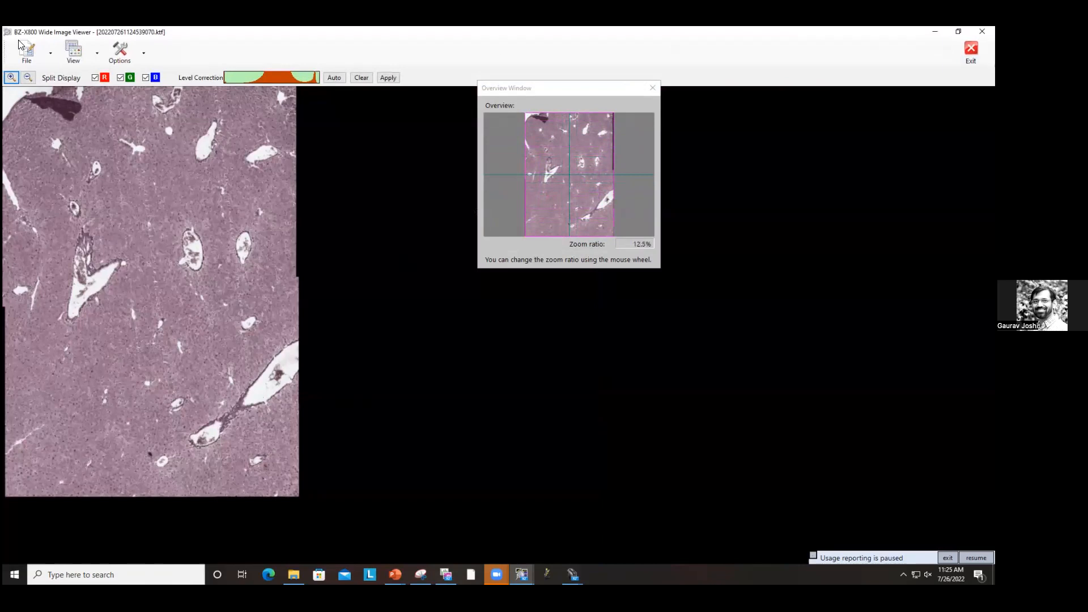
# Step: Export the stitched image as a TIFF named HandE_01
pyautogui.click(50, 43)
pyautogui.click(59, 110)
pyautogui.click(457, 349)
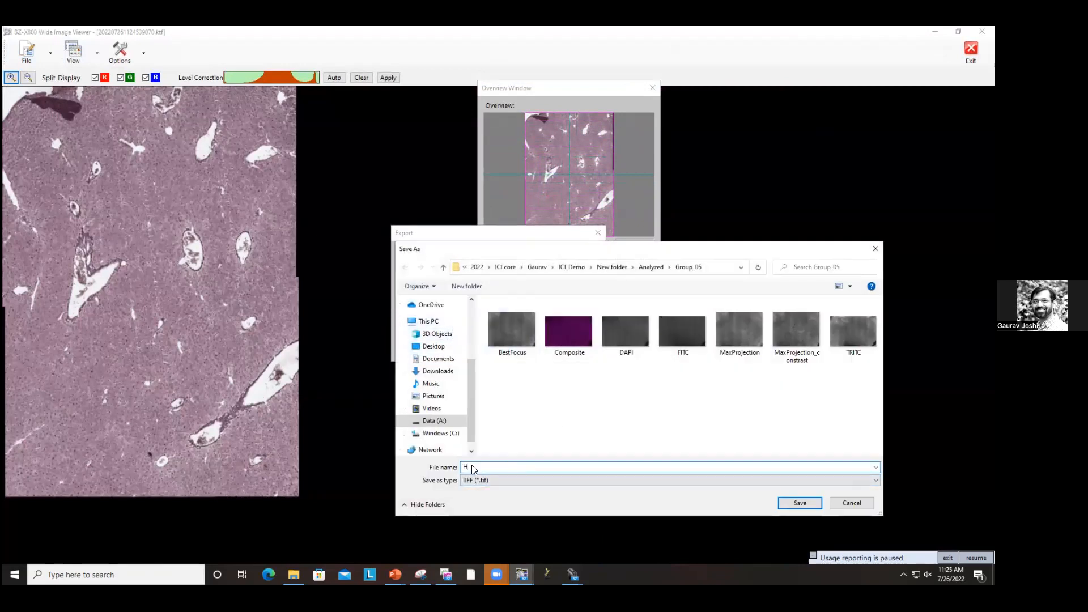
pyautogui.write('HandE_01')
pyautogui.click(800, 503)
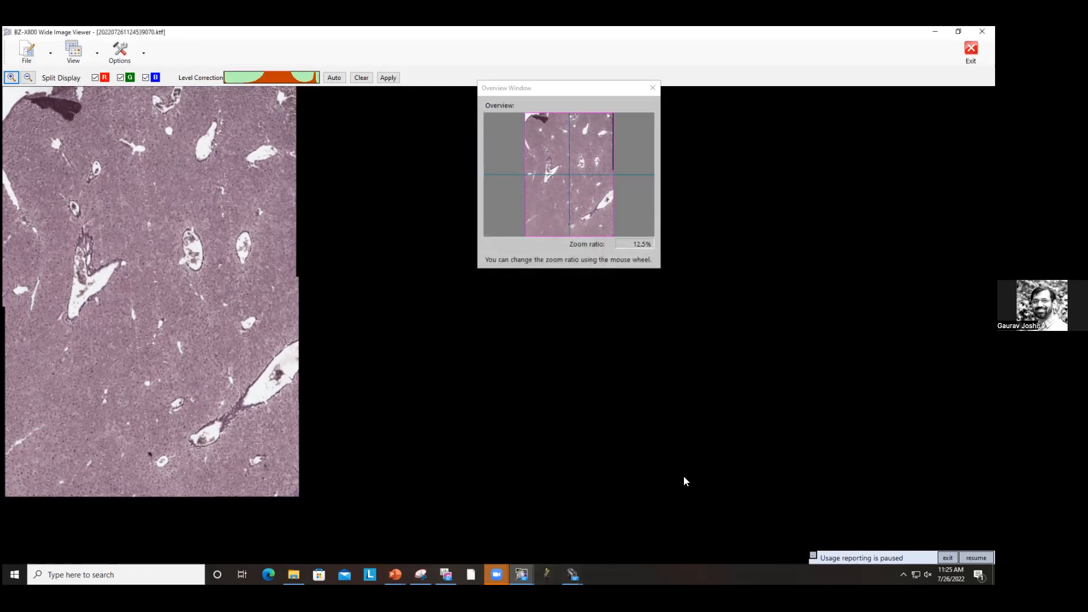
# Step: Close the stitched image viewer without saving and close the stitch and load-group dialogs
pyautogui.click(982, 31)
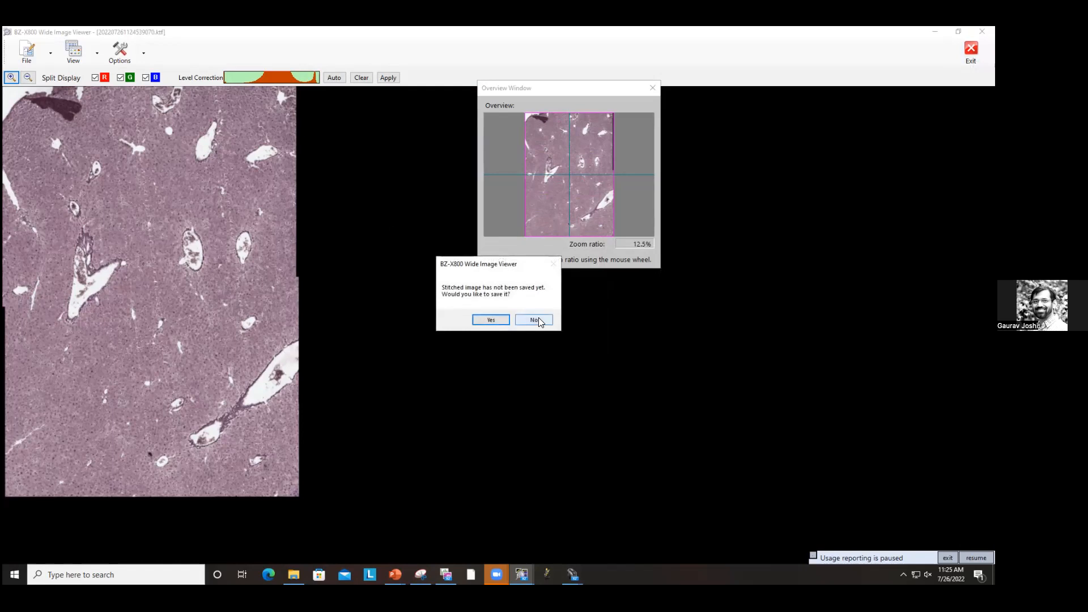
pyautogui.click(540, 322)
pyautogui.click(601, 437)
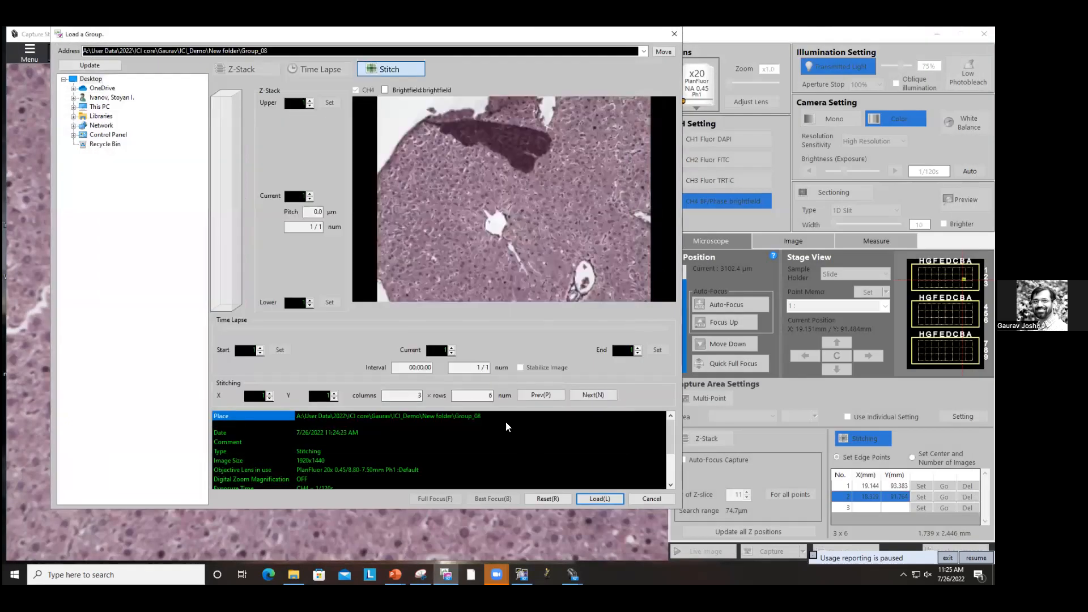
pyautogui.click(651, 498)
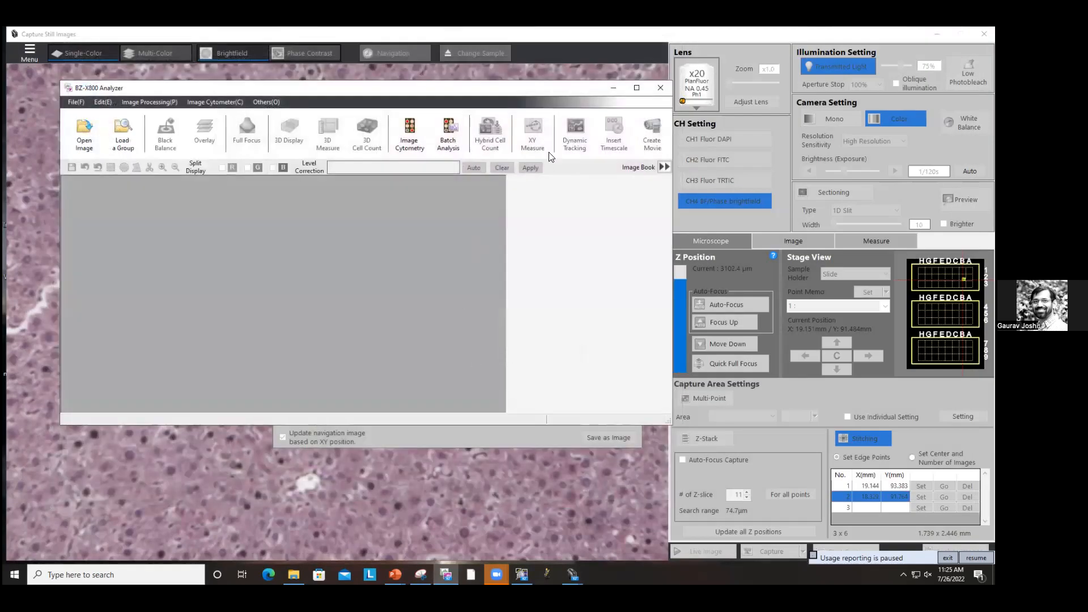
# Step: Close the analyzer window and the finished-capturing dialog
pyautogui.click(657, 88)
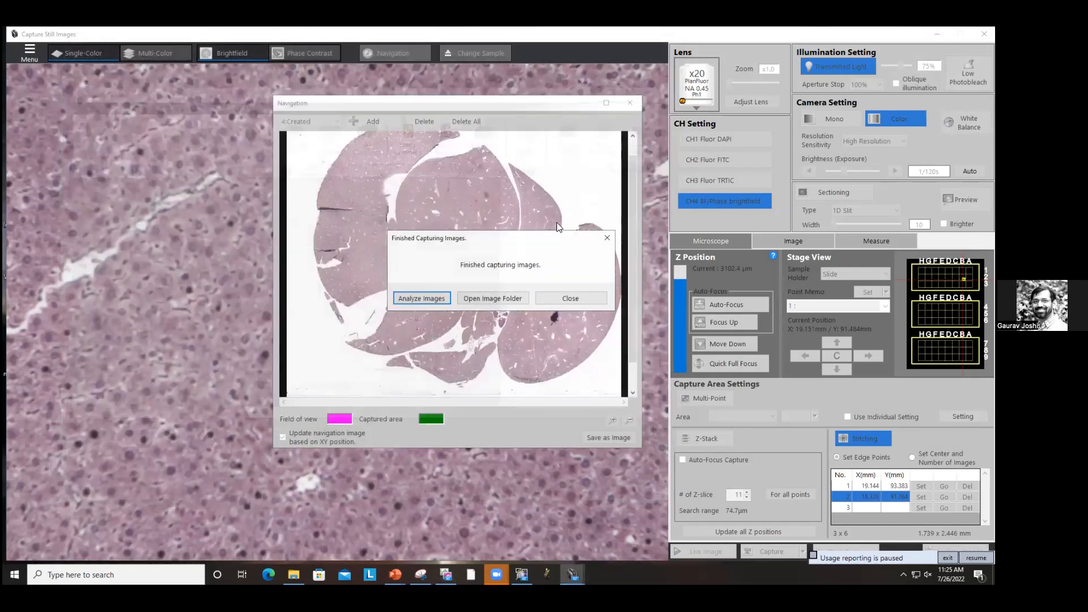
pyautogui.click(560, 299)
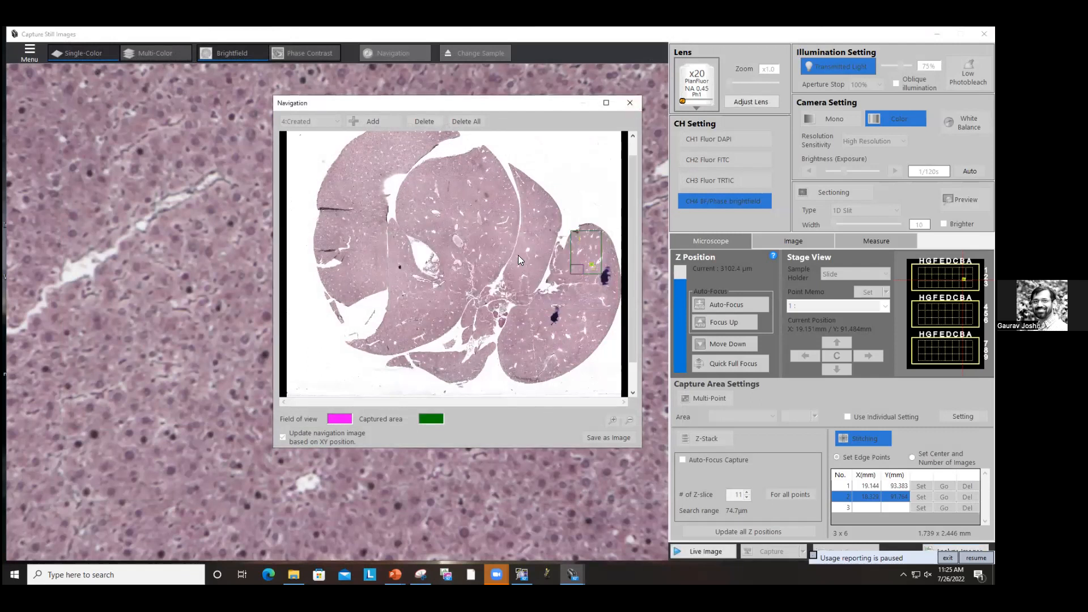
# Step: Move the stage to a region of the right lobe via the navigation map, turn off stitching and enable Z-Stack
pyautogui.click(600, 264)
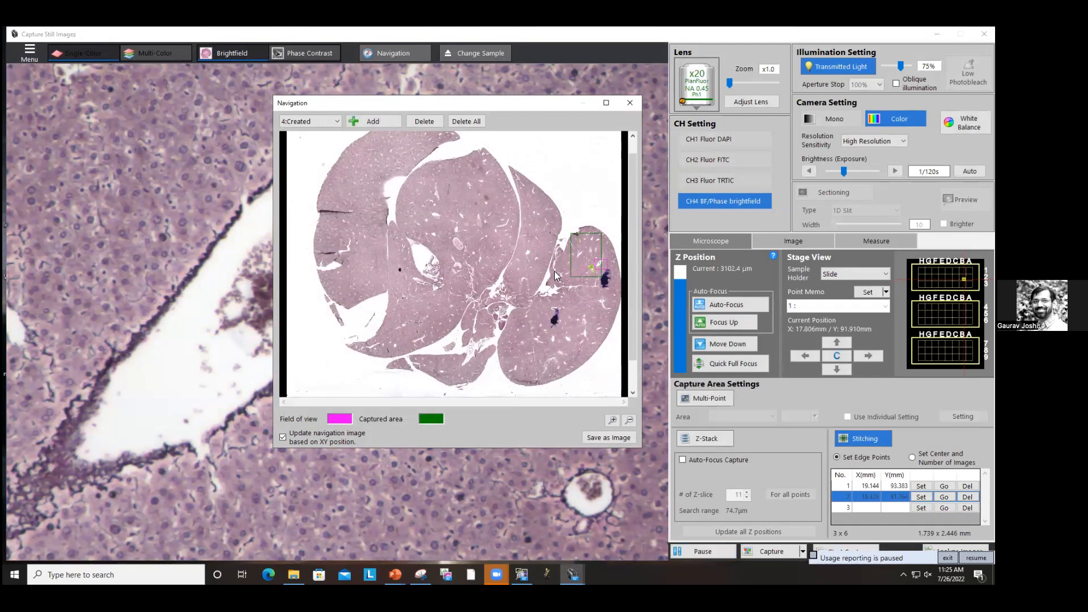
pyautogui.click(531, 259)
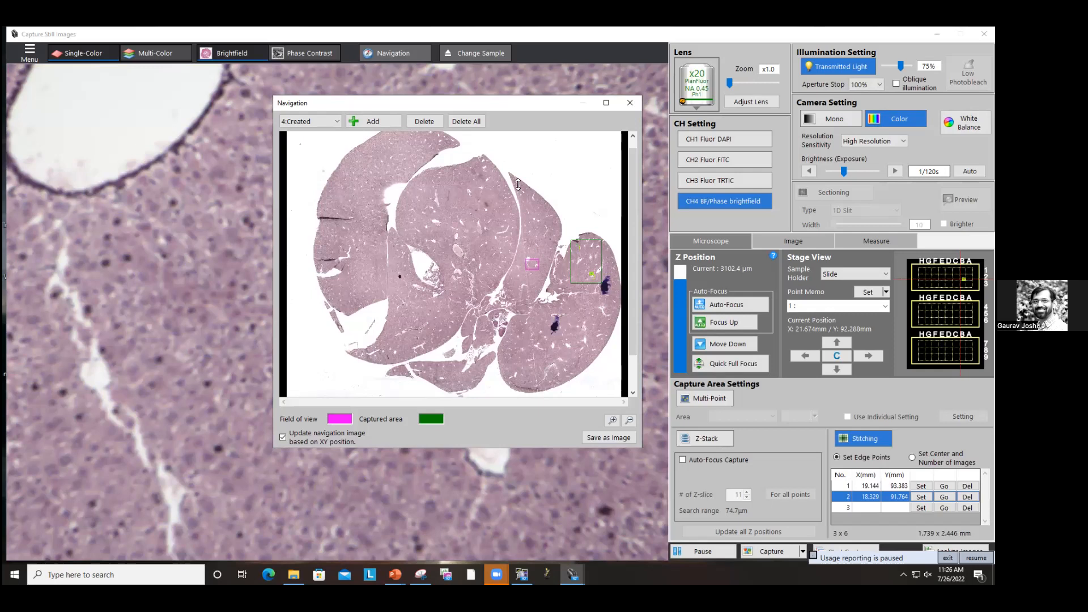
pyautogui.moveTo(515, 103); pyautogui.dragTo(499, 94)
pyautogui.click(864, 438)
pyautogui.click(497, 322)
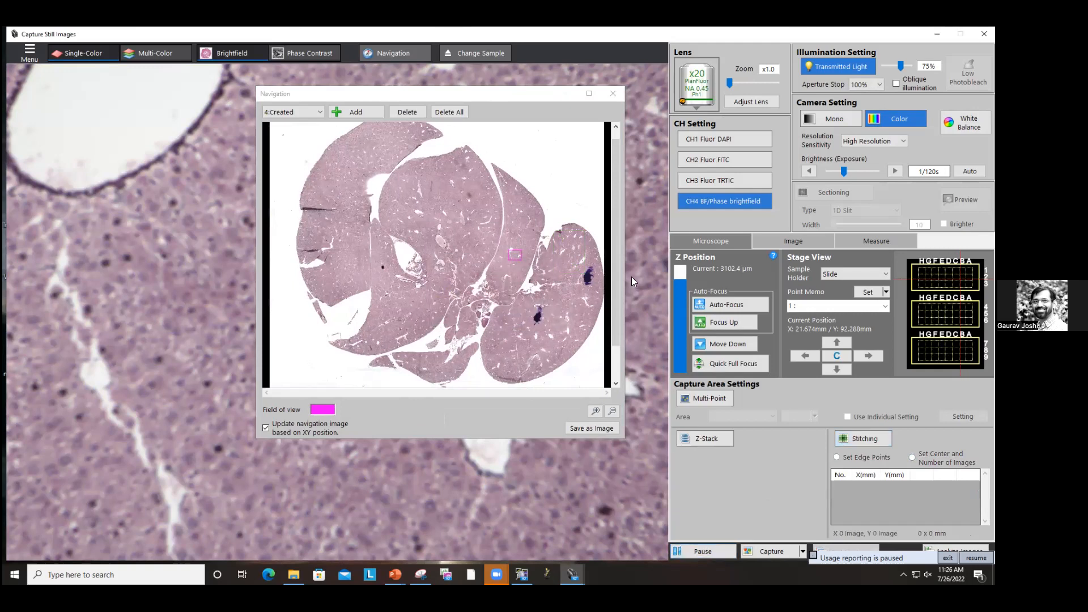
pyautogui.click(695, 439)
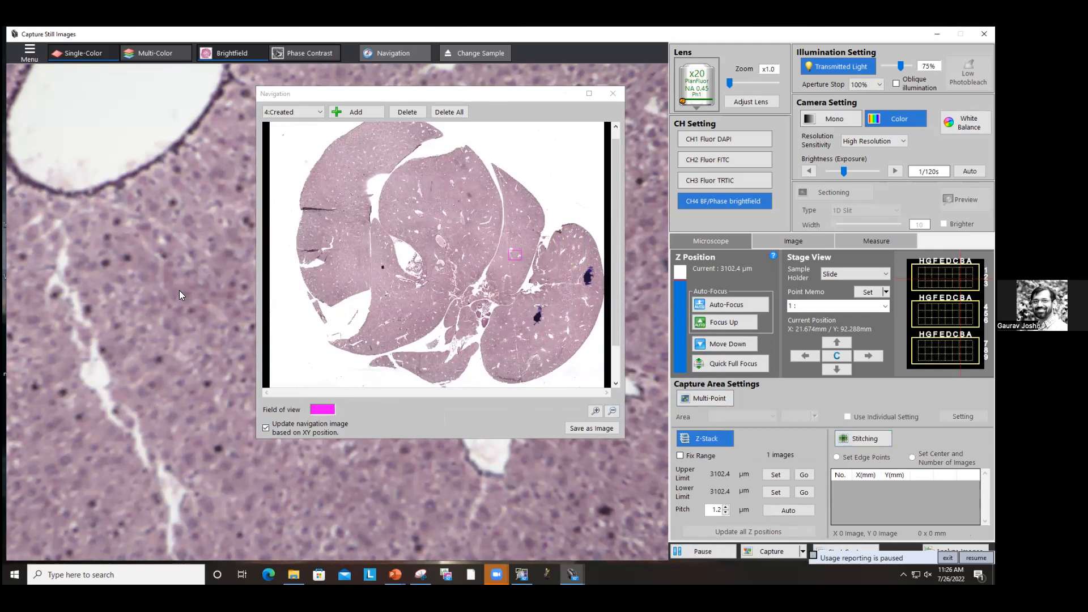
# Step: Browse different regions of the liver section by selecting spots on the navigation map
pyautogui.moveTo(497, 95); pyautogui.dragTo(905, 83)
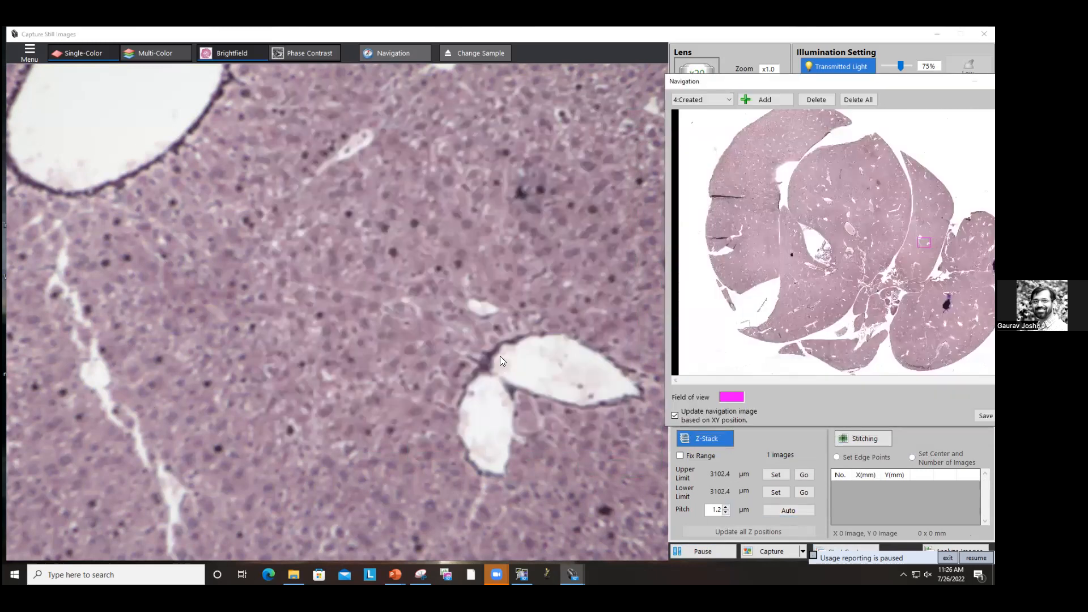
pyautogui.moveTo(798, 86); pyautogui.dragTo(589, 82)
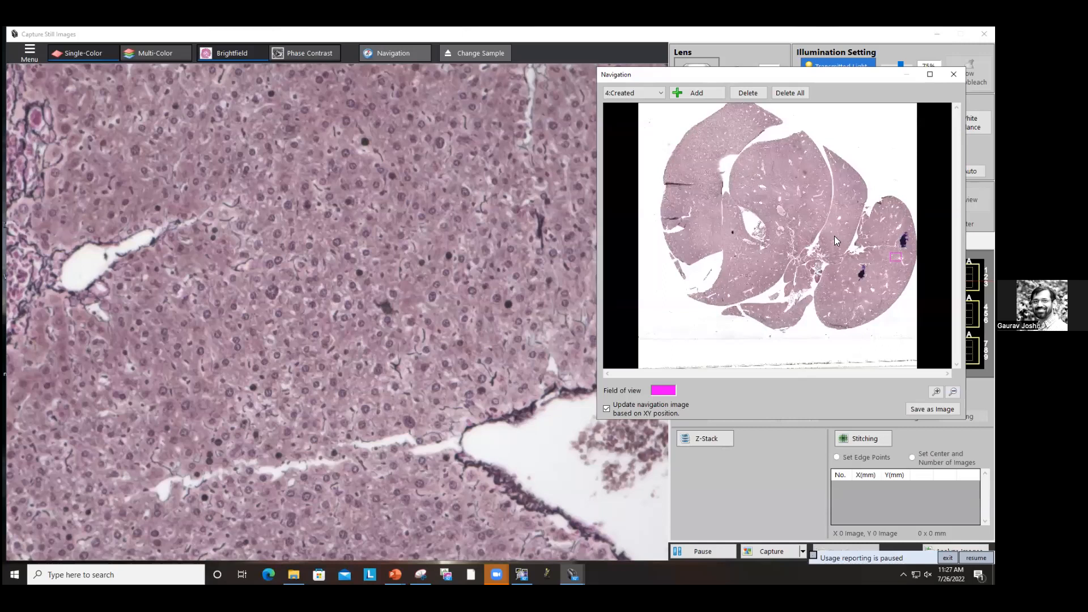
pyautogui.click(867, 248)
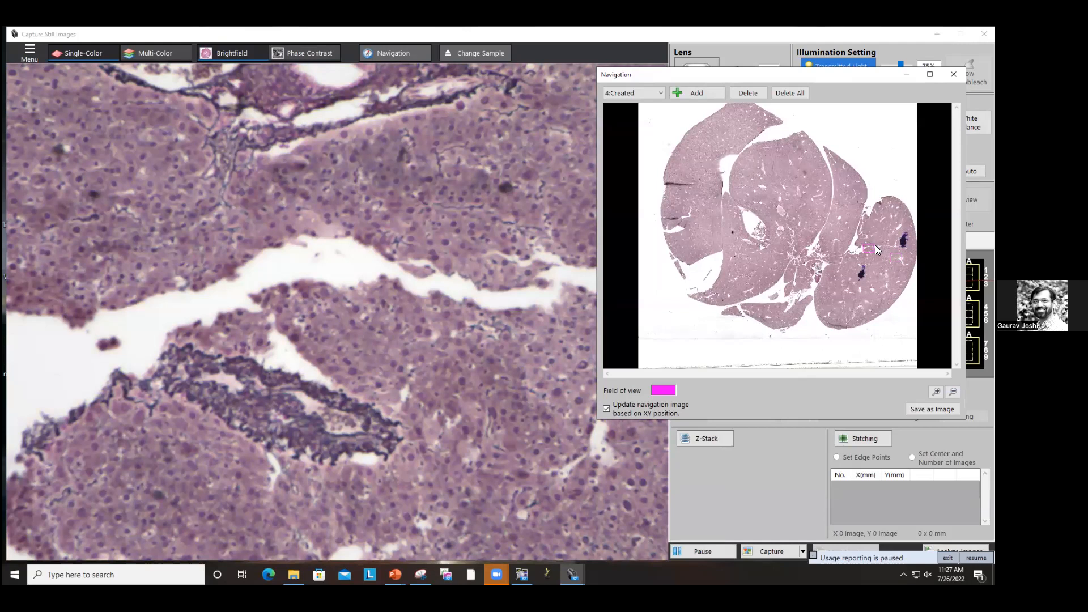
pyautogui.click(864, 228)
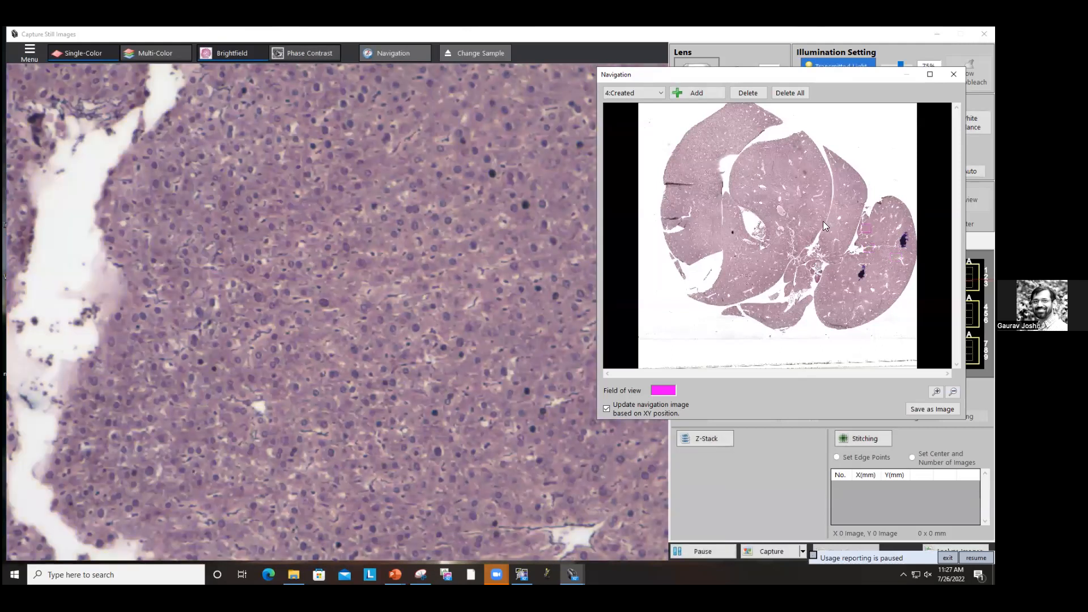
pyautogui.click(823, 286)
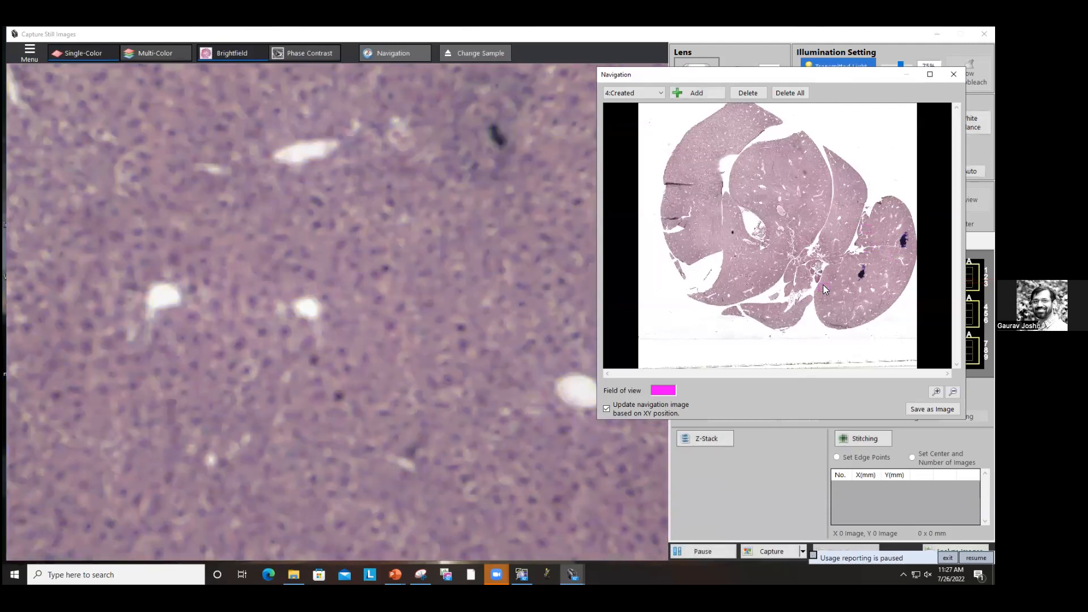
pyautogui.click(884, 291)
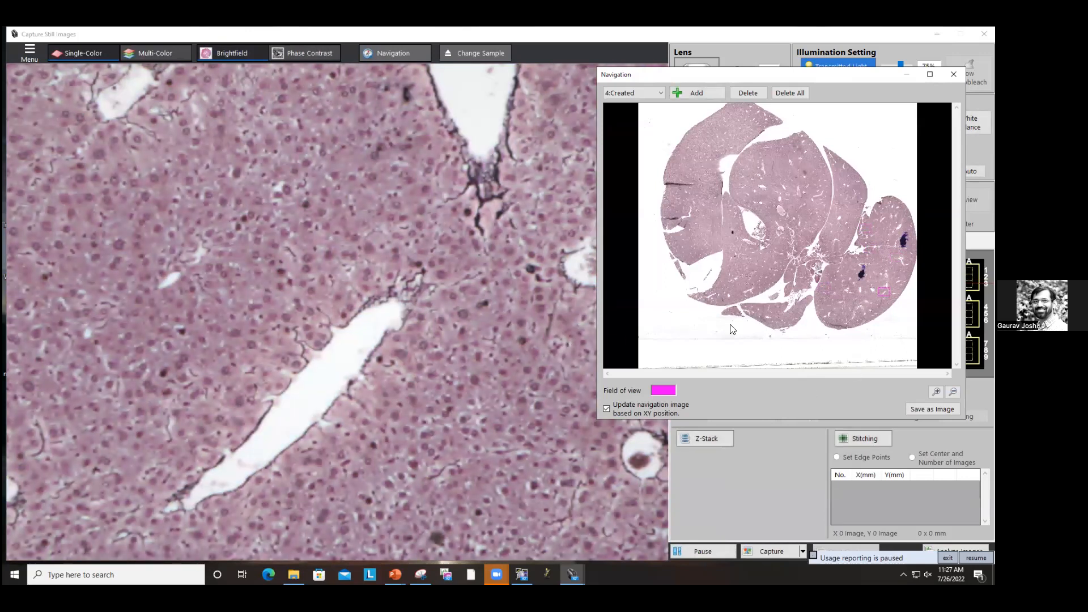
pyautogui.click(829, 282)
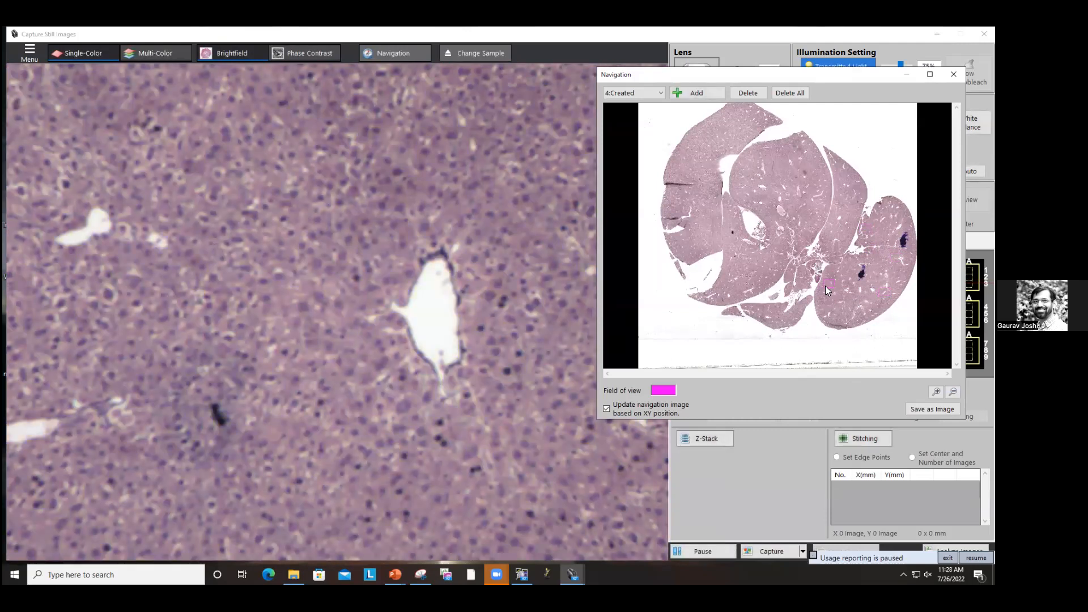
pyautogui.moveTo(639, 75); pyautogui.dragTo(345, 72)
pyautogui.click(701, 438)
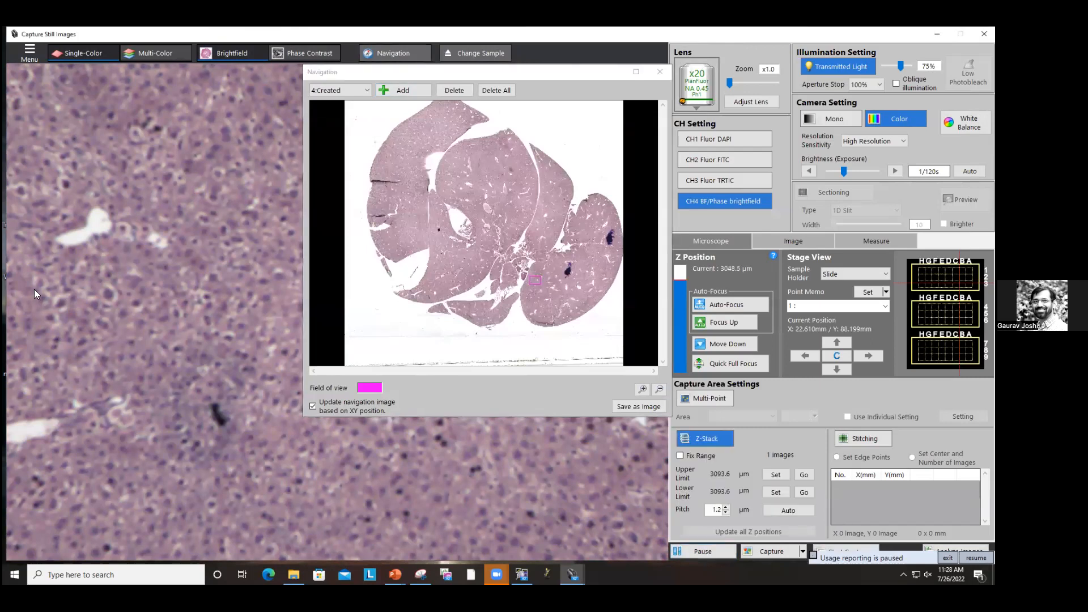
# Step: Adjust the focus at a chosen region and set the Z-stack upper limit at the current focal plane
pyautogui.scroll(5, 35, 289)
pyautogui.scroll(-8, 37, 289)
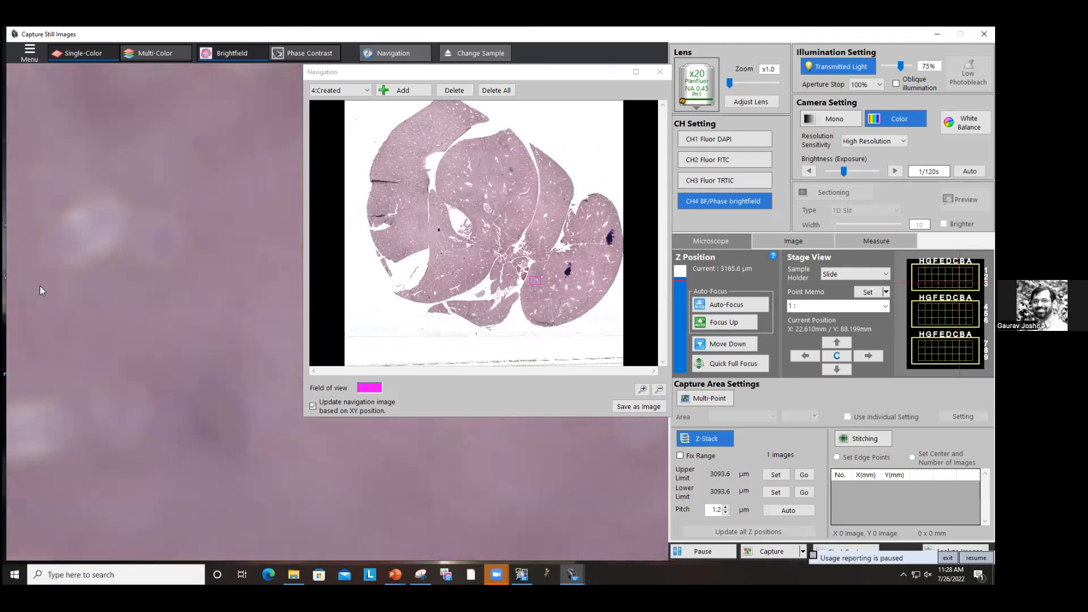
pyautogui.scroll(5, 40, 283)
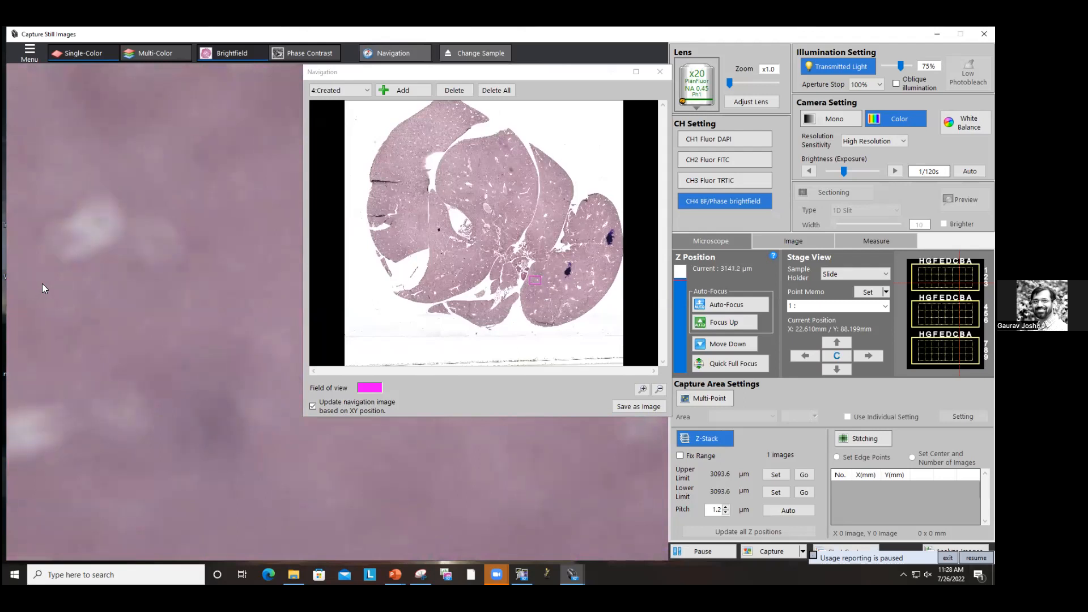
pyautogui.scroll(2, 42, 282)
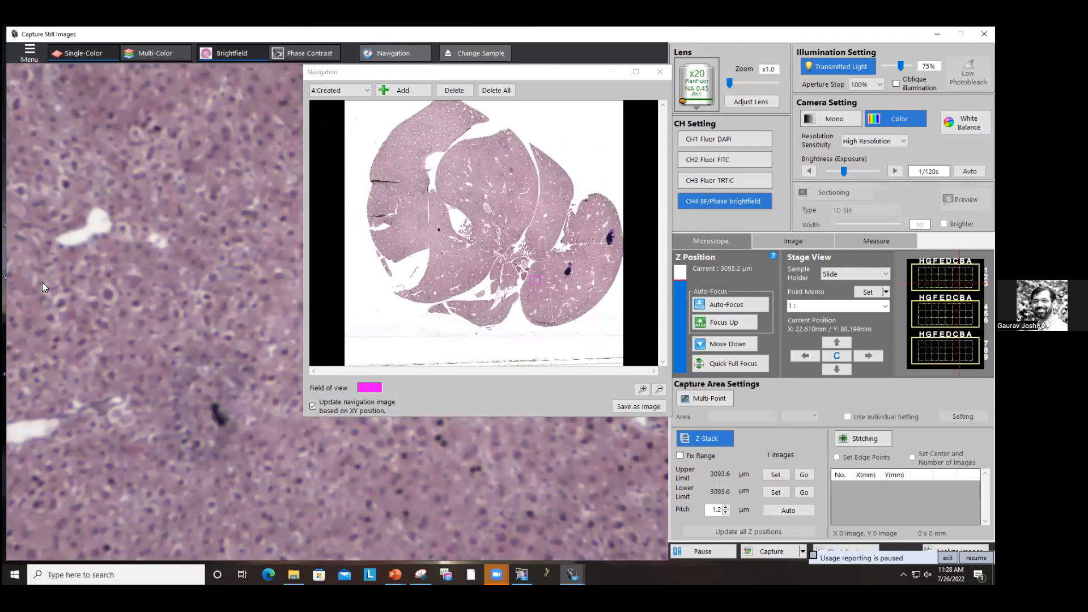
pyautogui.scroll(1, 42, 283)
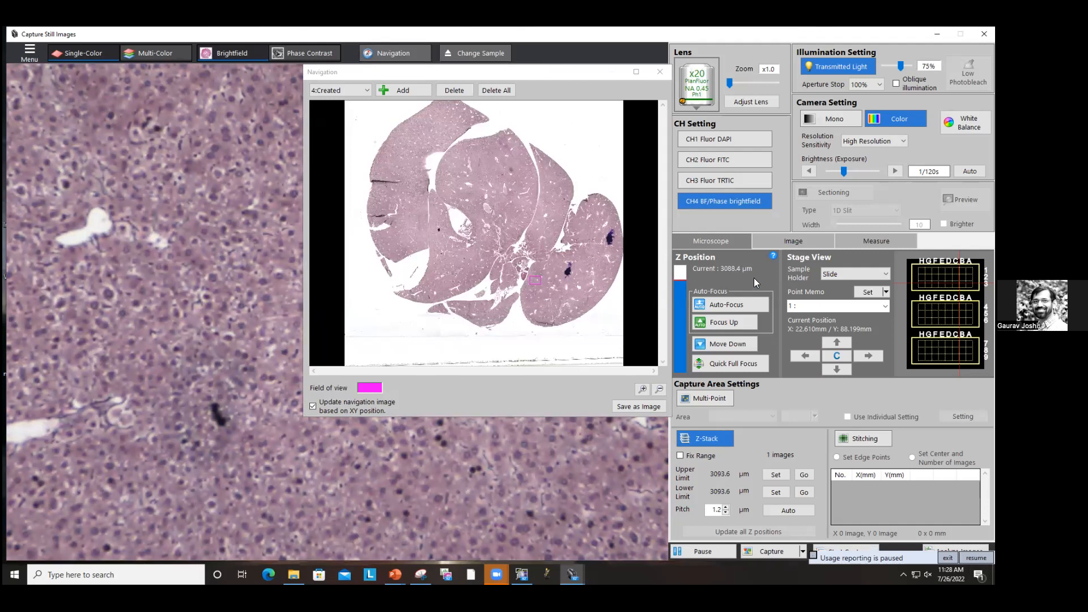
pyautogui.click(594, 281)
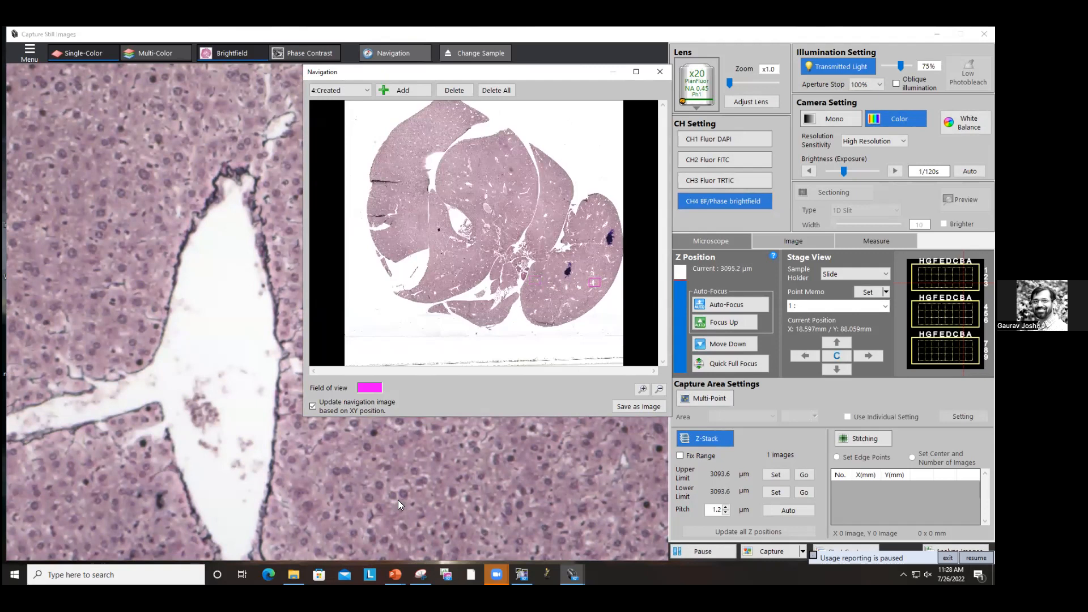
pyautogui.click(774, 476)
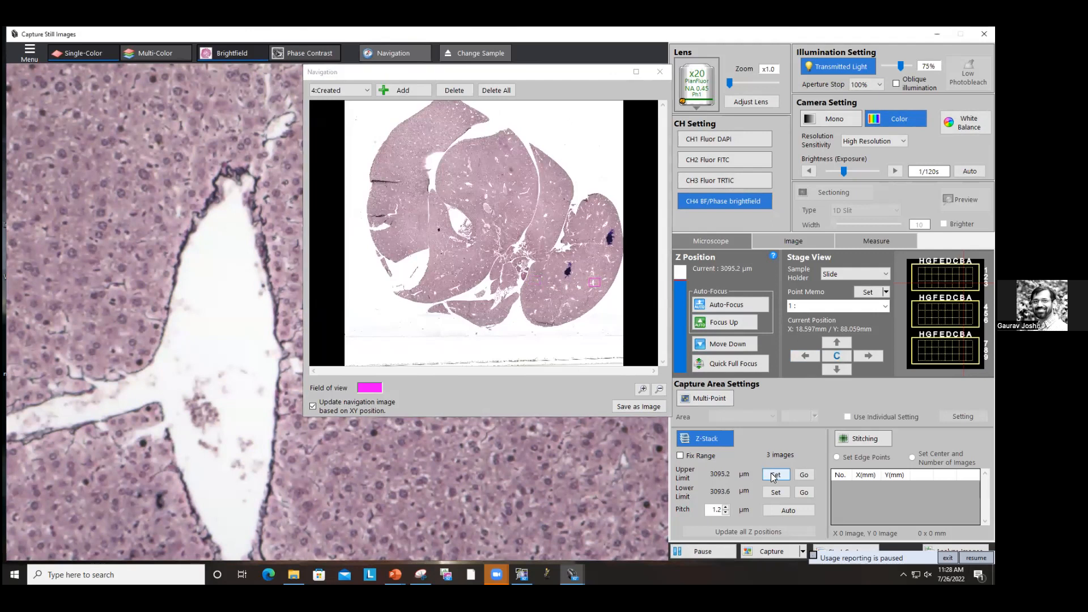
# Step: Move to a nearby region, set the Z-stack lower limit there, and set the pitch to 2 µm
pyautogui.click(535, 275)
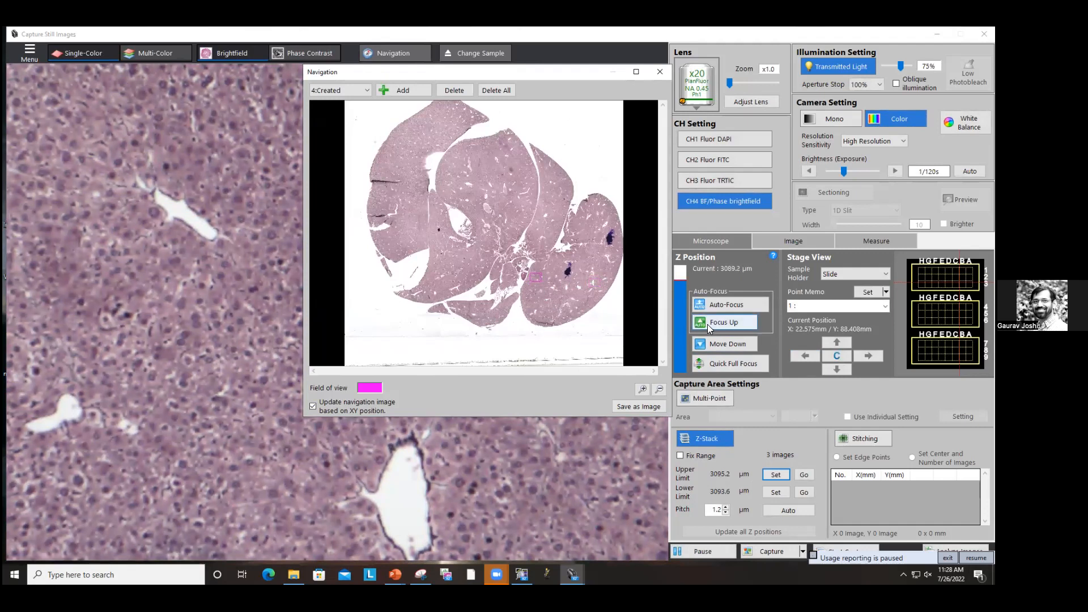
pyautogui.click(775, 496)
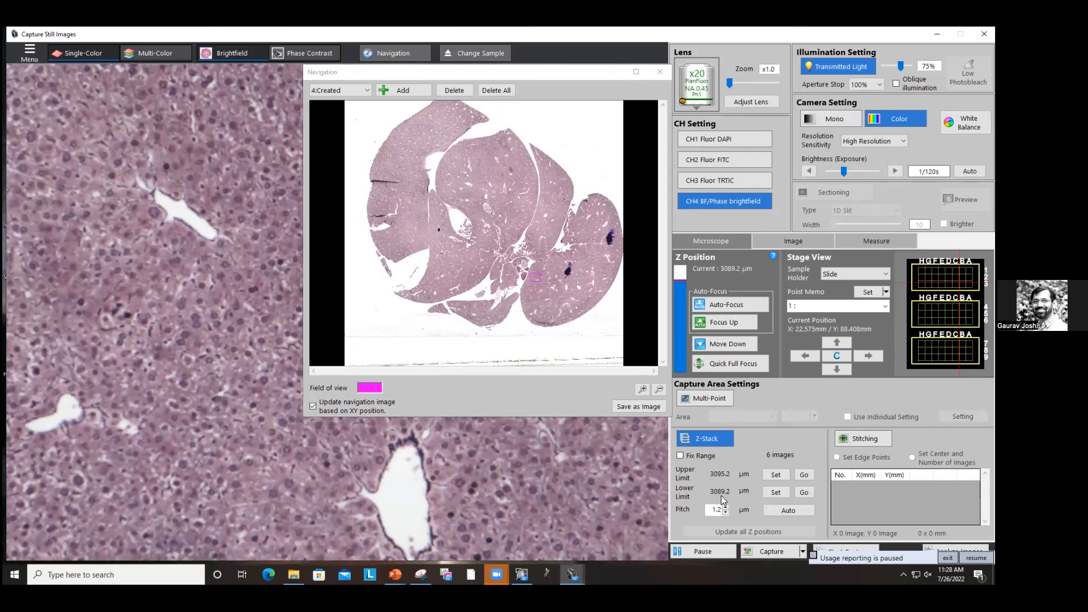
pyautogui.doubleClick(716, 510)
pyautogui.press('Right')
pyautogui.press('BackSpace')
pyautogui.press('BackSpace')
pyautogui.press('BackSpace')
pyautogui.write('2')
# Step: Enable stitching and set two edge points spanning a strip of the right lobe
pyautogui.click(864, 436)
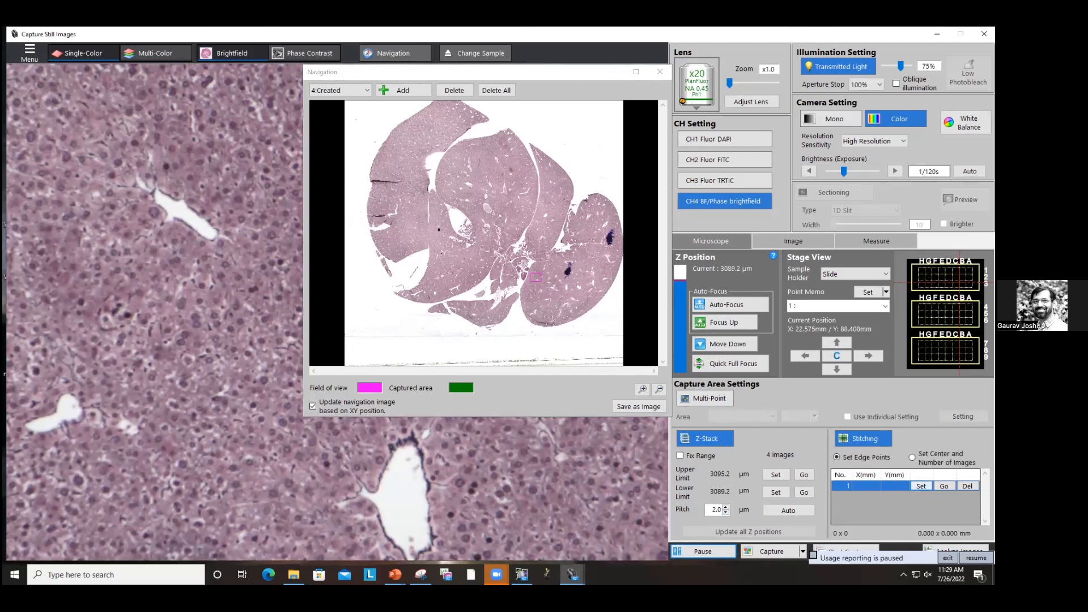
pyautogui.click(923, 487)
pyautogui.click(601, 277)
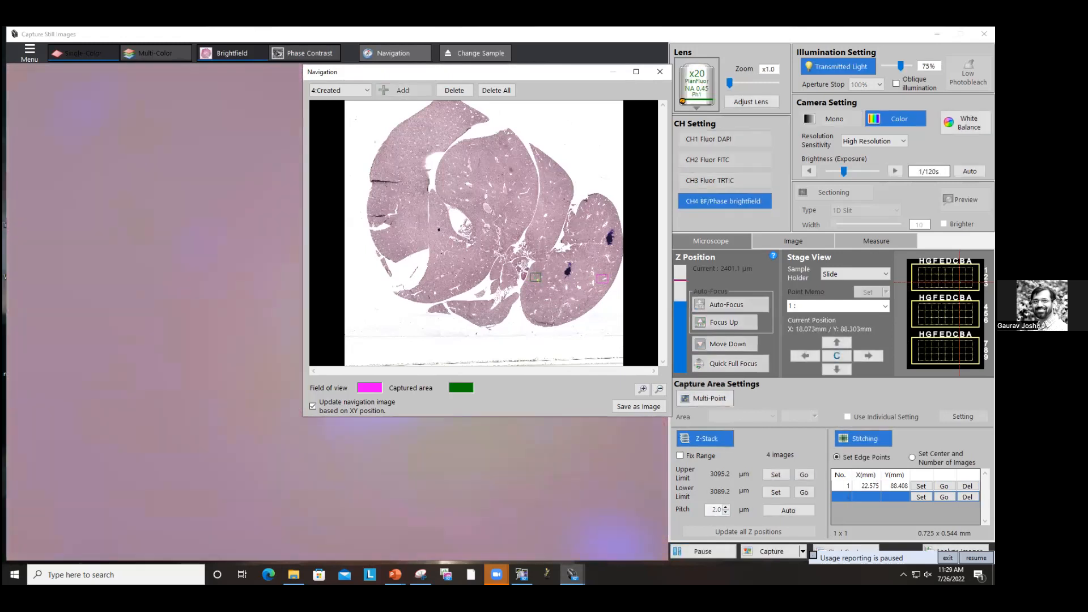
pyautogui.click(921, 497)
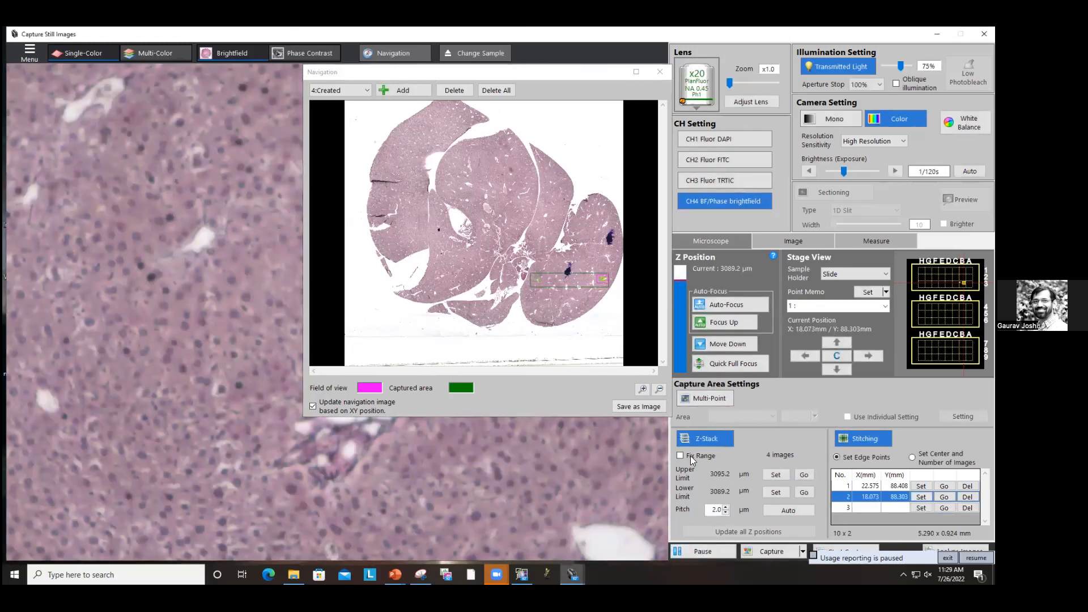
# Step: Start the Z-stack stitching capture into group folder Group_09 and confirm it
pyautogui.click(814, 555)
pyautogui.click(823, 557)
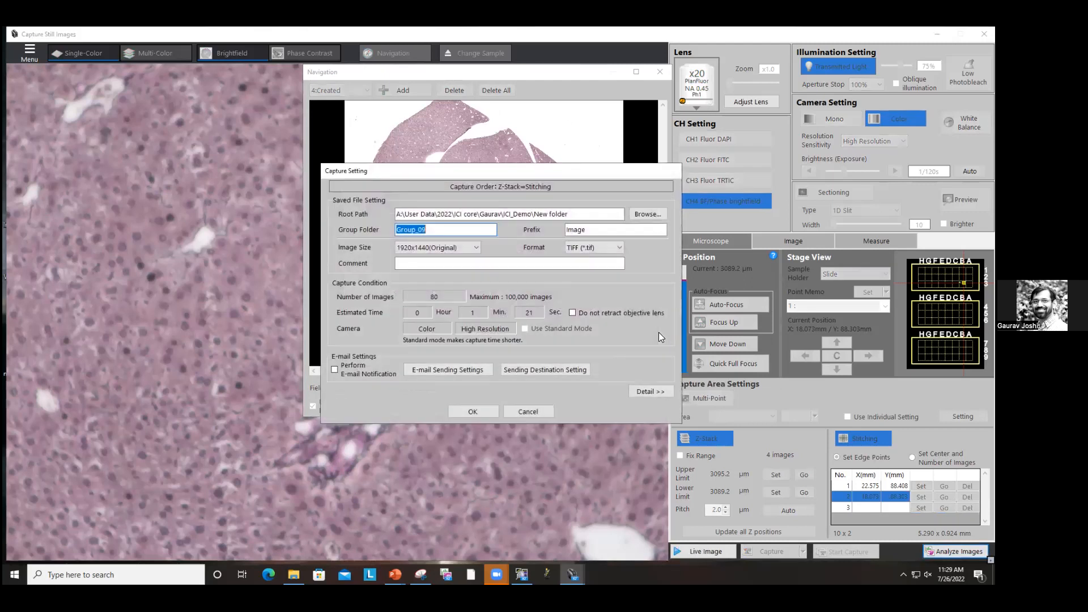
pyautogui.click(454, 412)
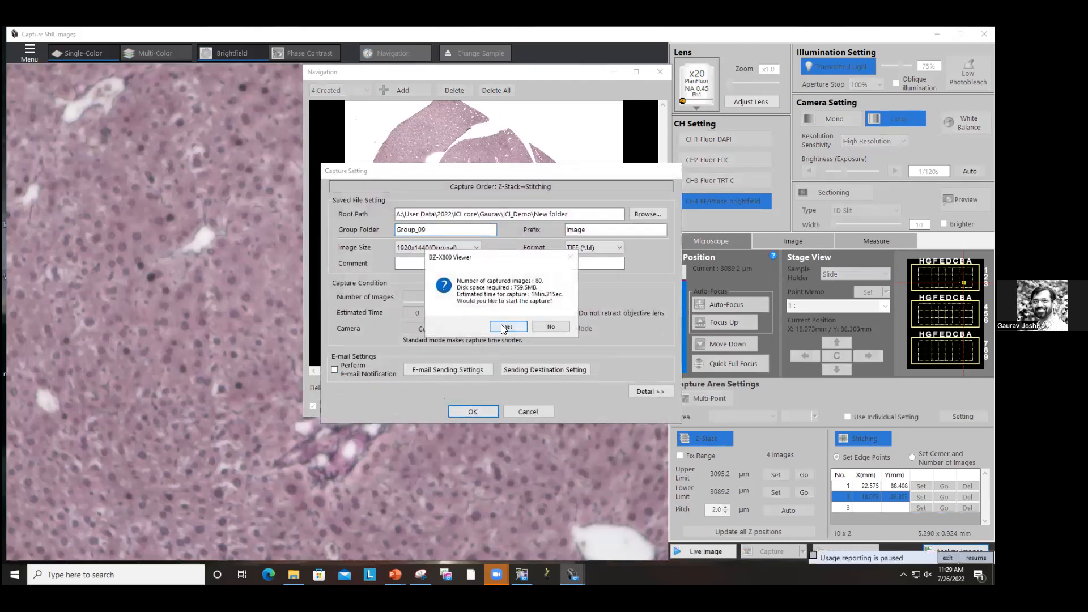
pyautogui.click(507, 327)
# Step: Open the captured group for analysis and inspect its Stitch, Z-Stack and best-focus views
pyautogui.moveTo(563, 247); pyautogui.dragTo(795, 216)
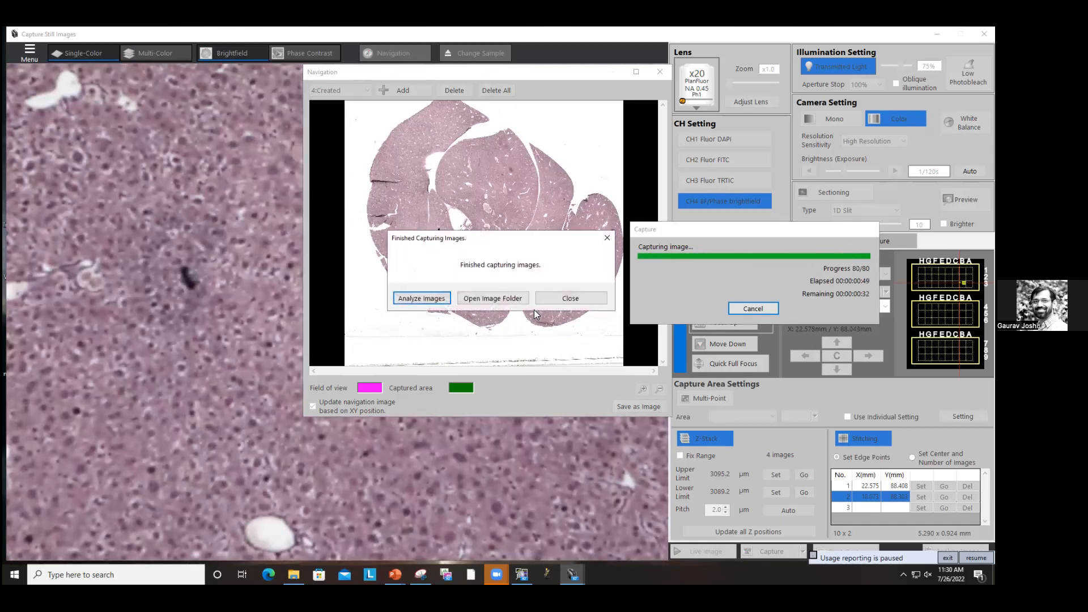
pyautogui.click(428, 301)
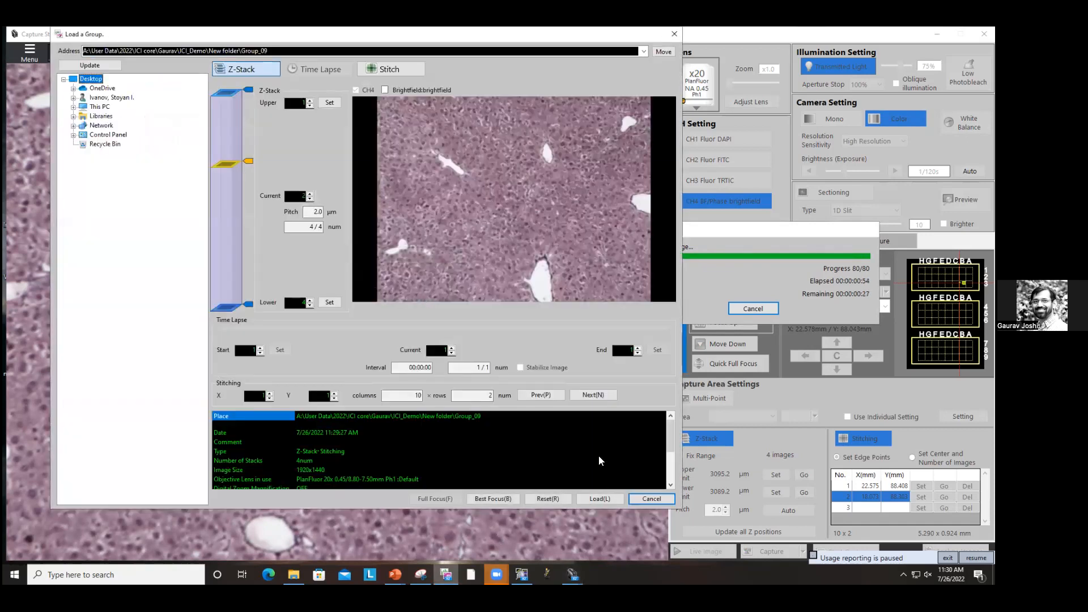
pyautogui.click(370, 69)
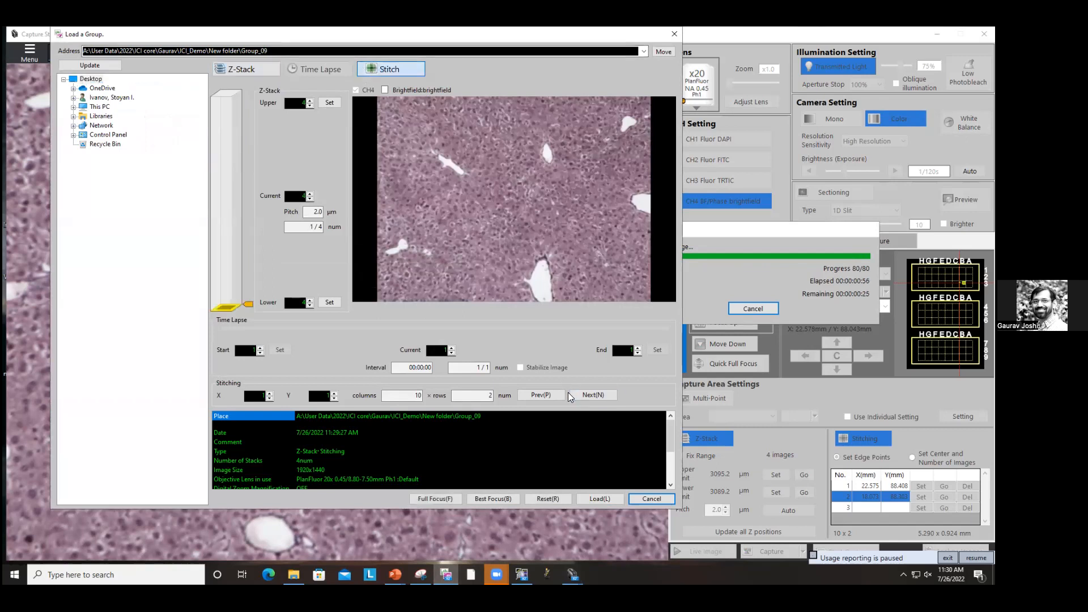
pyautogui.click(250, 74)
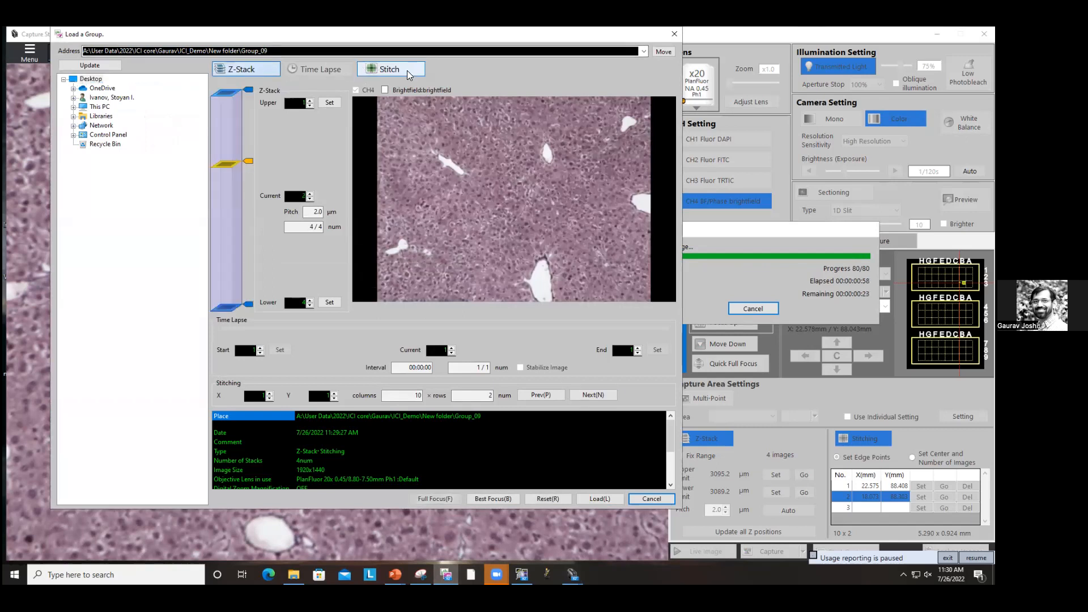
pyautogui.click(493, 500)
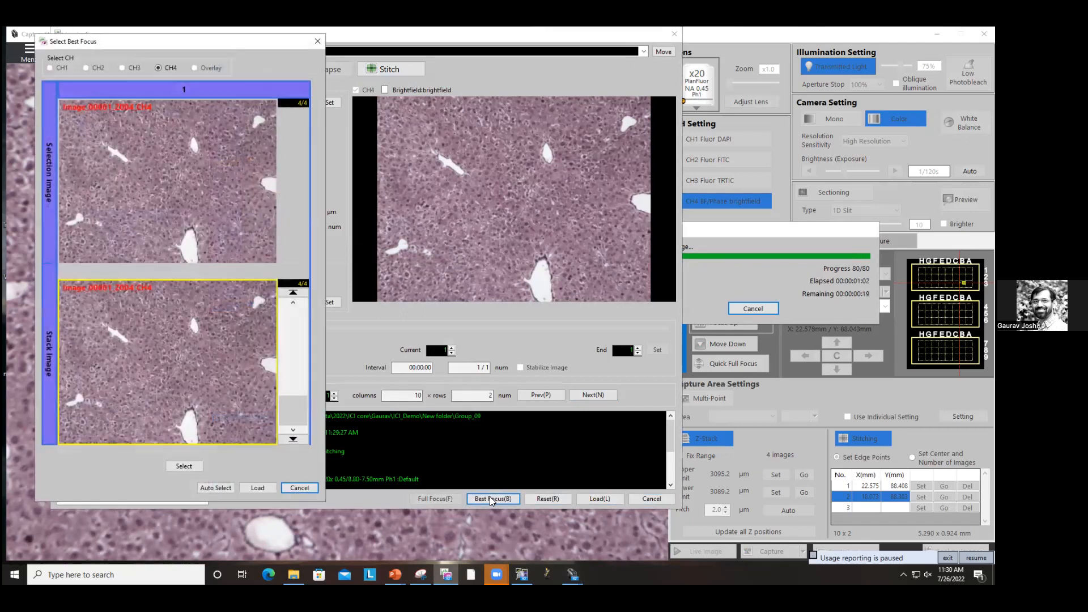
pyautogui.click(305, 489)
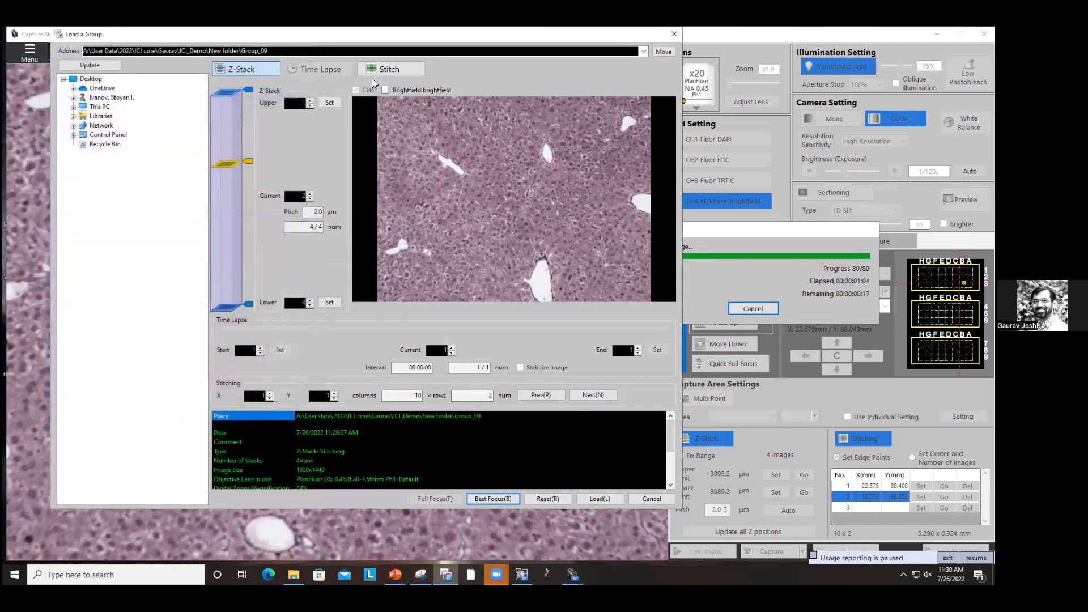
# Step: Run Best Focus on the loaded group and start uncompressed image stitching of the best-focus tiles
pyautogui.click(595, 499)
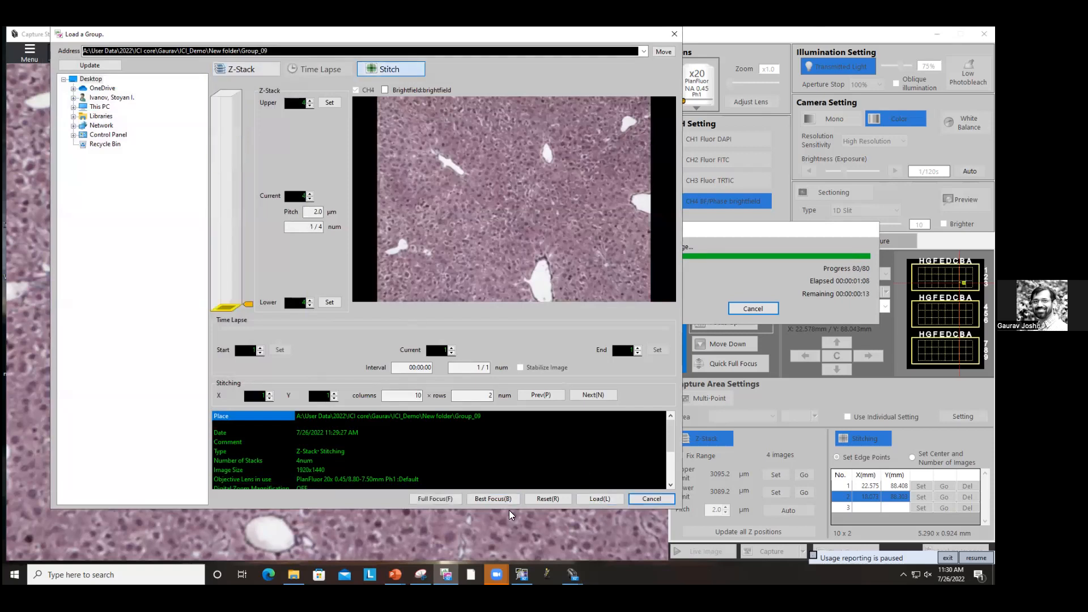
pyautogui.click(499, 499)
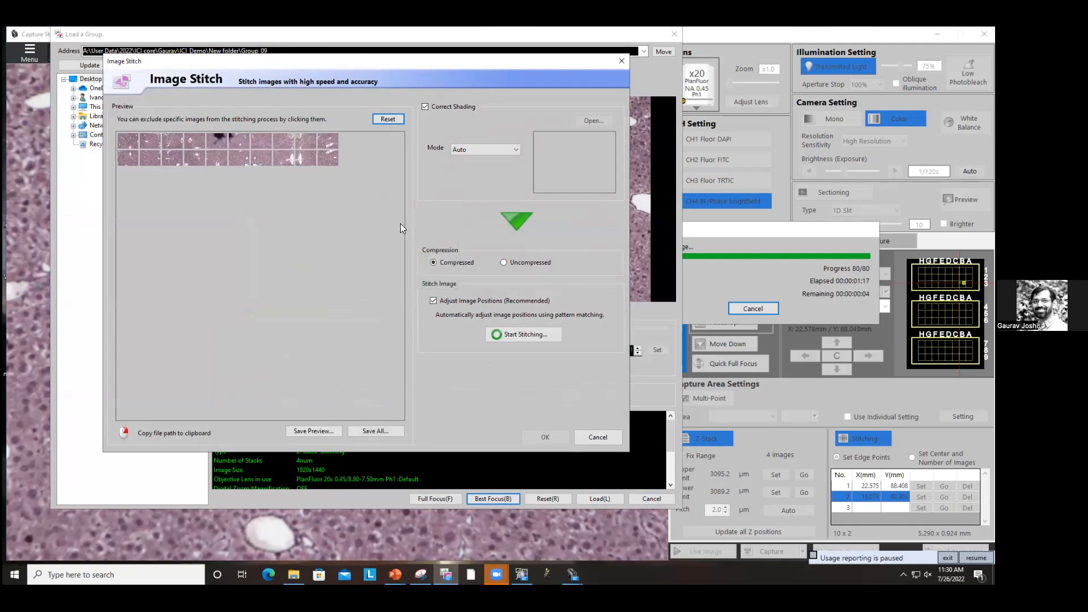
pyautogui.click(526, 263)
pyautogui.click(538, 333)
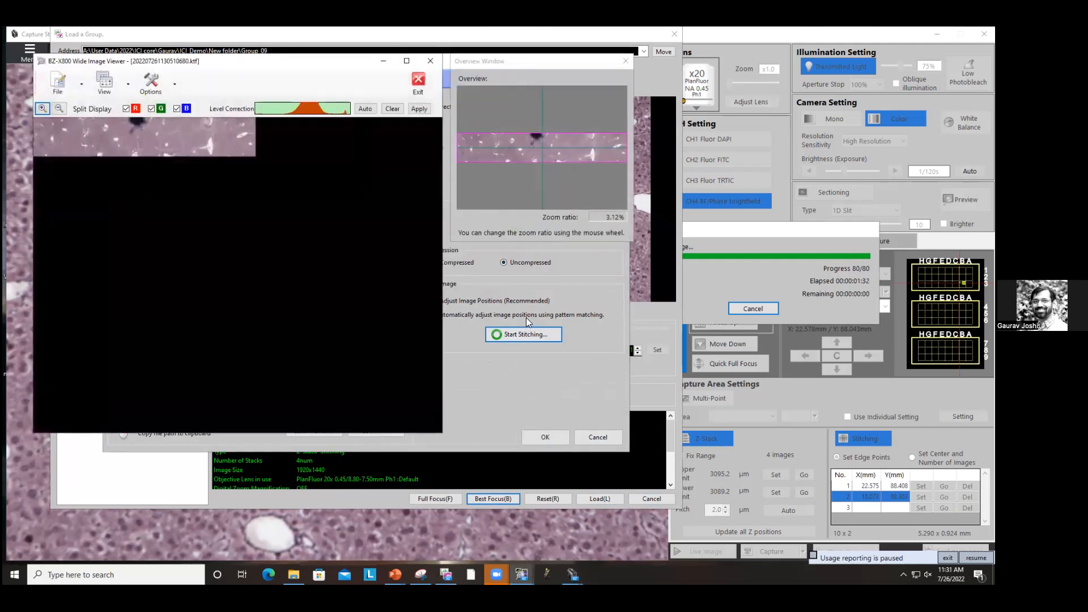
# Step: Export the stitched best-focus image as a TIFF named HandE_bestfocus in the Group_05 folder
pyautogui.click(43, 109)
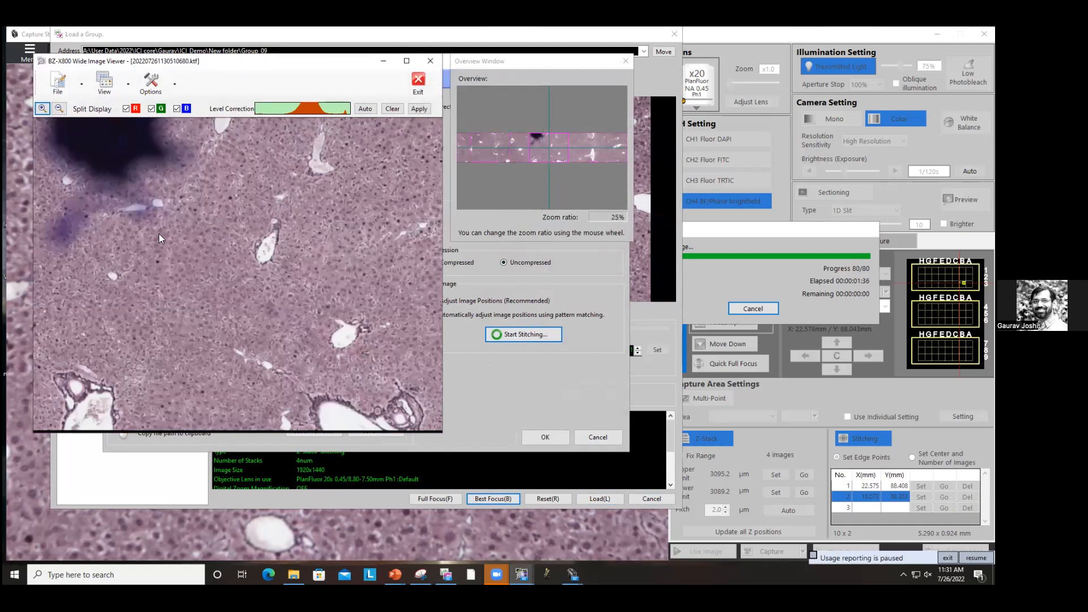
pyautogui.click(78, 86)
pyautogui.click(85, 140)
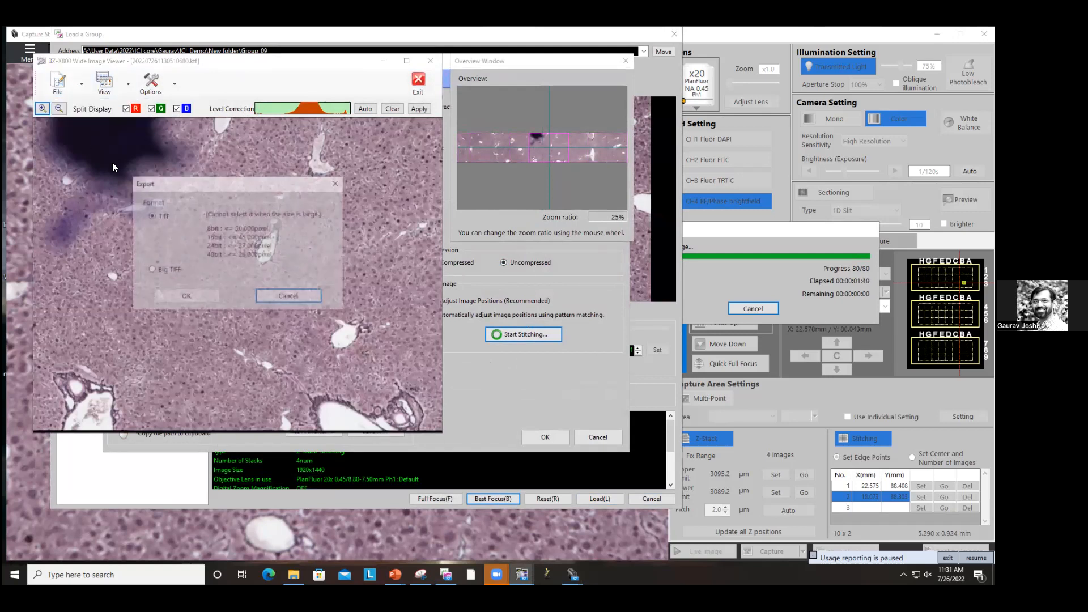
pyautogui.click(205, 297)
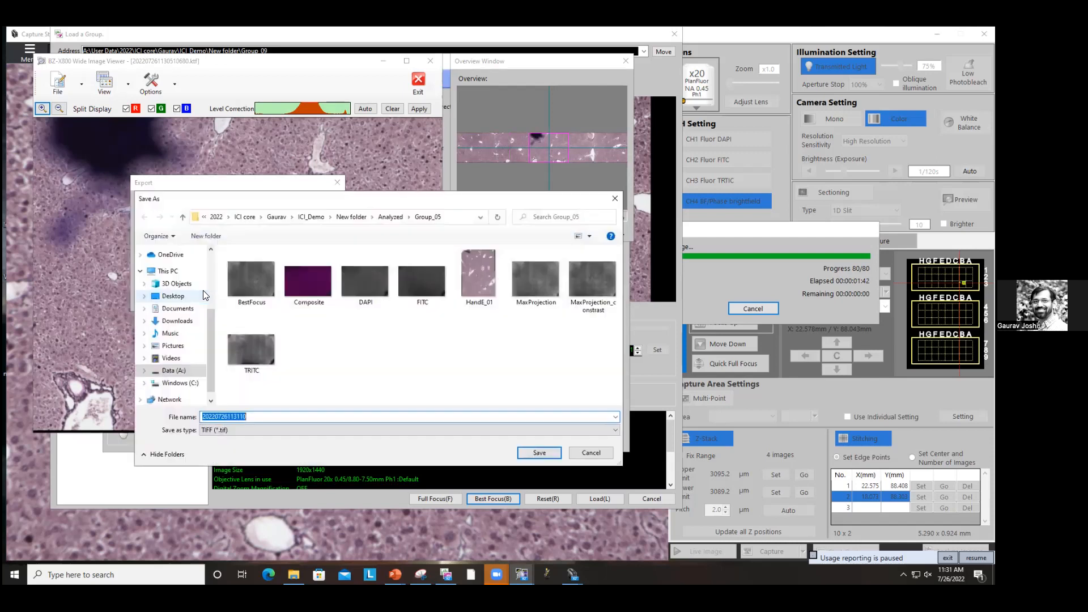
pyautogui.click(467, 271)
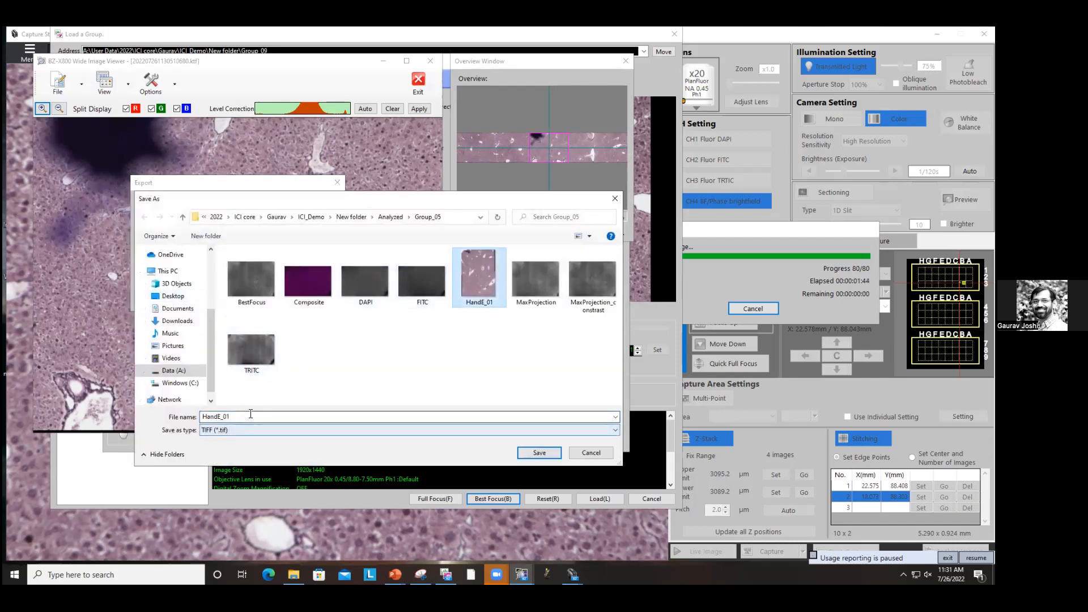
pyautogui.click(251, 419)
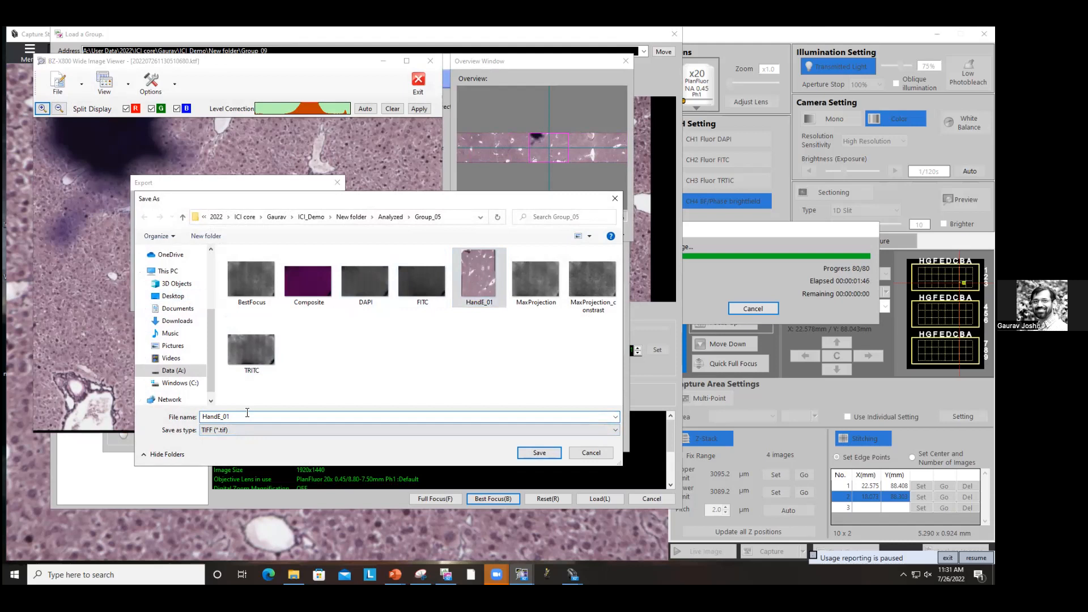
pyautogui.press('BackSpace')
pyautogui.press('BackSpace')
pyautogui.write('bestfocus')
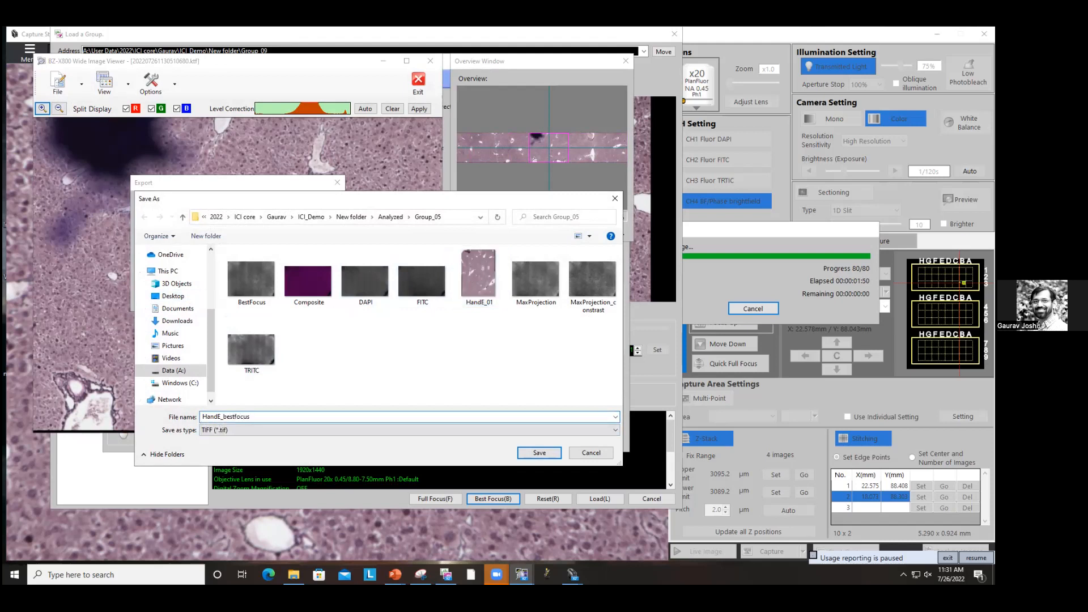
pyautogui.click(539, 452)
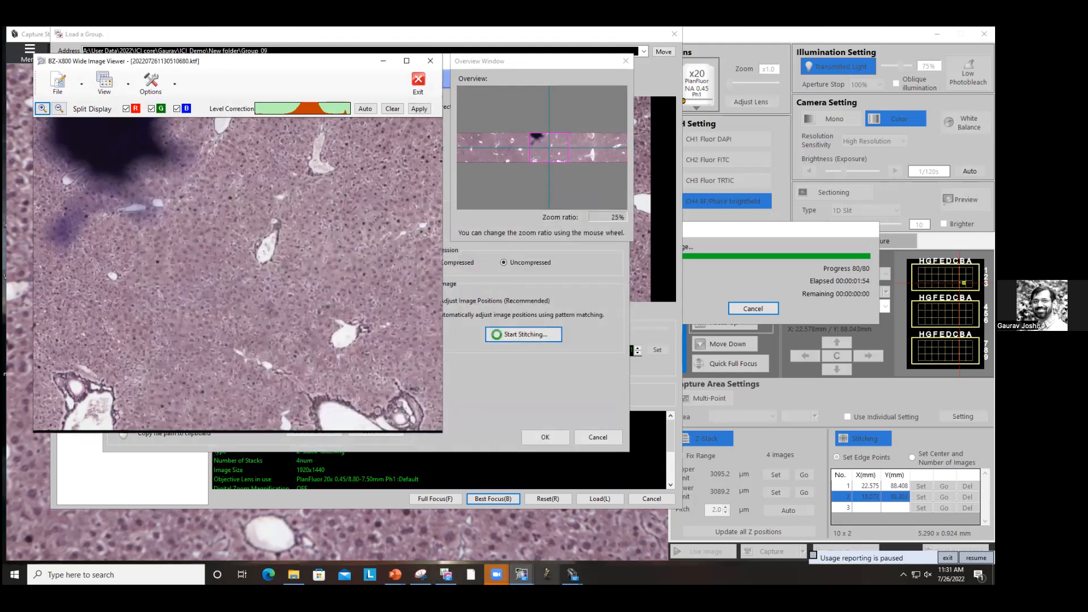
# Step: Open HandE_bestfocus from its folder in Fiji by dropping the file onto the Fiji window
pyautogui.click(547, 575)
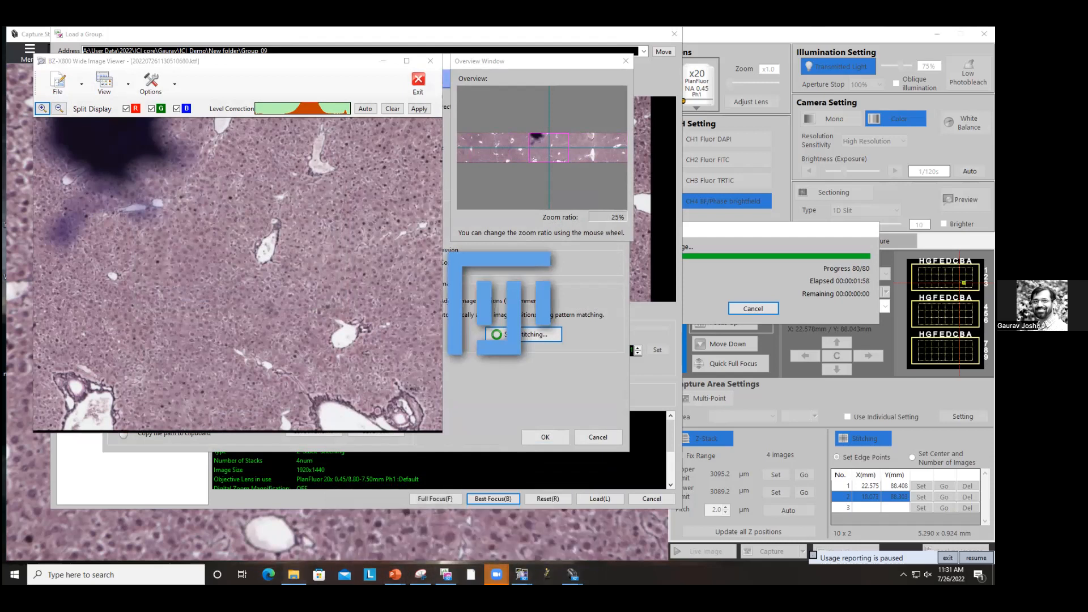
pyautogui.click(293, 575)
pyautogui.moveTo(734, 127); pyautogui.dragTo(434, 300)
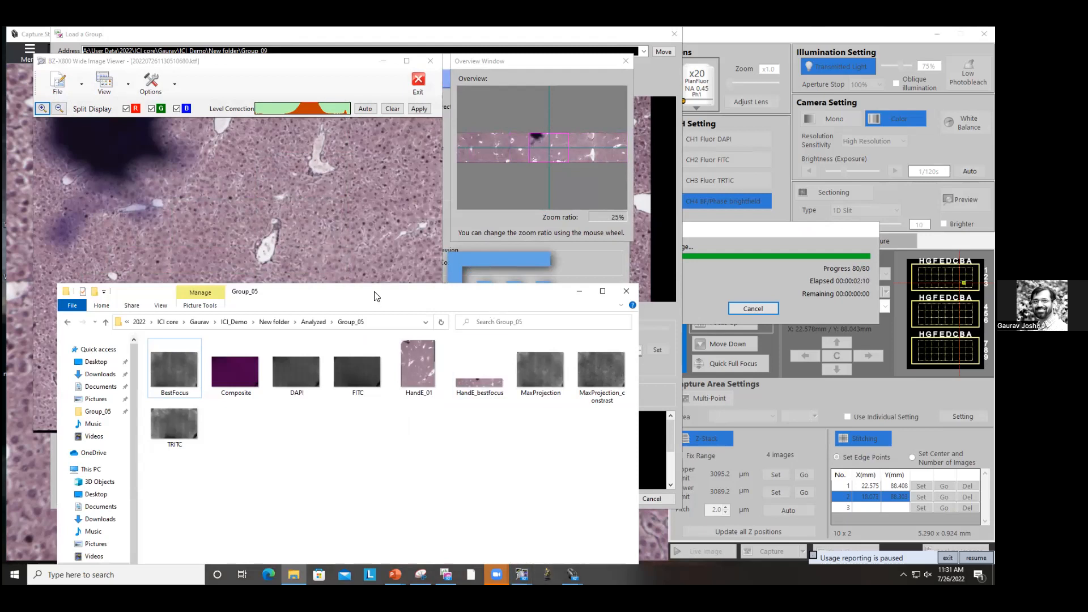
pyautogui.moveTo(374, 296); pyautogui.dragTo(374, 365)
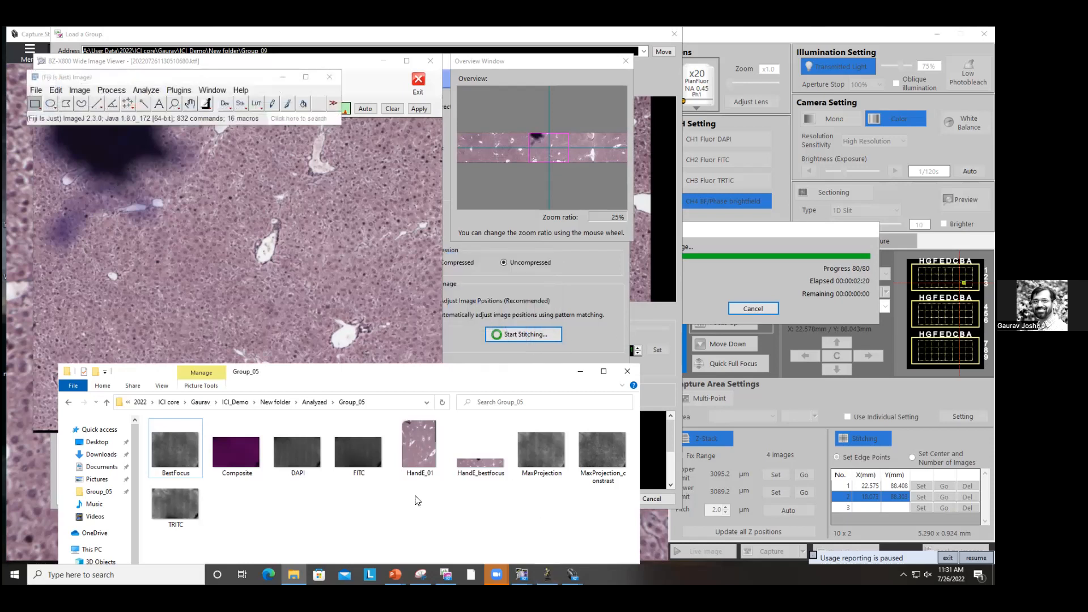
pyautogui.click(484, 461)
pyautogui.moveTo(440, 379); pyautogui.dragTo(265, 102)
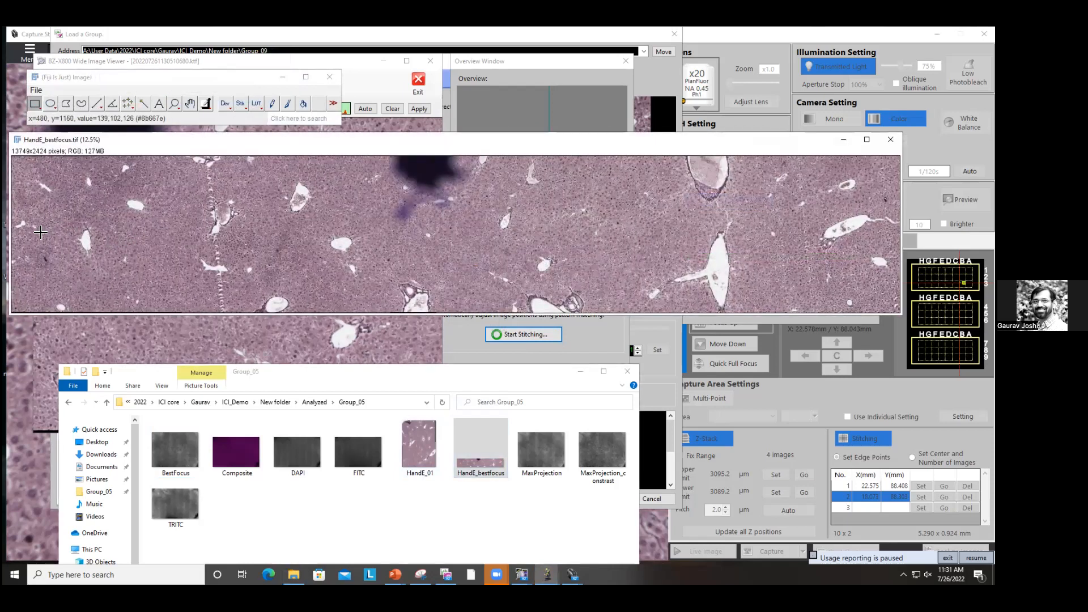
# Step: Zoom in and out across the stitched best-focus image to examine focus quality at different magnifications
pyautogui.press('+')
pyautogui.press('+')
pyautogui.press('+')
pyautogui.press('+')
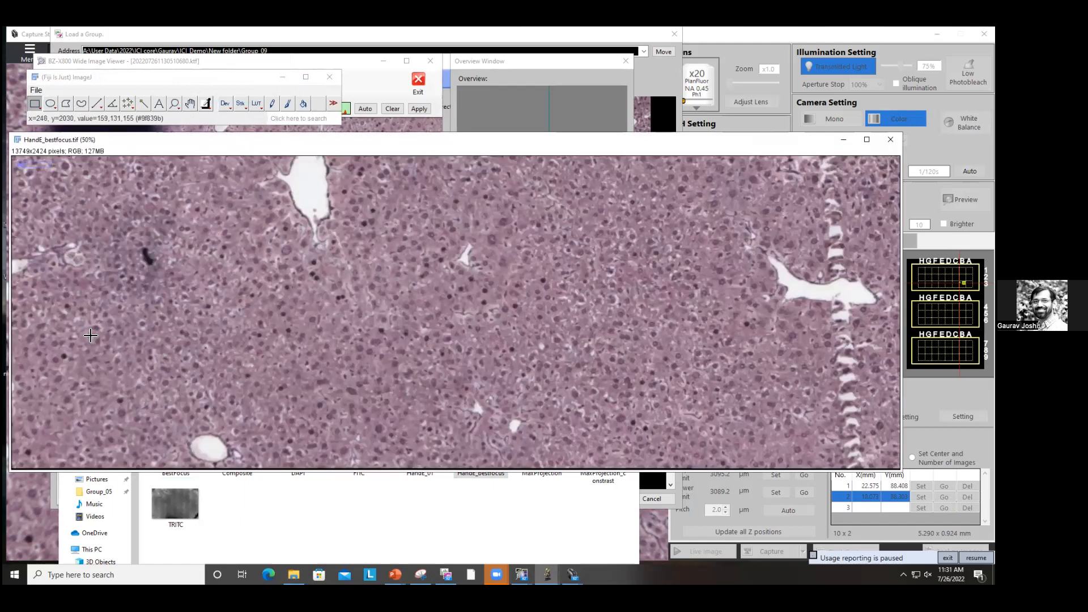
pyautogui.press('+')
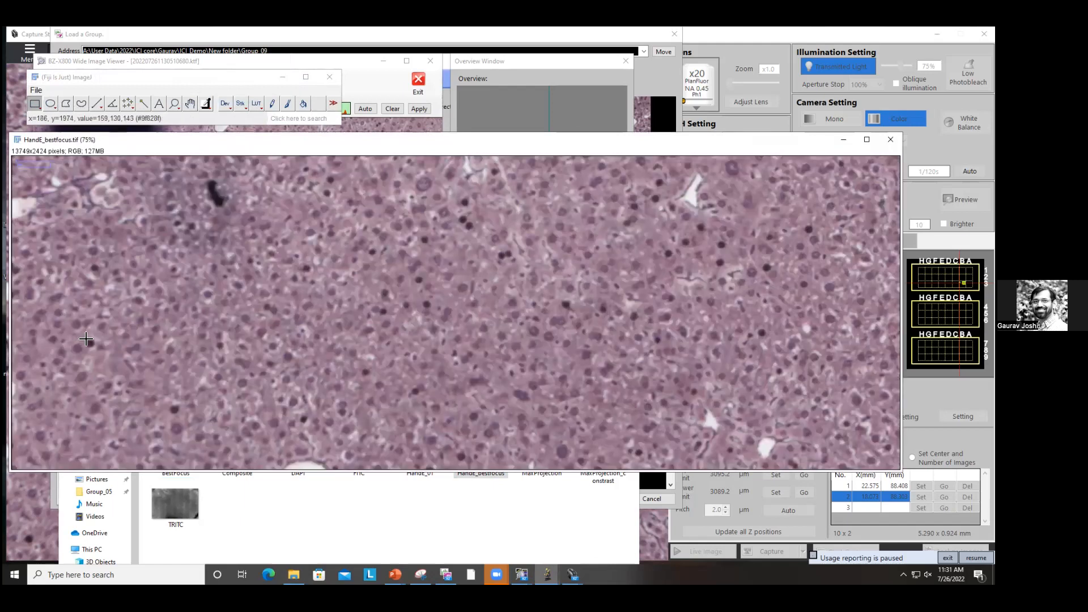
pyautogui.press('-')
pyautogui.press('+')
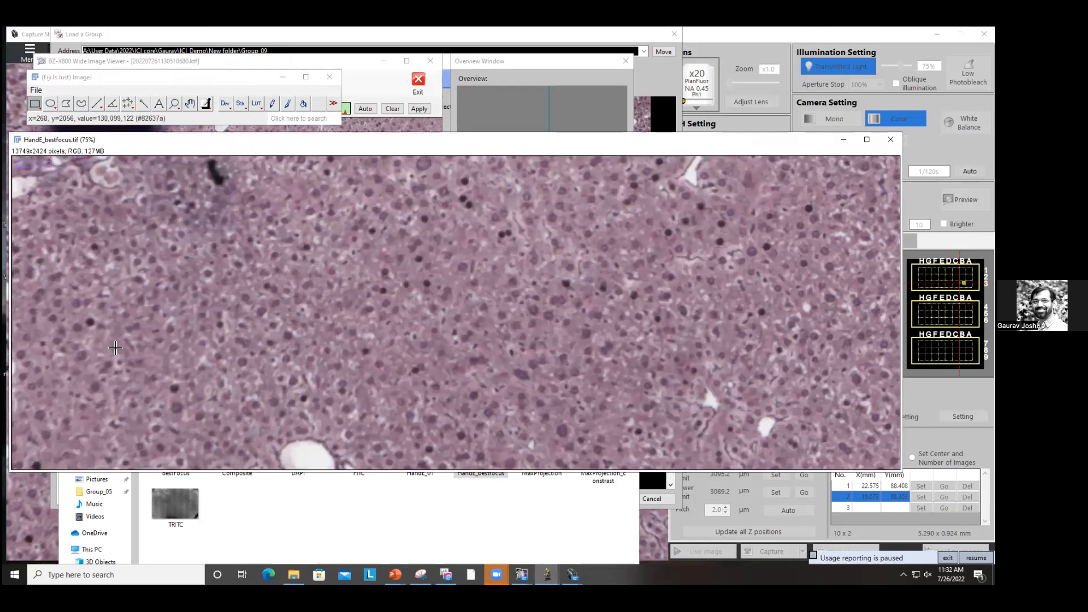
pyautogui.press('-')
pyautogui.press('-')
pyautogui.press('-')
pyautogui.press('-')
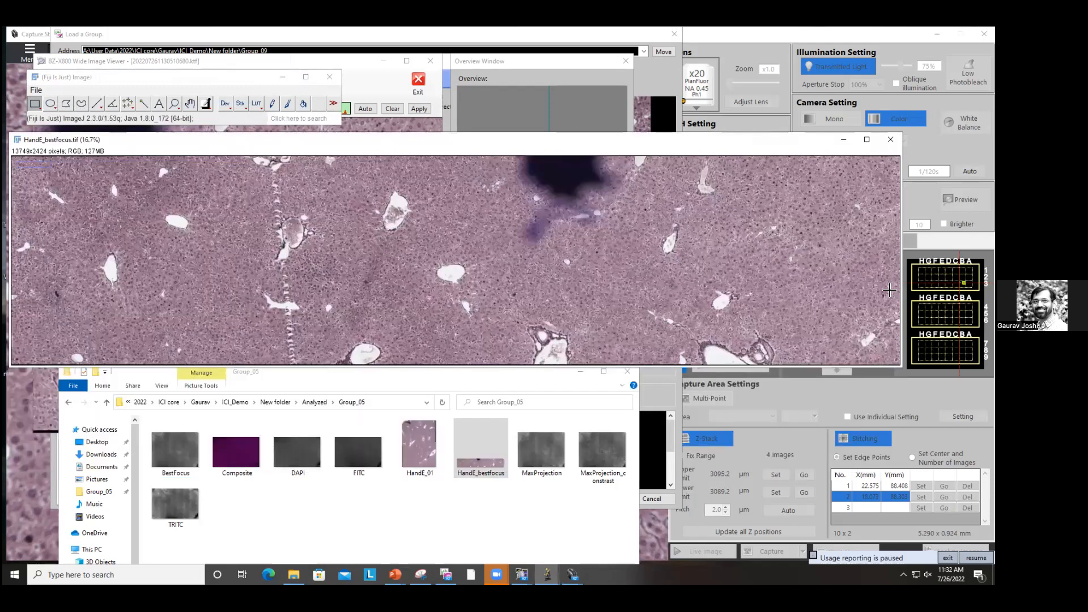
pyautogui.press('+')
pyautogui.press('+')
pyautogui.press('+')
pyautogui.press('+')
pyautogui.press('+')
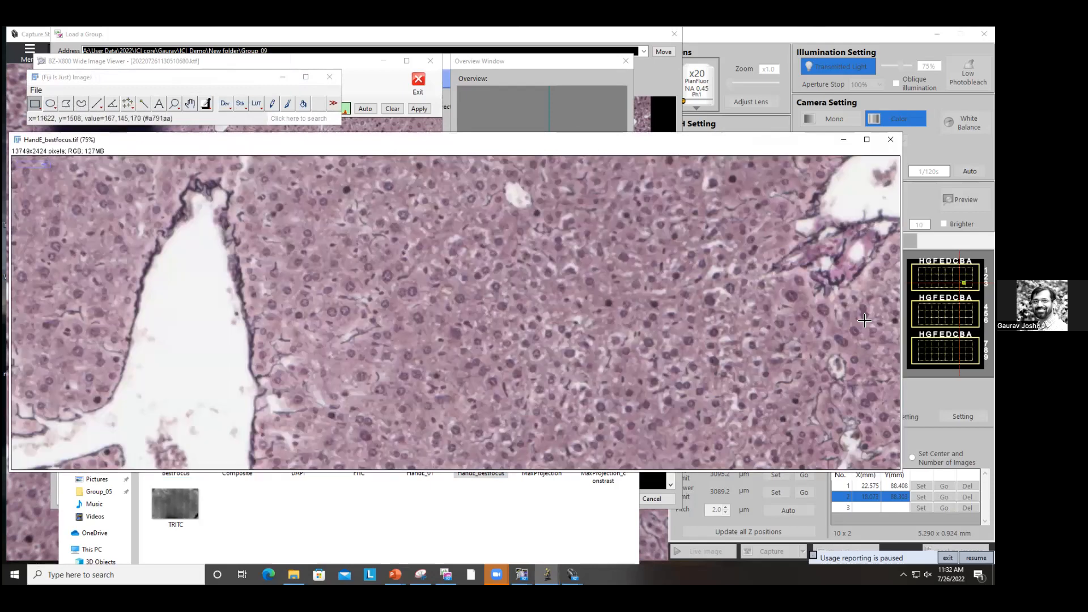
pyautogui.press('-')
pyautogui.press('-')
pyautogui.press('-')
pyautogui.press('-')
pyautogui.press('-')
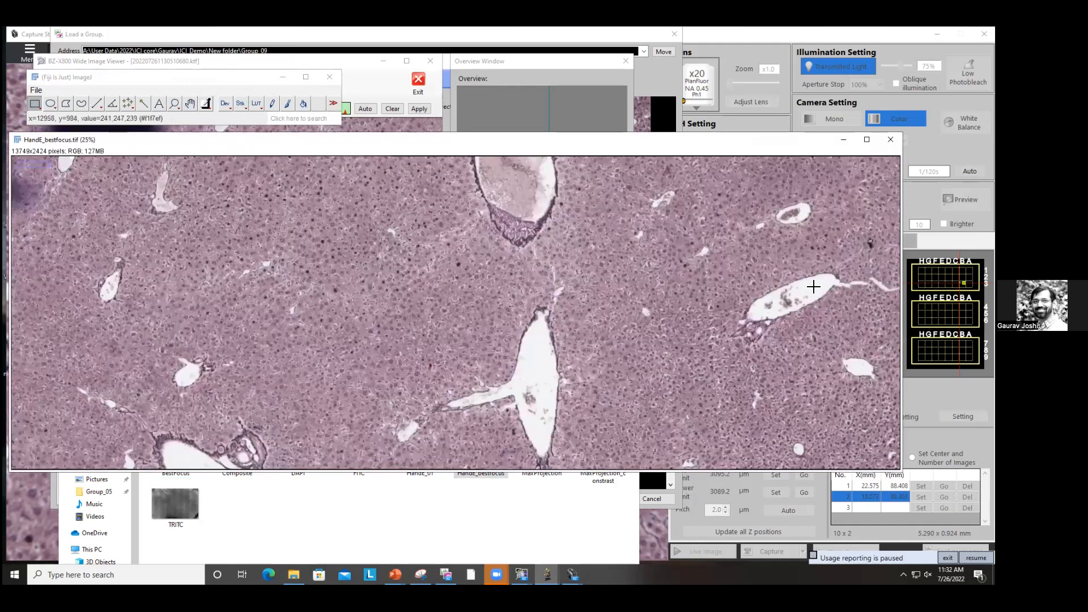
pyautogui.press('+')
pyautogui.press('+')
pyautogui.press('+')
pyautogui.press('+')
pyautogui.press('+')
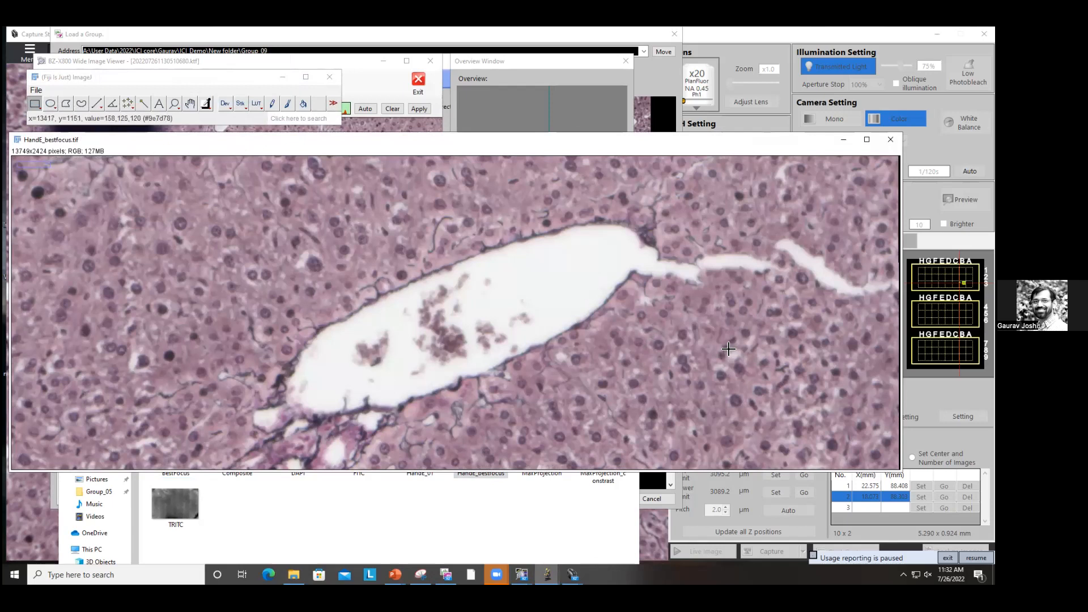
pyautogui.press('-')
pyautogui.press('+')
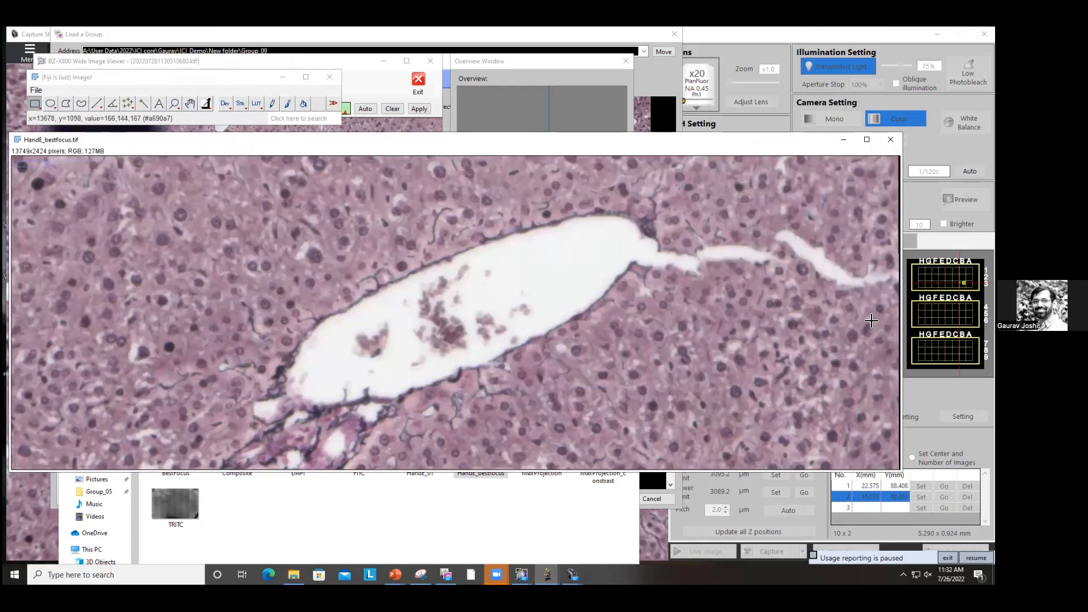
pyautogui.press('+')
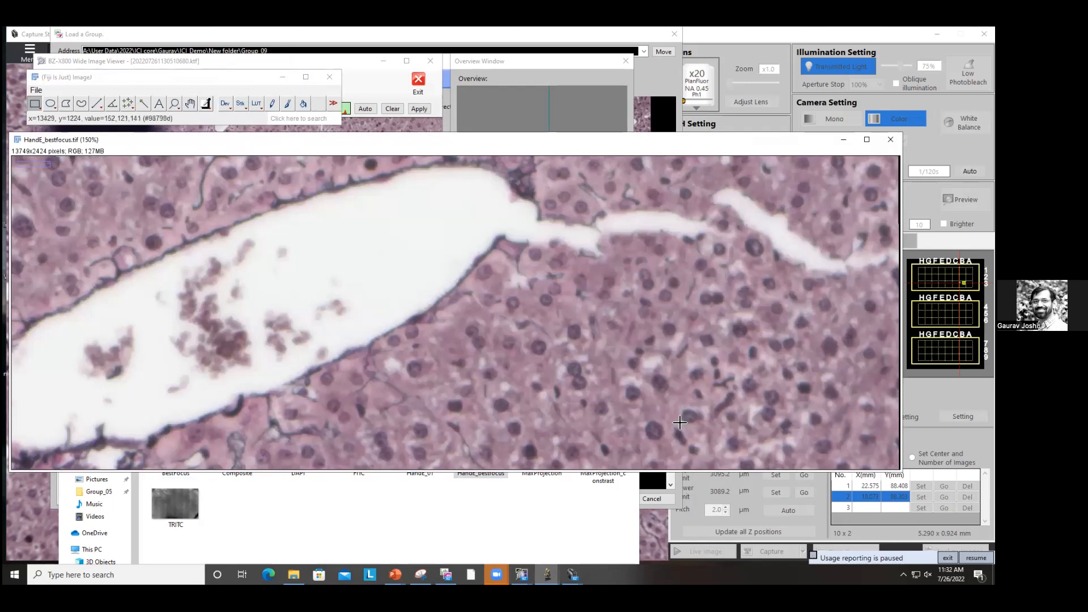
pyautogui.press('-')
pyautogui.press('-')
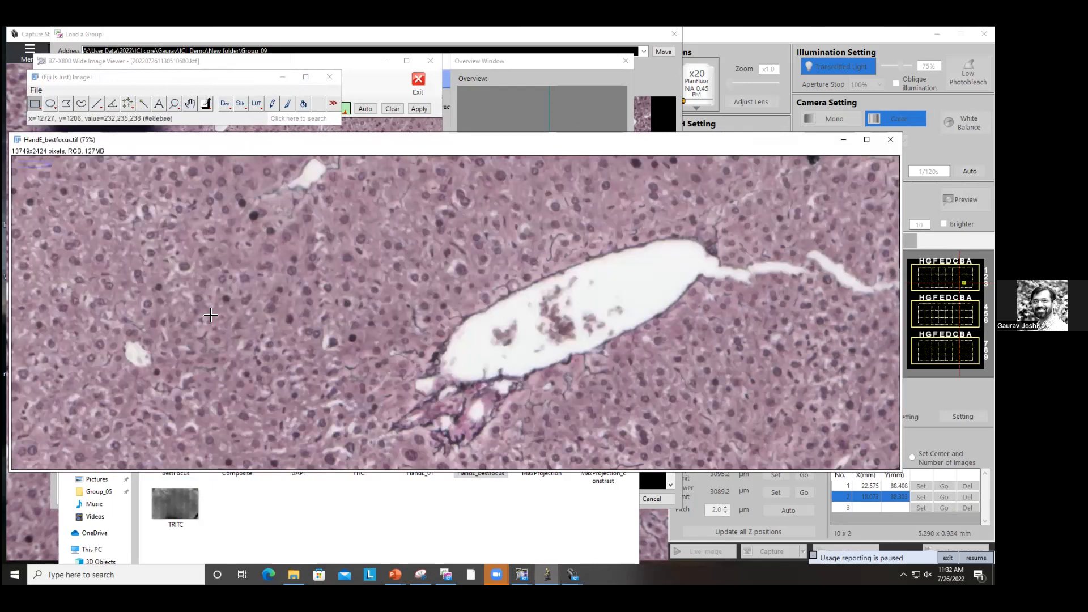
# Step: Pan around the stitched image with the Hand tool to inspect focus in different regions, then close it
pyautogui.click(190, 105)
pyautogui.moveTo(91, 283); pyautogui.dragTo(839, 351)
pyautogui.moveTo(91, 244); pyautogui.dragTo(833, 311)
pyautogui.moveTo(113, 204); pyautogui.dragTo(850, 216)
pyautogui.moveTo(253, 208); pyautogui.dragTo(743, 280)
pyautogui.moveTo(351, 264); pyautogui.dragTo(641, 300)
pyautogui.moveTo(226, 295); pyautogui.dragTo(836, 321)
pyautogui.moveTo(63, 299); pyautogui.dragTo(730, 323)
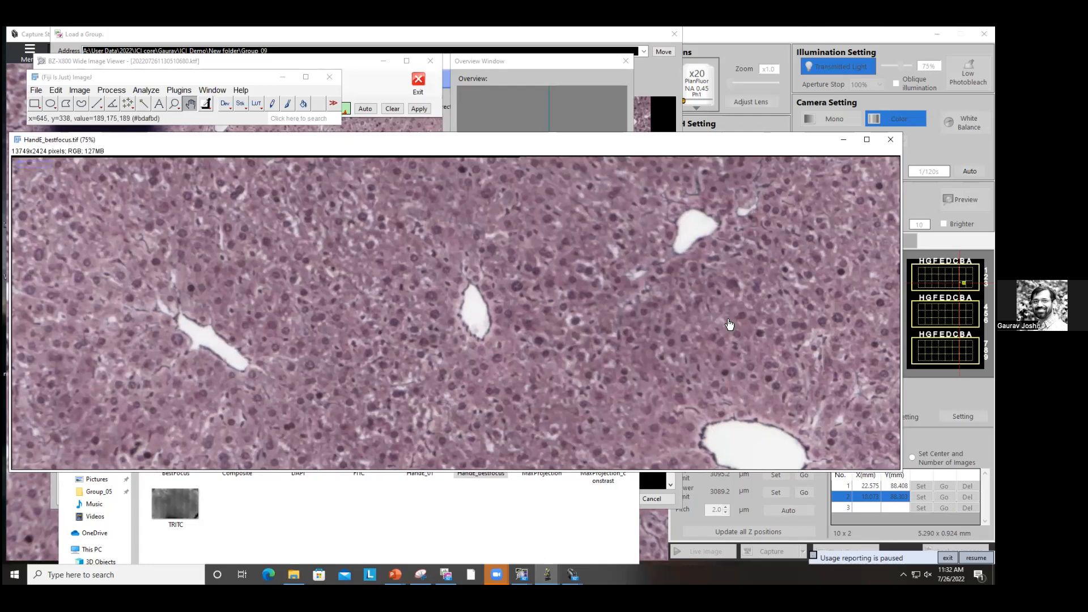
pyautogui.moveTo(729, 352); pyautogui.dragTo(172, 289)
pyautogui.moveTo(739, 322); pyautogui.dragTo(172, 288)
pyautogui.moveTo(742, 306); pyautogui.dragTo(170, 269)
pyautogui.moveTo(751, 286); pyautogui.dragTo(201, 266)
pyautogui.moveTo(737, 317); pyautogui.dragTo(210, 258)
pyautogui.moveTo(753, 366); pyautogui.dragTo(170, 318)
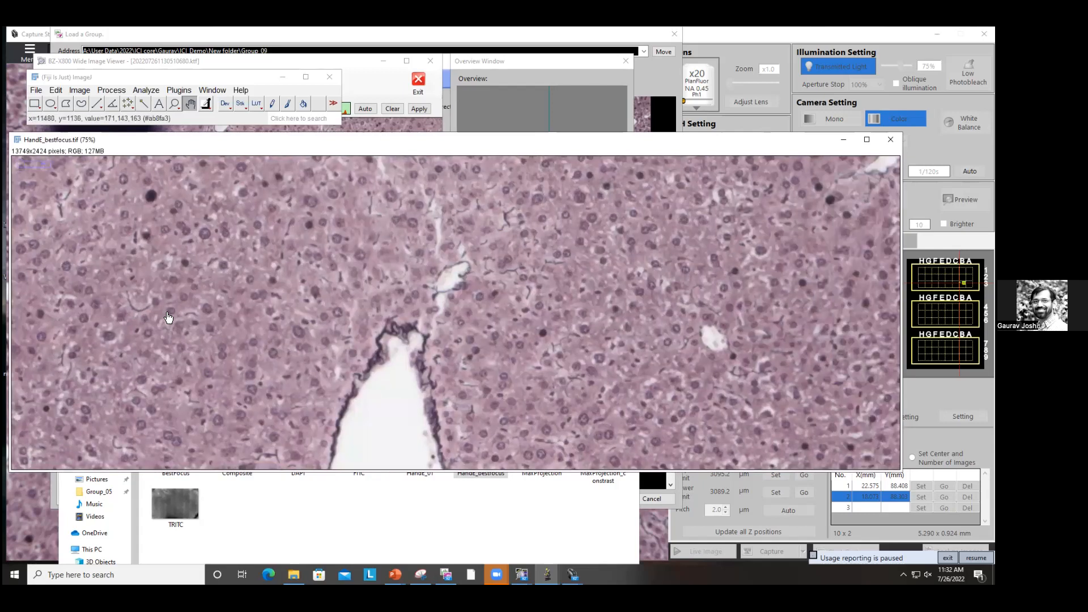
pyautogui.moveTo(726, 353); pyautogui.dragTo(150, 309)
pyautogui.moveTo(782, 342); pyautogui.dragTo(288, 321)
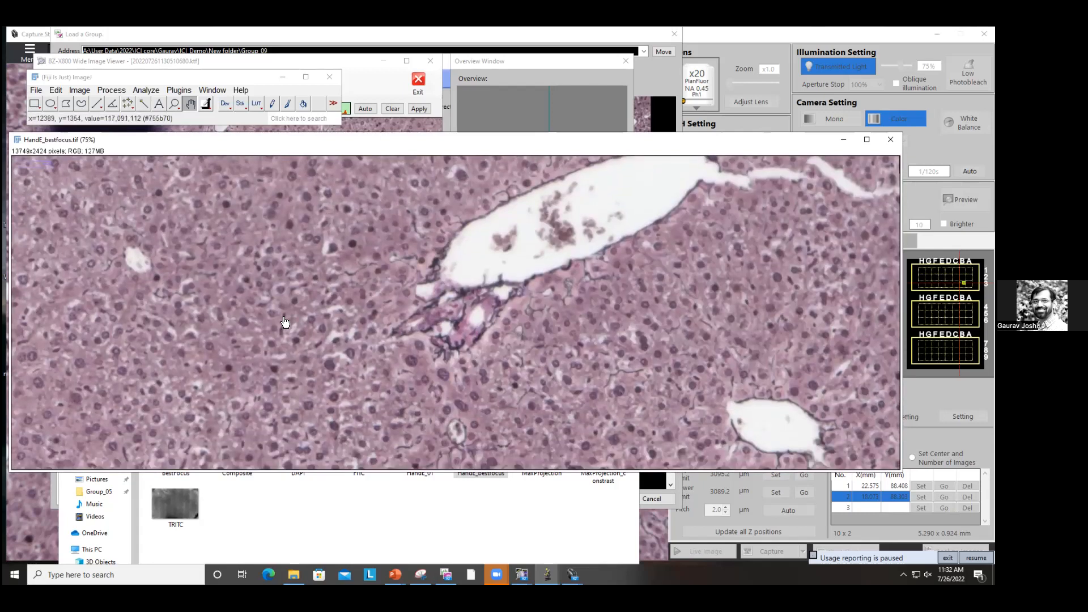
pyautogui.press('-')
pyautogui.press('-')
pyautogui.press('-')
pyautogui.press('-')
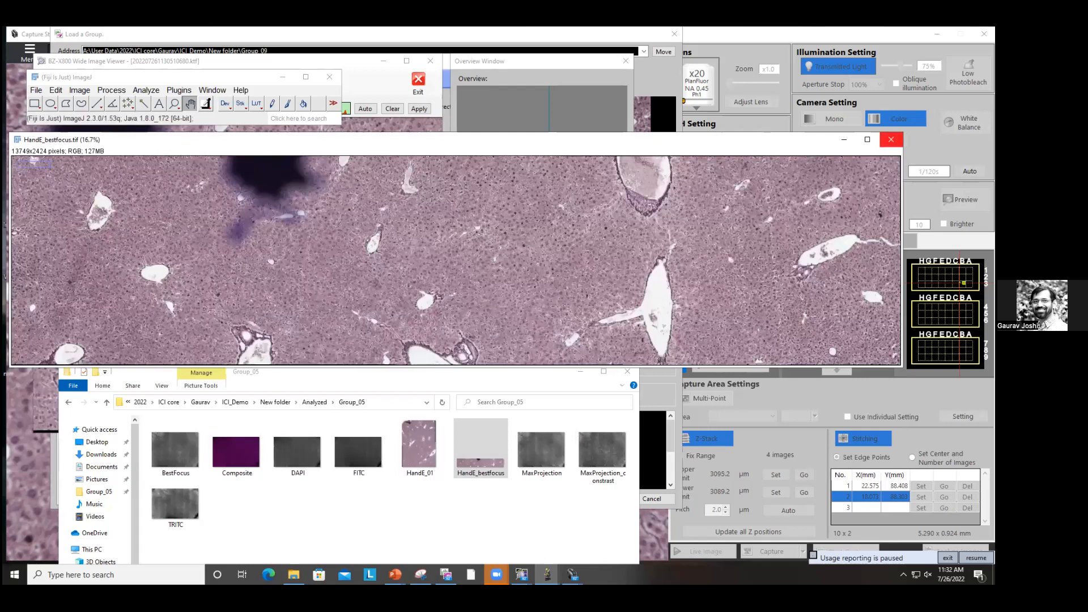
pyautogui.click(891, 140)
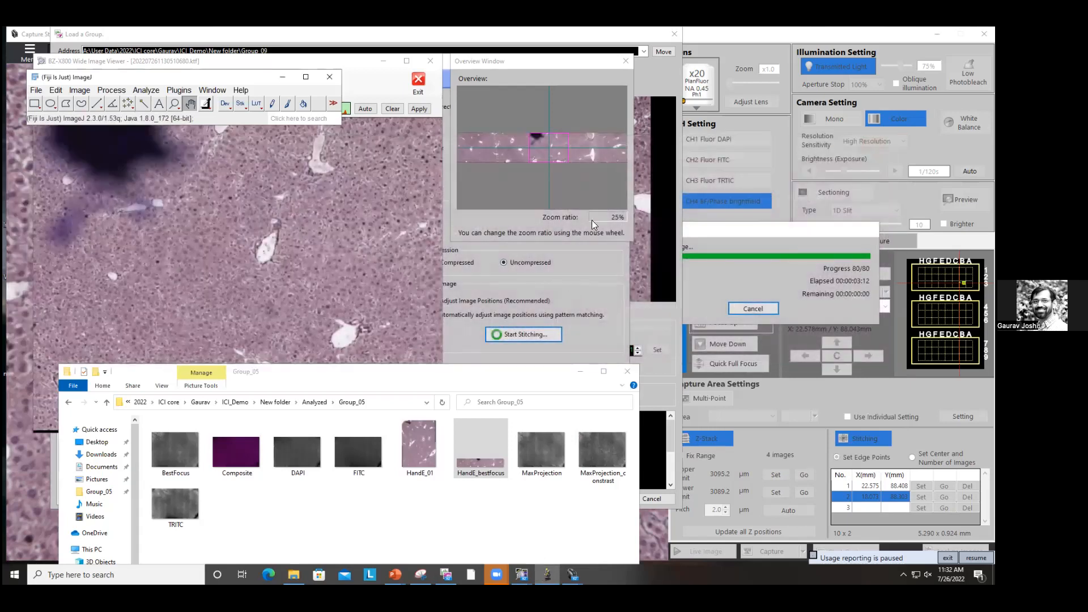